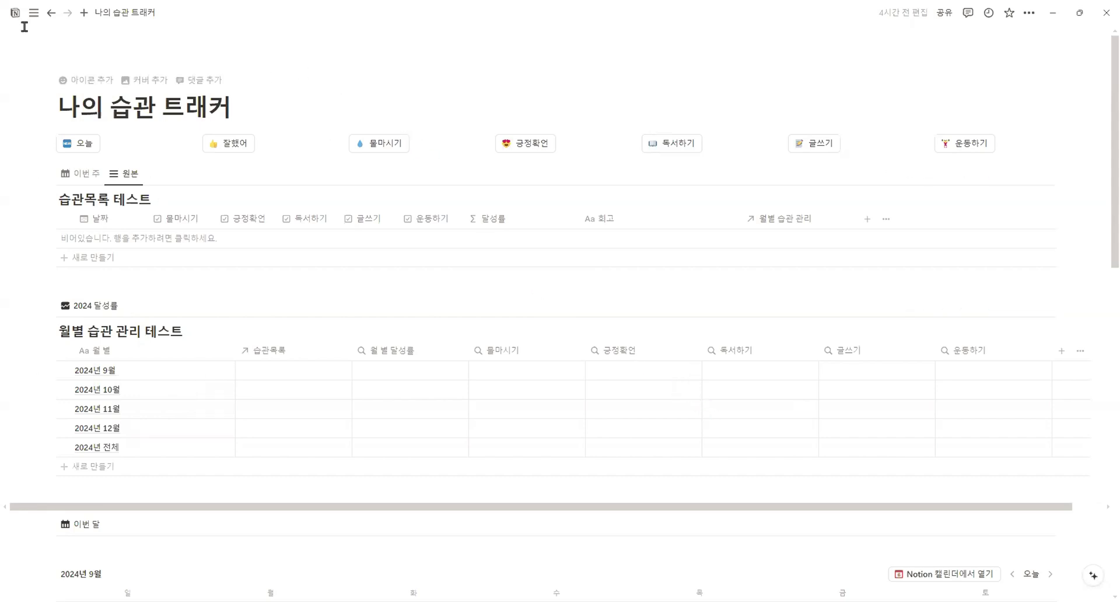
Create a new page with full width (전체 너비) turned on and the table of contents (목차) turned off
mouse_move(32, 16)
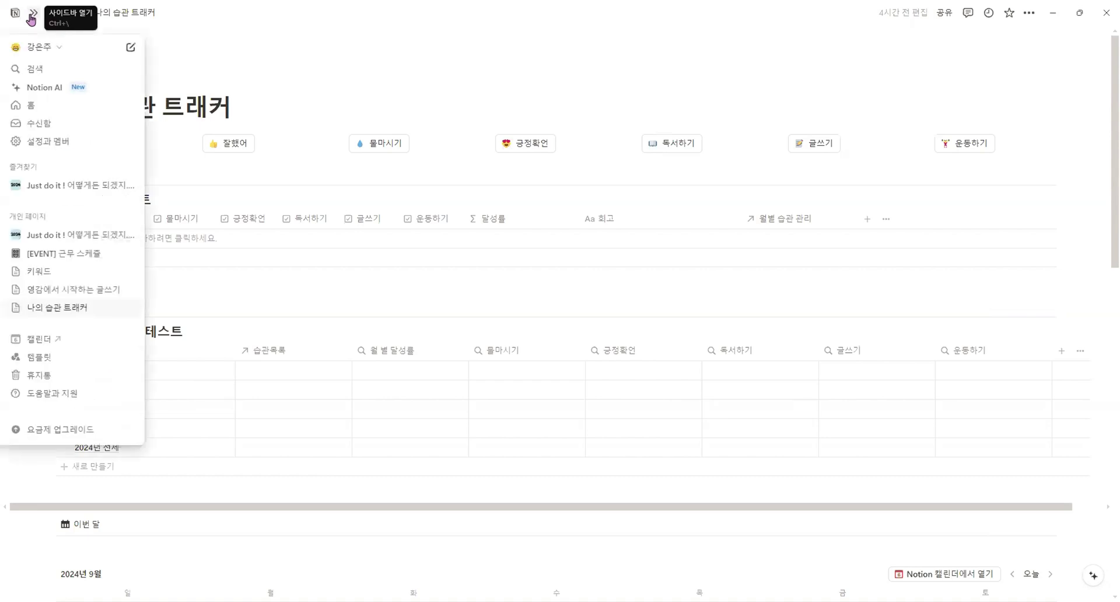
click(131, 49)
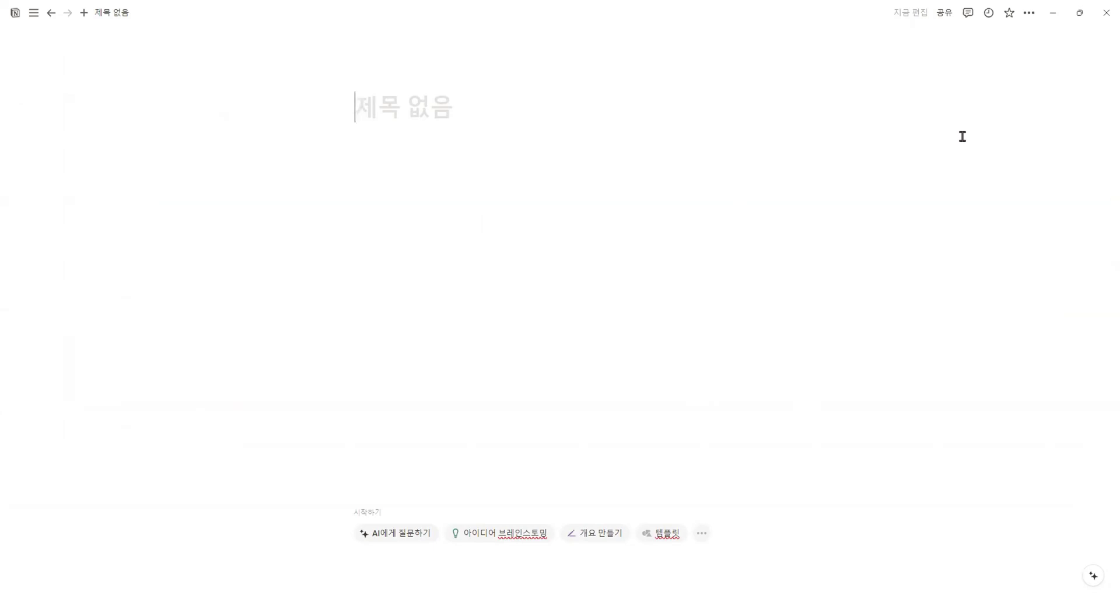
click(1029, 13)
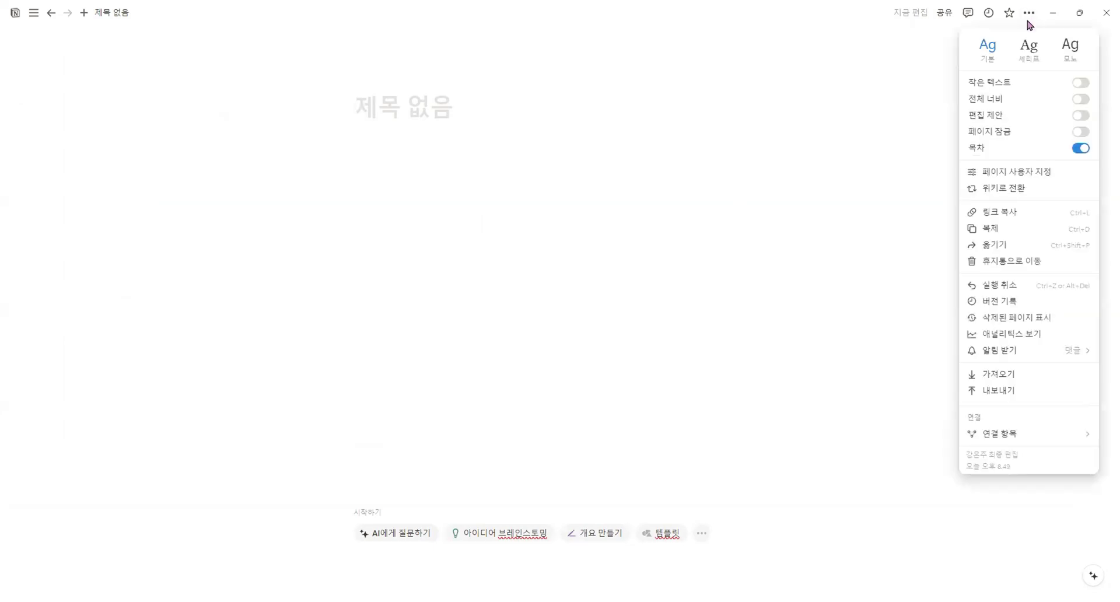
click(1081, 99)
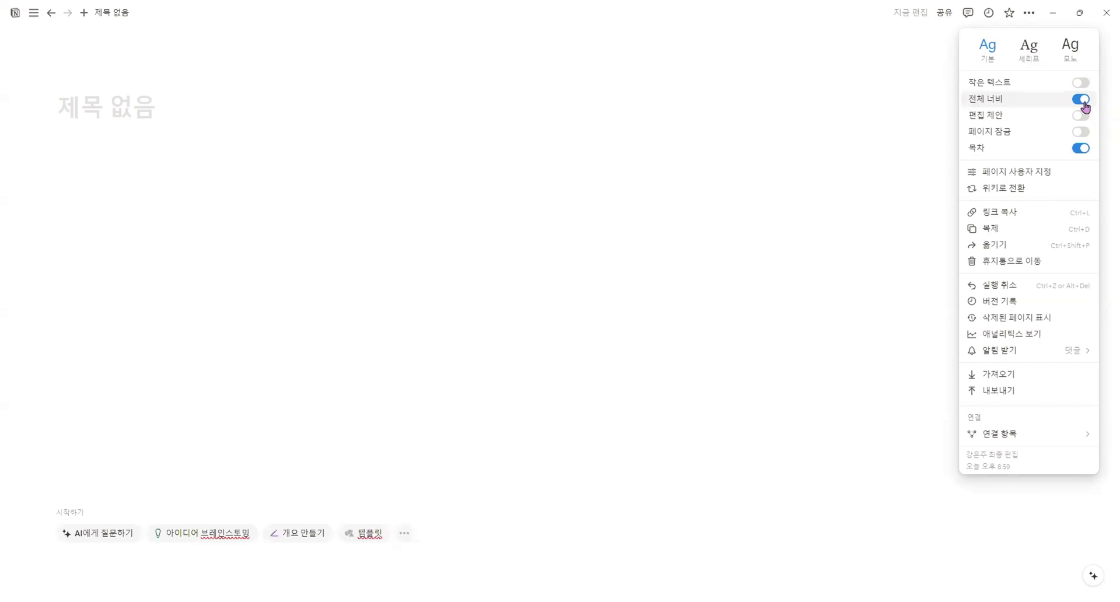
click(1080, 149)
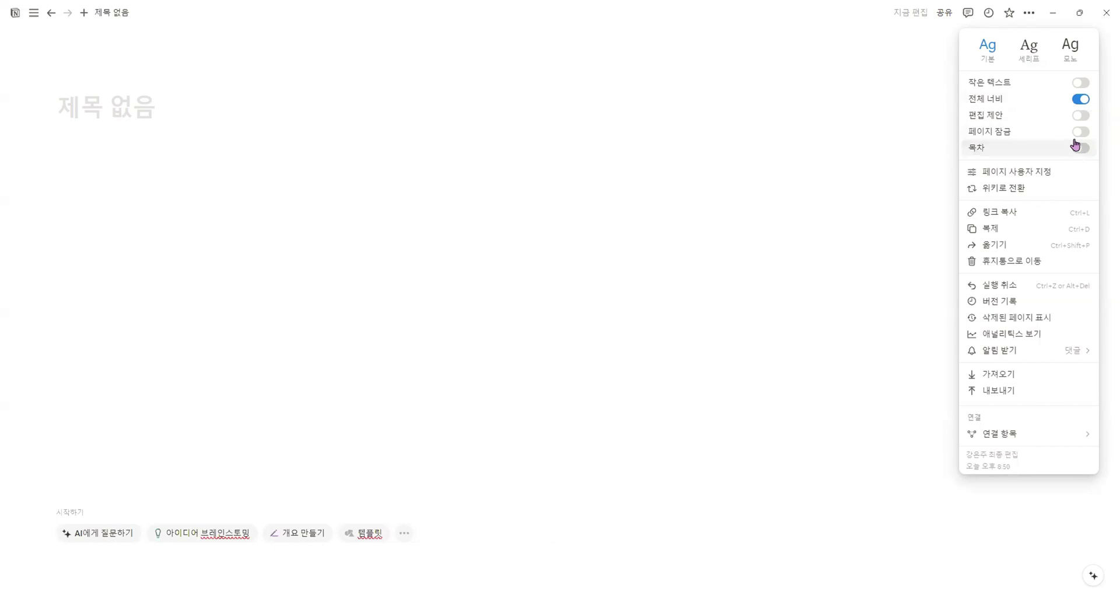
click(801, 137)
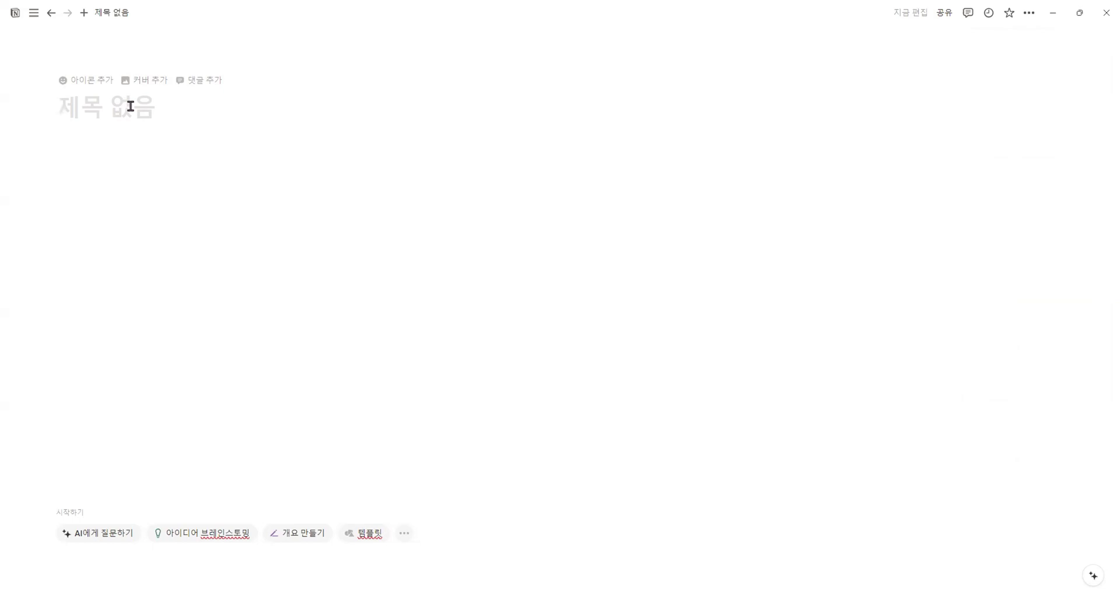
Title the new page 습관 트래커 and start an empty line below the title
text(tmqrhk)
key(BackSpace)
key(BackSpace)
key(BackSpace)
key(BackSpace)
key(BackSpace)
key(BackSpace)
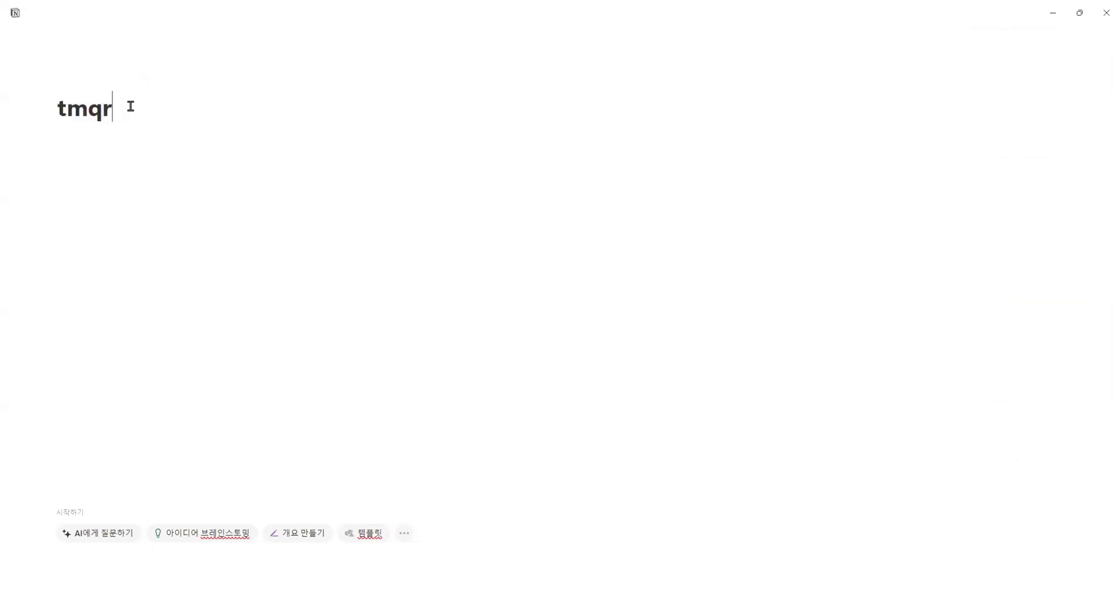
text(습관 트래커)
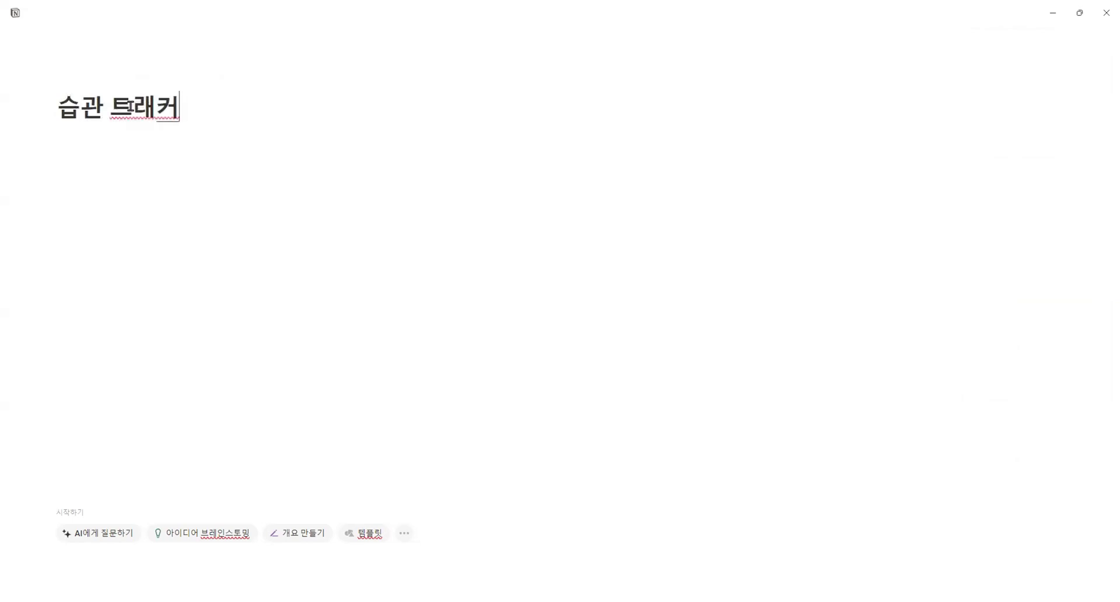
key(Return)
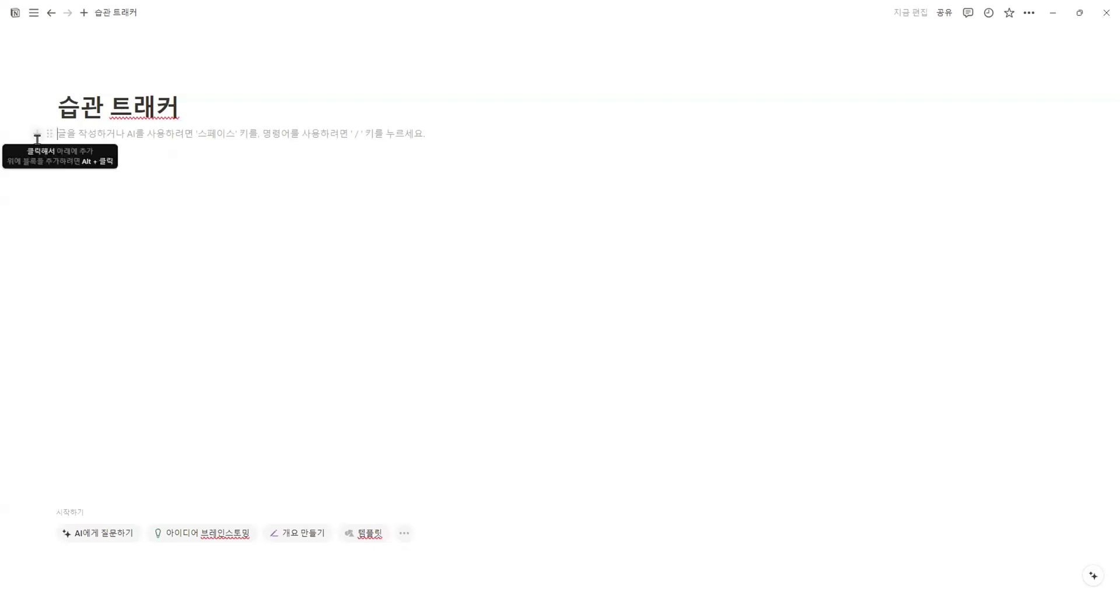
click(36, 137)
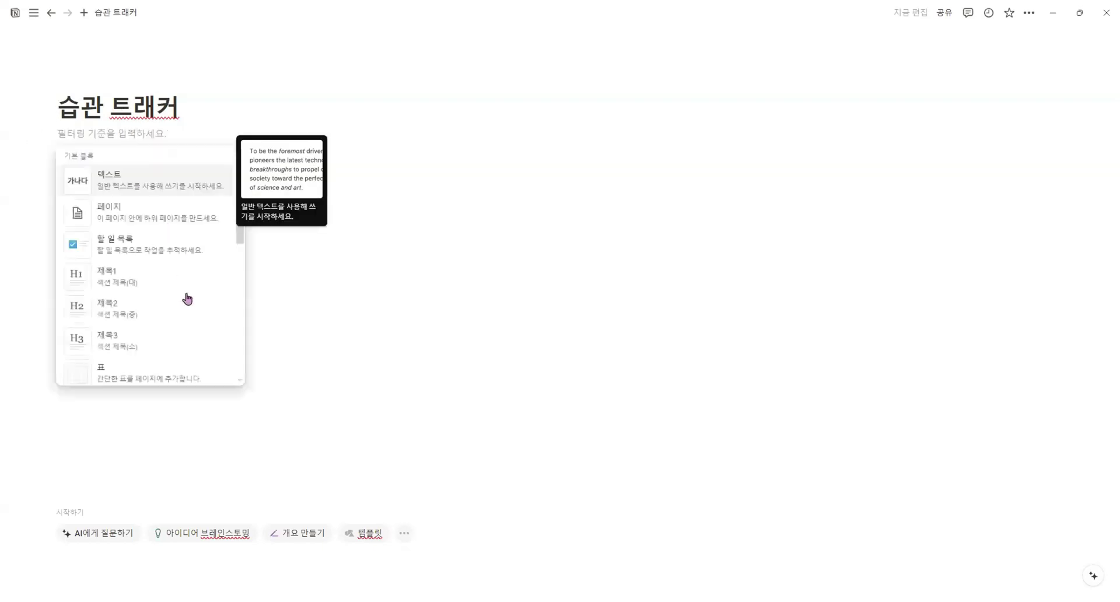
scroll(187, 317, down, 15)
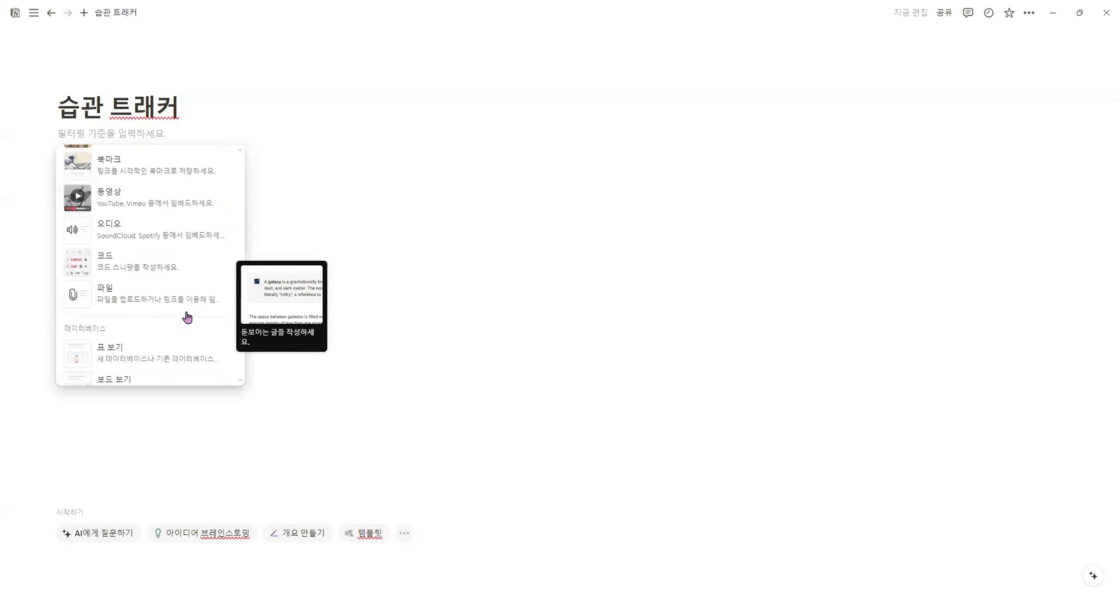
scroll(186, 317, down, 1)
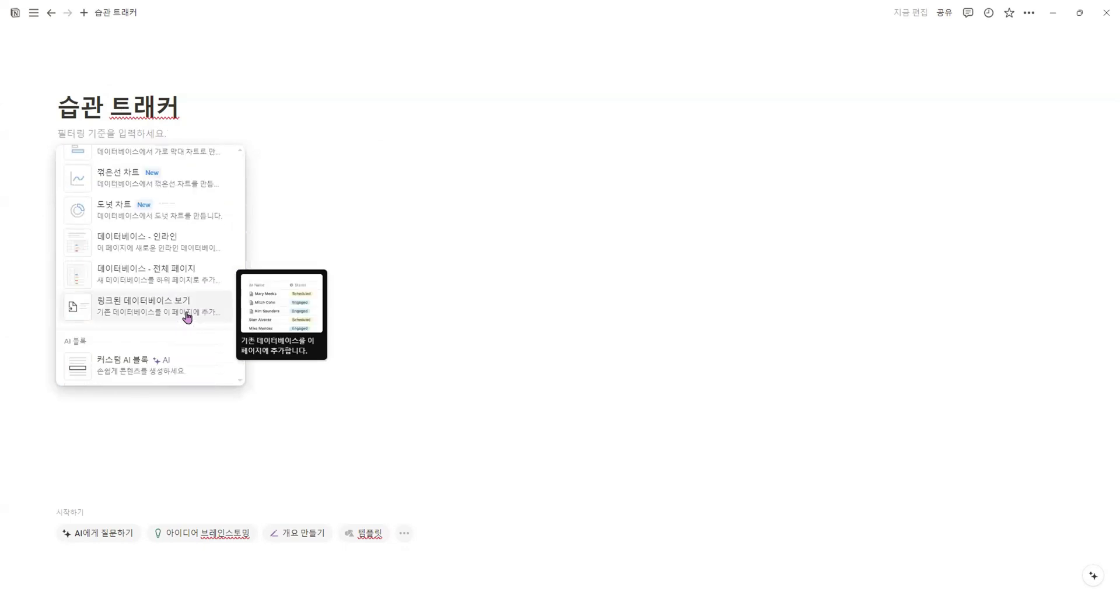
scroll(184, 315, up, 1)
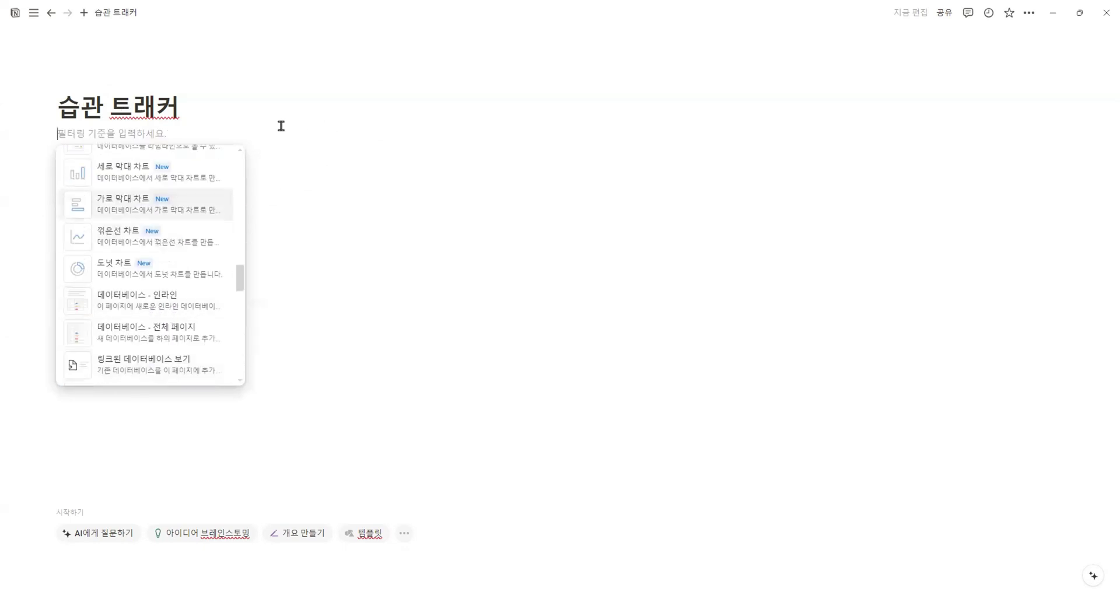
Insert an inline database (데이터베이스 - 인라인) below the page title and name it 습관 목록
click(156, 131)
text(/)
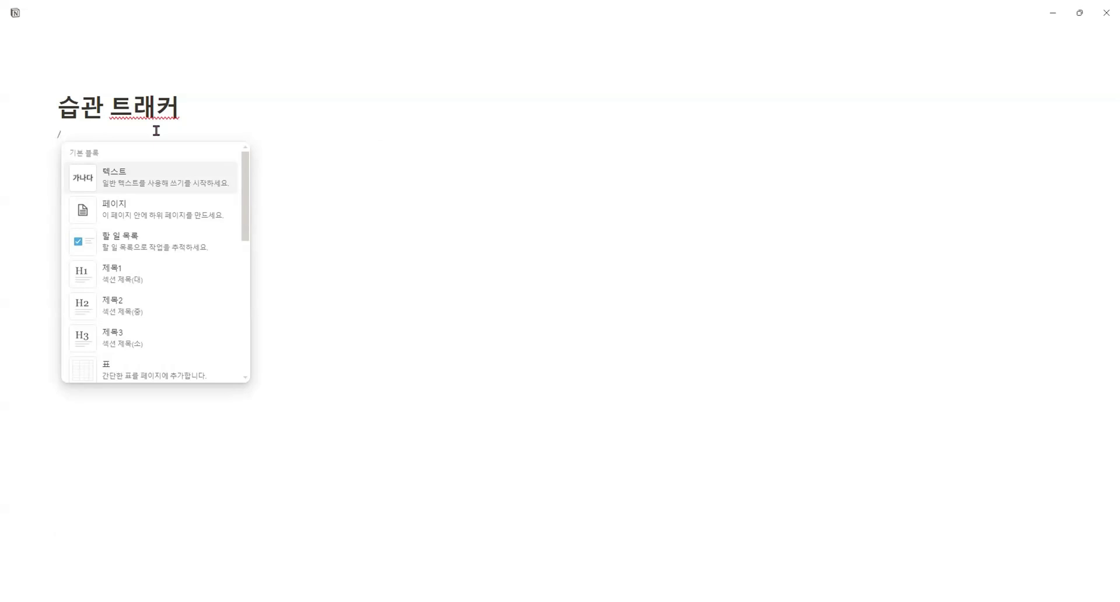
text(데이터)
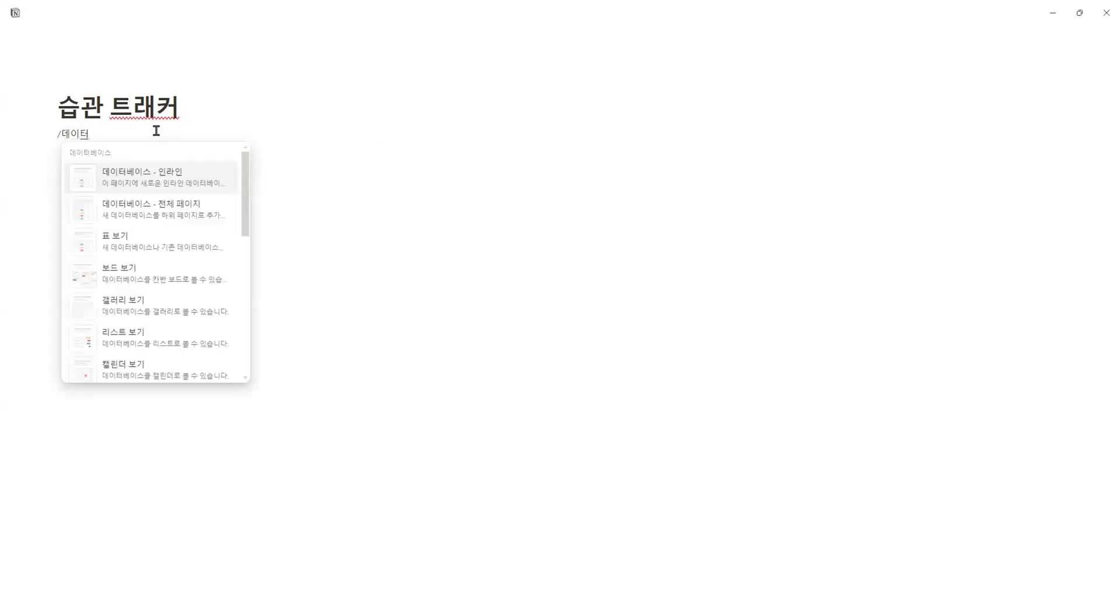
mouse_move(159, 180)
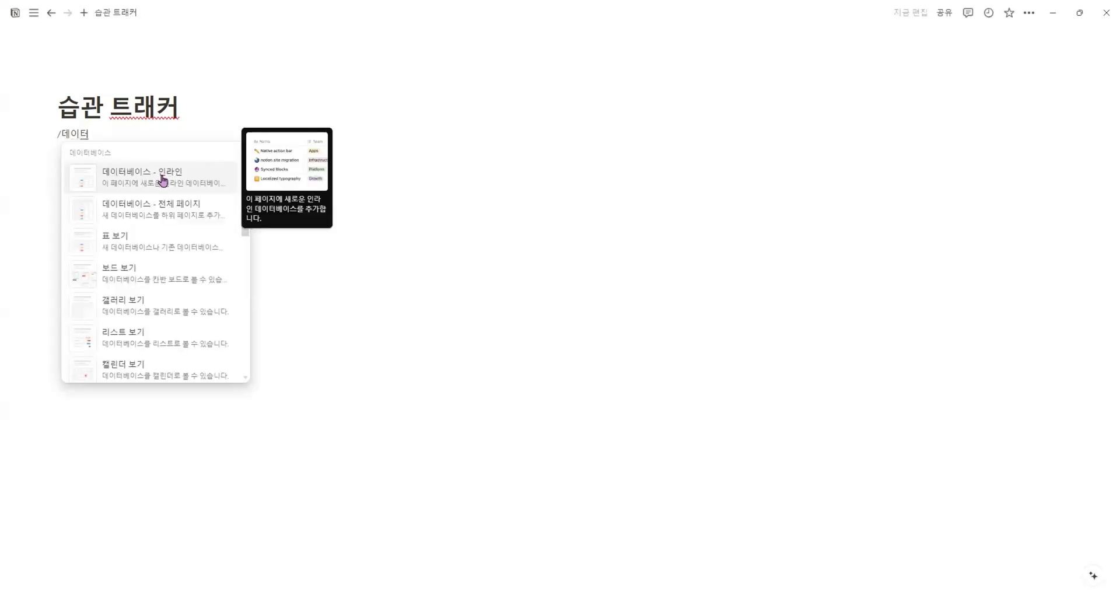
click(163, 181)
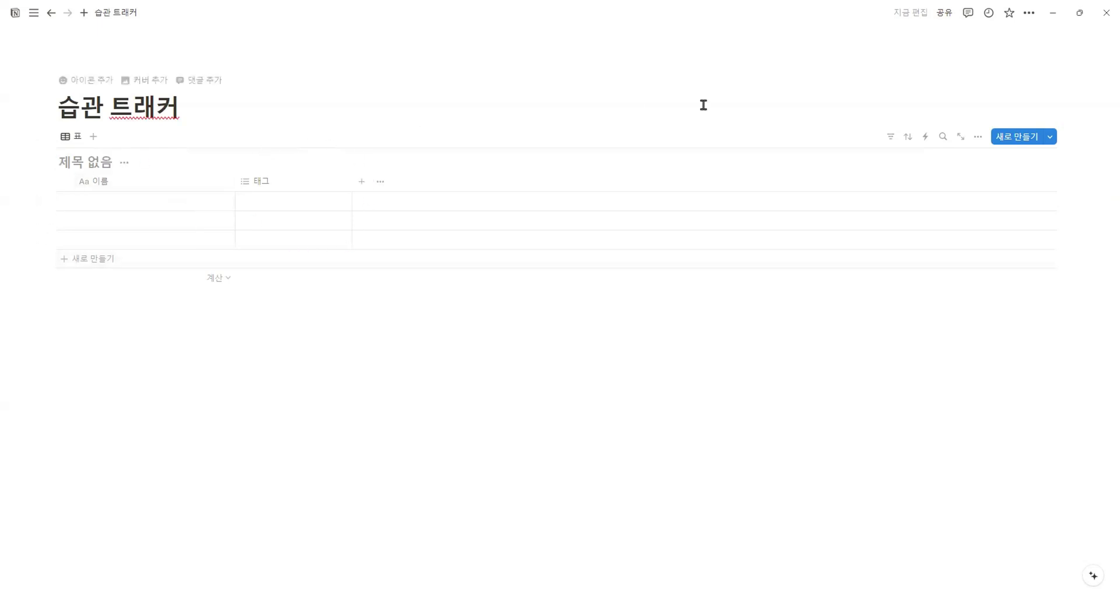
text(습관 목록)
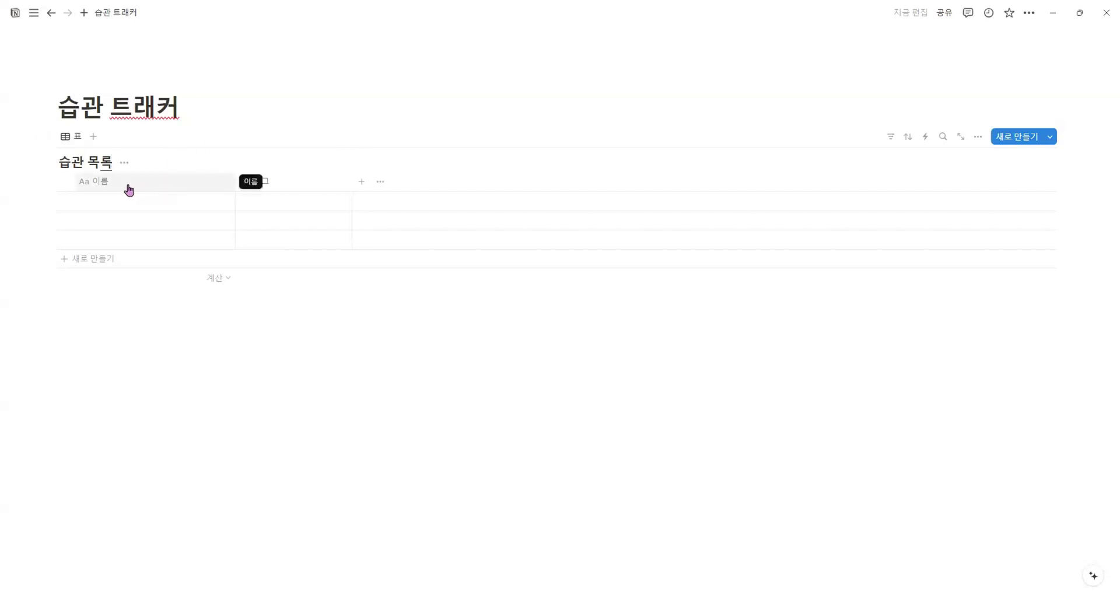
Rename the database's 이름 column to 회고
click(181, 187)
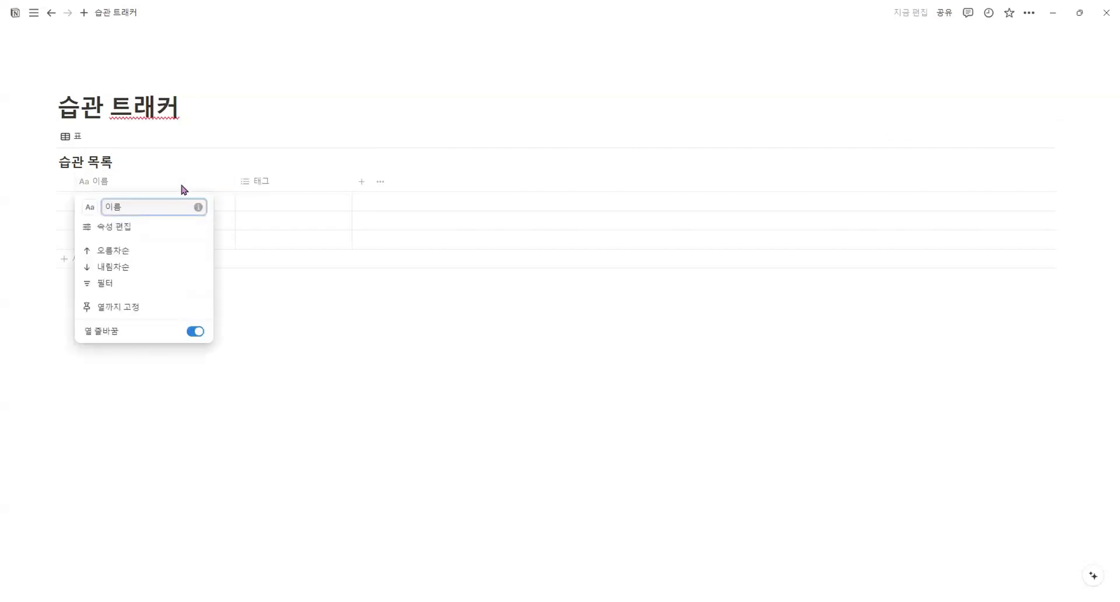
text(회고)
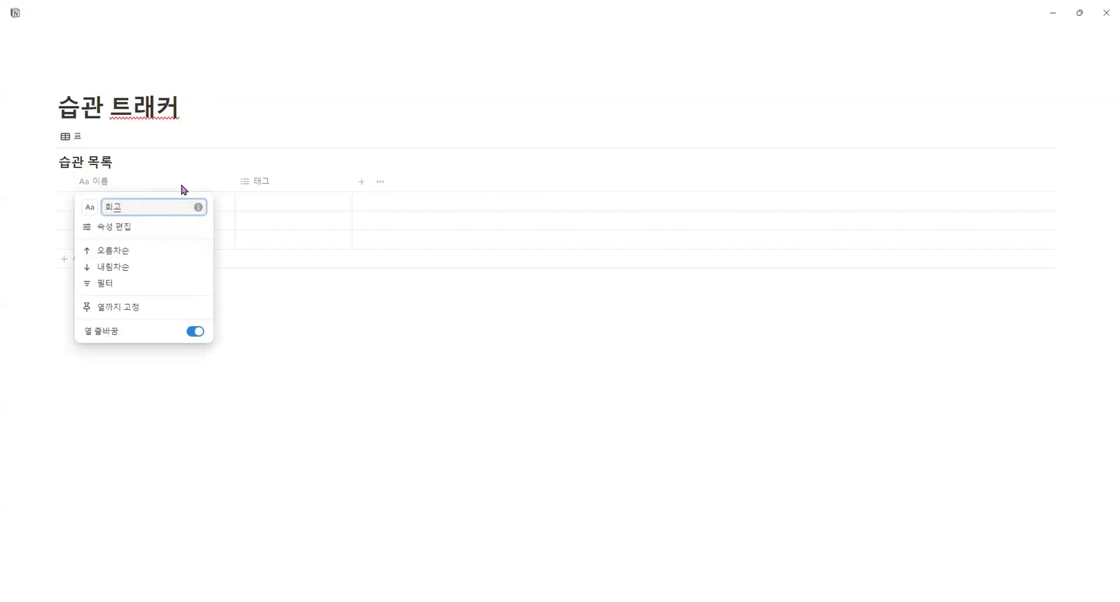
key(Return)
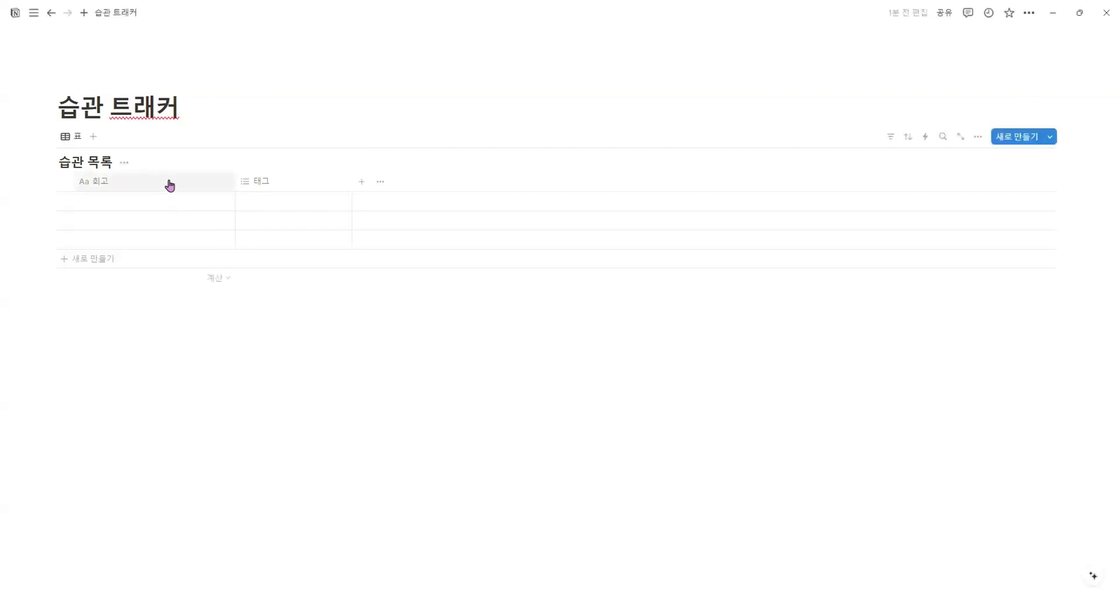
Rename the database's 태그 column to 날짜
click(297, 186)
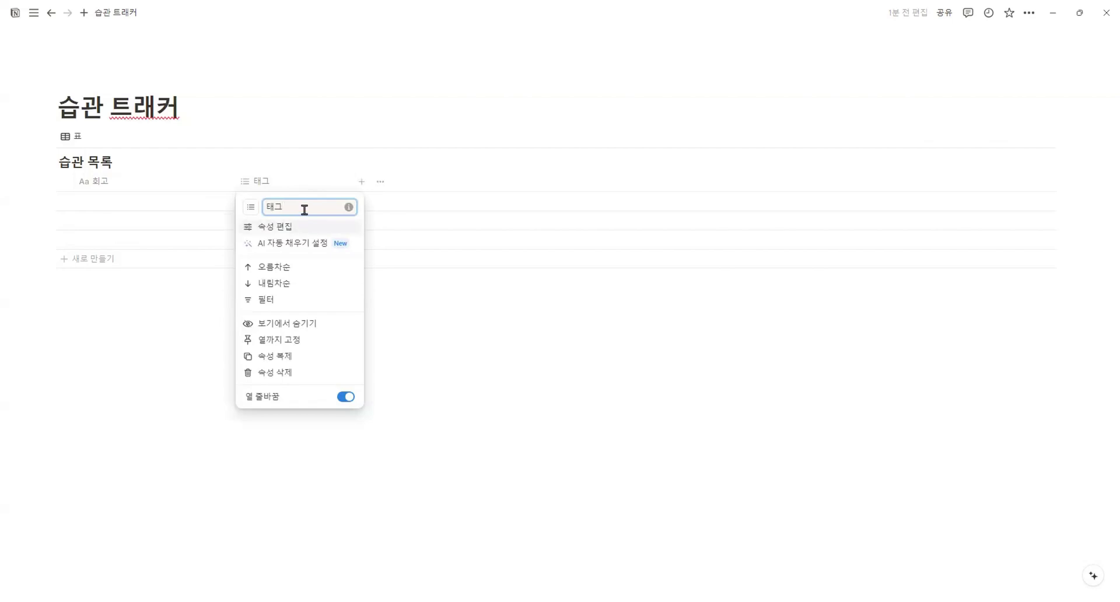
key(BackSpace)
key(BackSpace)
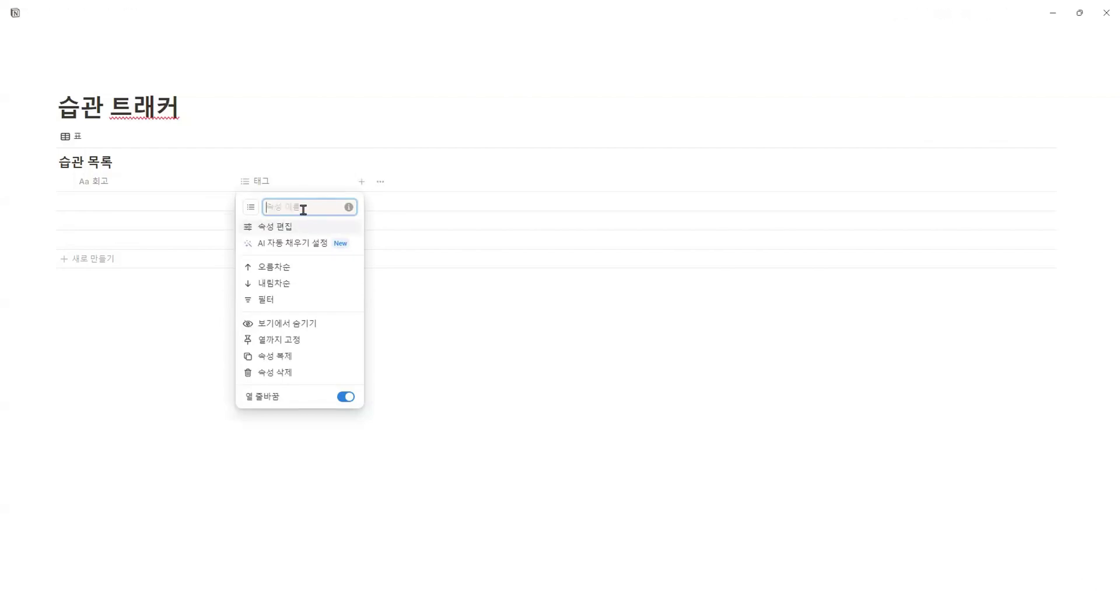
text(날짜)
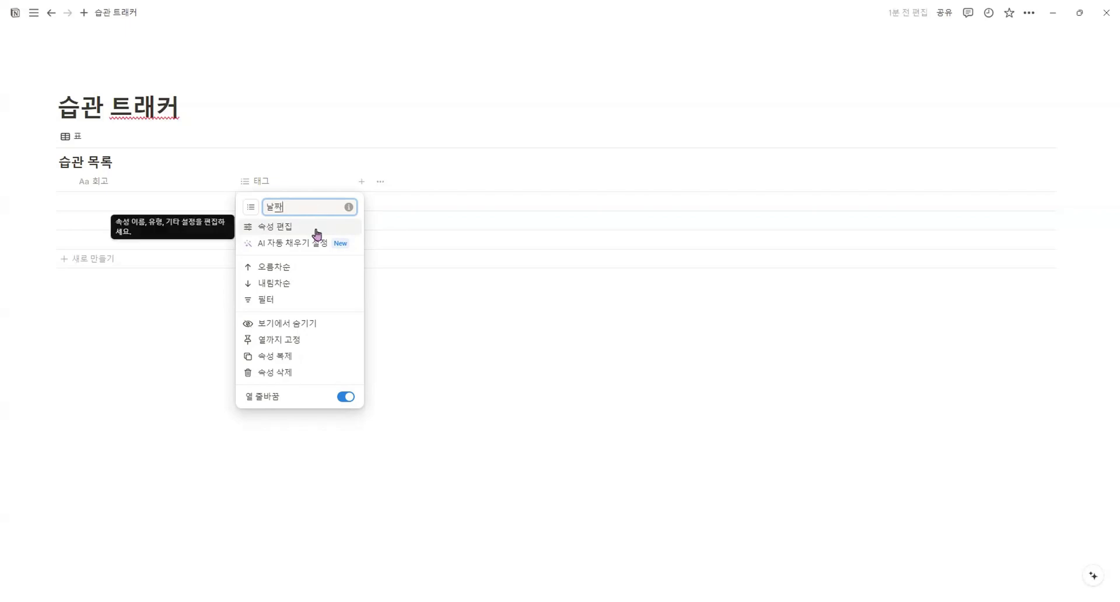
Change the 날짜 property's type to date (날짜) and set its date format to 년/월/일
click(317, 234)
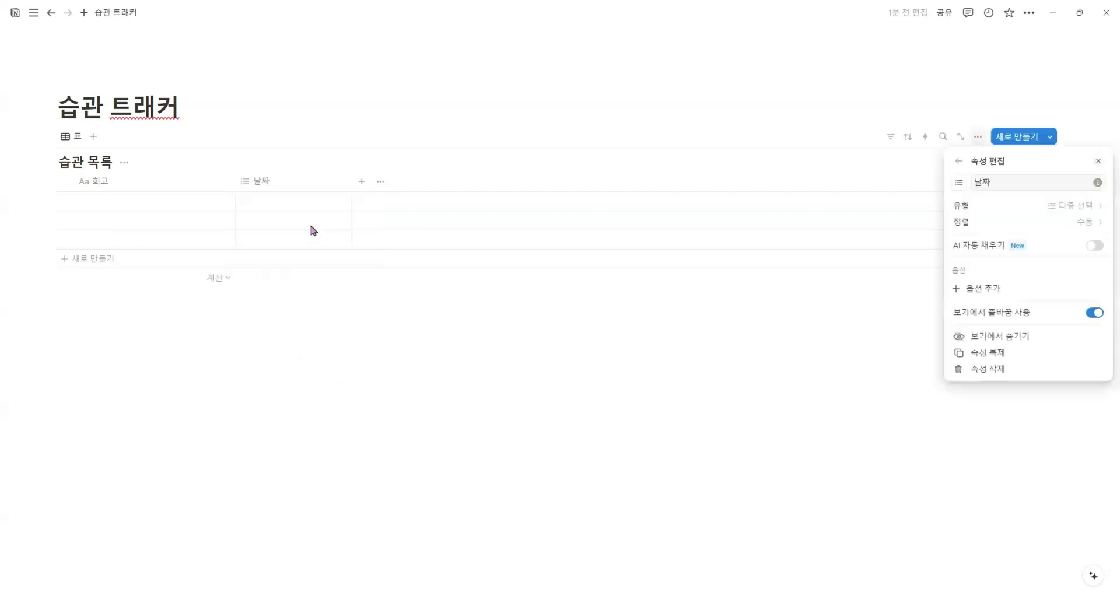
click(1084, 211)
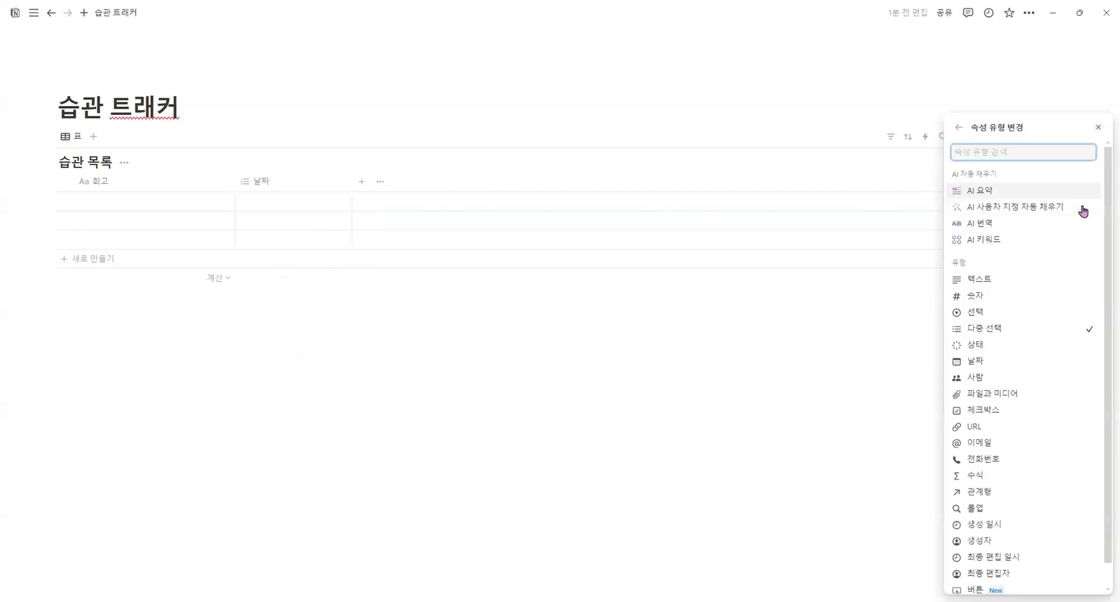
click(1062, 369)
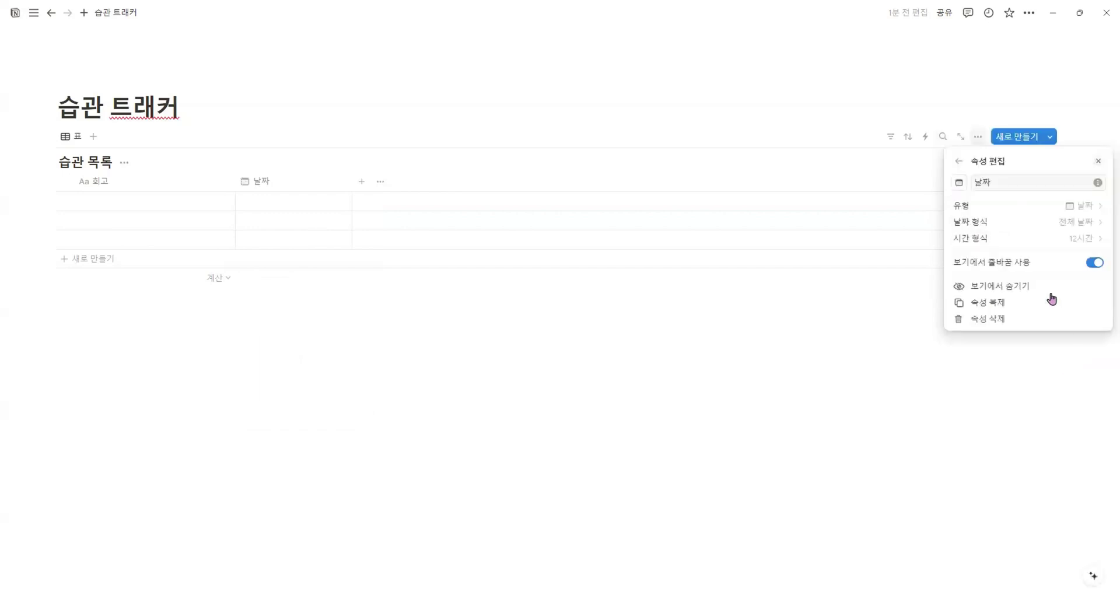
click(1043, 223)
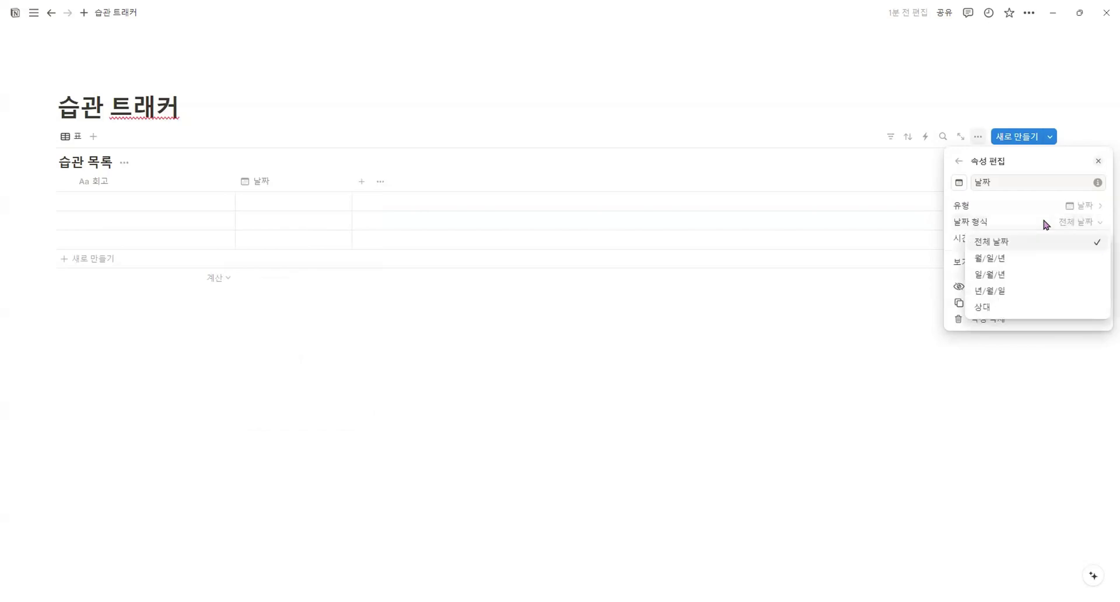
click(1038, 294)
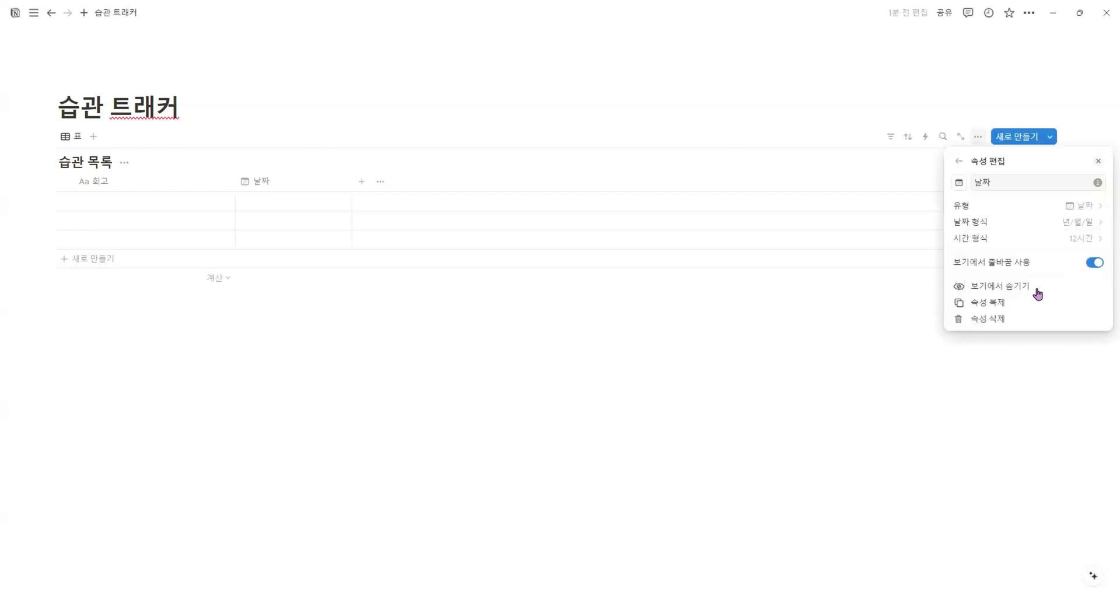
click(843, 310)
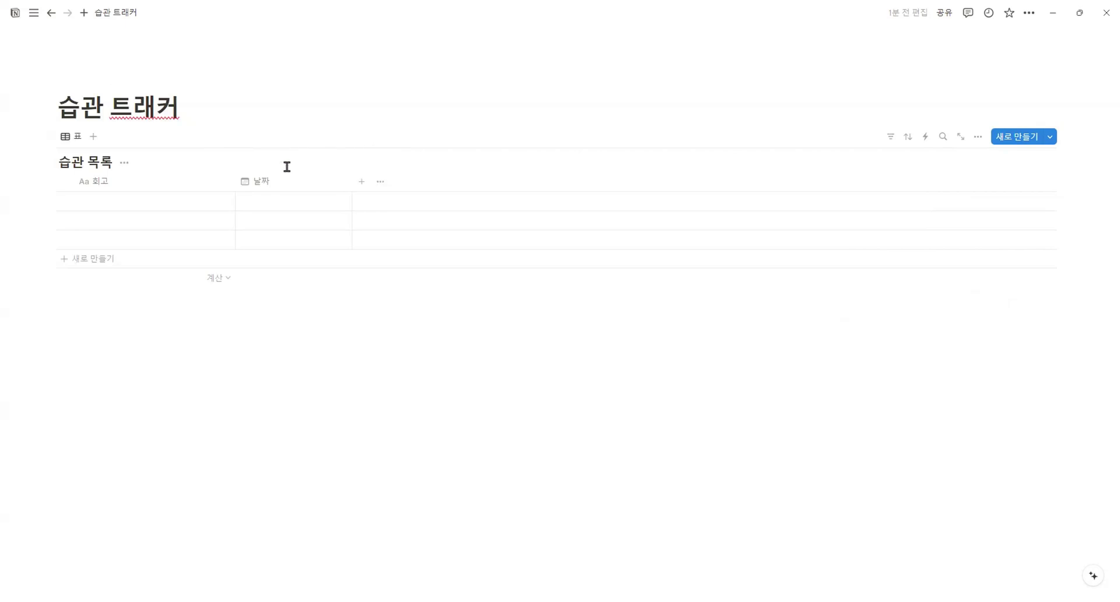
Add a checkbox (체크박스) property named 물마시기 to the 습관 목록 database and duplicate it
click(359, 188)
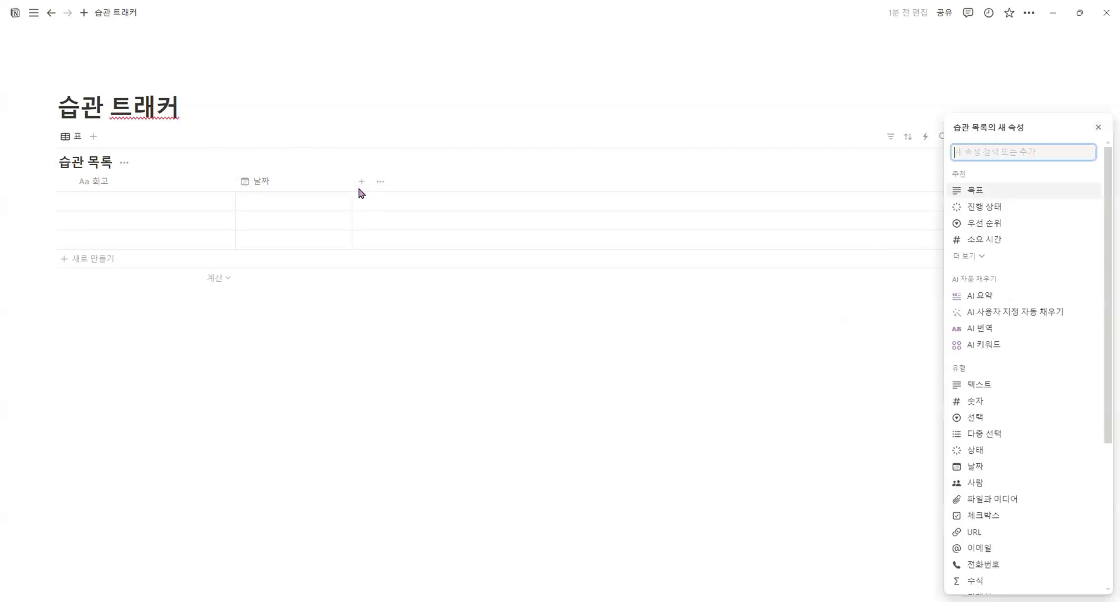
click(360, 188)
click(360, 187)
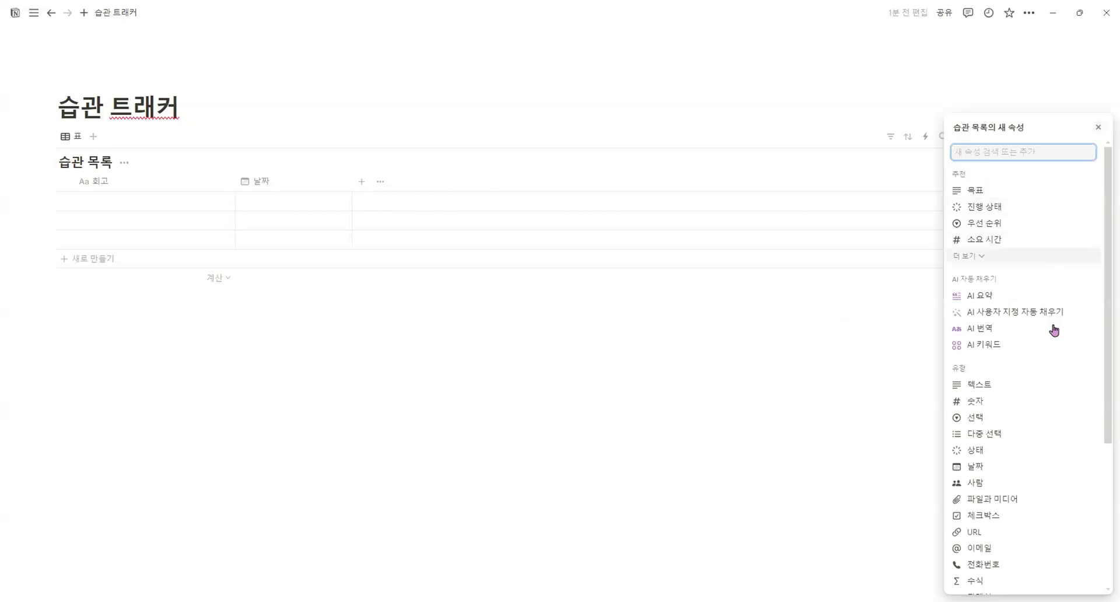
click(1016, 517)
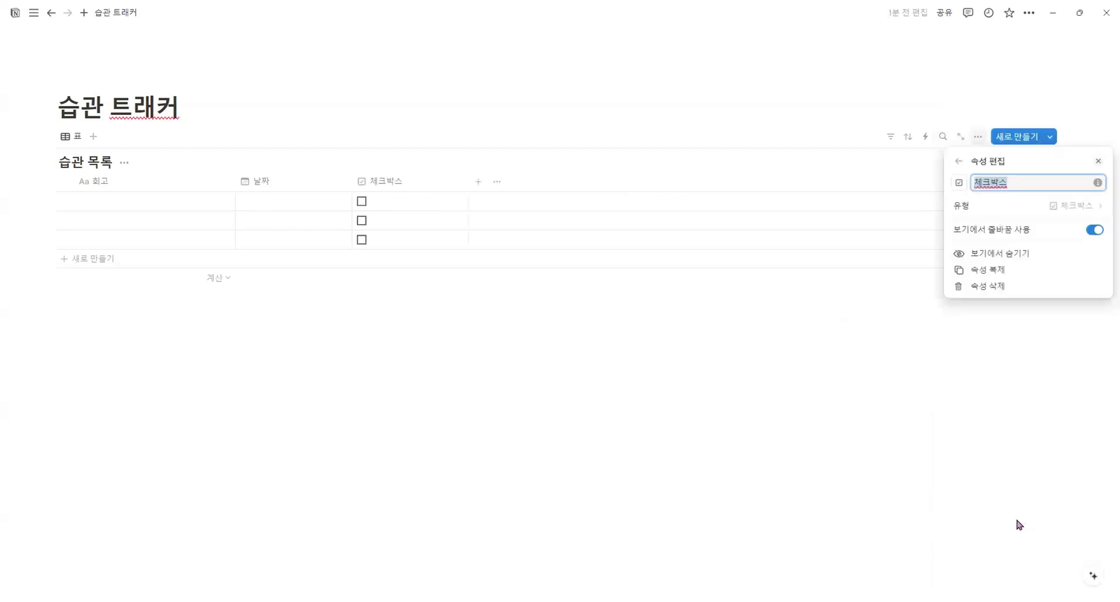
key(BackSpace)
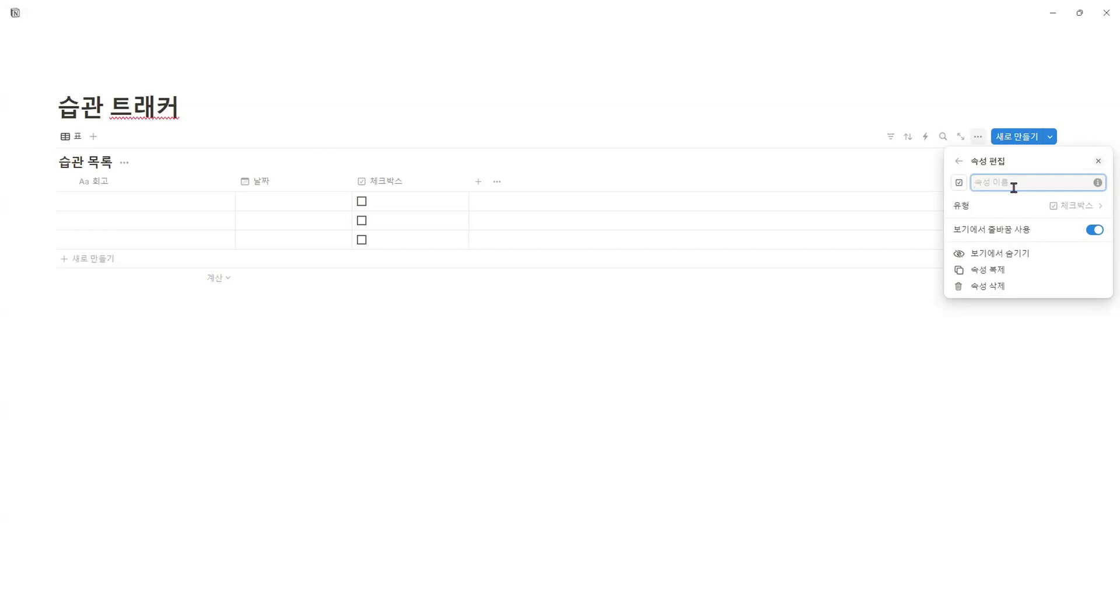
text(물마시기)
click(1025, 270)
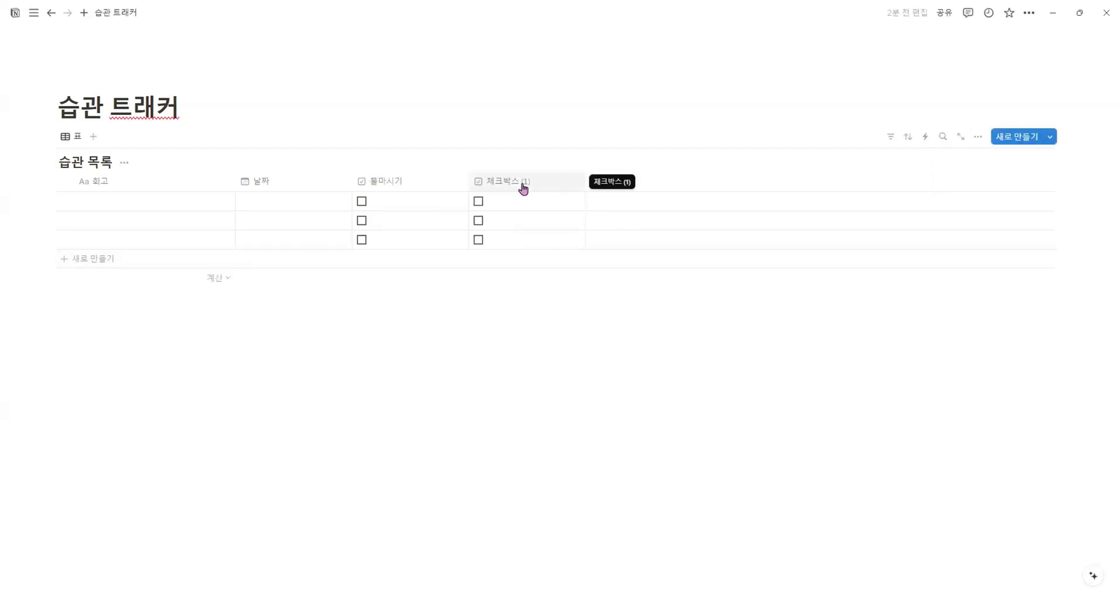
Rename the duplicated checkbox property 체크박스 (1) to 긍정확언 and duplicate it
click(546, 184)
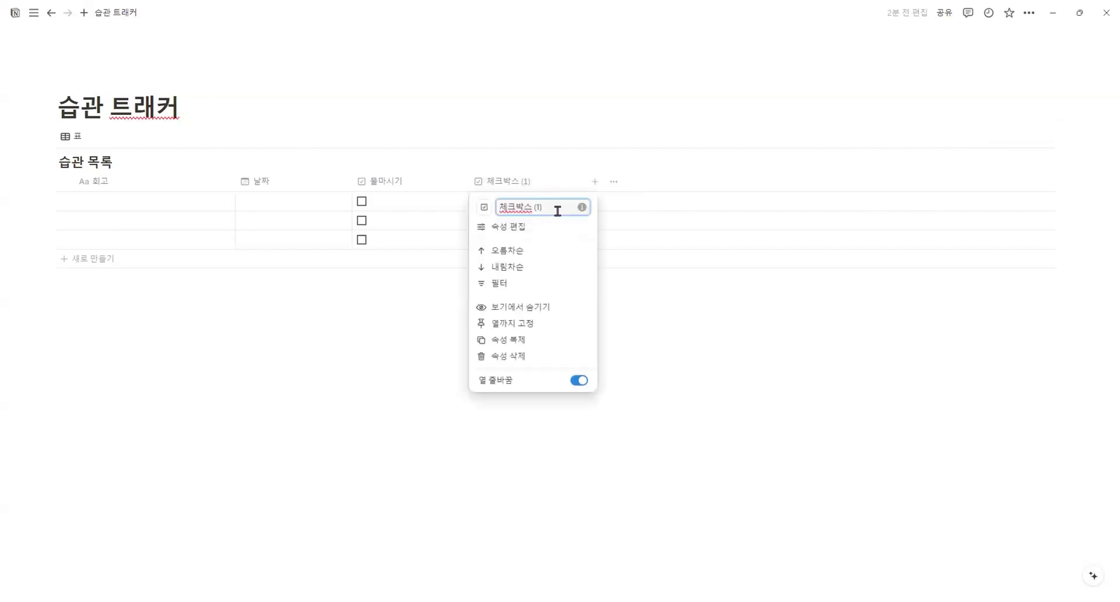
key(ctrl+a)
key(BackSpace)
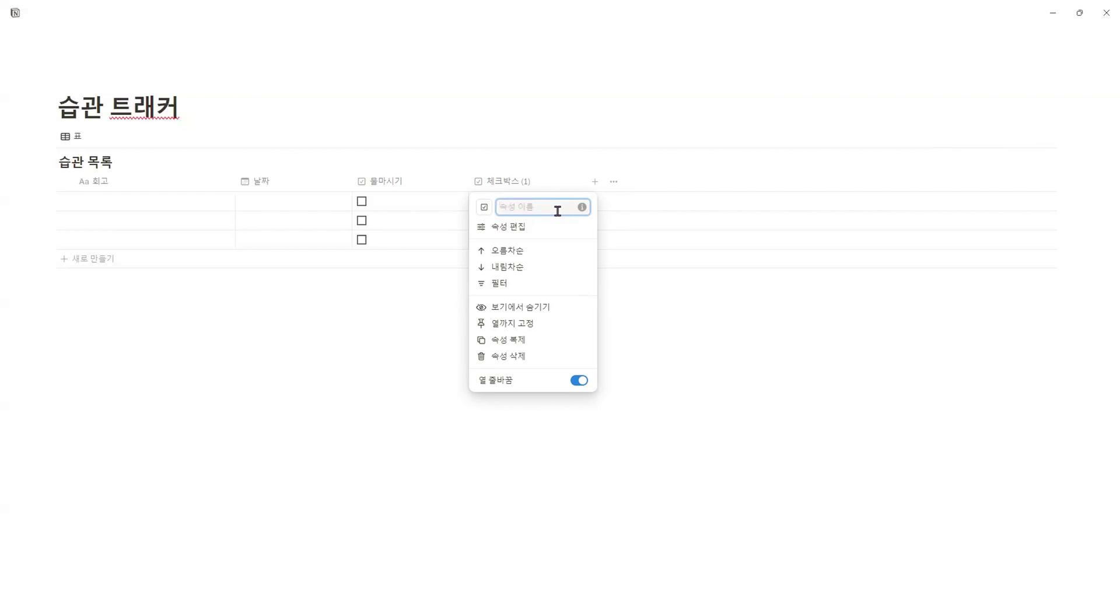
text(긍정확언)
click(528, 346)
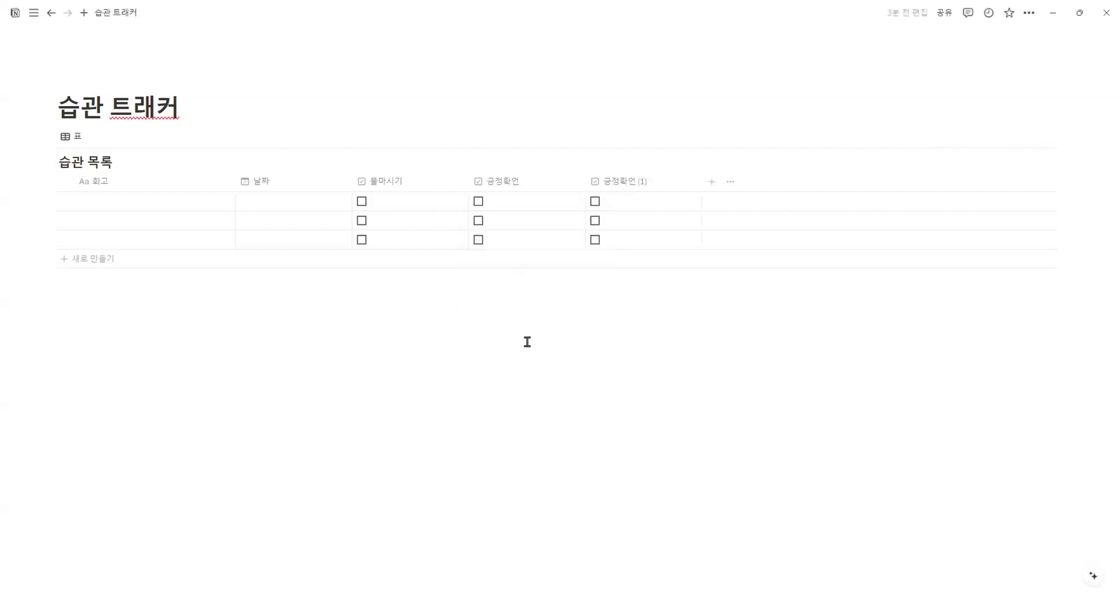
Rename the copy of the 긍정확언 property to 독서하기 and duplicate it
click(639, 183)
key(ctrl+a)
key(BackSpace)
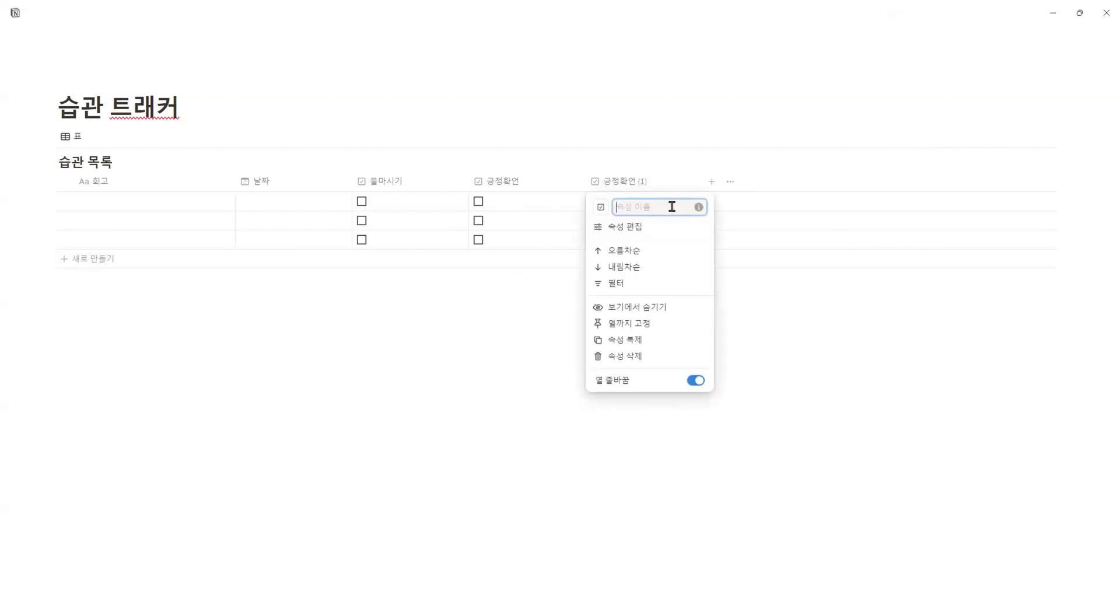
text(독서하기)
click(642, 345)
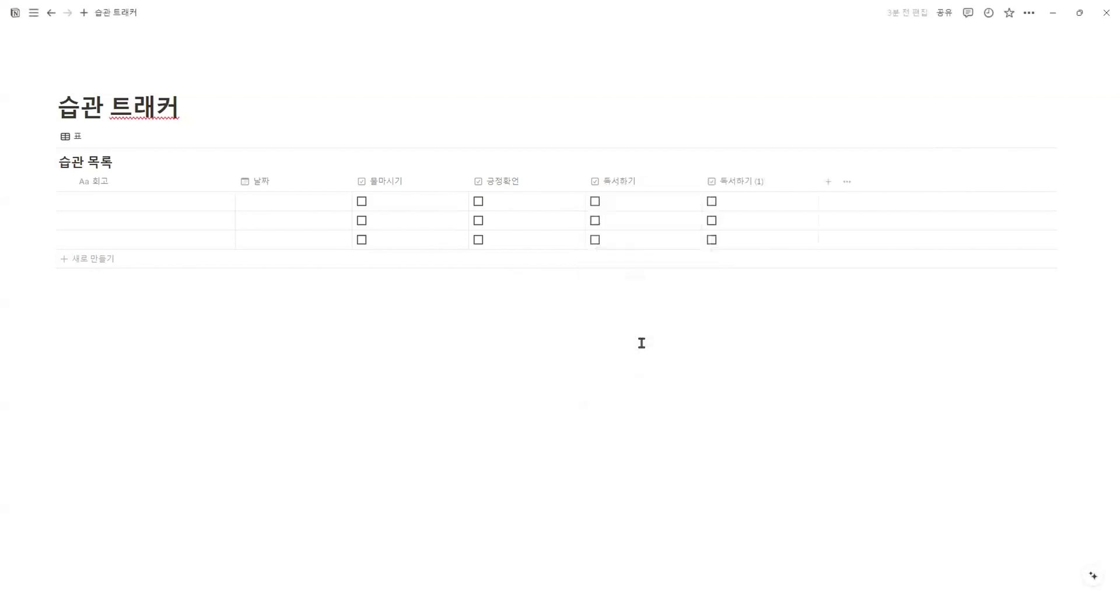
Rename the copy of the 독서하기 property to 글쓰기 and duplicate it
click(757, 185)
key(BackSpace)
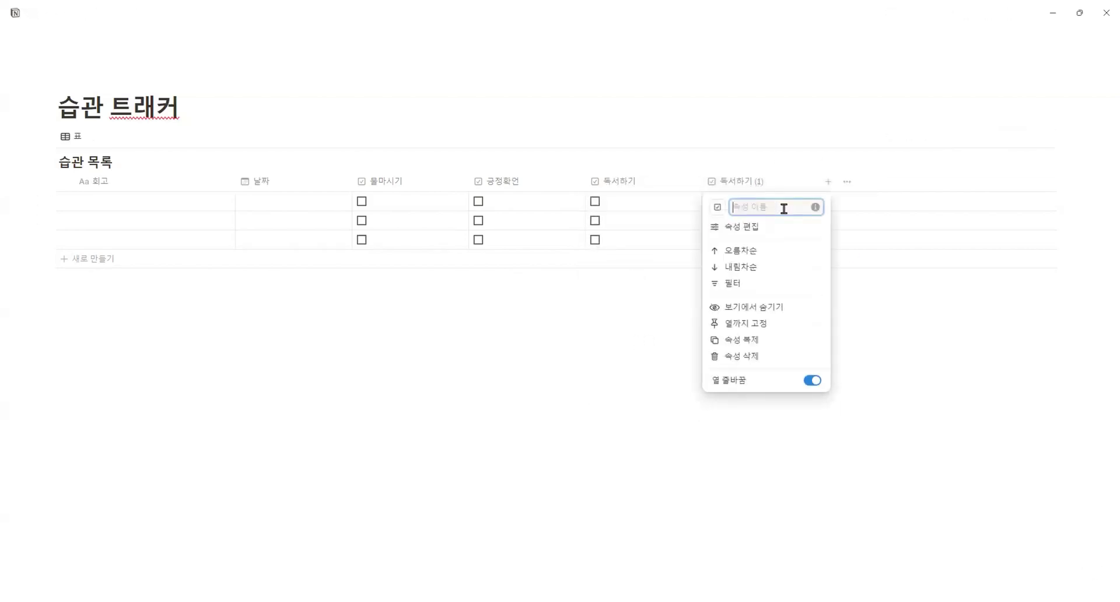
text(글쓰기)
click(755, 340)
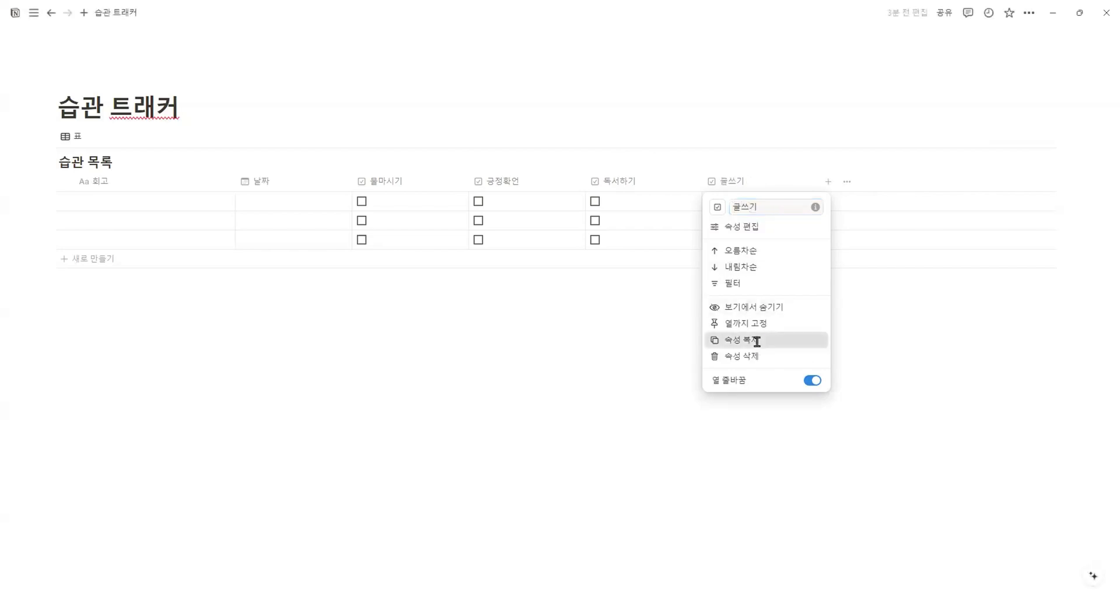
Rename the copy of the 글쓰기 property to 운동하기
click(881, 185)
key(BackSpace)
text(운동하기)
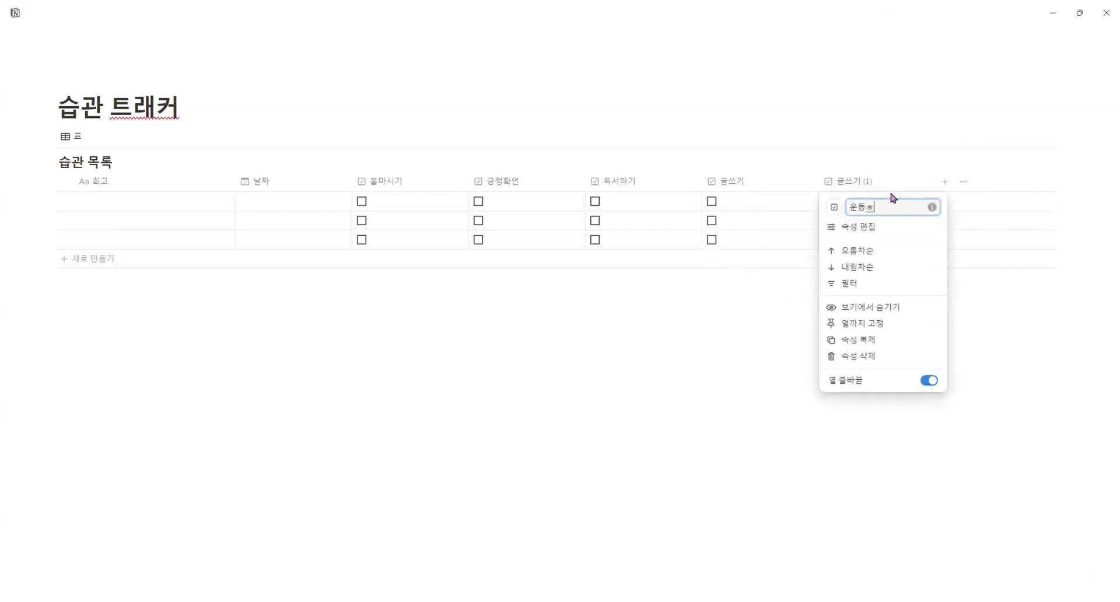
click(1047, 379)
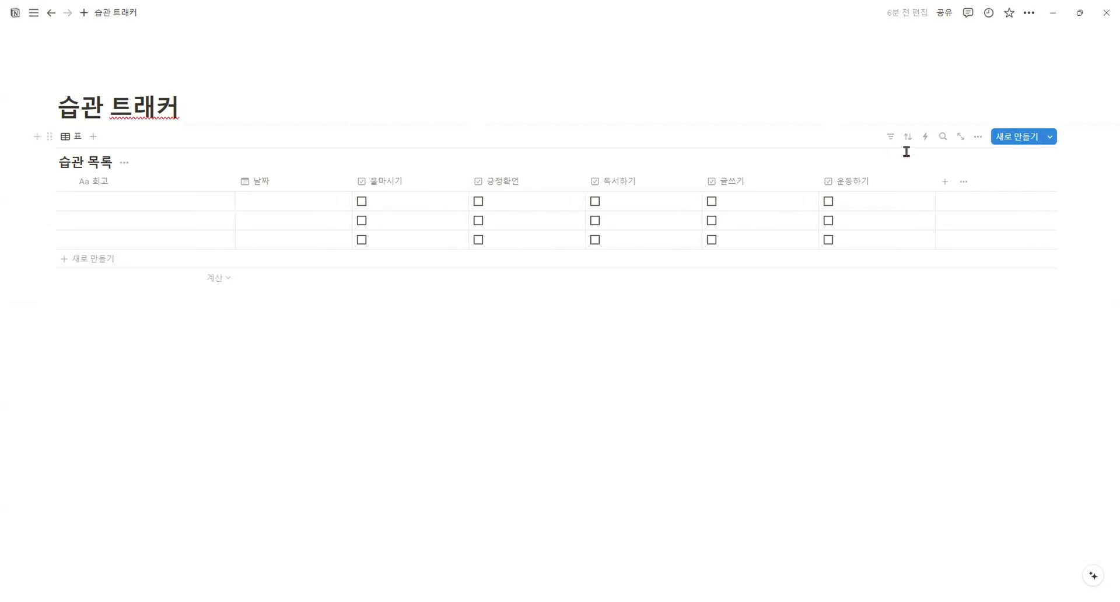
Add a formula (수식) property named 달성률 to the 습관 목록 database
click(945, 188)
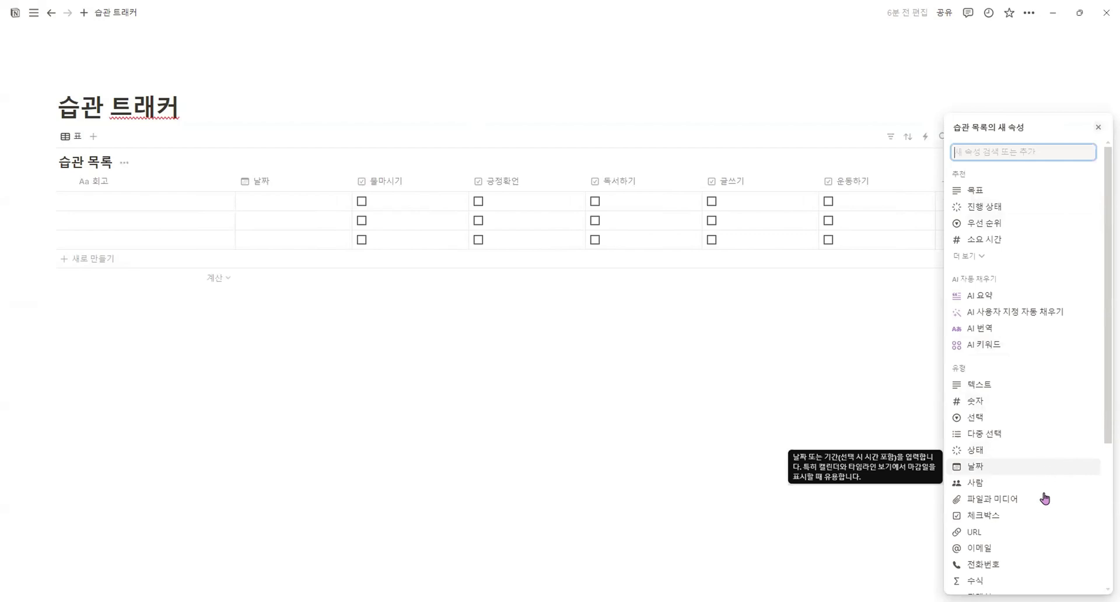
click(1033, 581)
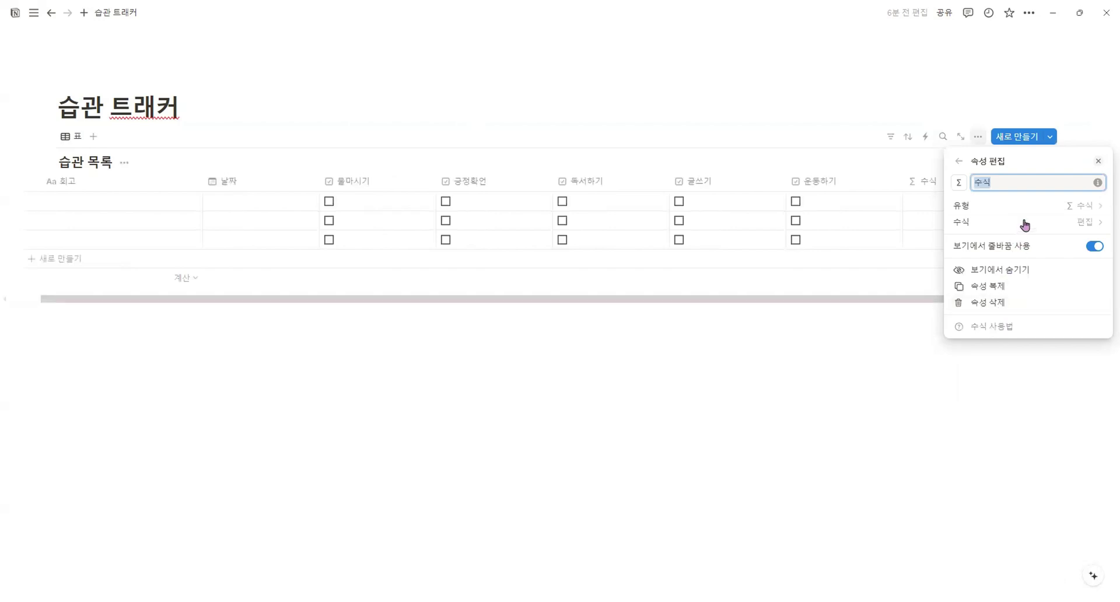
click(1001, 181)
key(BackSpace)
key(BackSpace)
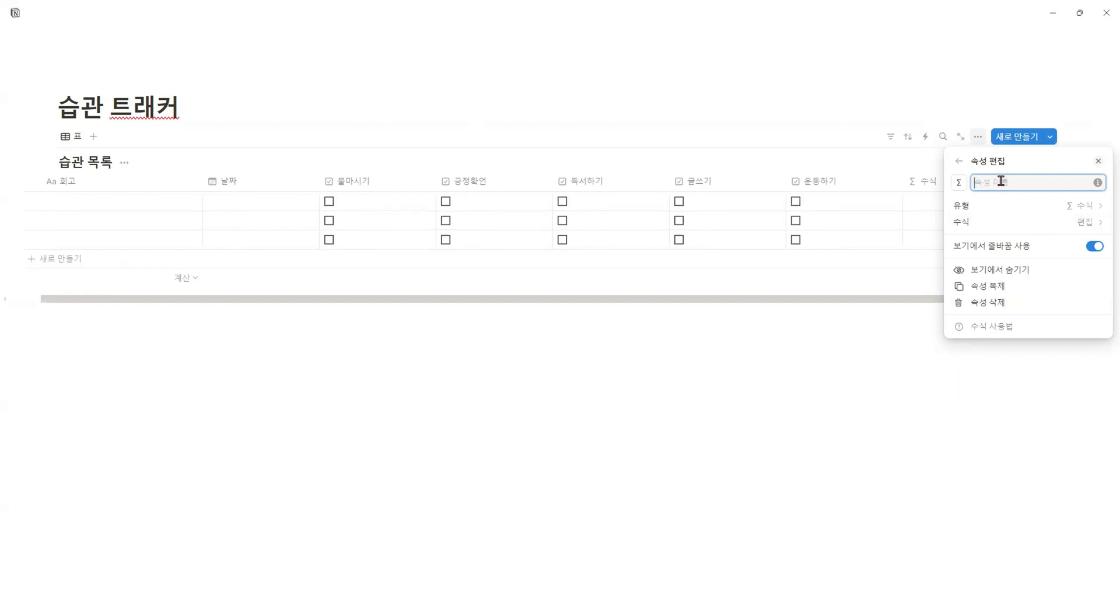
text(달서)
text(률)
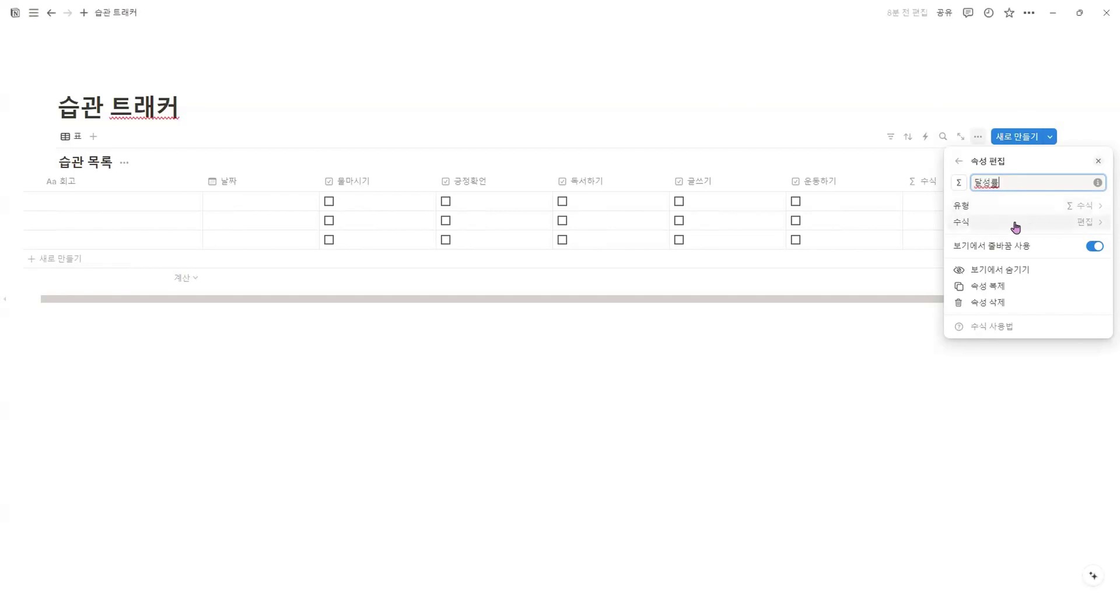
Start the 달성률 property's formula with round((toNumber(물마시기), using the 물마시기 property as the argument
click(1089, 224)
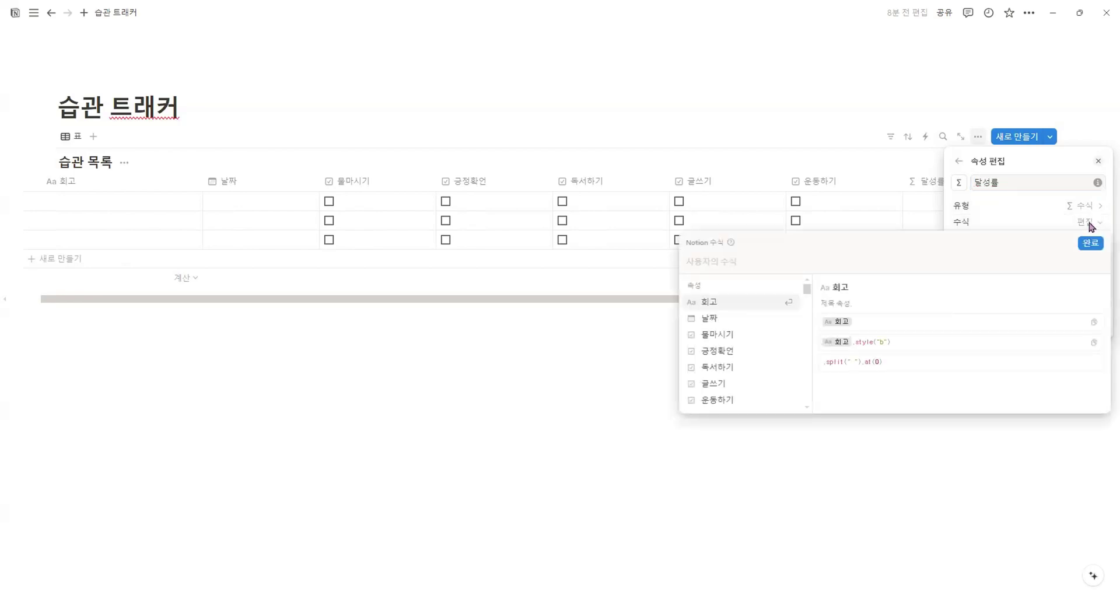
key(Down)
key(Down)
key(Down)
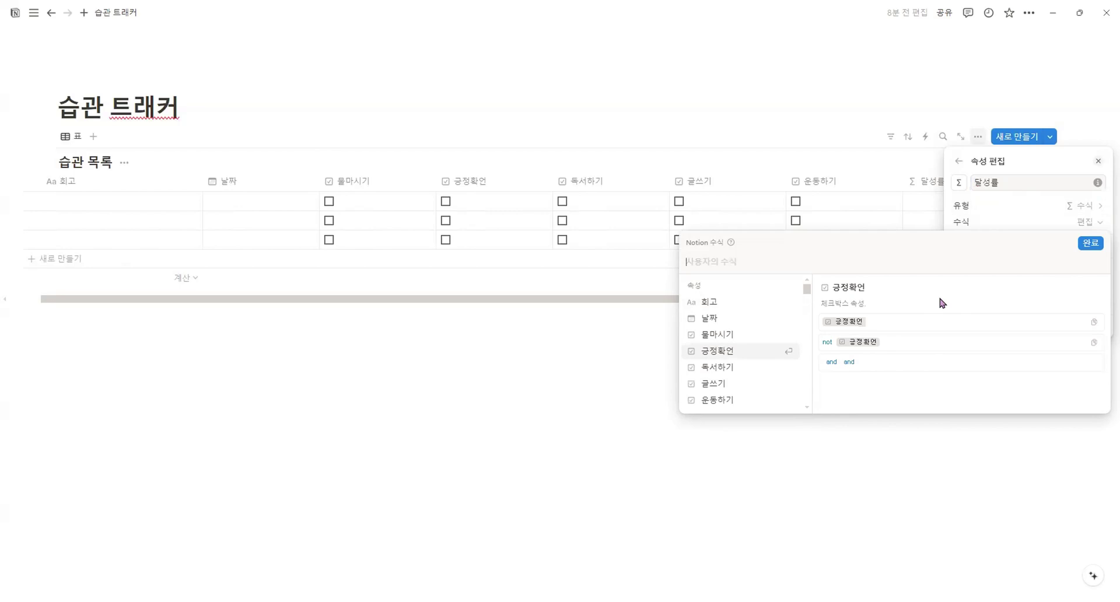
text(t)
key(BackSpace)
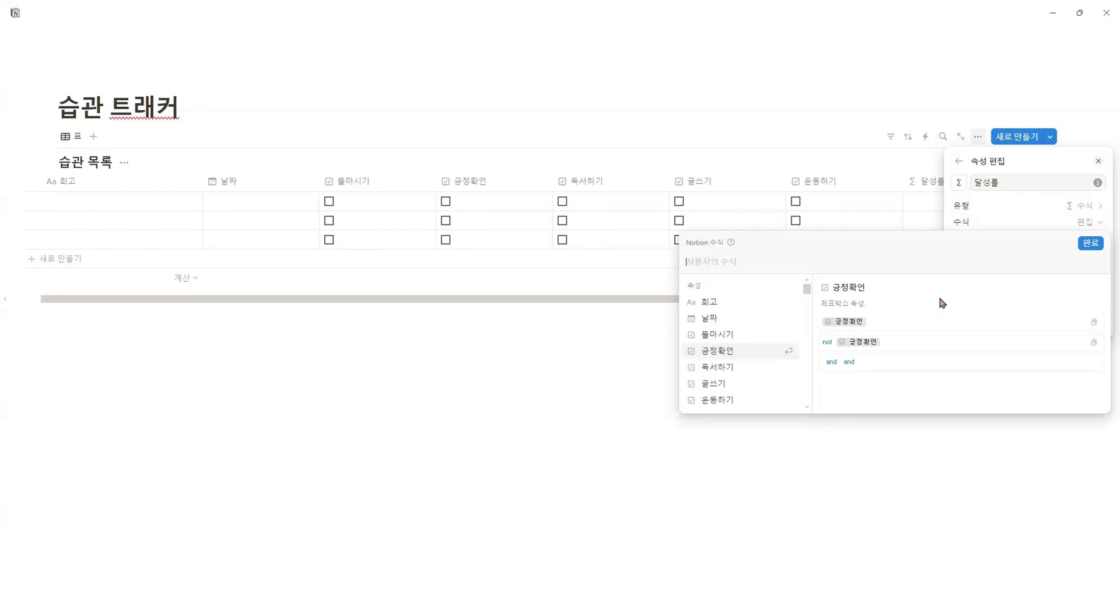
text(roun)
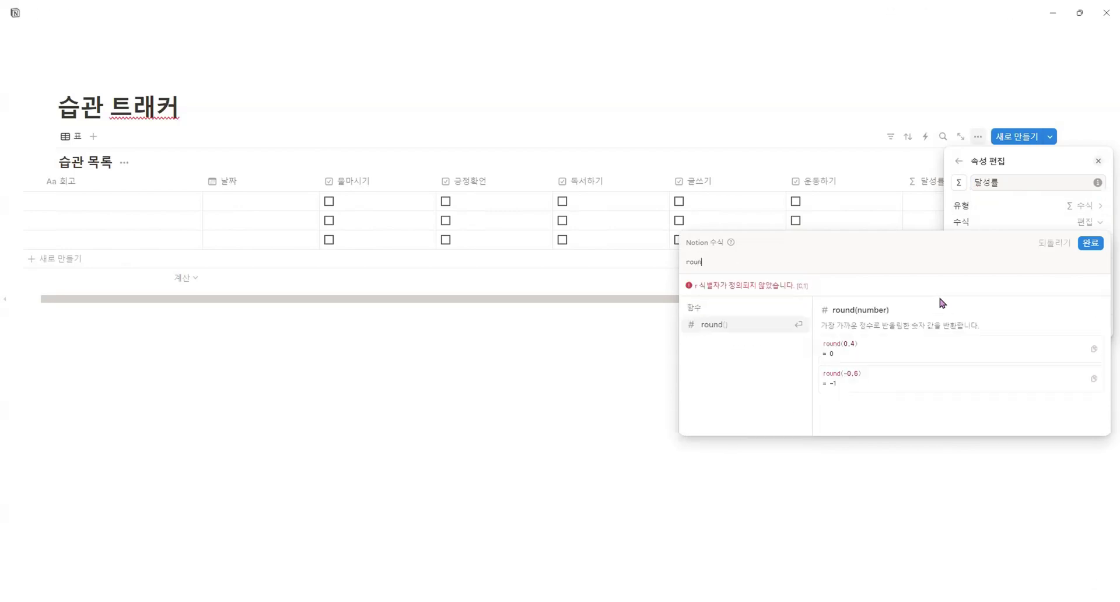
text(d)
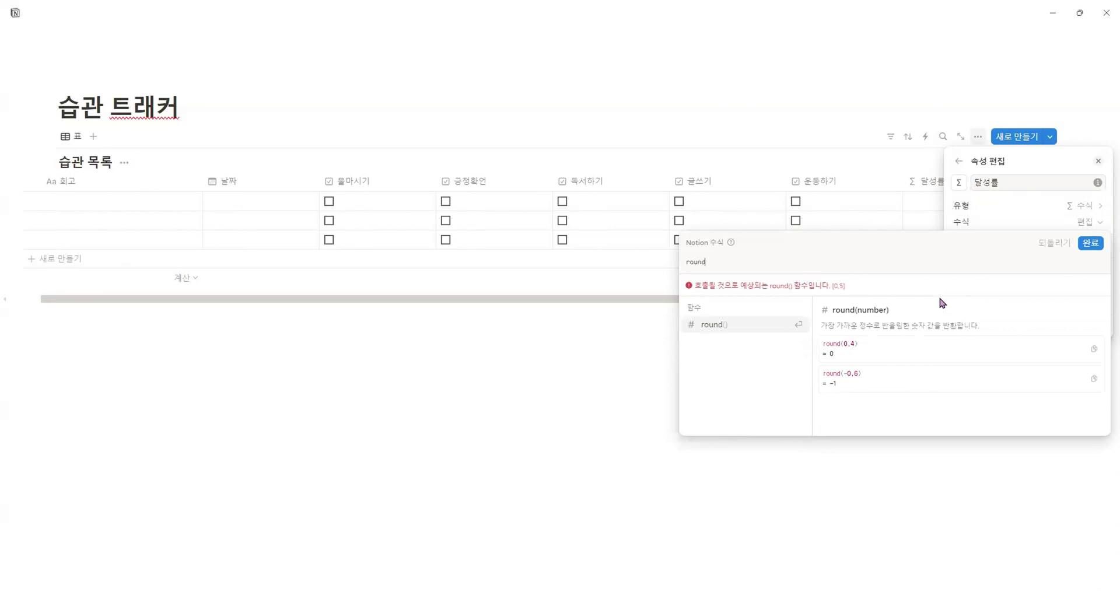
text((()
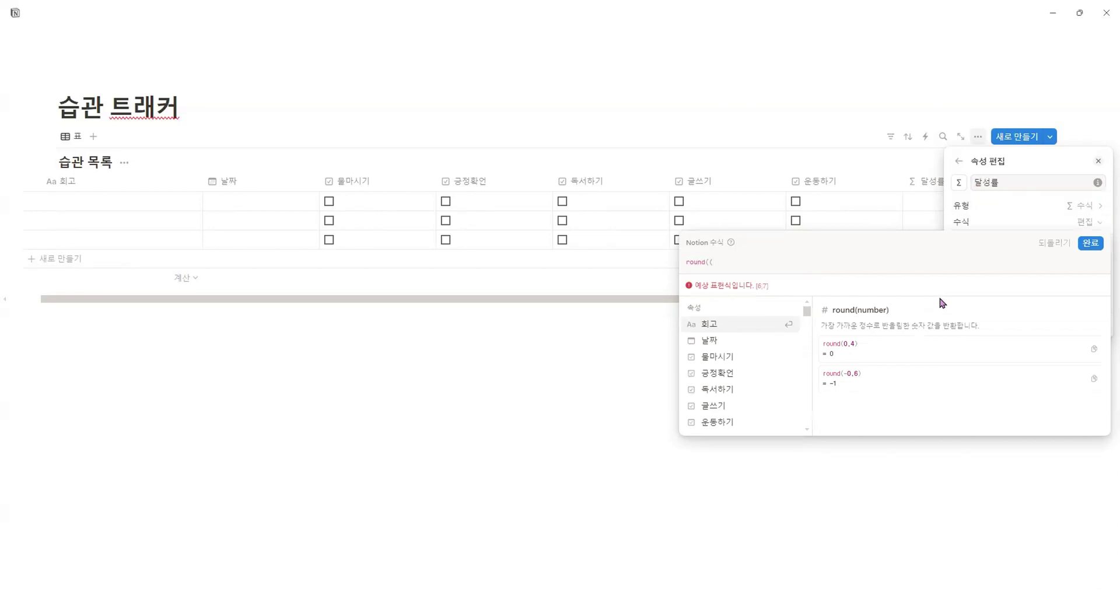
text(to)
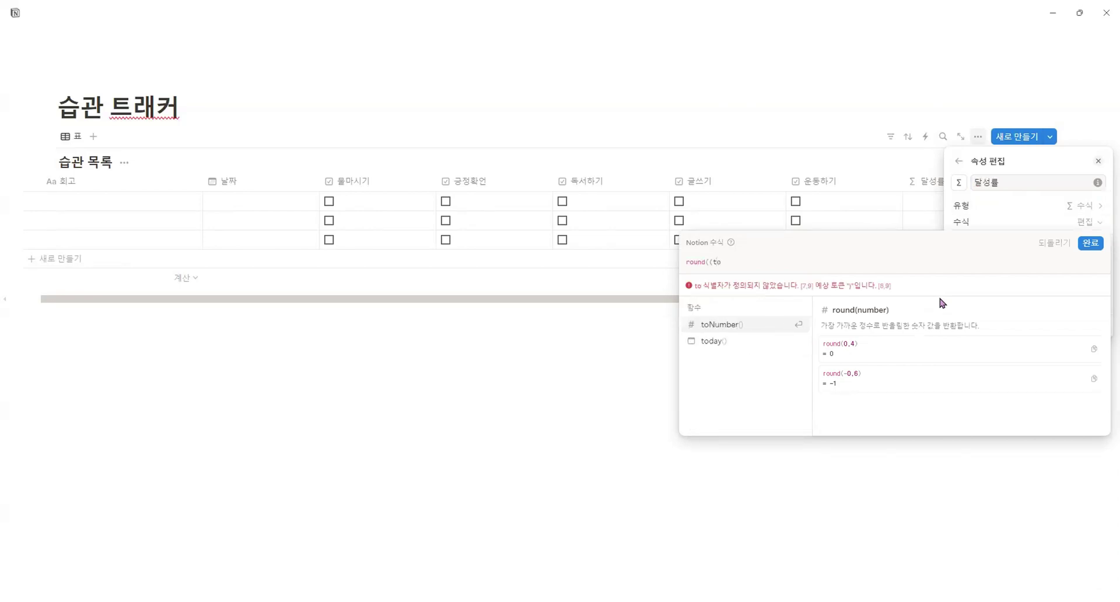
click(766, 330)
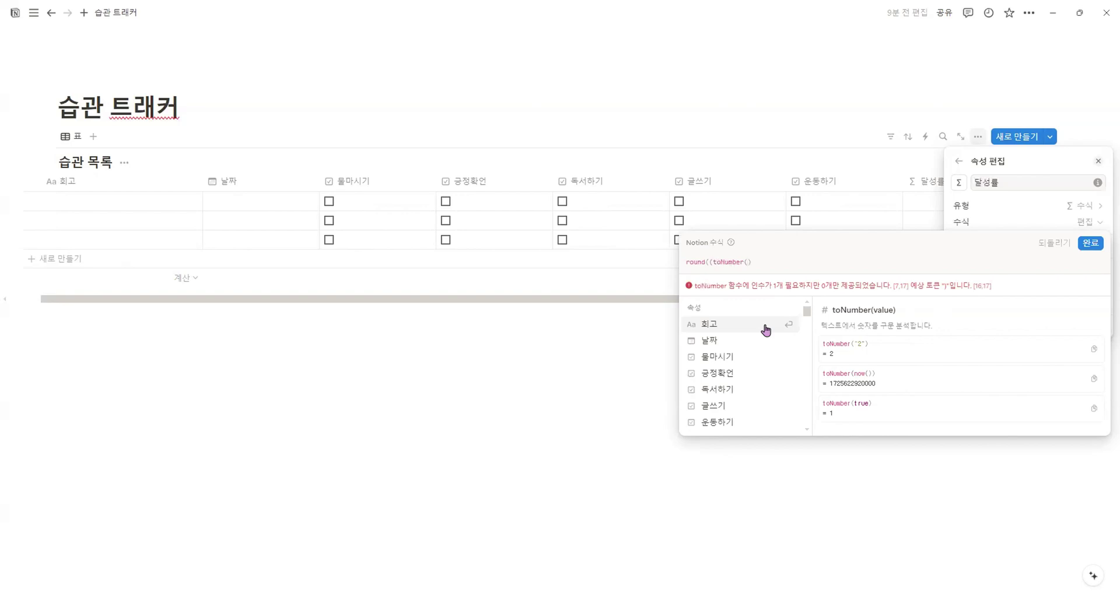
click(736, 365)
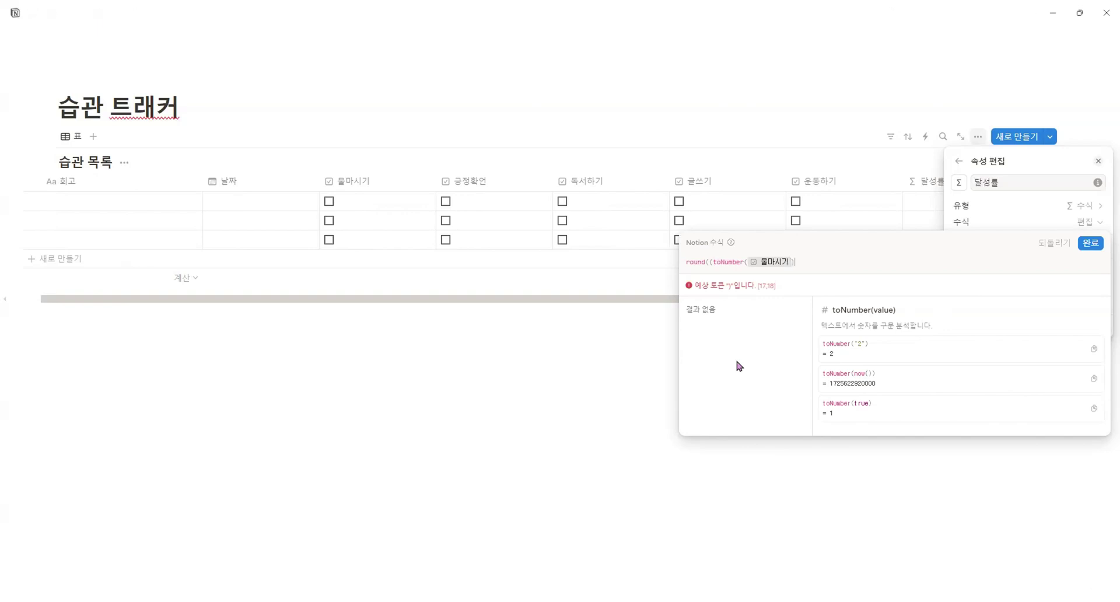
Extend the 달성률 formula with +toNumber(긍정확언)+toNumber(독서하기)
text(+)
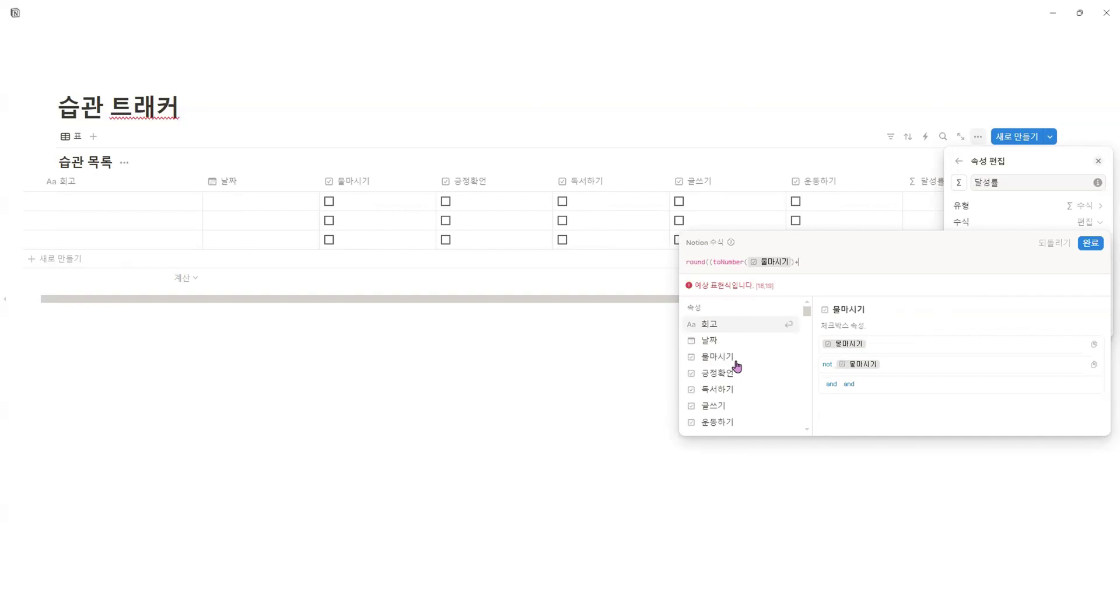
text(to)
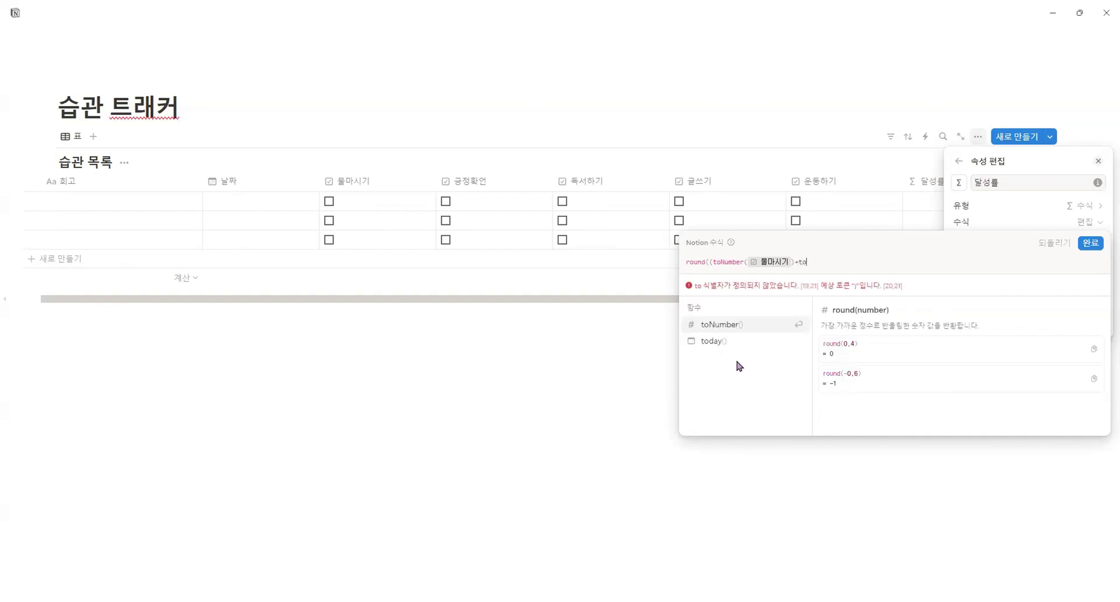
click(739, 326)
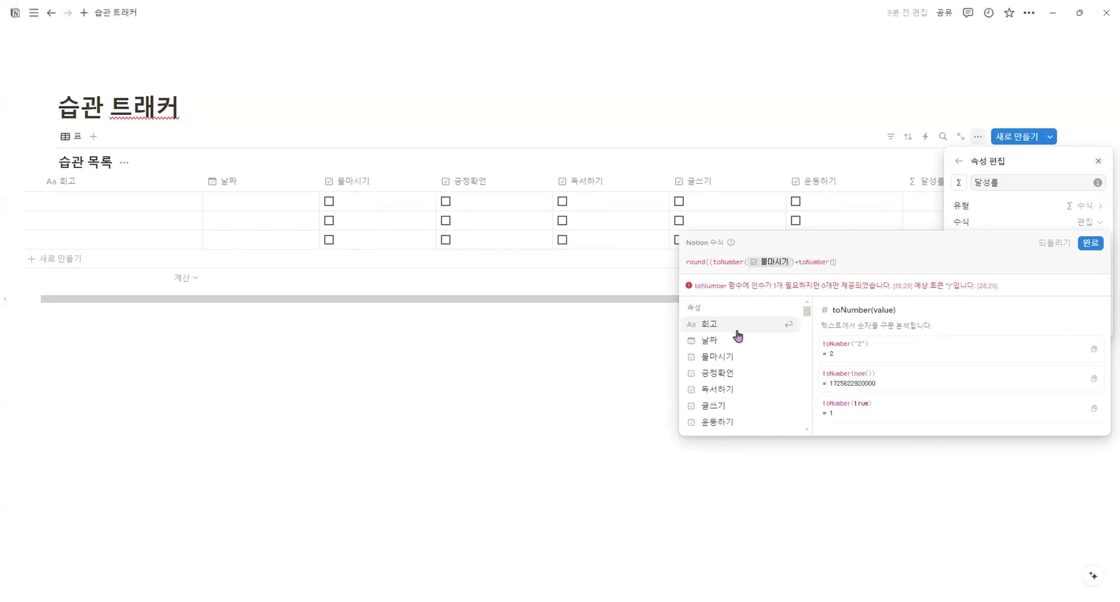
click(734, 379)
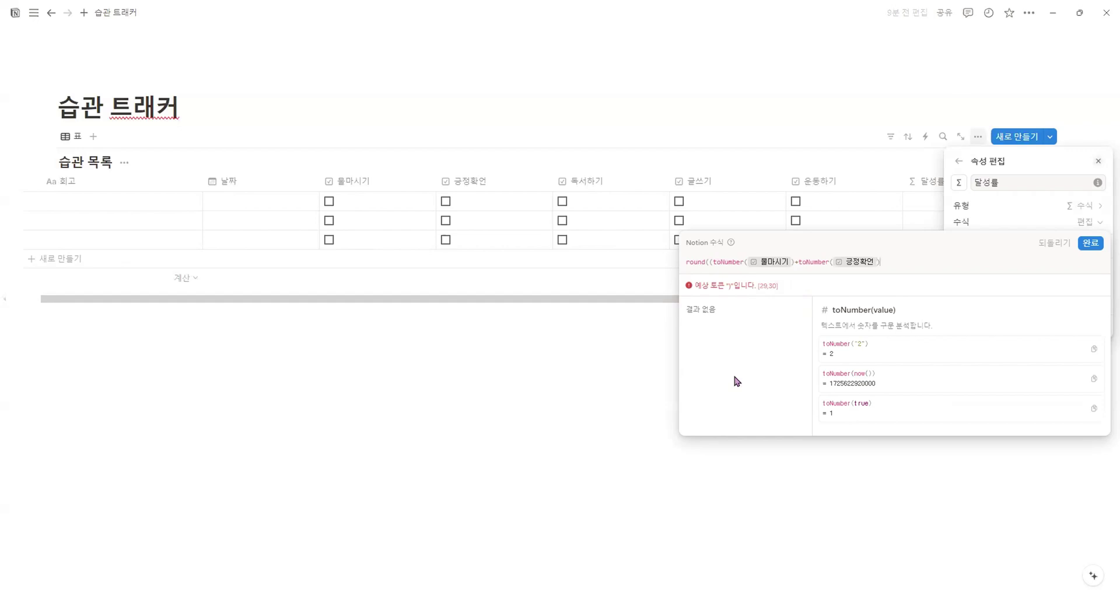
text(+)
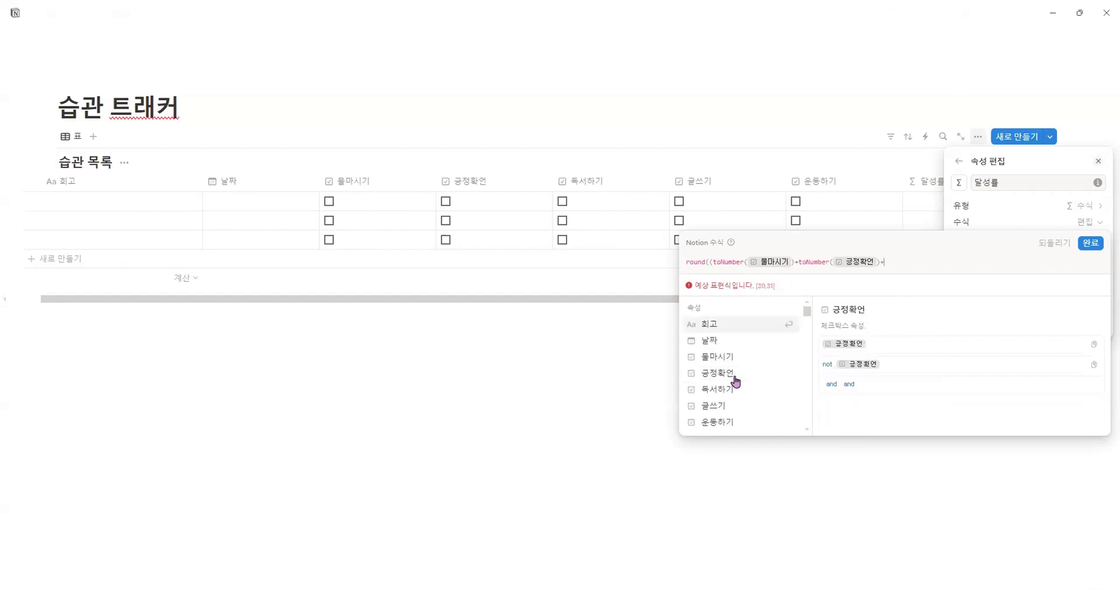
text(to)
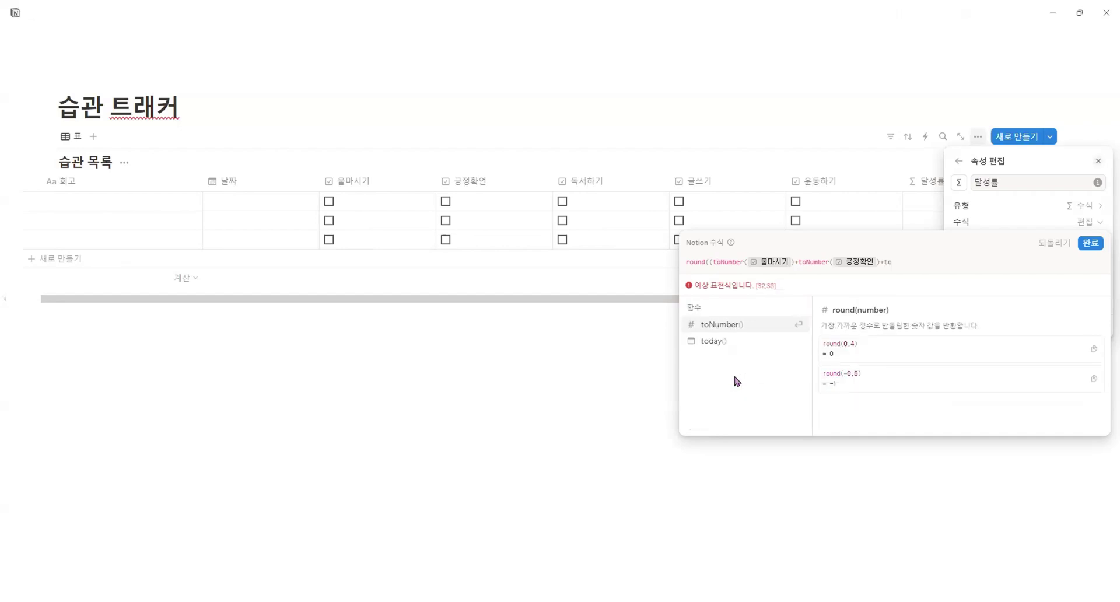
click(745, 328)
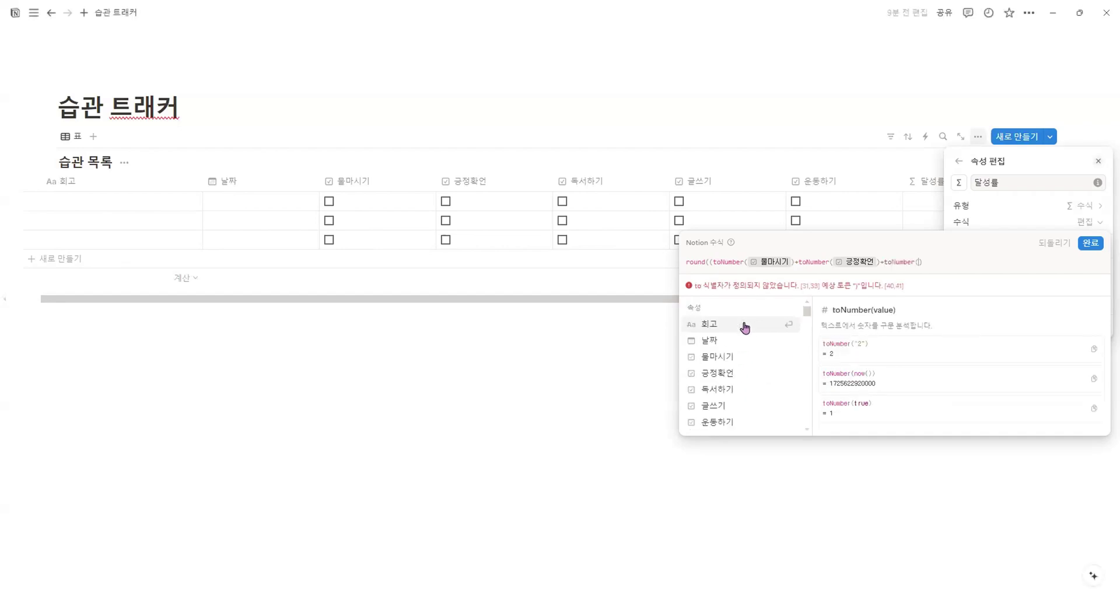
click(734, 390)
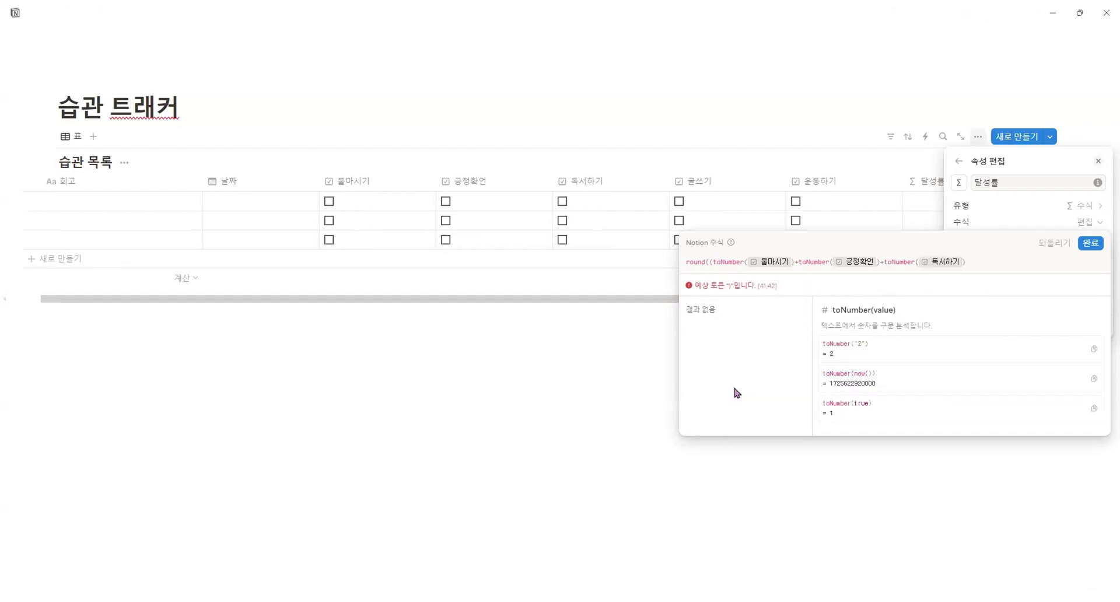
Append +toNumber(글쓰기) and another +toNumber() call to the 달성률 formula
text(+to)
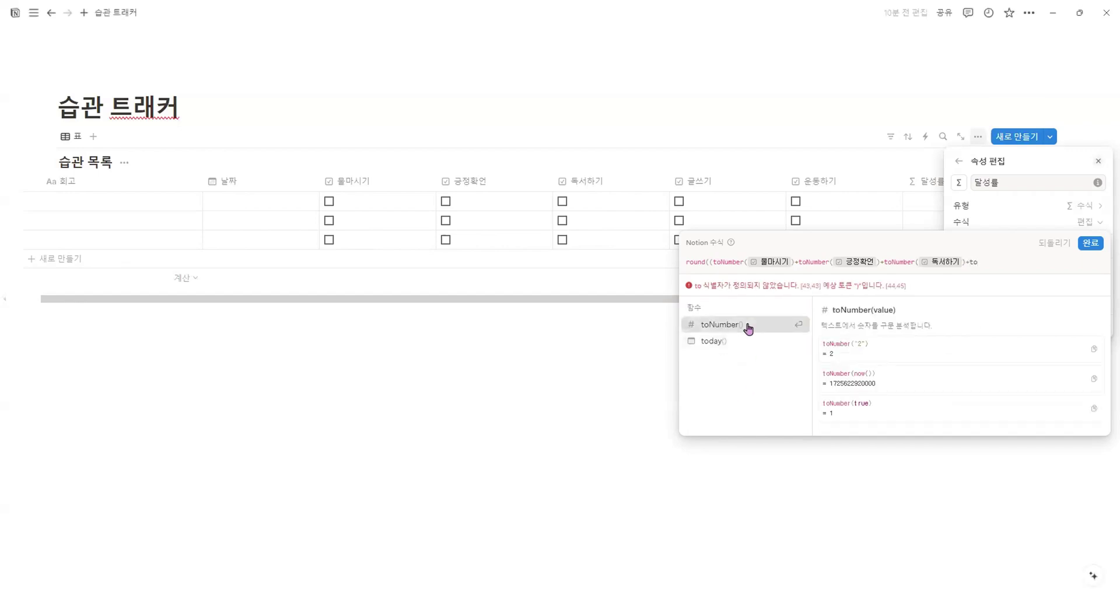
click(745, 325)
click(739, 408)
text(+to)
click(747, 325)
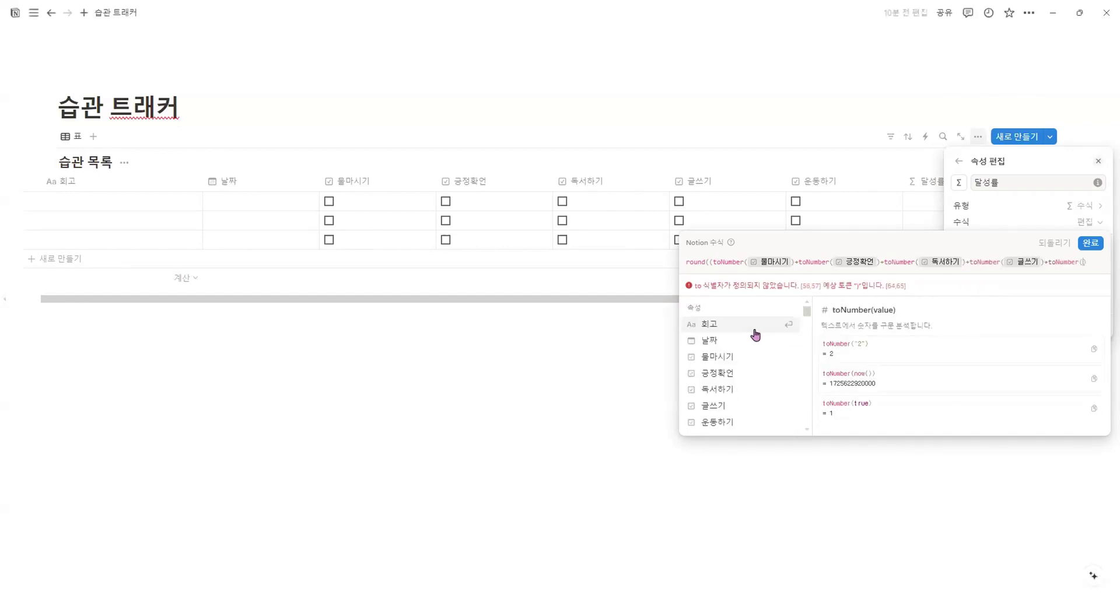
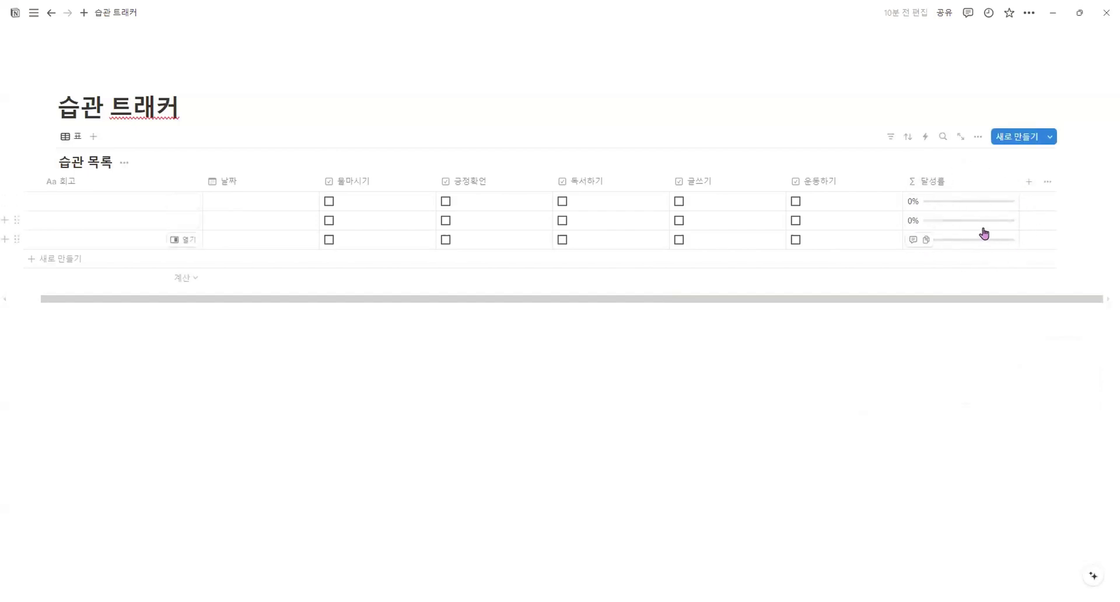
Check all five habits from 물마시기 to 운동하기 in the database's first row to test the 달성률 formula
click(365, 203)
click(488, 204)
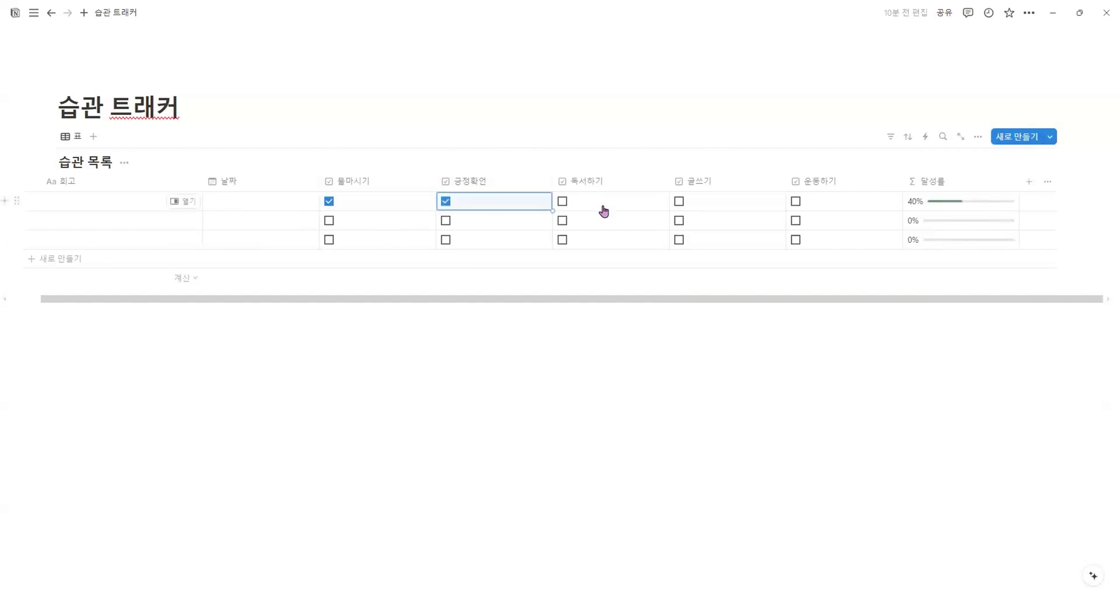
click(604, 210)
click(724, 205)
click(807, 208)
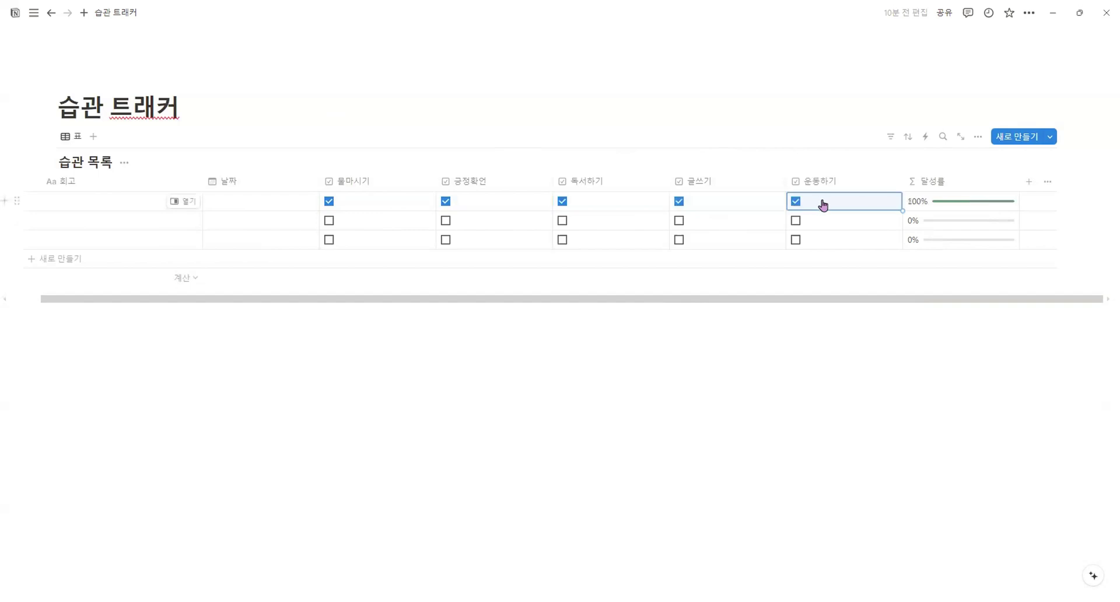
Uncheck all five habits from 운동하기 back to 물마시기 in the first row of the 습관 목록 database
click(822, 205)
click(730, 210)
click(603, 211)
click(457, 203)
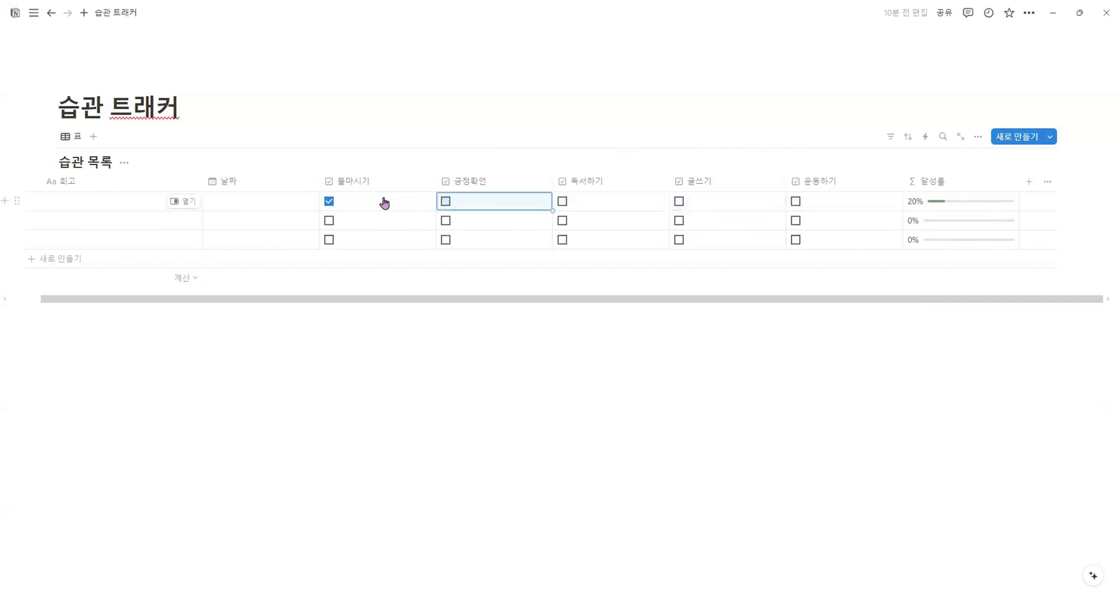
click(382, 203)
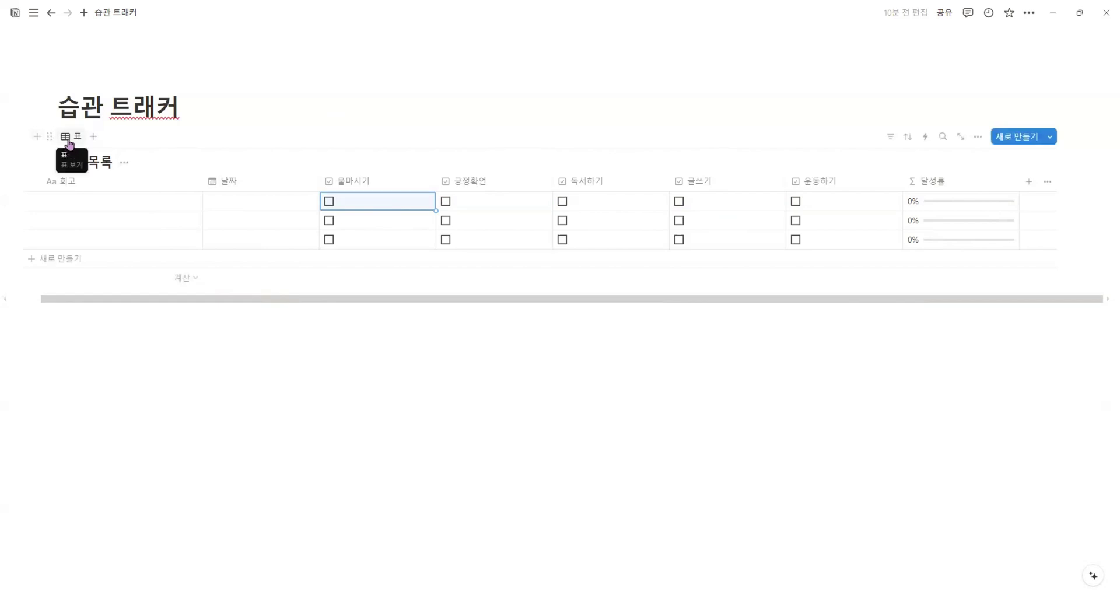
Insert a new inline database (데이터베이스 - 인라인) in an empty block below the 습관 목록 table
click(32, 138)
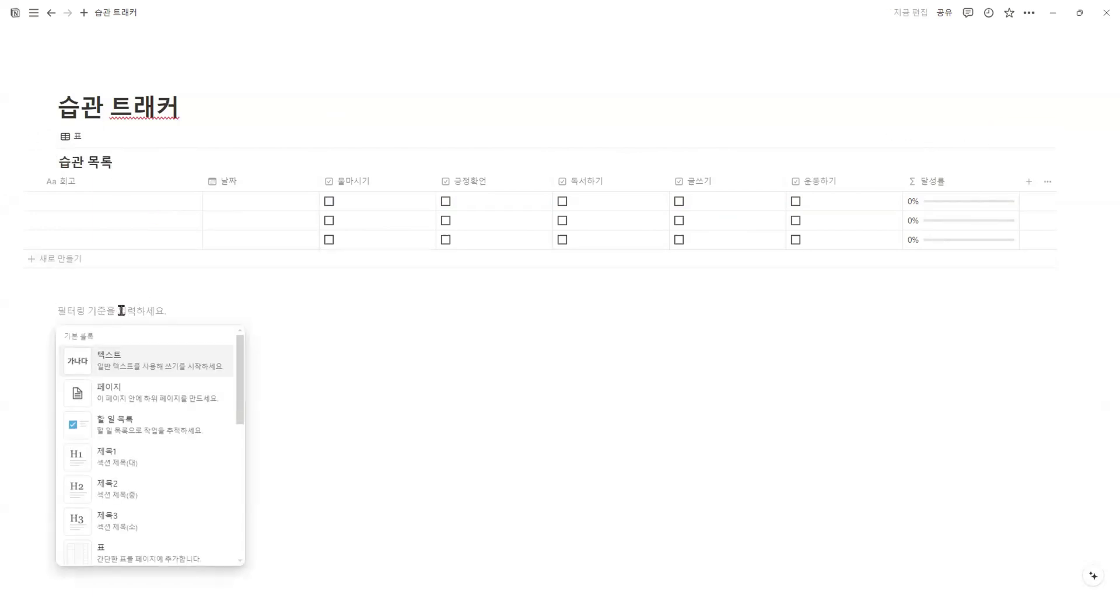
click(47, 310)
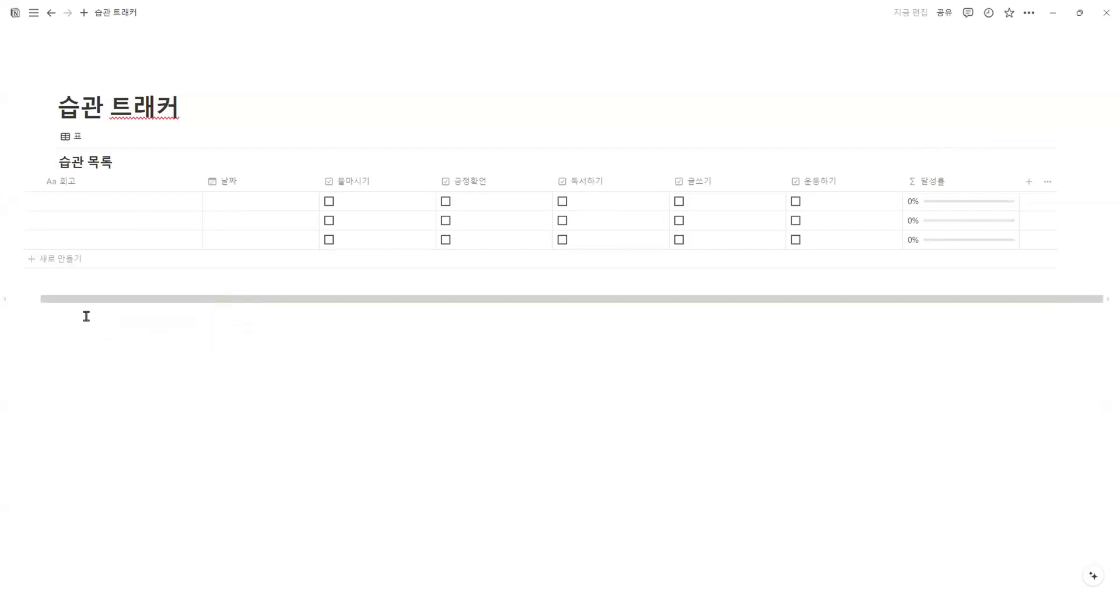
click(87, 316)
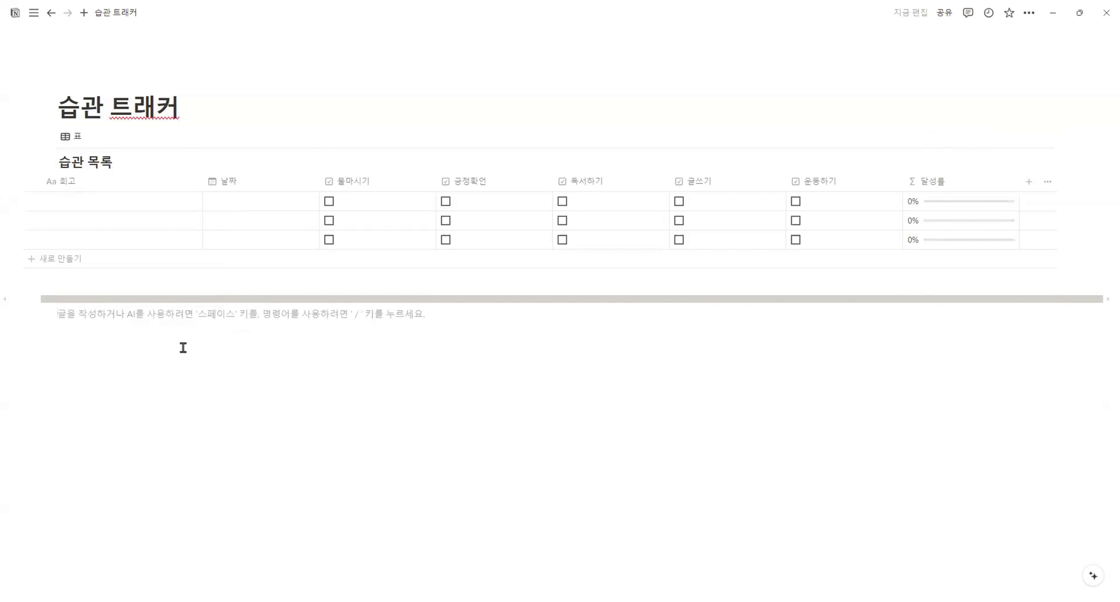
text(/epd)
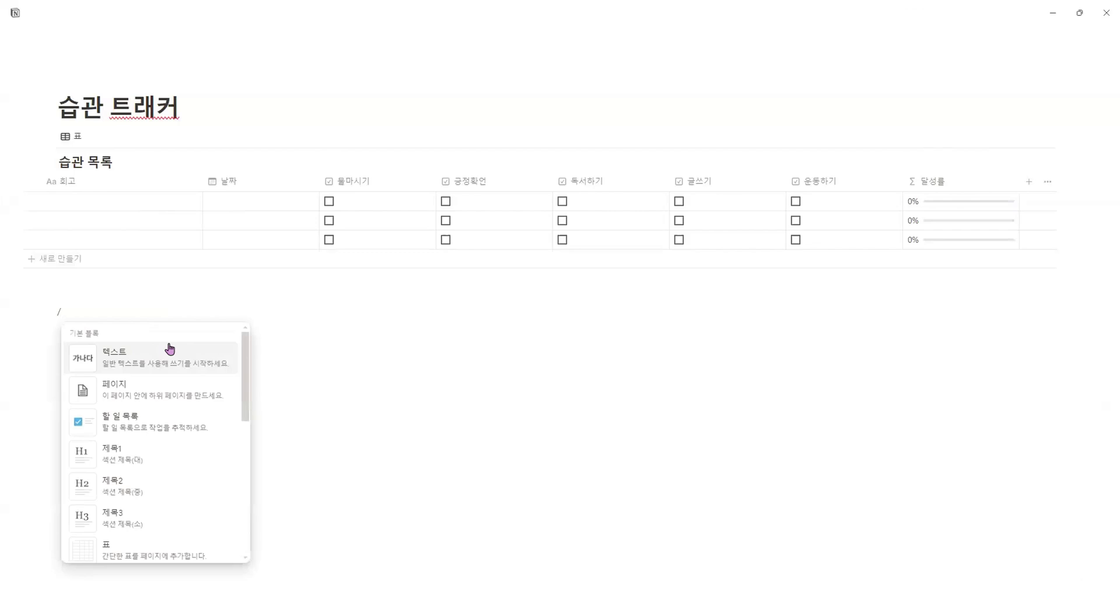
key(BackSpace)
key(BackSpace)
key(BackSpace)
text(데이터)
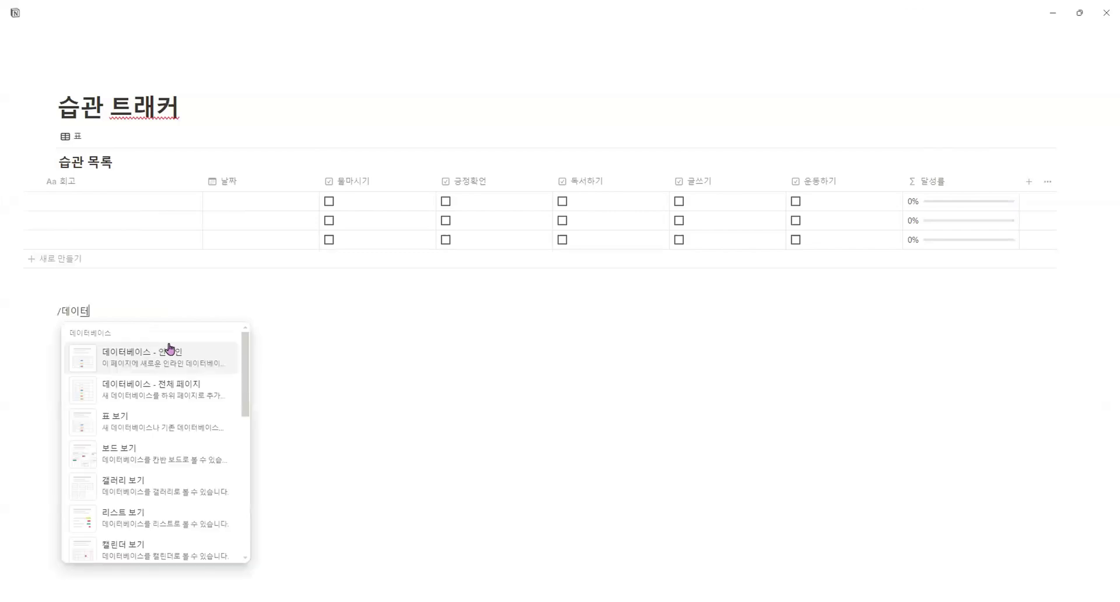
key(Return)
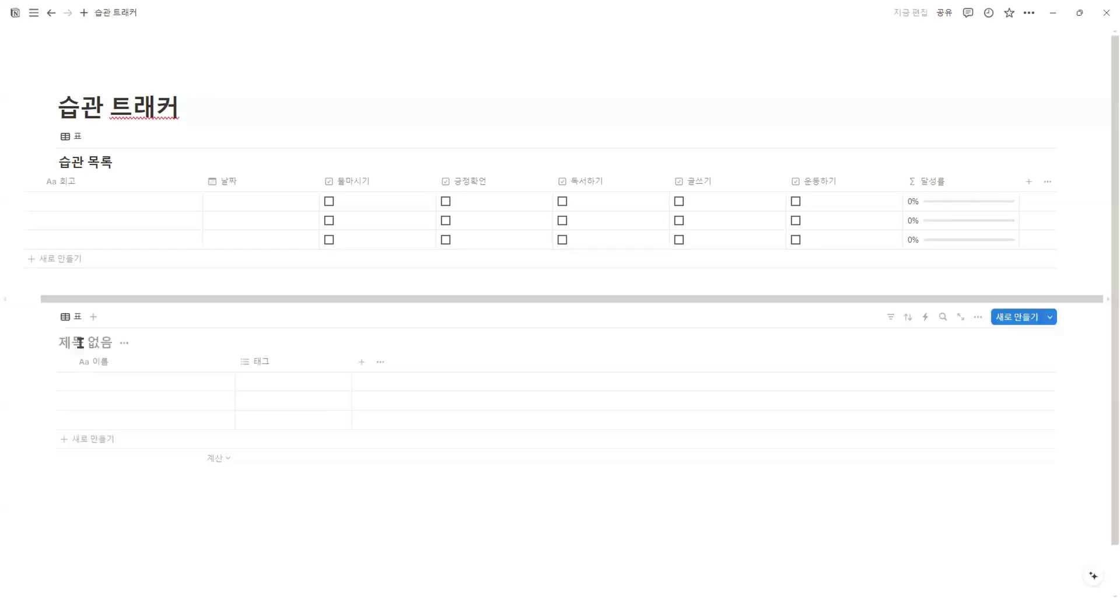
Title the new database 월별 습관 관리 and rename its 이름 property to 월 별
text(월별 습과)
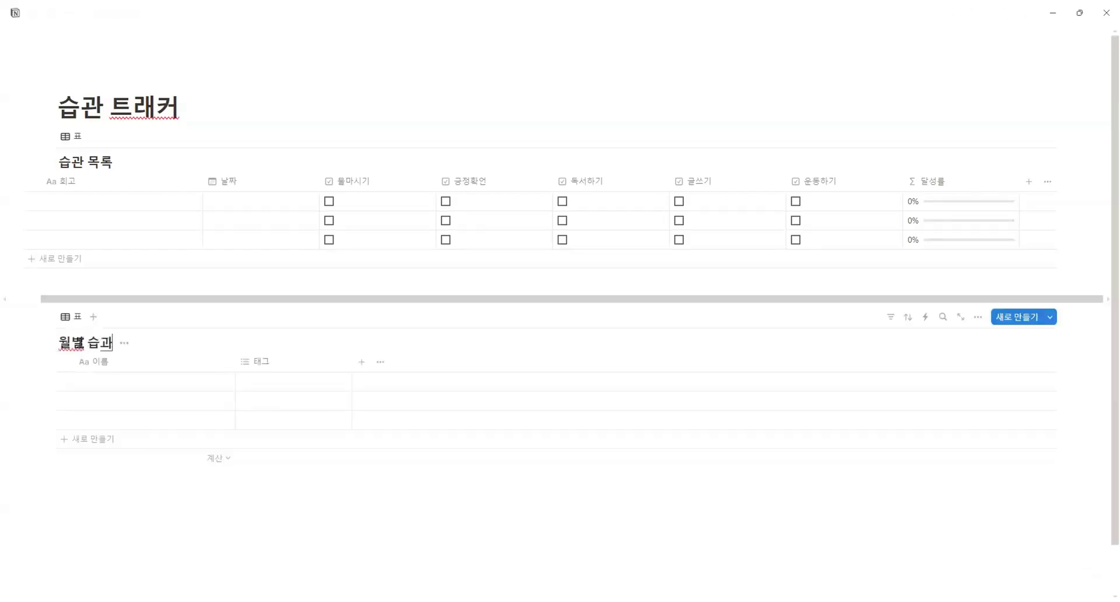
text(ㄴ 관리)
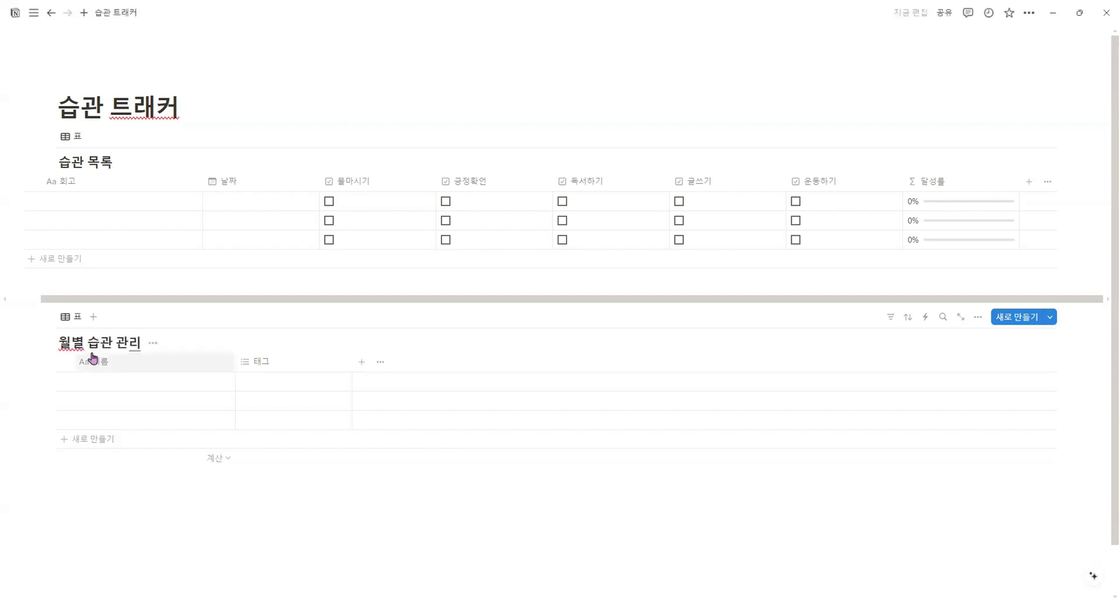
click(127, 367)
key(BackSpace)
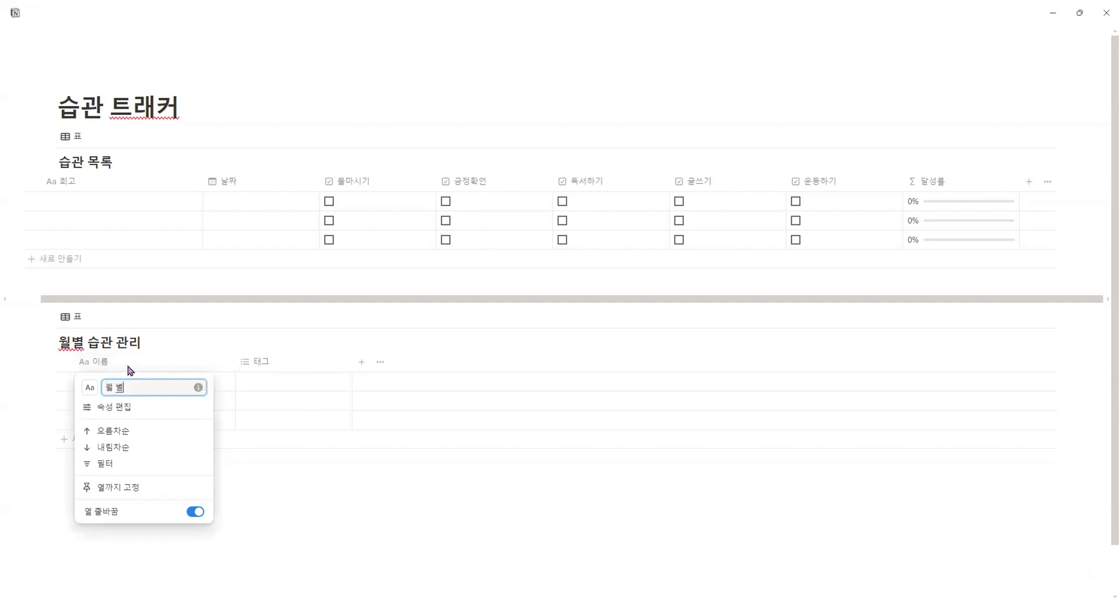
text(월 별)
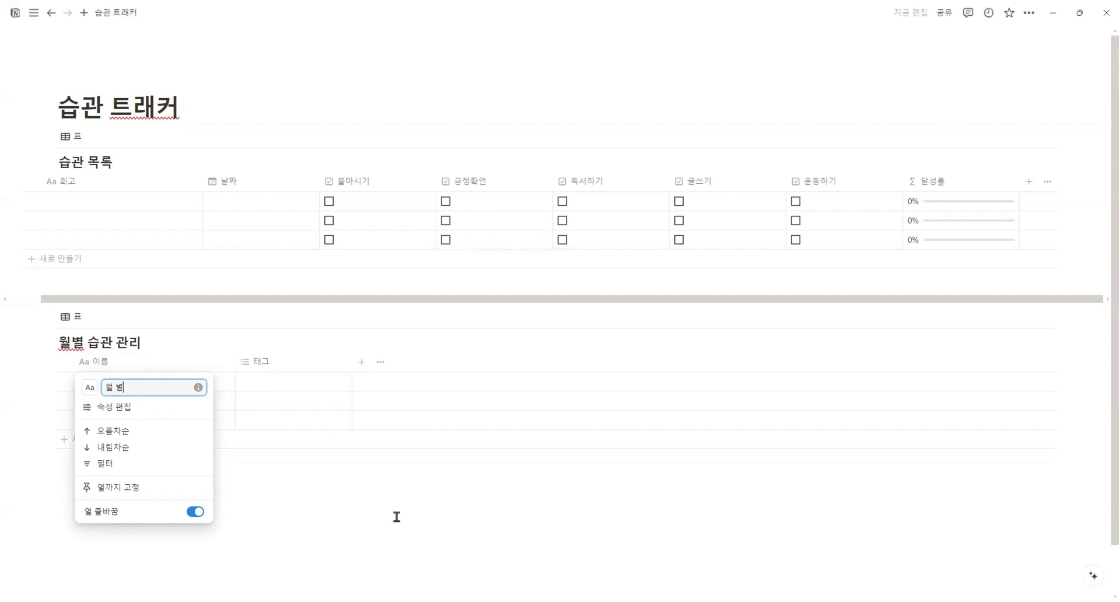
click(247, 505)
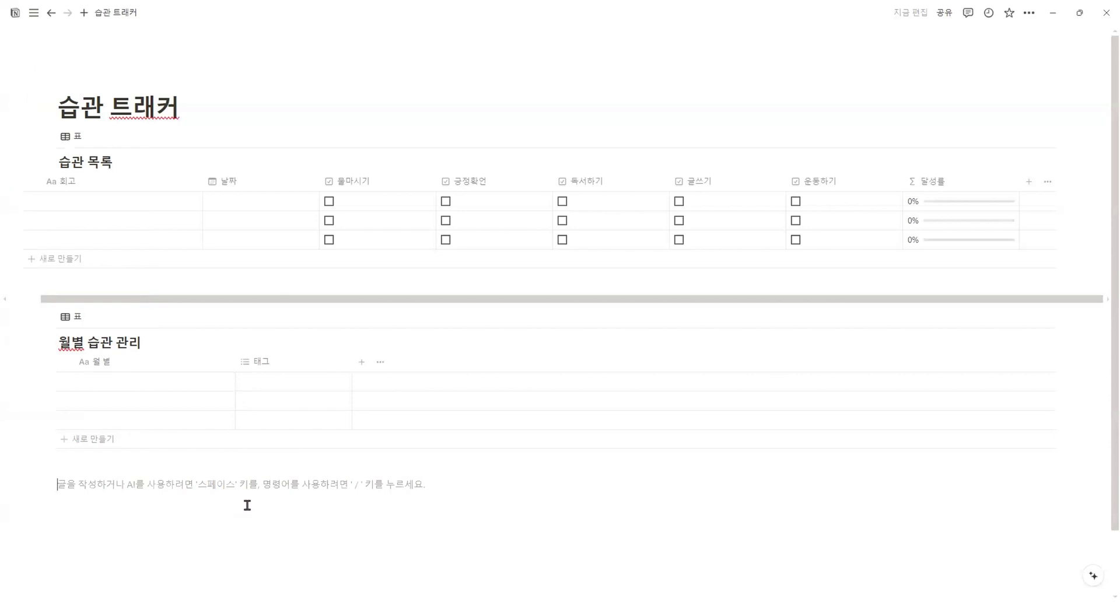
Add two rows to the 월별 습관 관리 database and enter 2024년 9월 in its first row
click(102, 446)
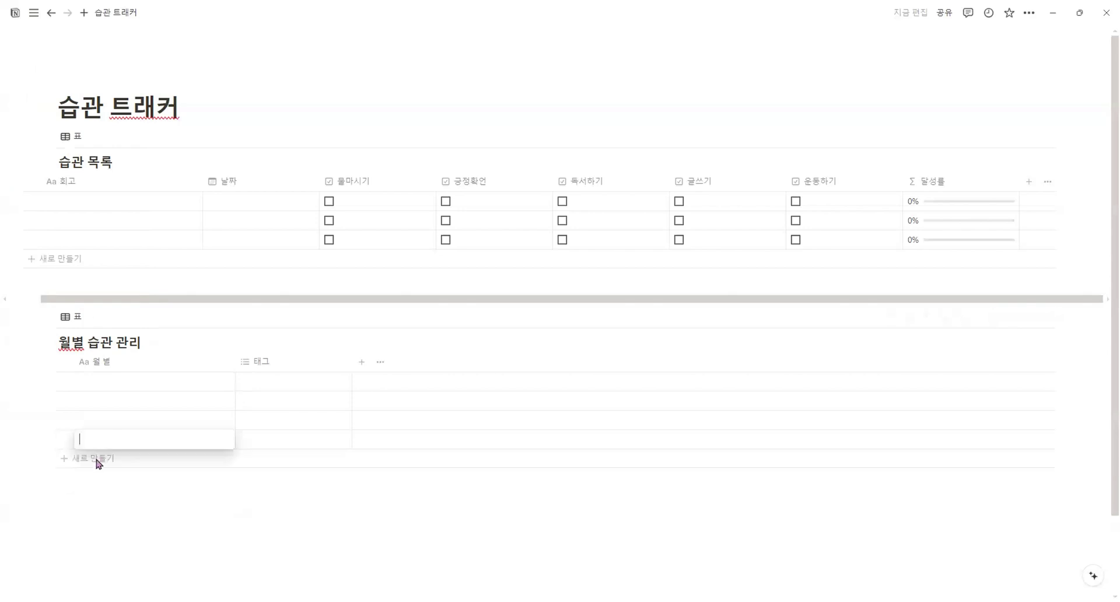
click(96, 460)
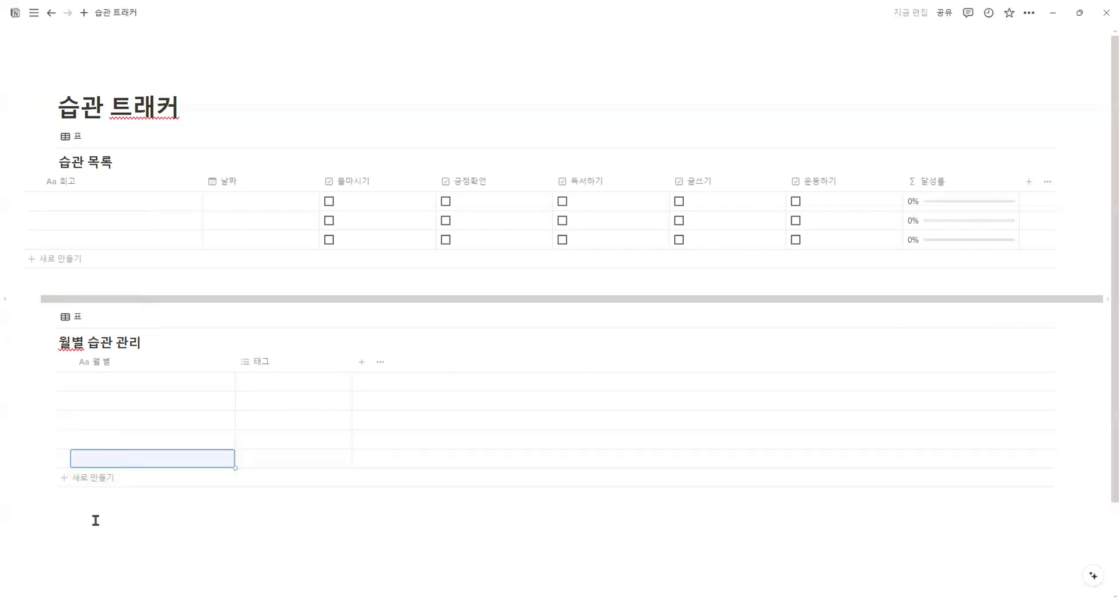
click(96, 384)
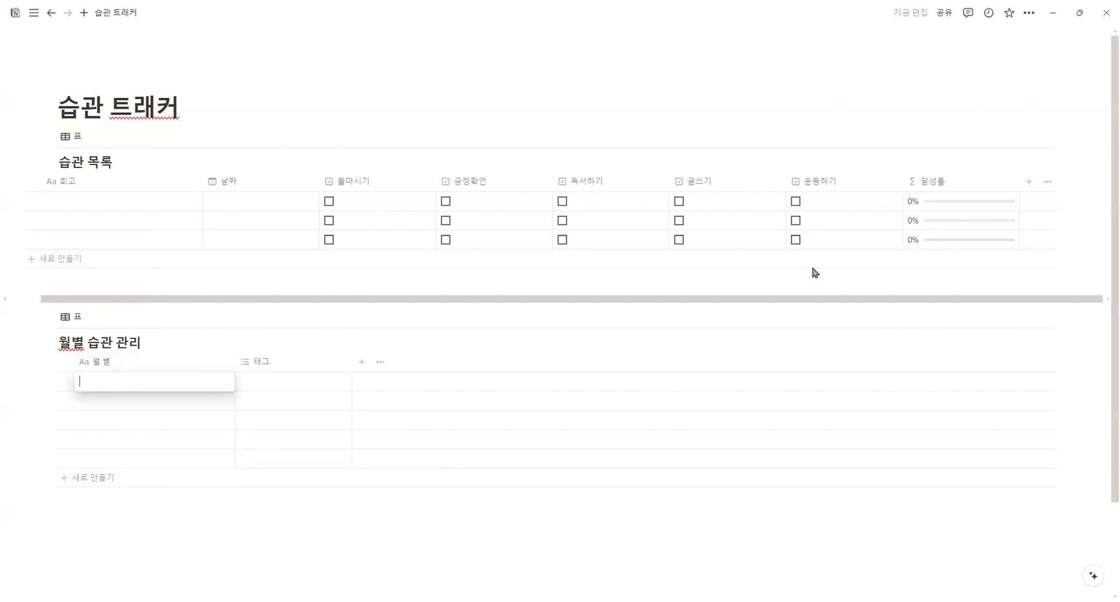
text(2024년 9월)
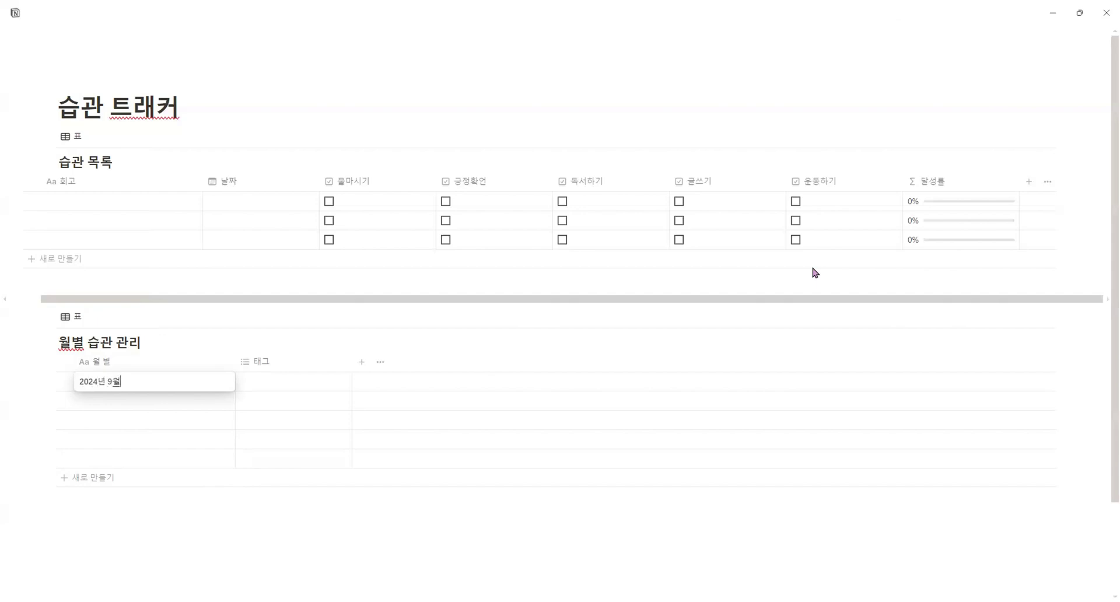
key(Return)
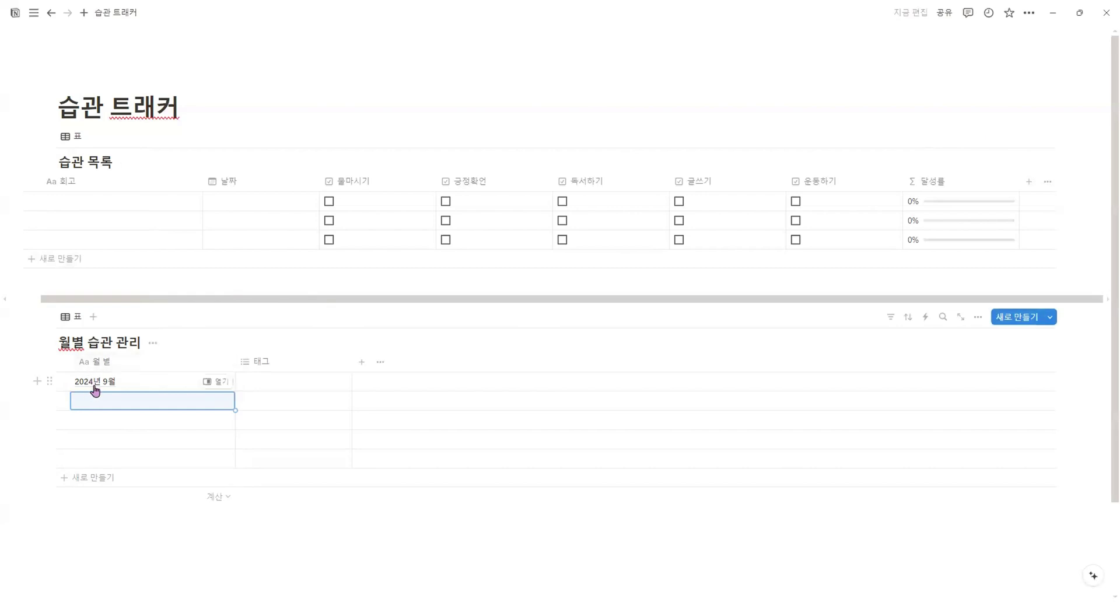
Fill the first row's 2024년 9월 value down through all the remaining rows of the 월 별 column
click(154, 383)
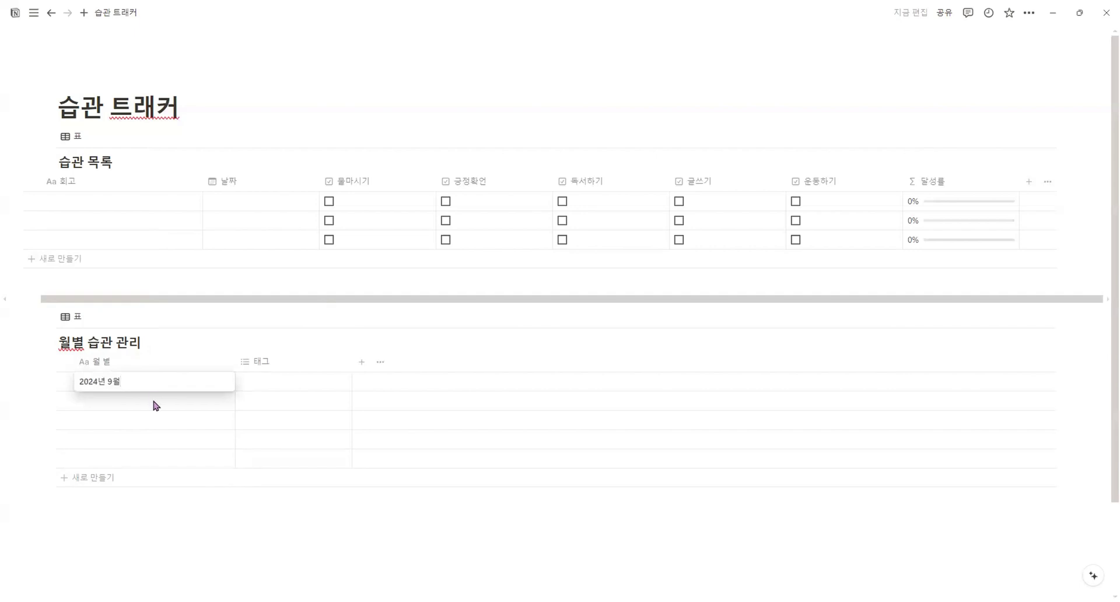
key(Escape)
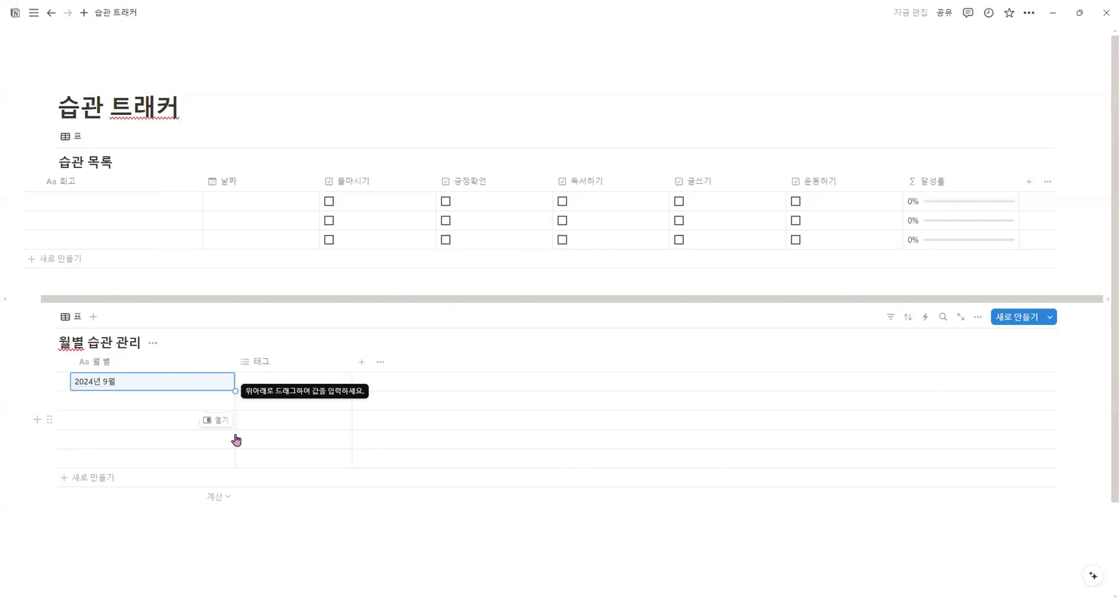
drag(237, 387, 232, 470)
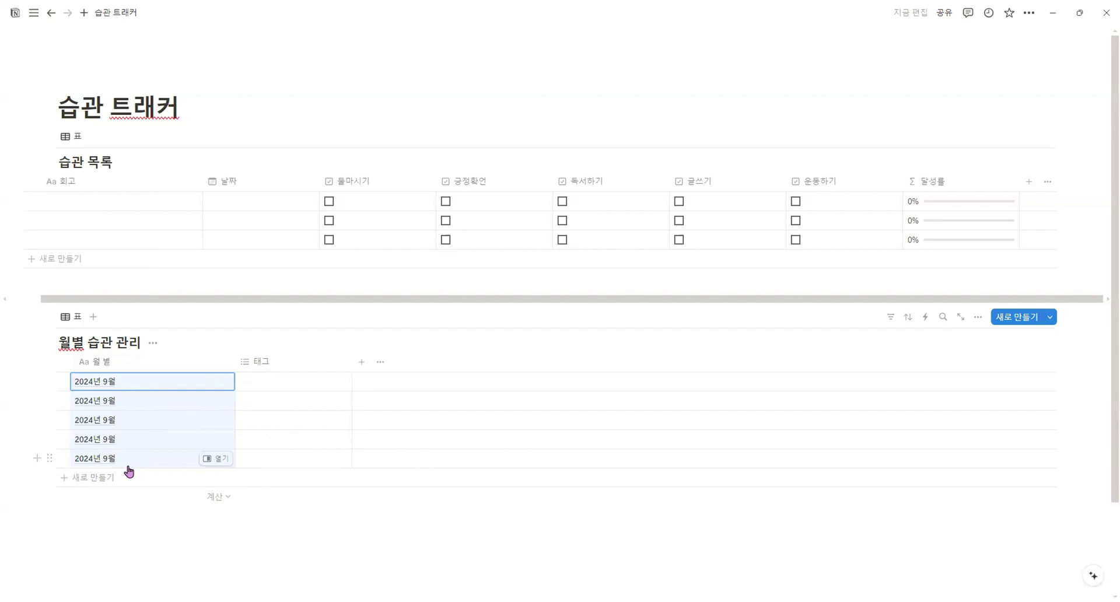
Change the second row's 월 별 entry to 2024년 10월
click(140, 401)
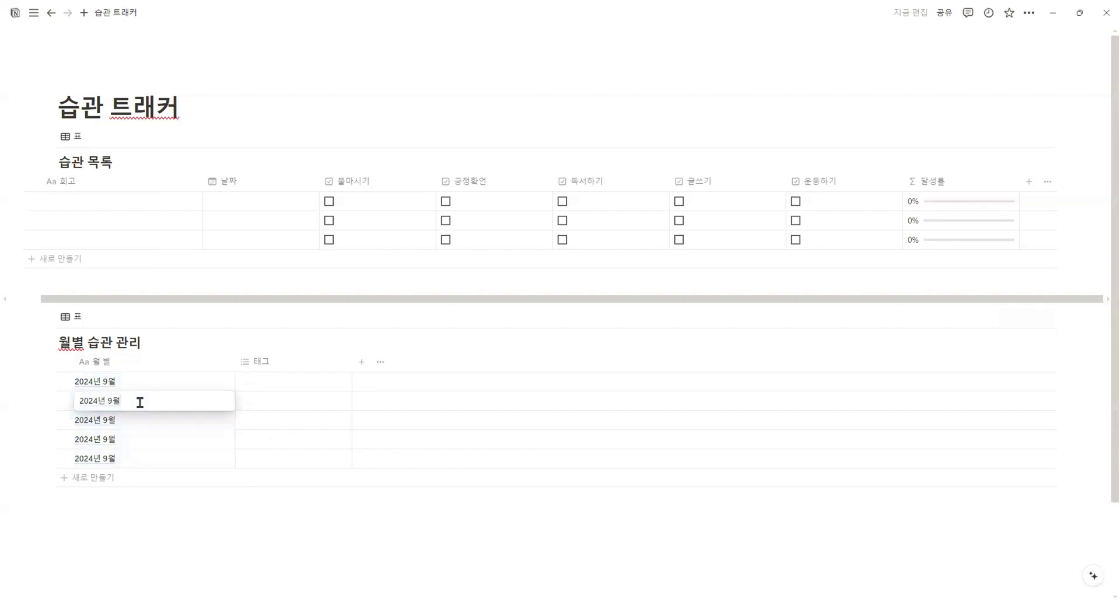
key(Left)
key(BackSpace)
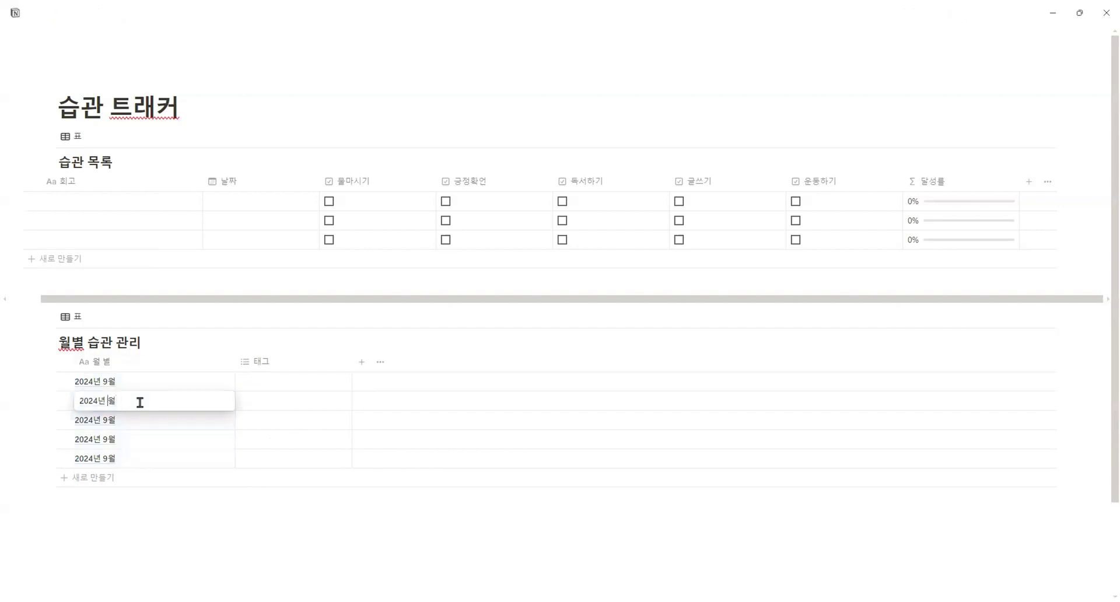
text(10])
key(Return)
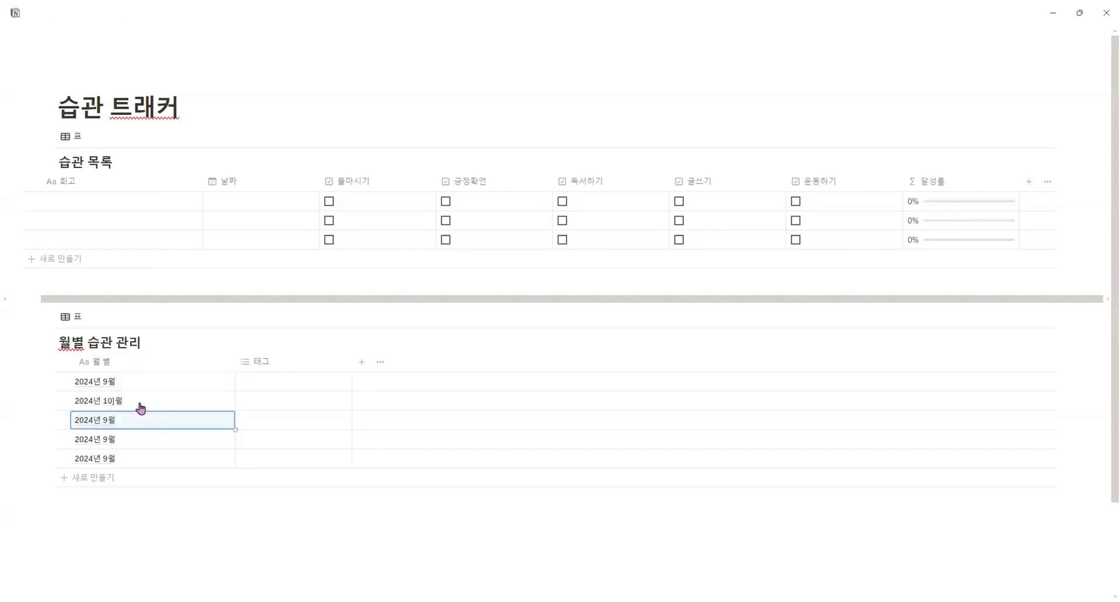
click(141, 409)
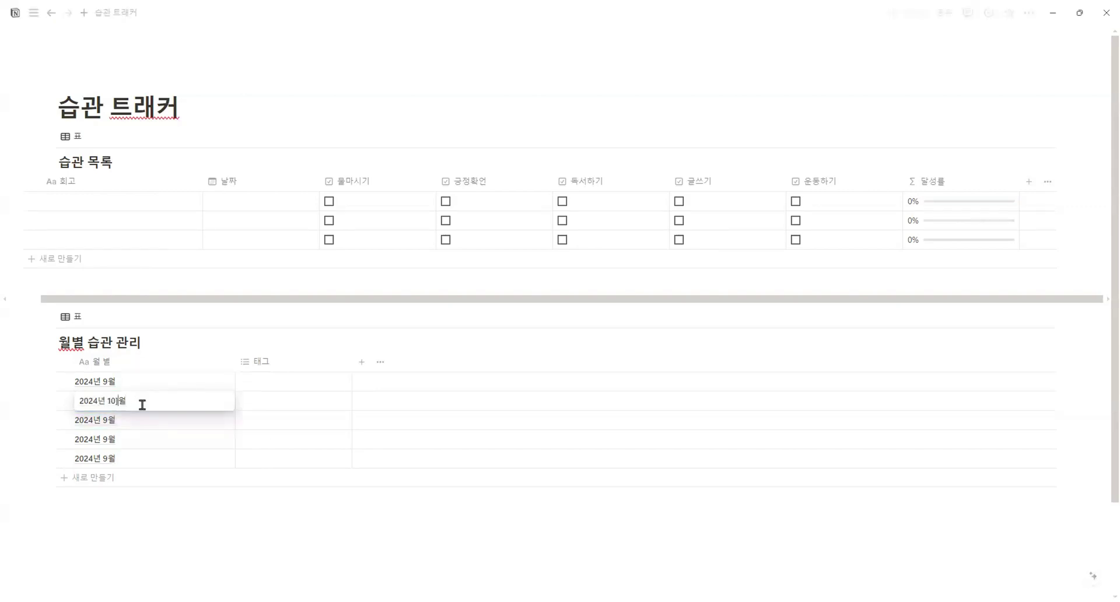
key(Left)
key(BackSpace)
key(Return)
Change the third row's 월 별 entry to 2024년 11월 and the fourth row's to 2024년 12월
key(Return)
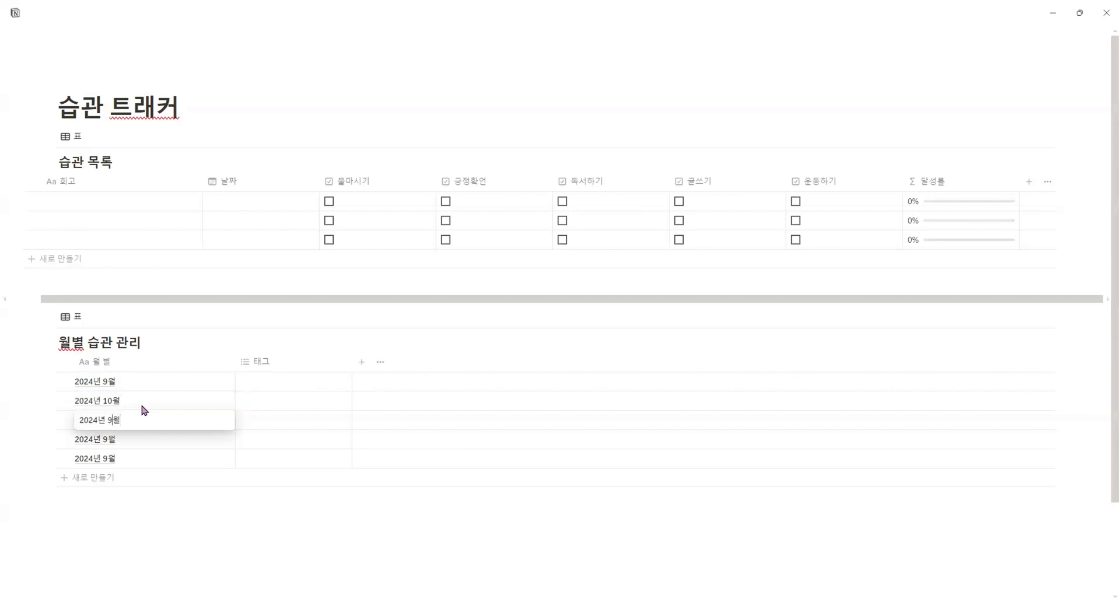
text(1)
key(Return)
key(Return)
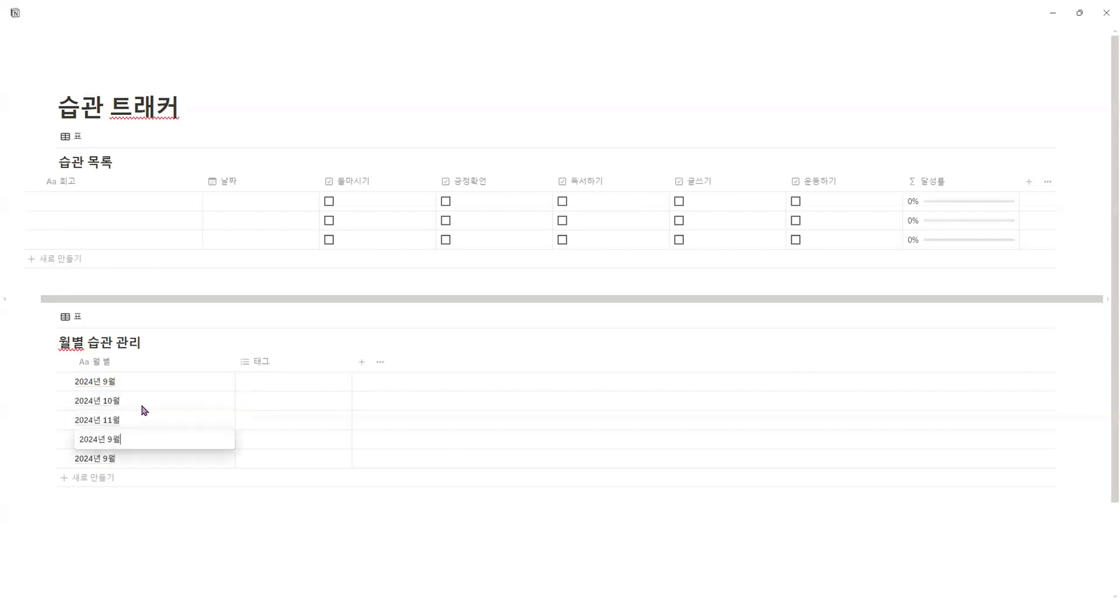
key(BackSpace)
text(12)
key(Return)
Change the fifth row's 월 별 entry to 2024년 전체 and leave the table
key(Return)
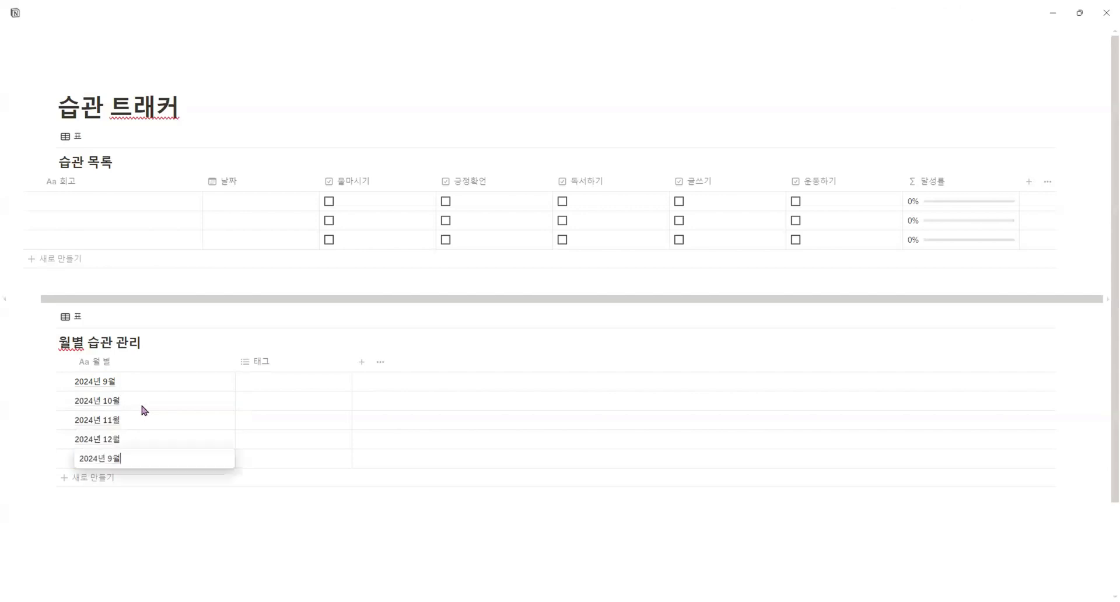
key(BackSpace)
key(BackSpace)
text(전체)
key(Return)
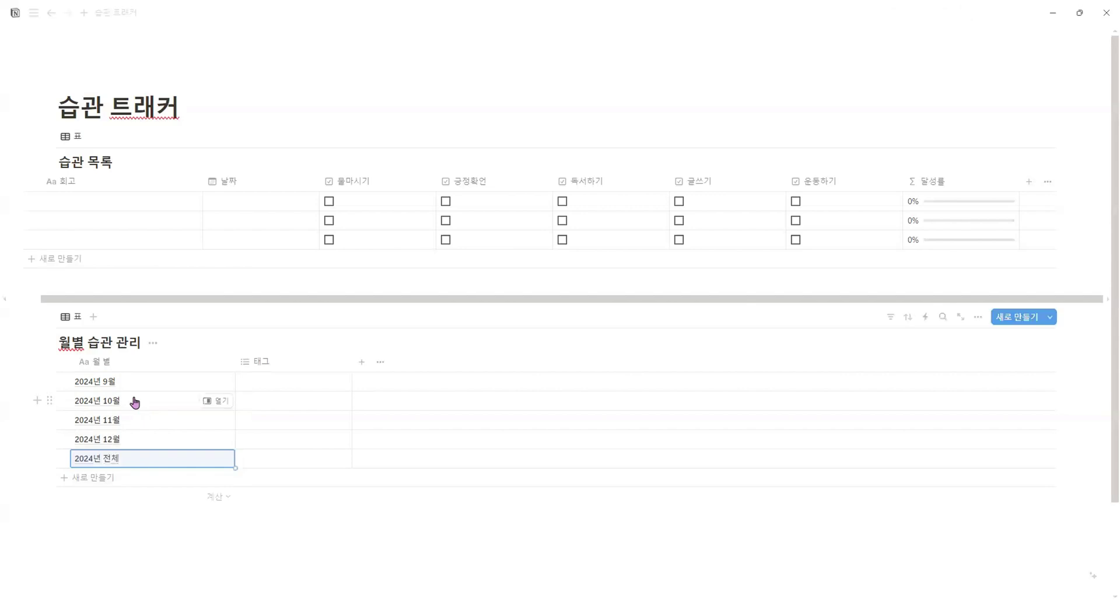
click(209, 542)
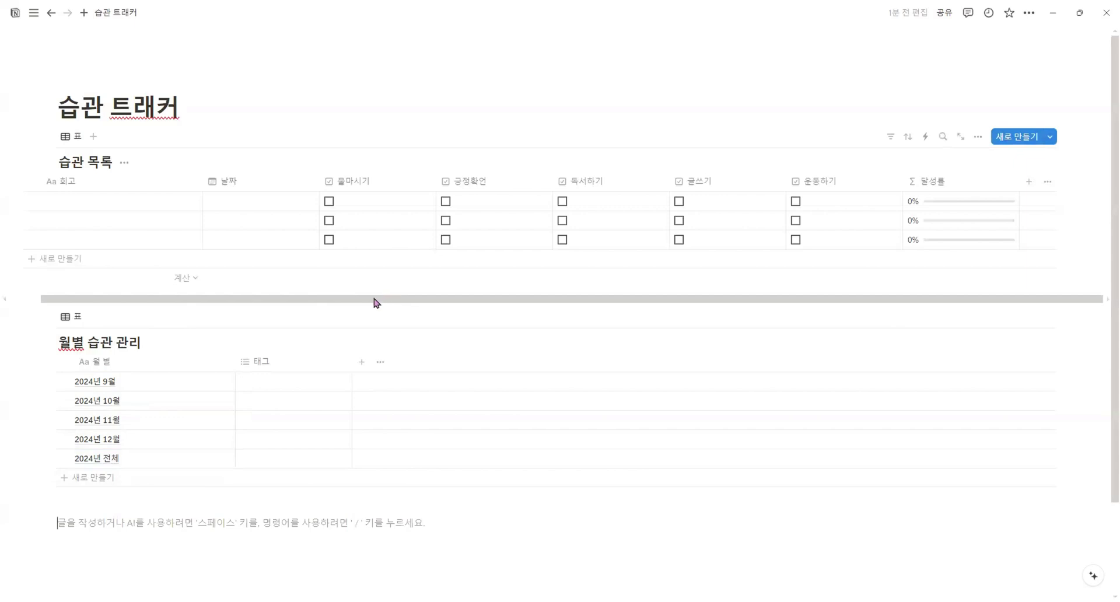
Delete the 태그 property from the 월별 습관 관리 database and confirm the deletion
click(283, 364)
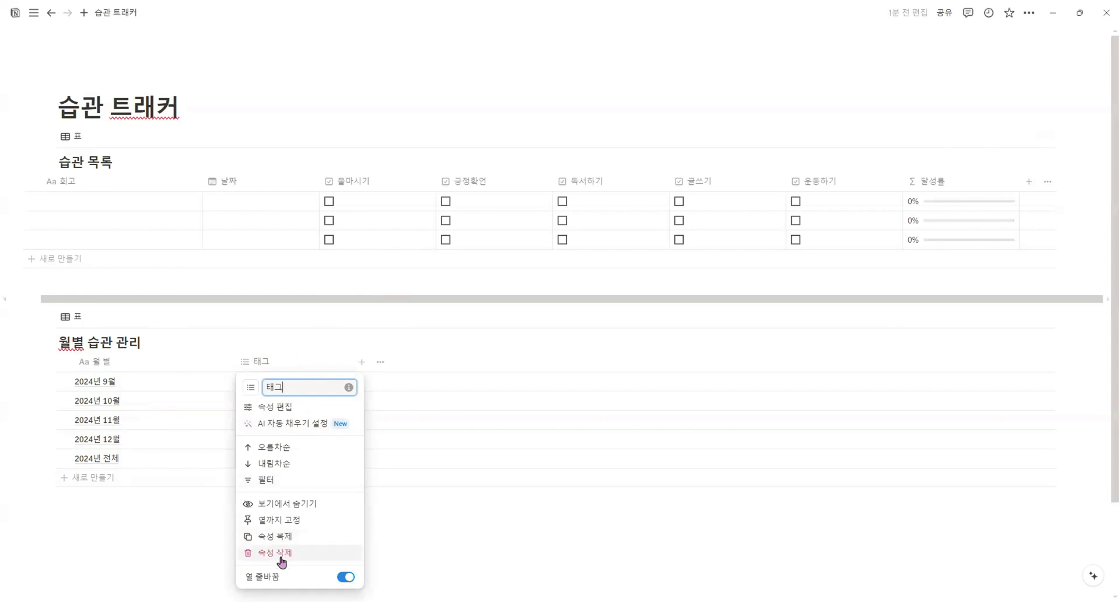
click(321, 556)
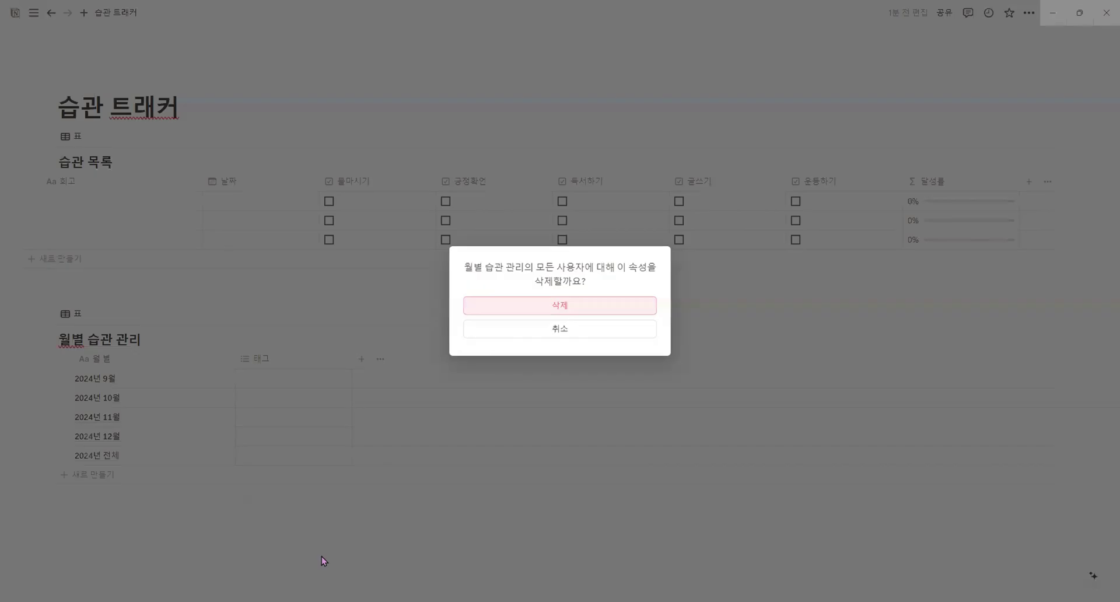
click(504, 311)
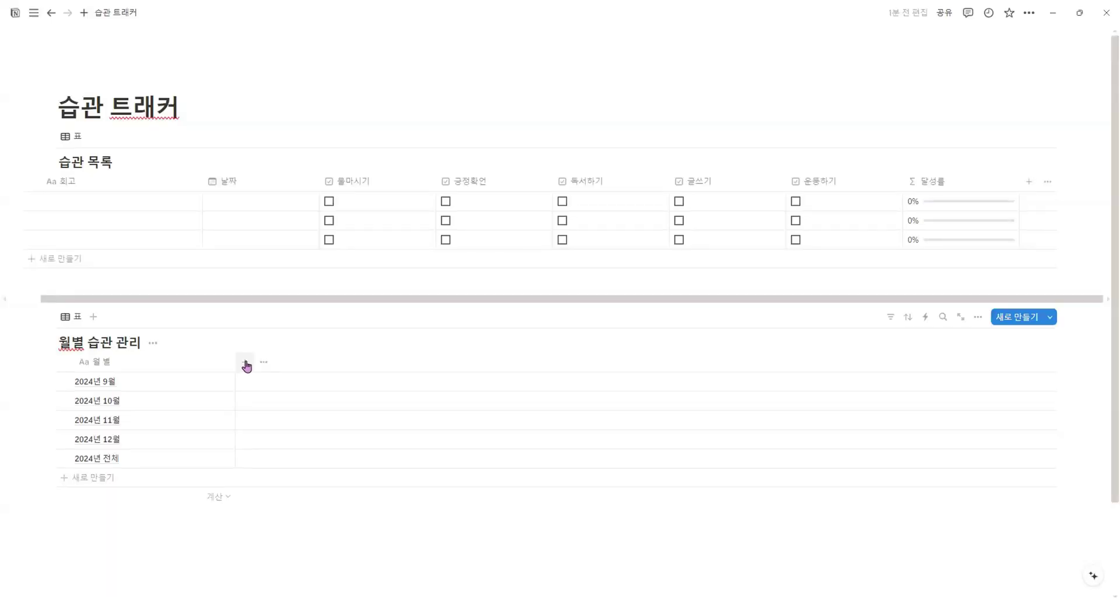
Add a relation property to 월별 습관 관리 that targets the 습관 목록 database and also shows in 습관 목록
click(245, 364)
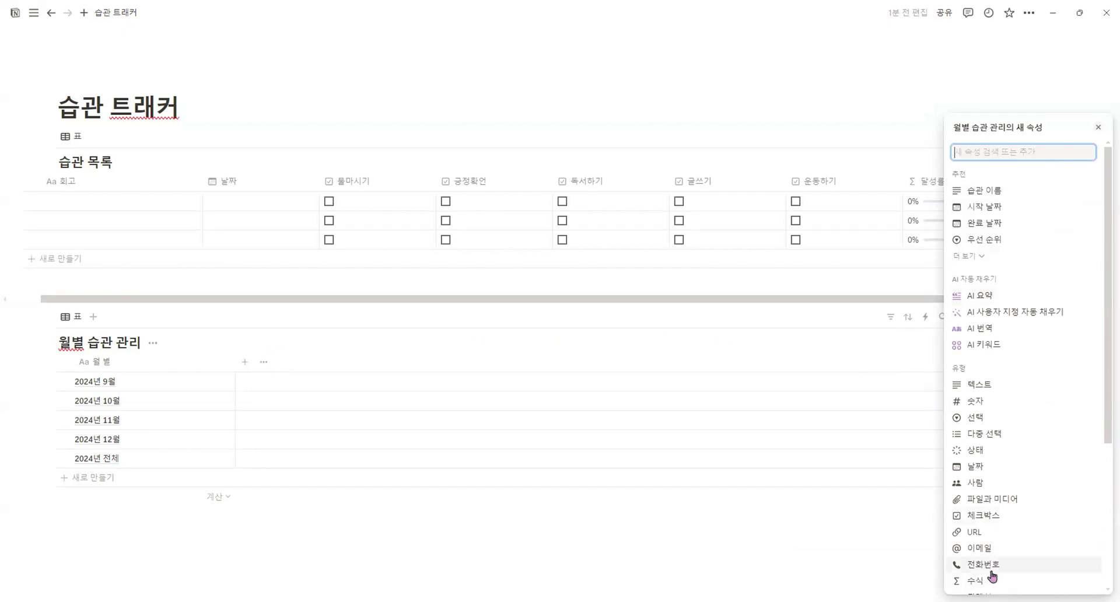
scroll(991, 549, down, 1)
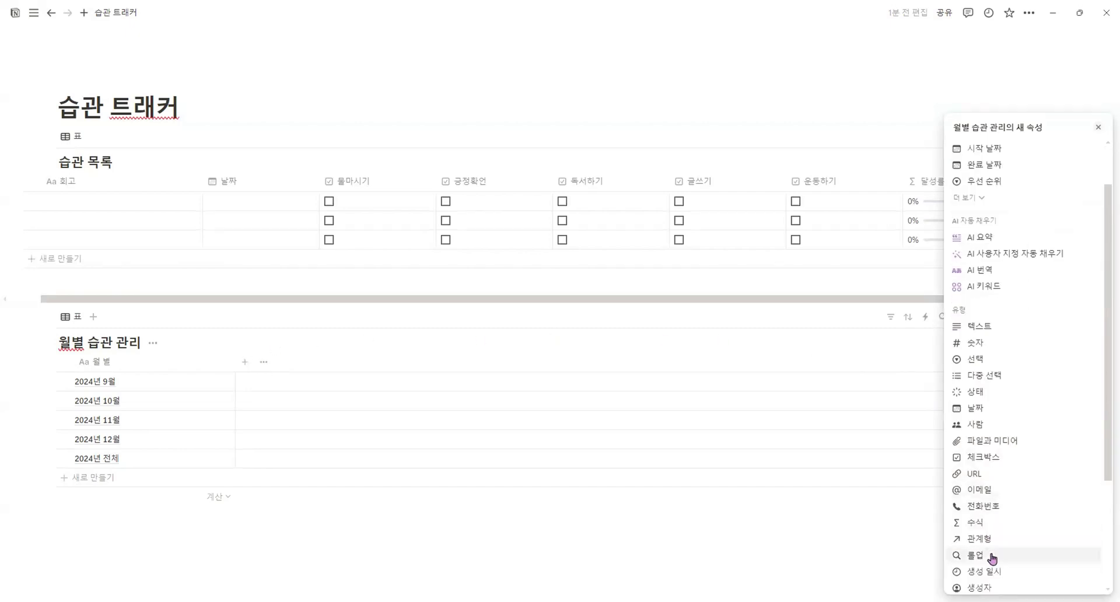
click(992, 541)
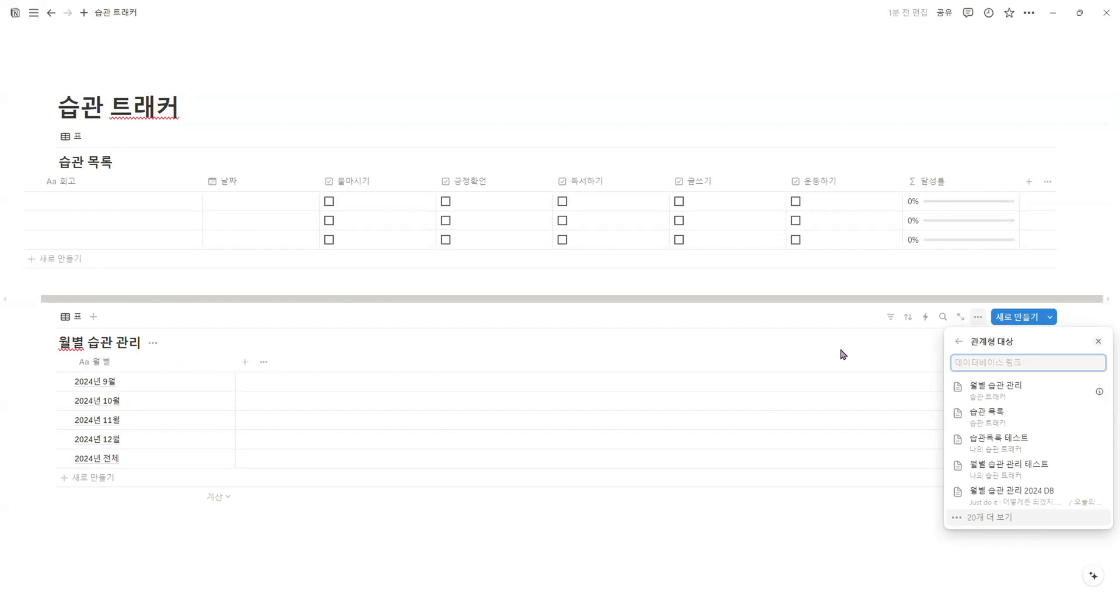
click(992, 415)
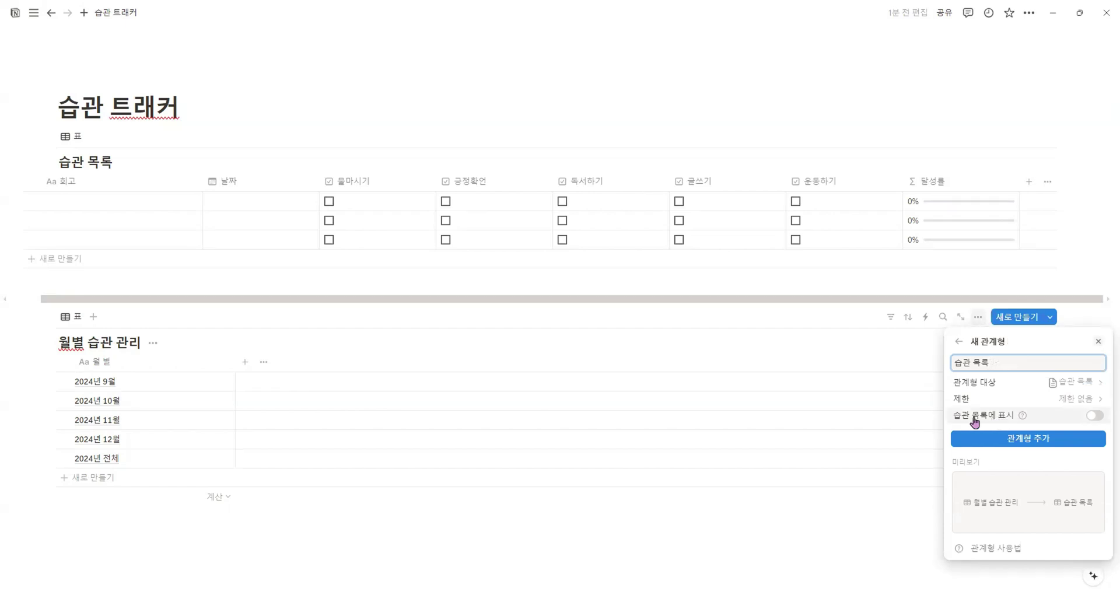
mouse_move(1020, 418)
click(1095, 416)
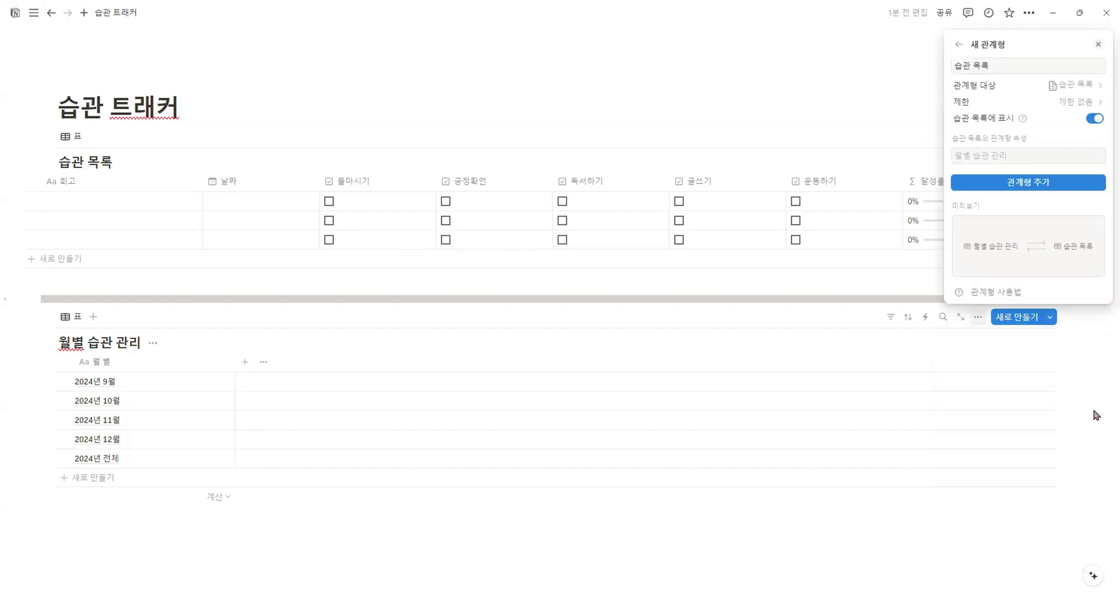
click(1037, 193)
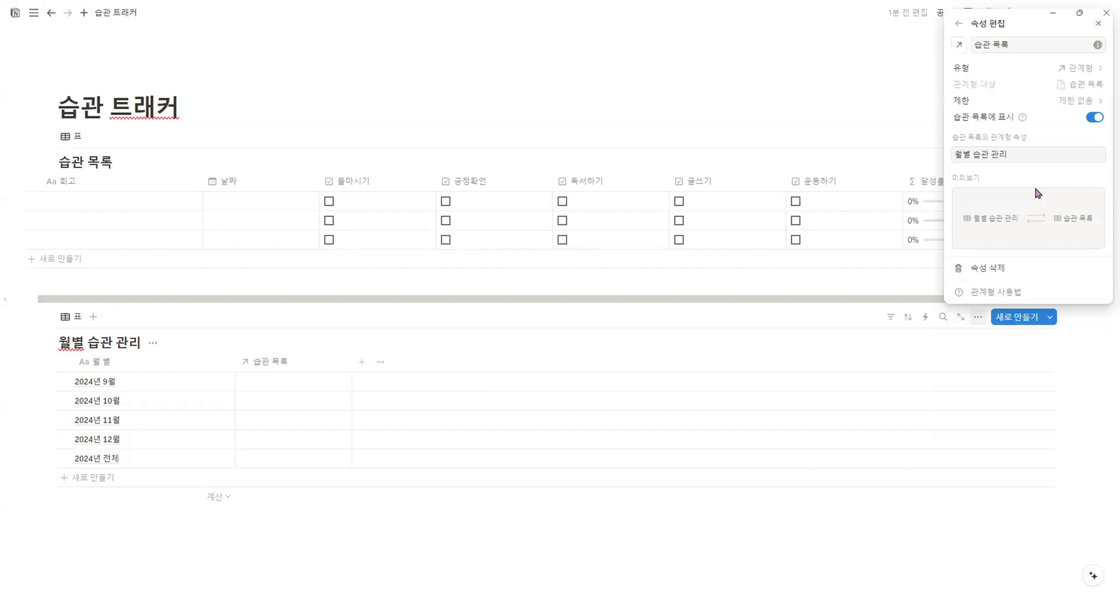
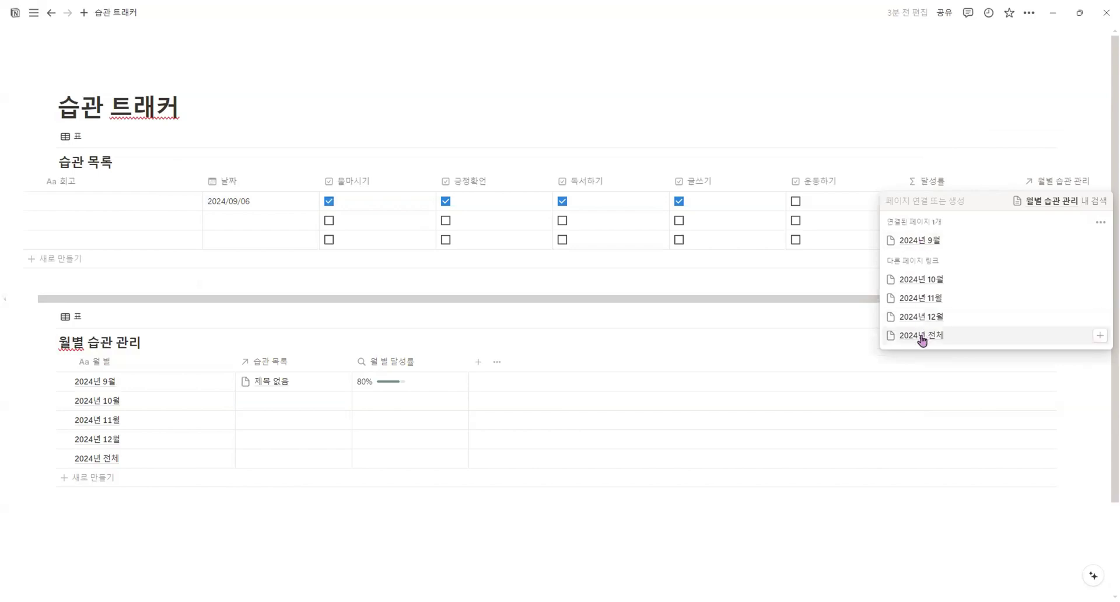
Link the 2024/09/06 row of 습관 목록 to the 2024년 전체 page as well
click(922, 337)
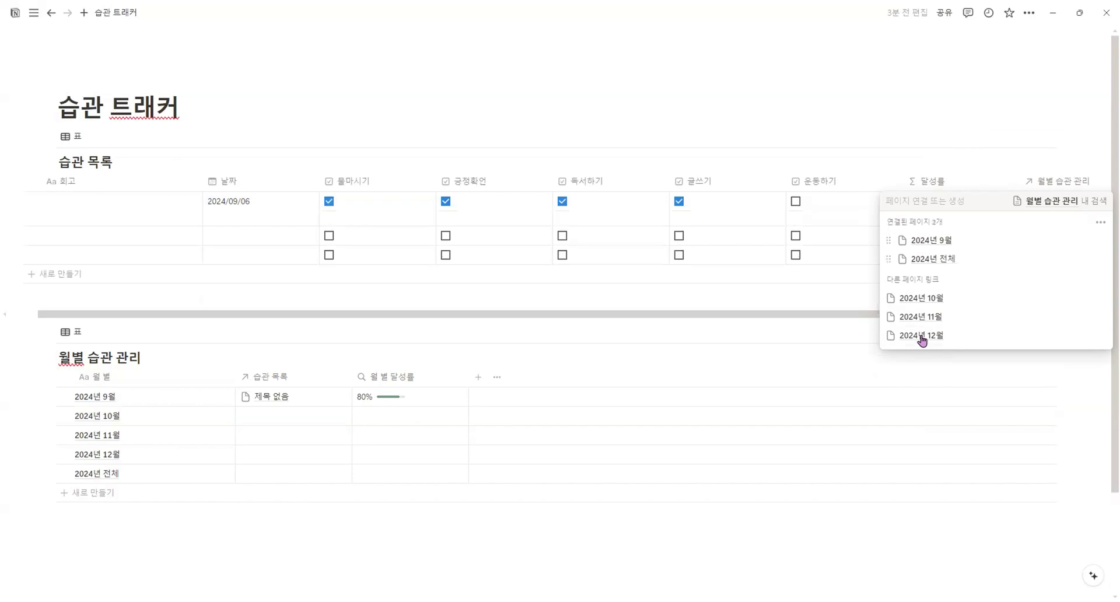
click(817, 360)
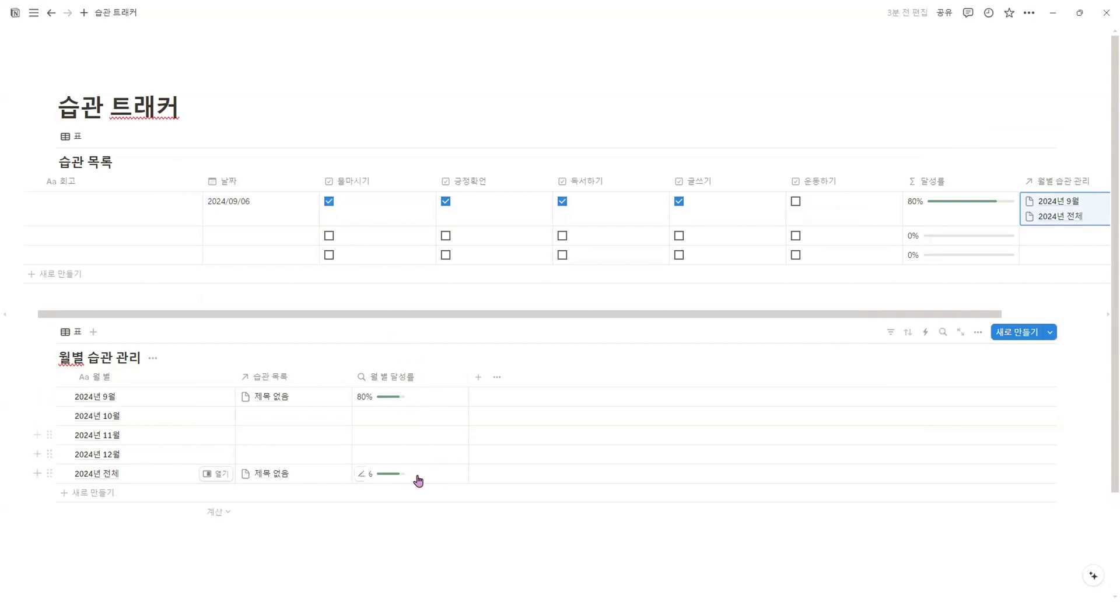
Date the second 습관 목록 row 2024/09/05 and check off 물마시기, 긍정확언 and 독서하기
click(262, 239)
click(300, 318)
click(329, 235)
click(446, 236)
click(606, 235)
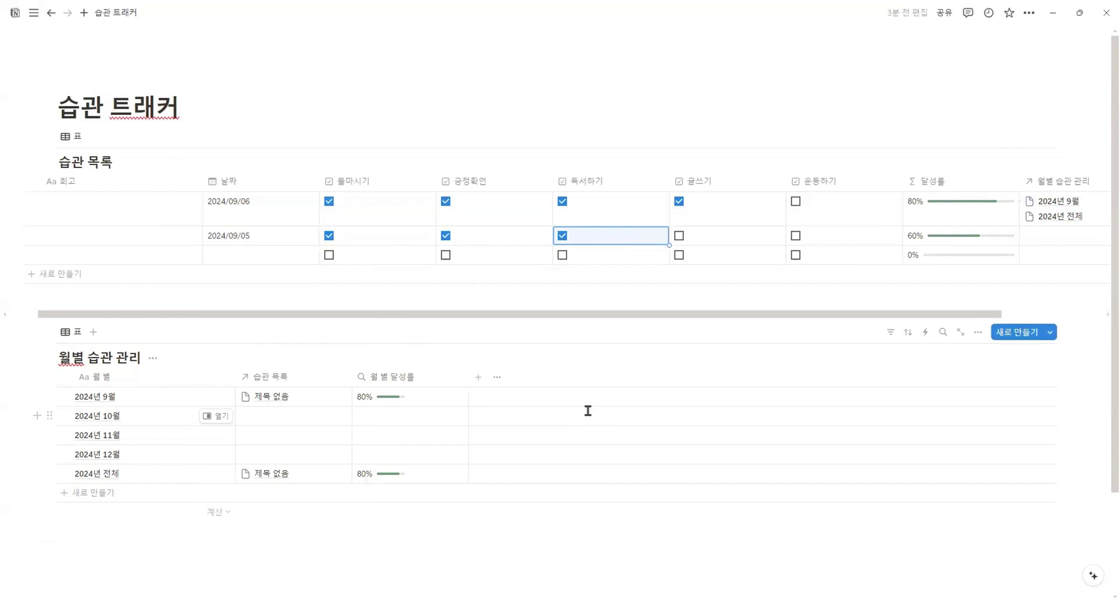
Link the 2024/09/05 row to the 2024년 9월 and 2024년 전체 pages in its 월별 습관 관리 relation
click(1074, 235)
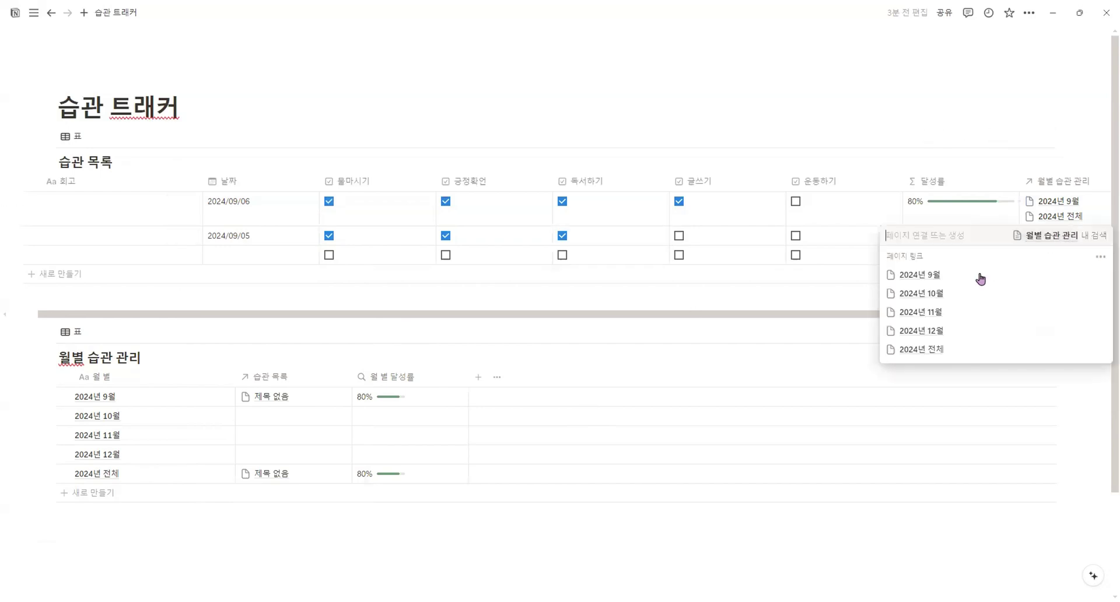
click(932, 278)
click(935, 370)
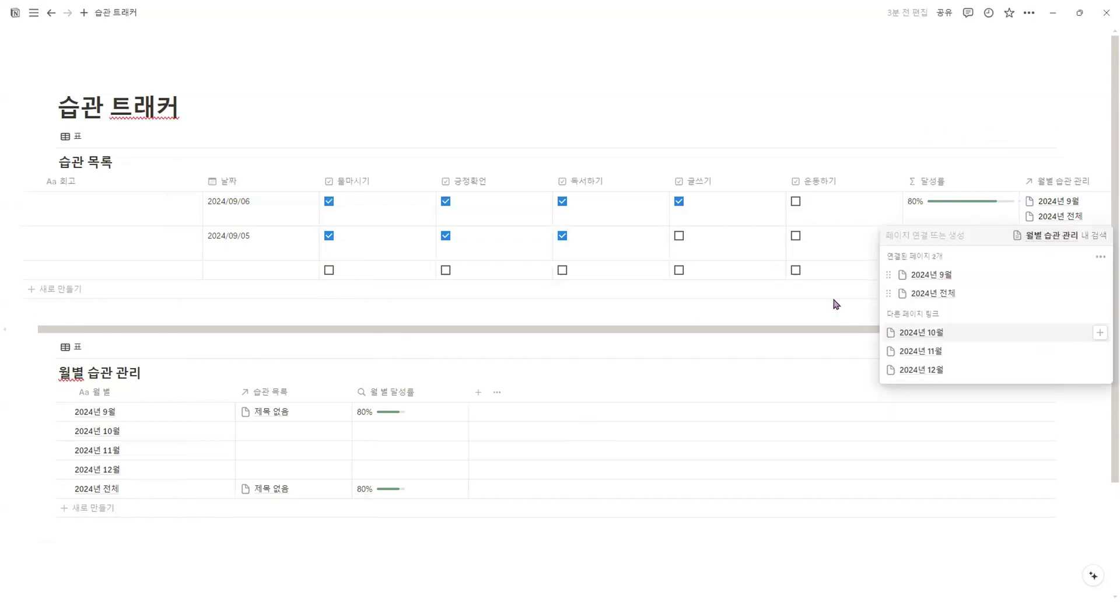
click(834, 309)
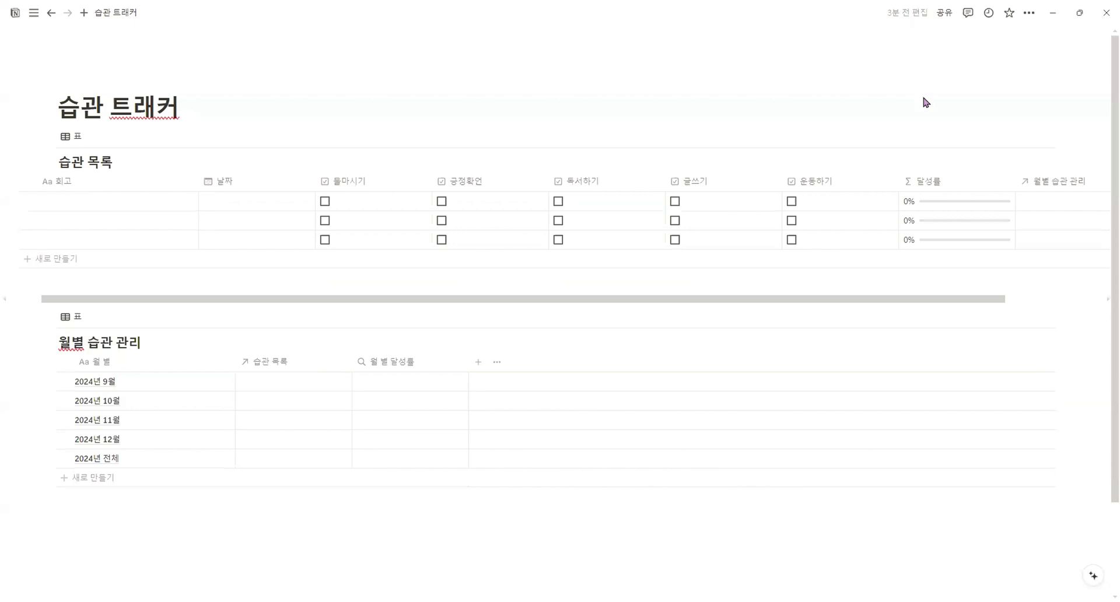
click(1055, 204)
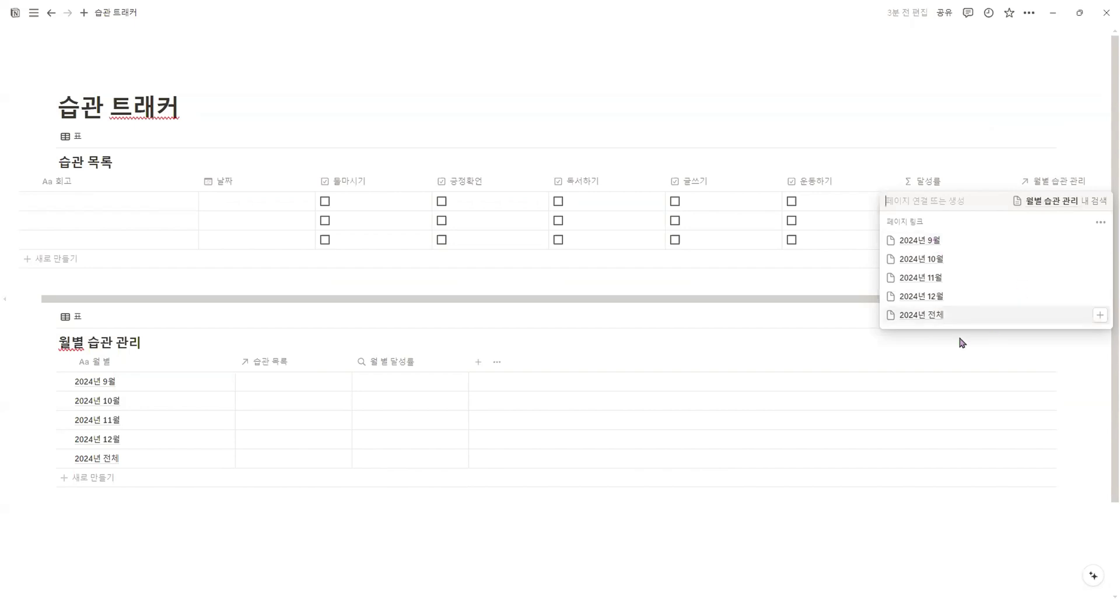
key(Escape)
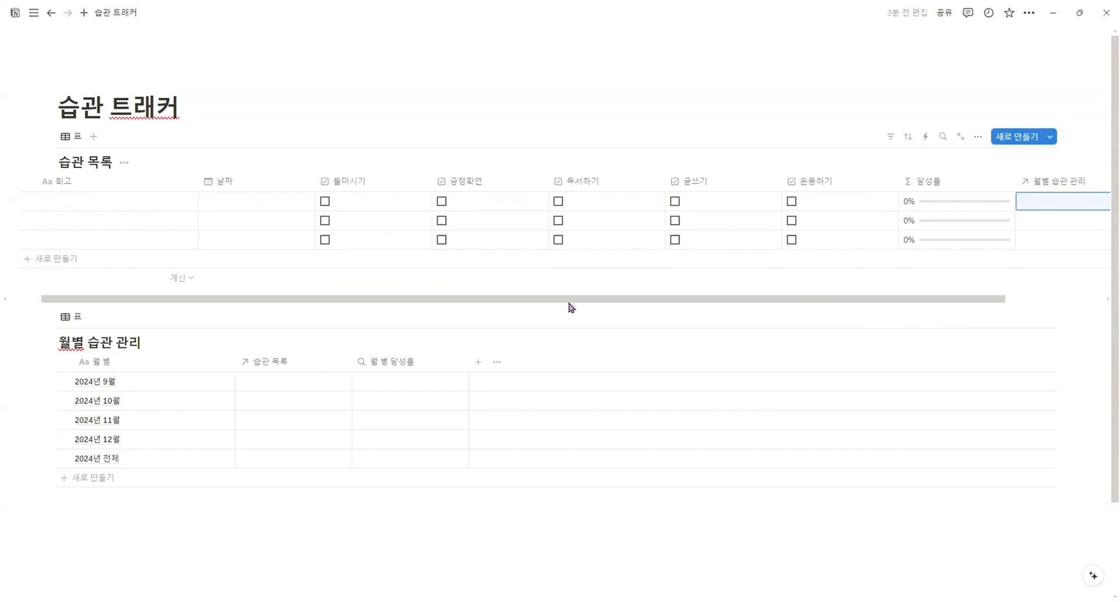
Insert a 버튼 block on a new line directly below the 습관 트래커 page title
click(195, 103)
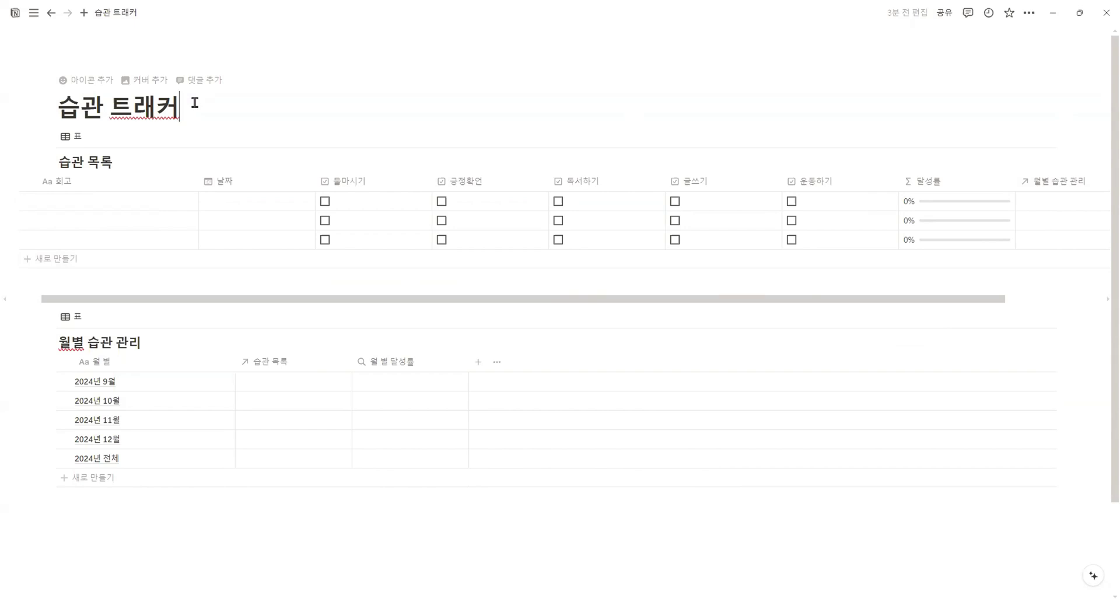
key(Return)
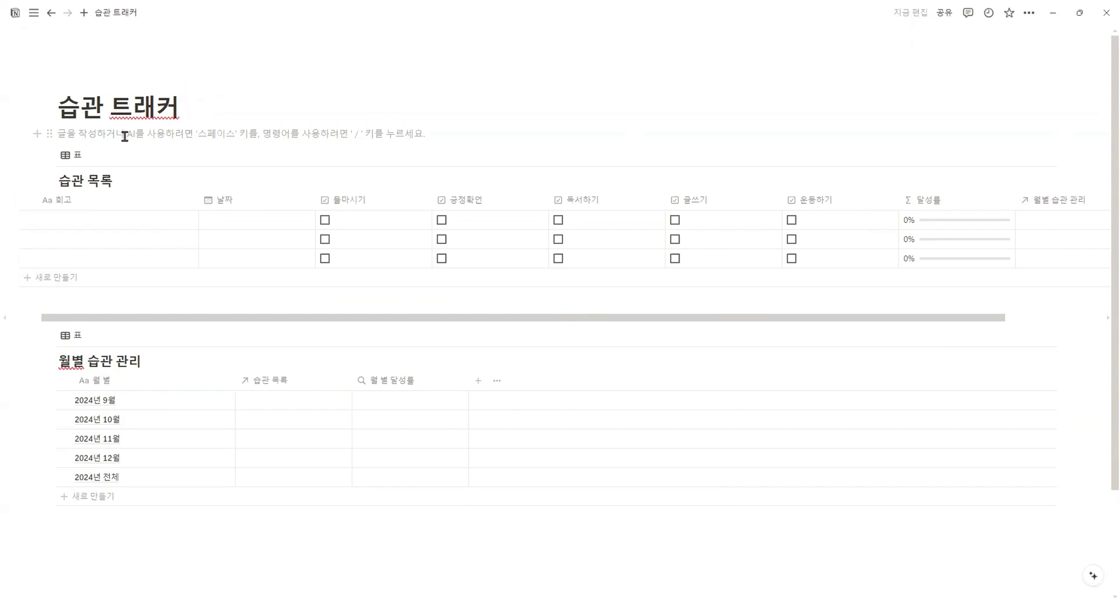
text(/)
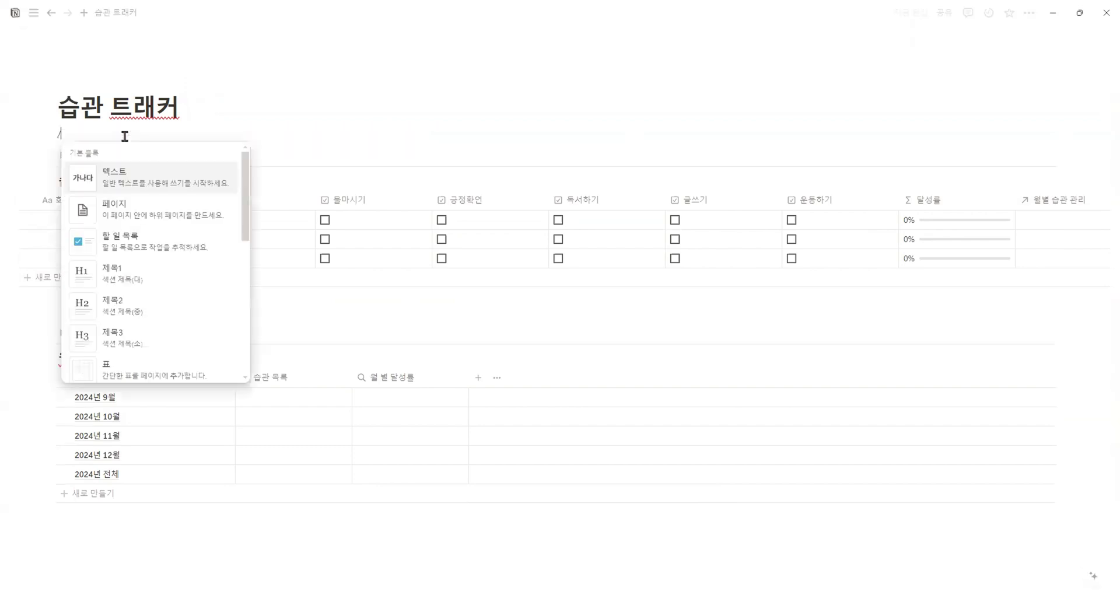
text(버튼)
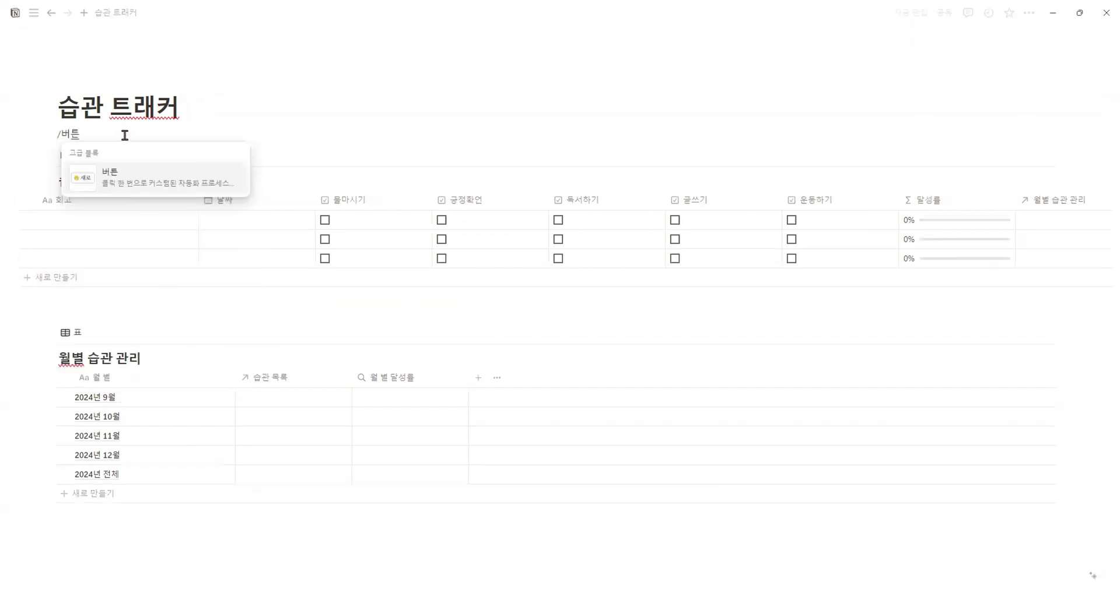
mouse_move(125, 184)
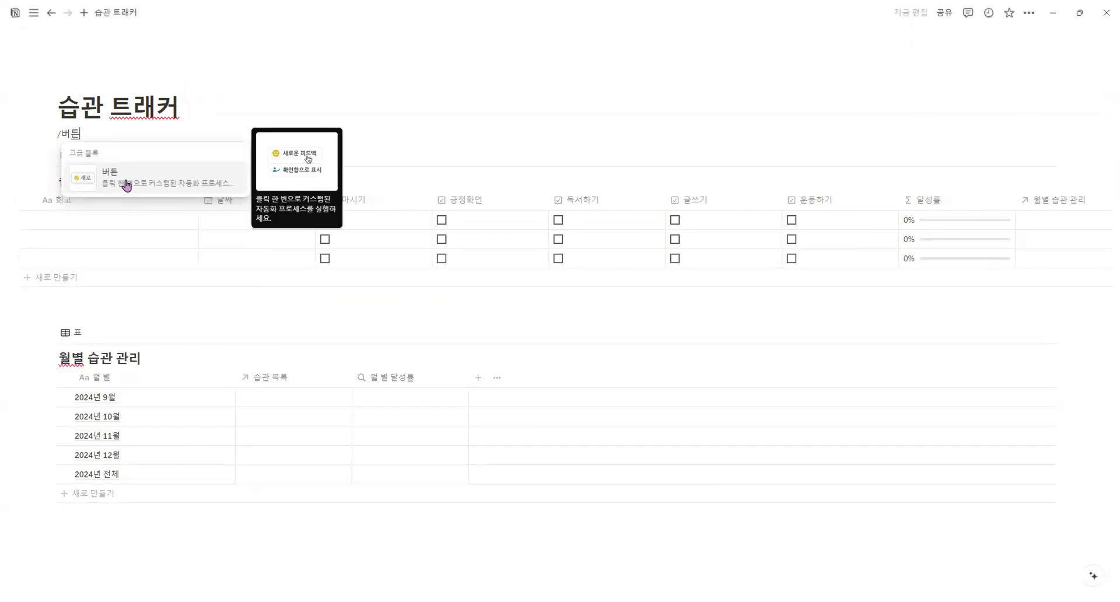
click(126, 185)
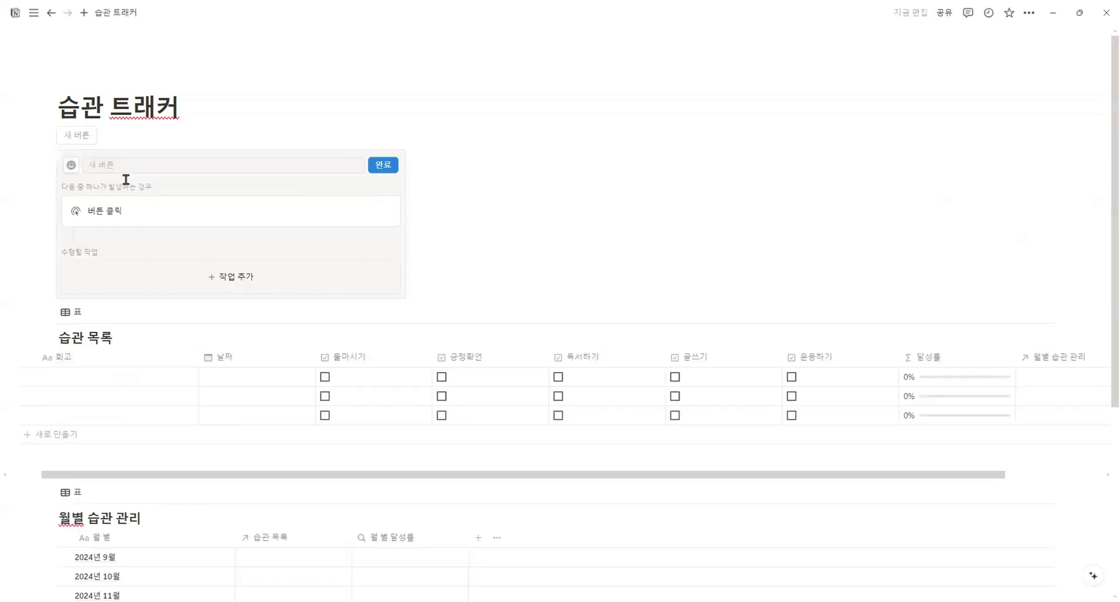
Give the new button the blue NEW emoji as its icon and name it 오늘
click(73, 168)
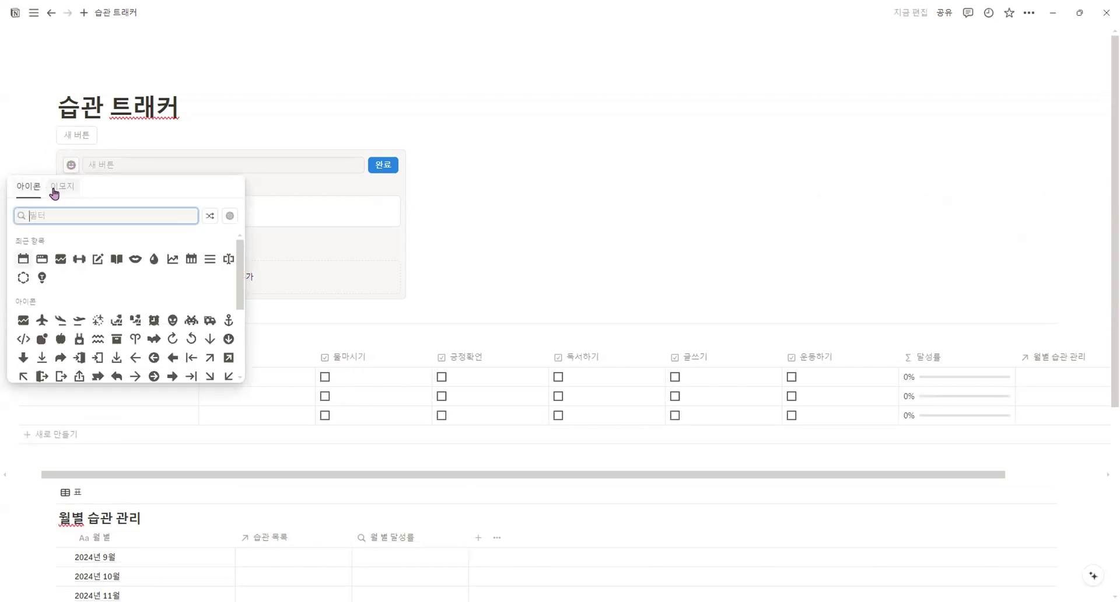
click(54, 190)
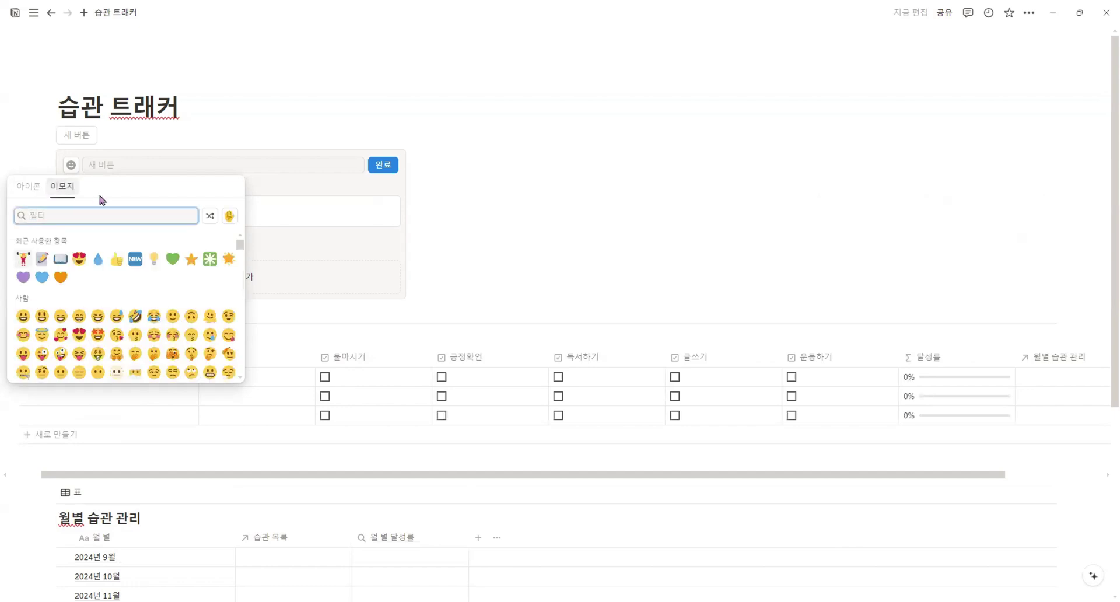
click(135, 260)
text(오늘)
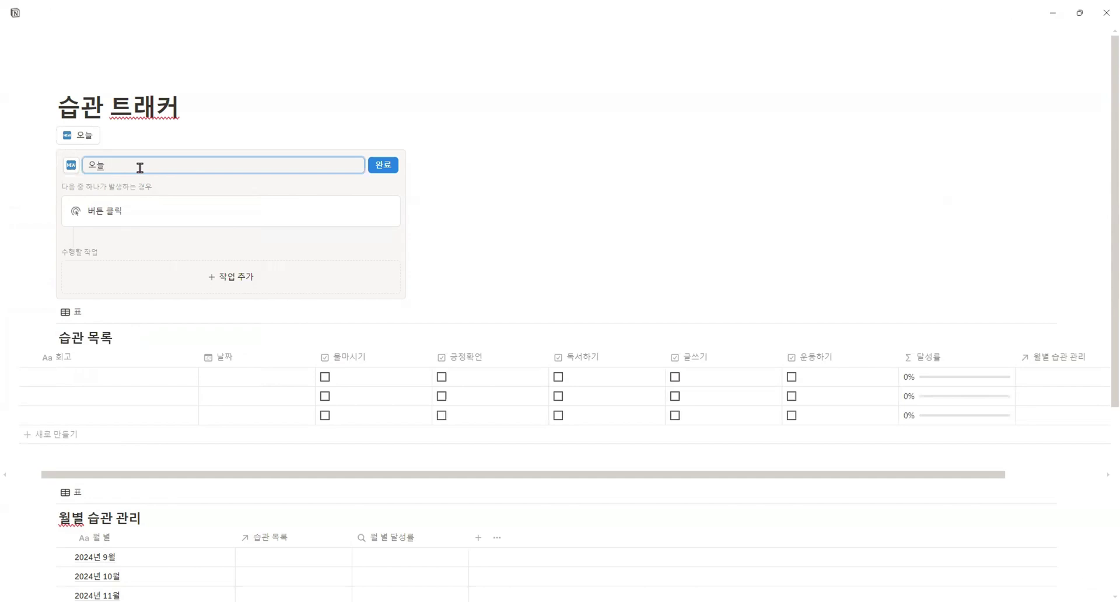
Give the 오늘 button an action that adds a page to the 습관 목록 database
click(220, 285)
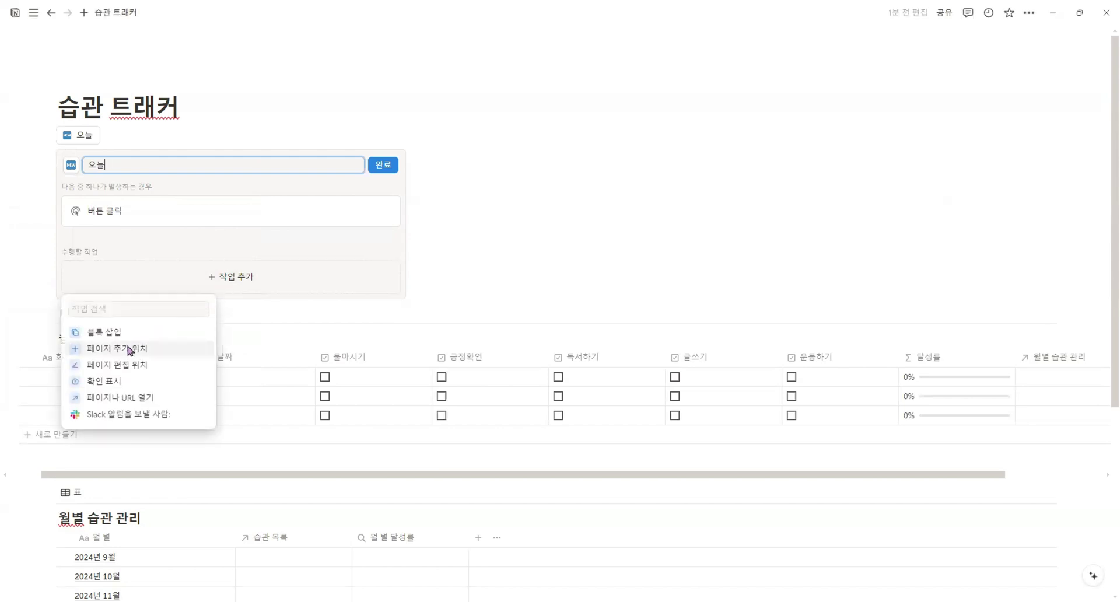
click(168, 344)
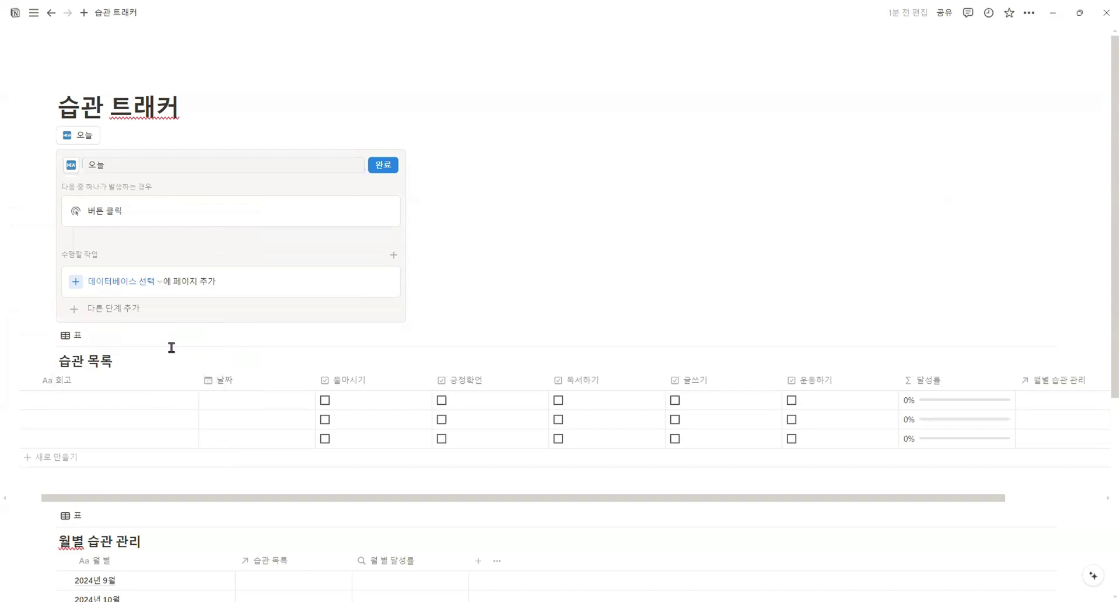
click(124, 282)
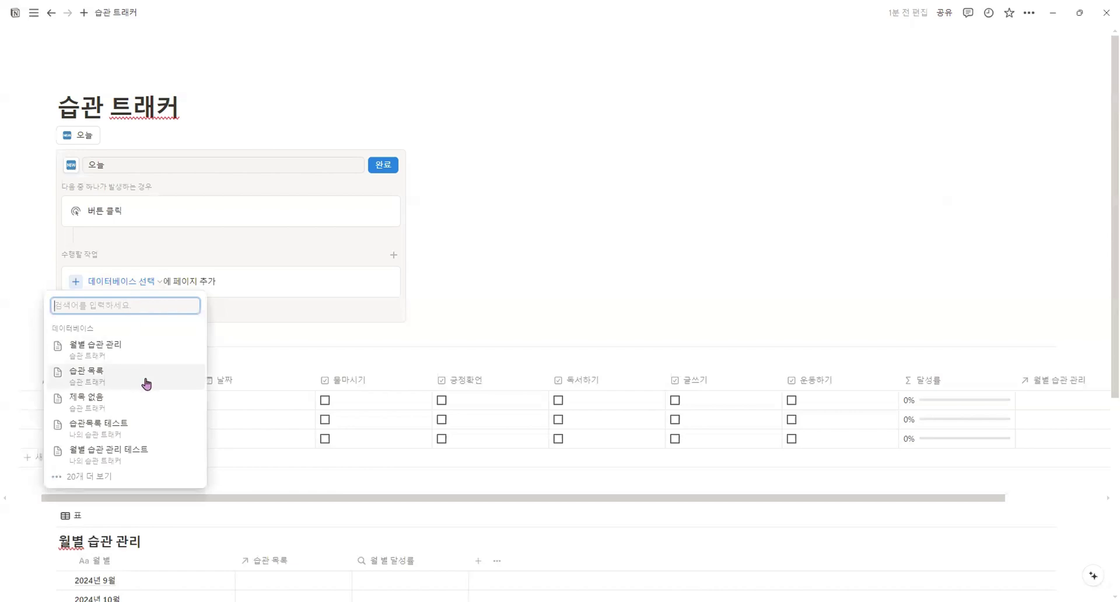
click(145, 380)
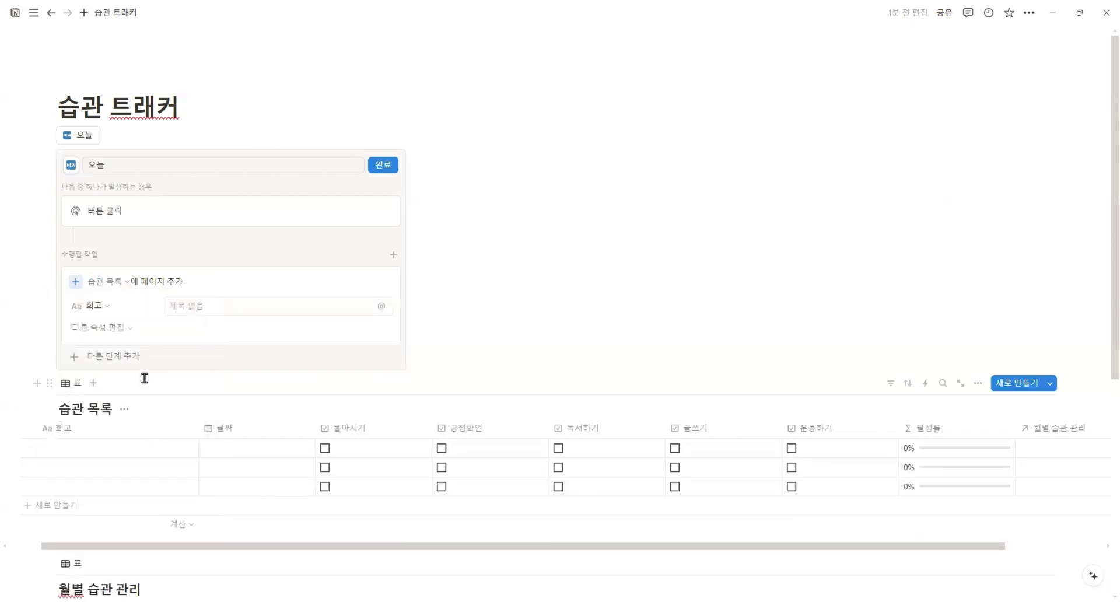
Have the button's page action fill the 날짜 property with 오늘 in place of the 회고 property
click(100, 327)
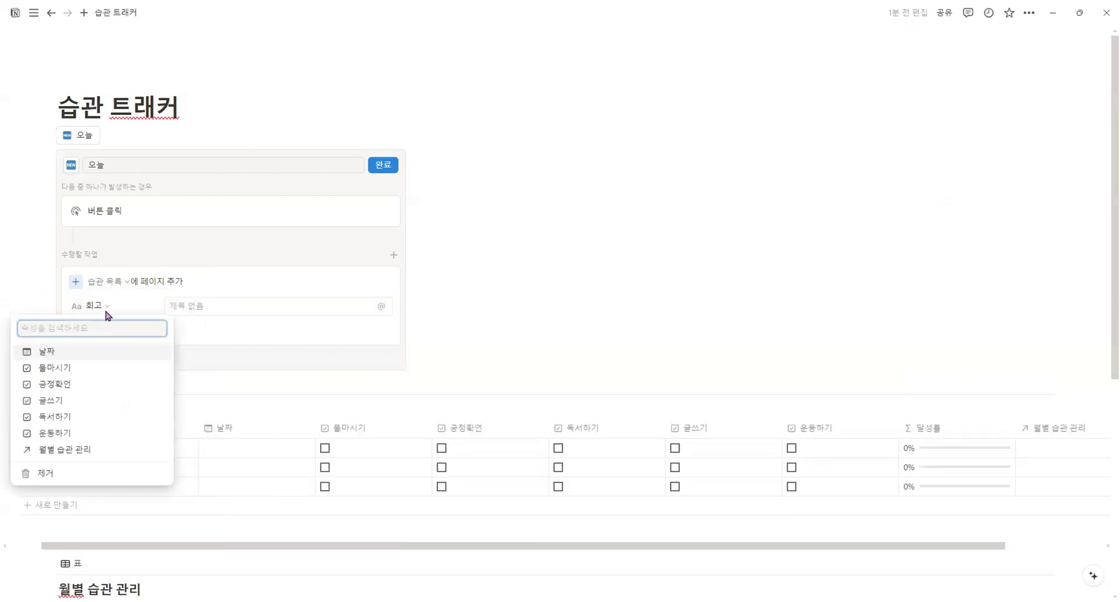
click(108, 353)
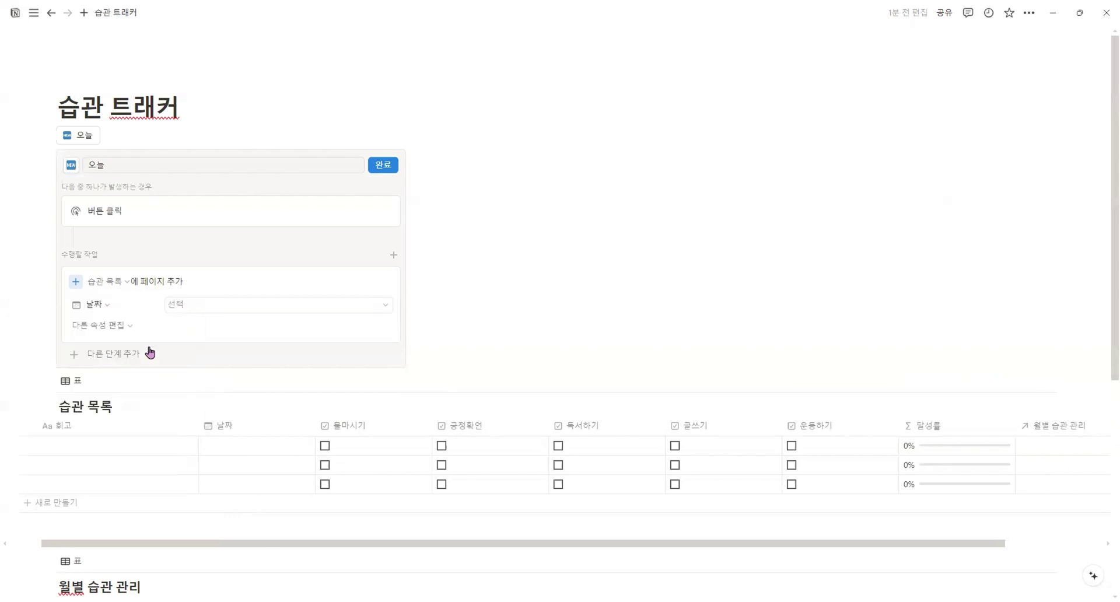
click(304, 309)
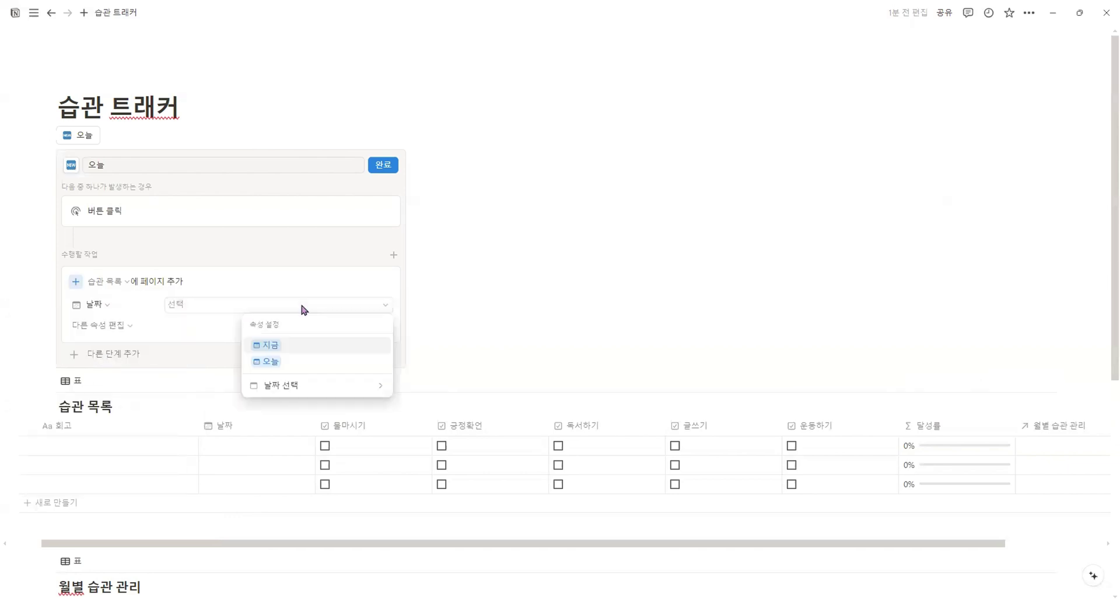
click(299, 366)
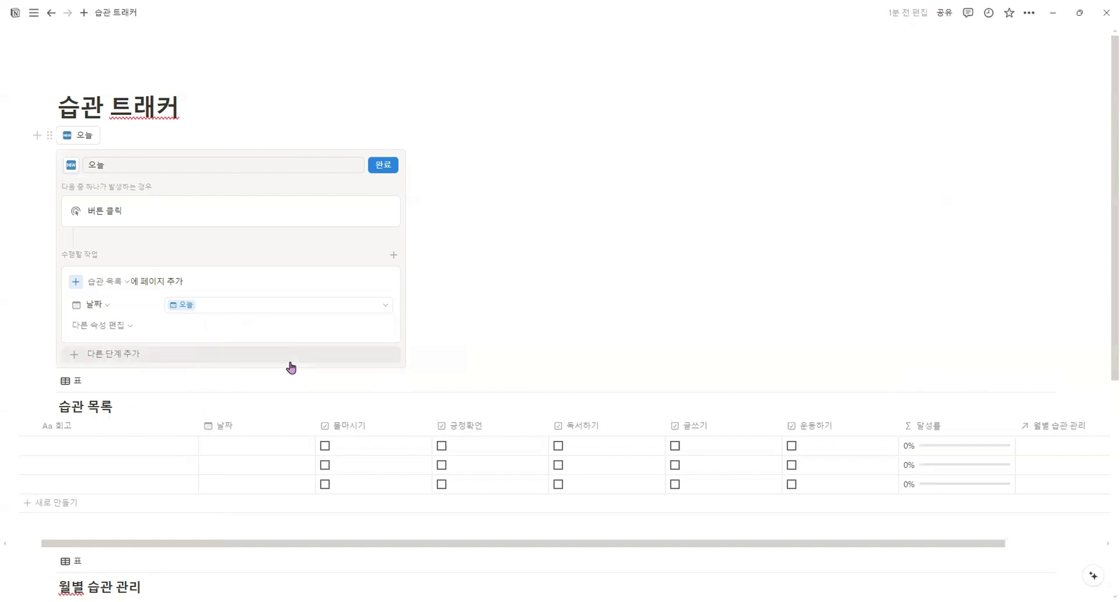
Have the 오늘 button's page action also fill the 월별 습관 관리 property with 2024년 9월 and 2024년 전체
click(120, 333)
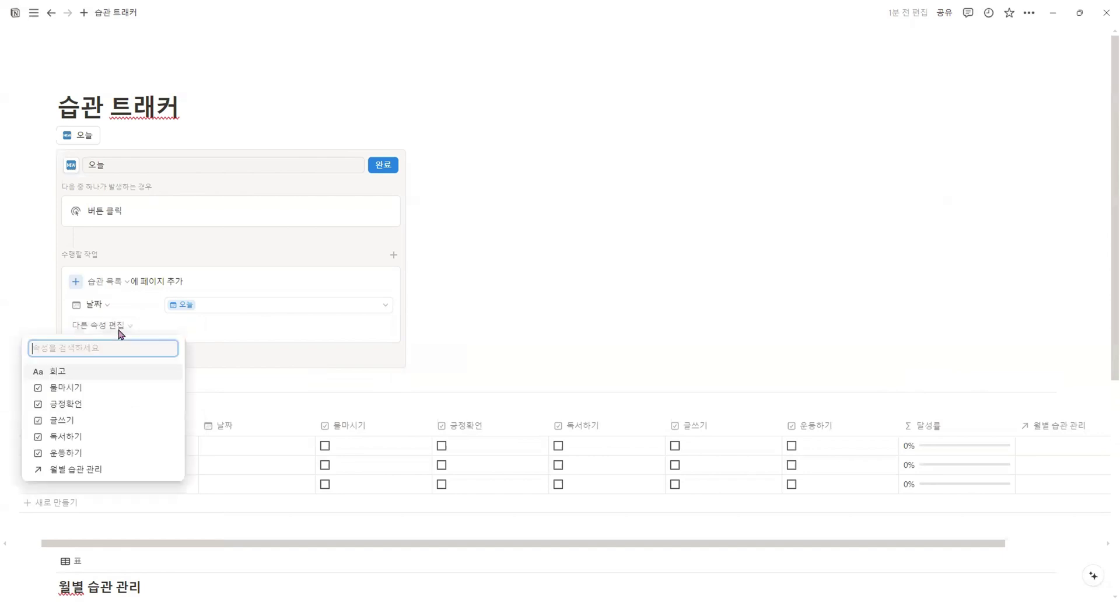
click(98, 469)
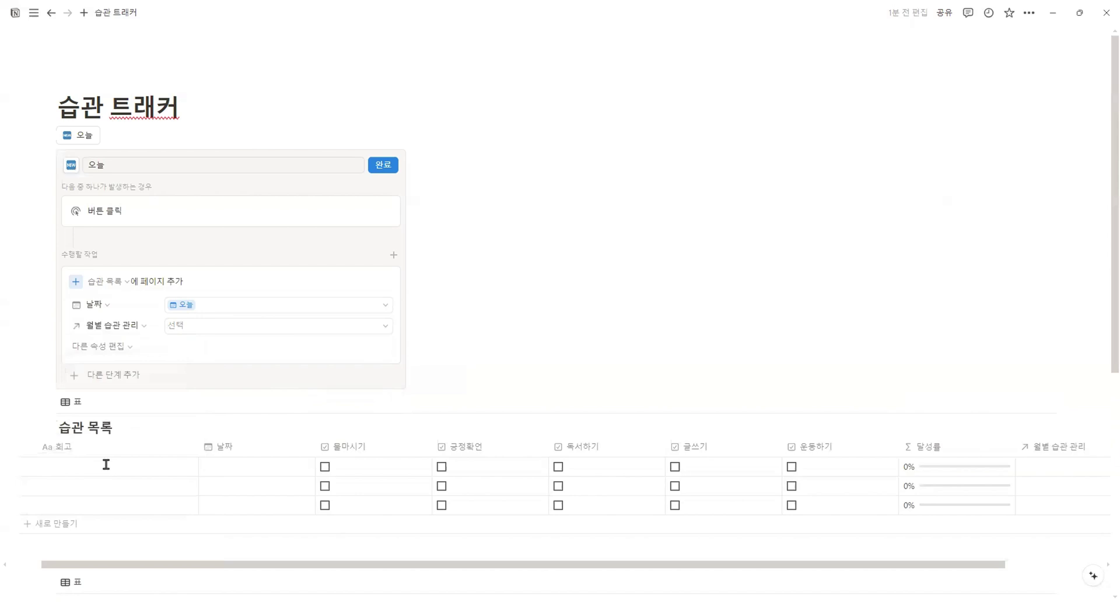
click(256, 326)
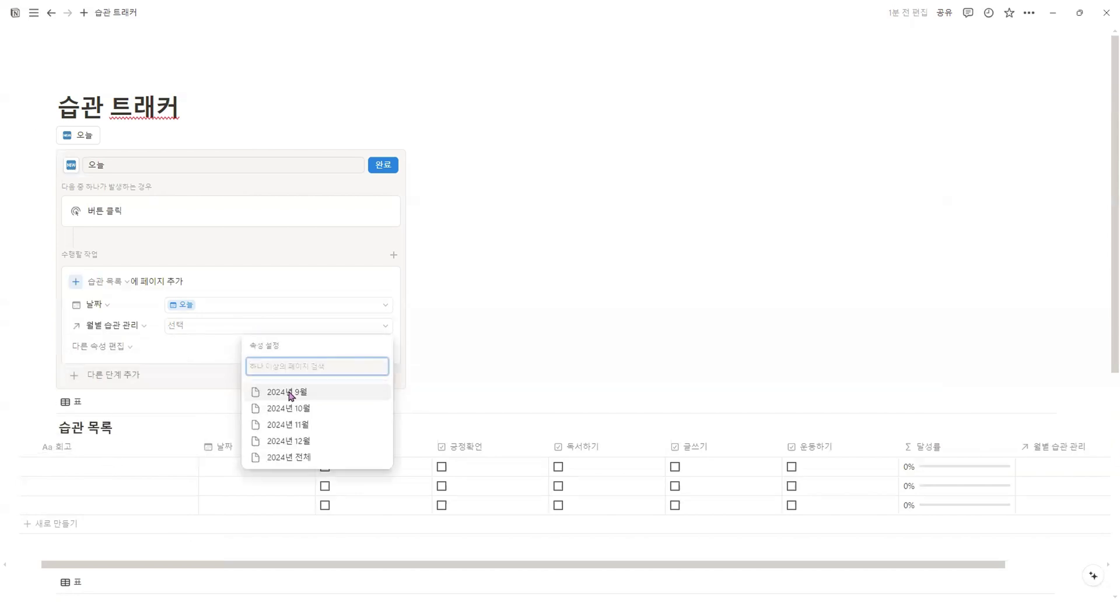
click(290, 396)
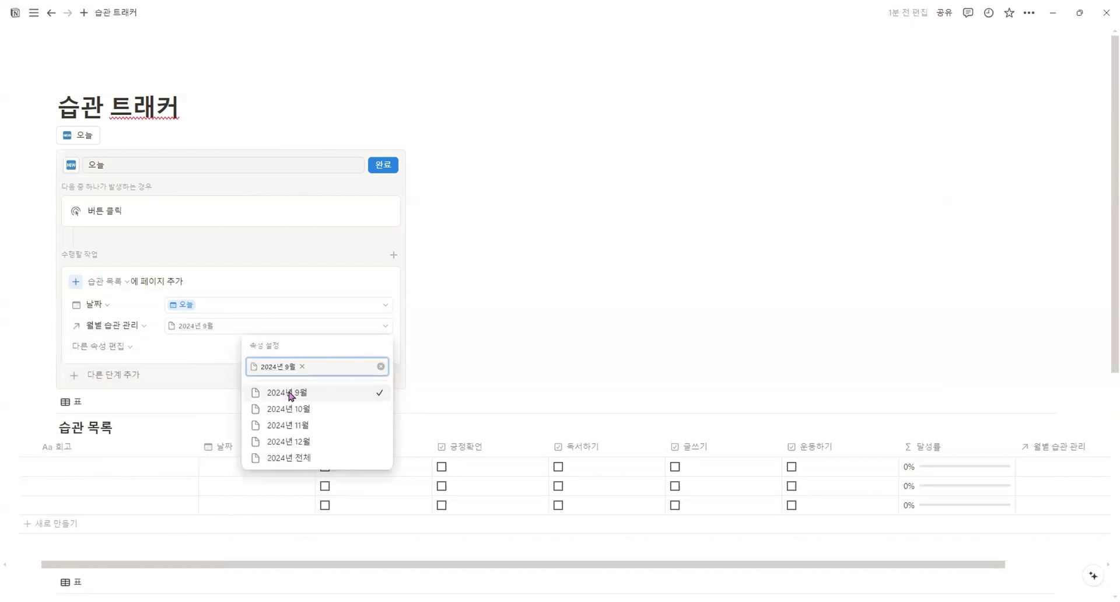
click(296, 458)
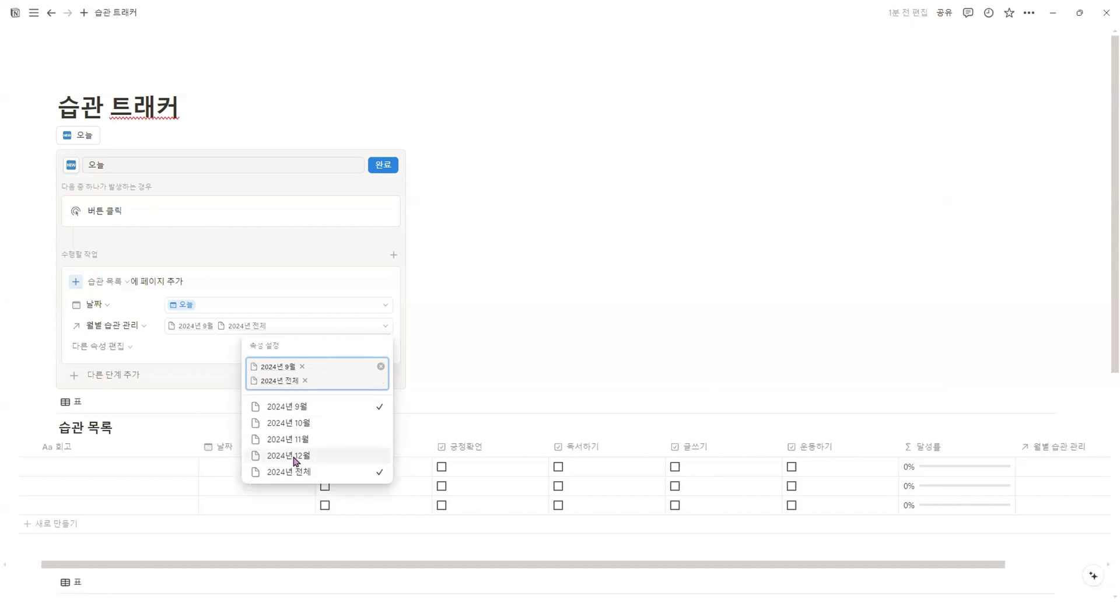
Try 2024년 10월 in place of 2024년 9월 in the 월별 습관 관리 property, and restore 2024년 9월
click(302, 366)
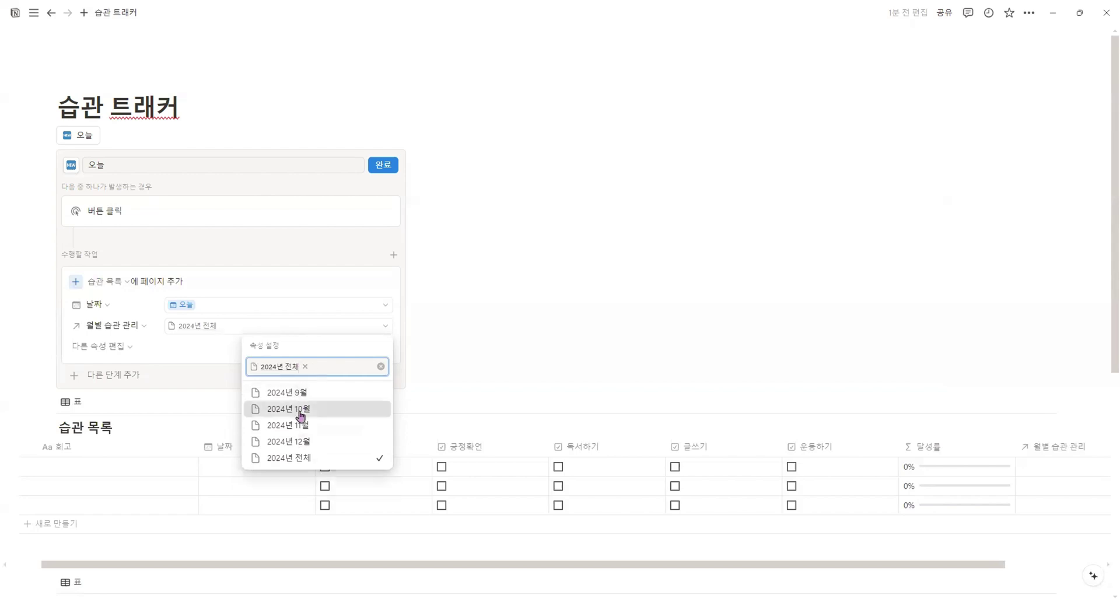
click(301, 415)
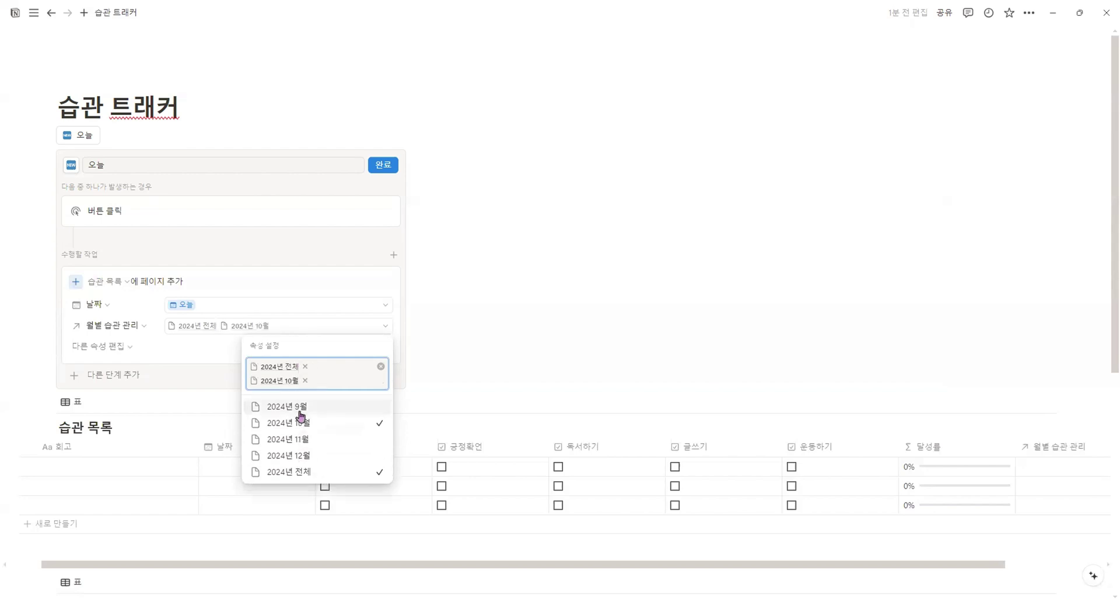
click(305, 380)
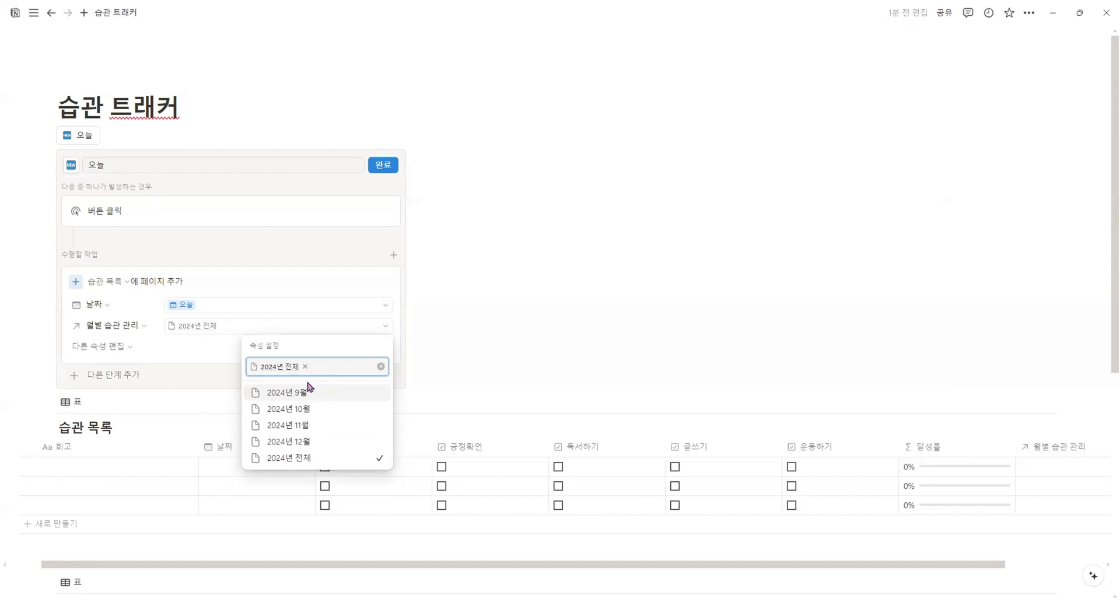
click(309, 395)
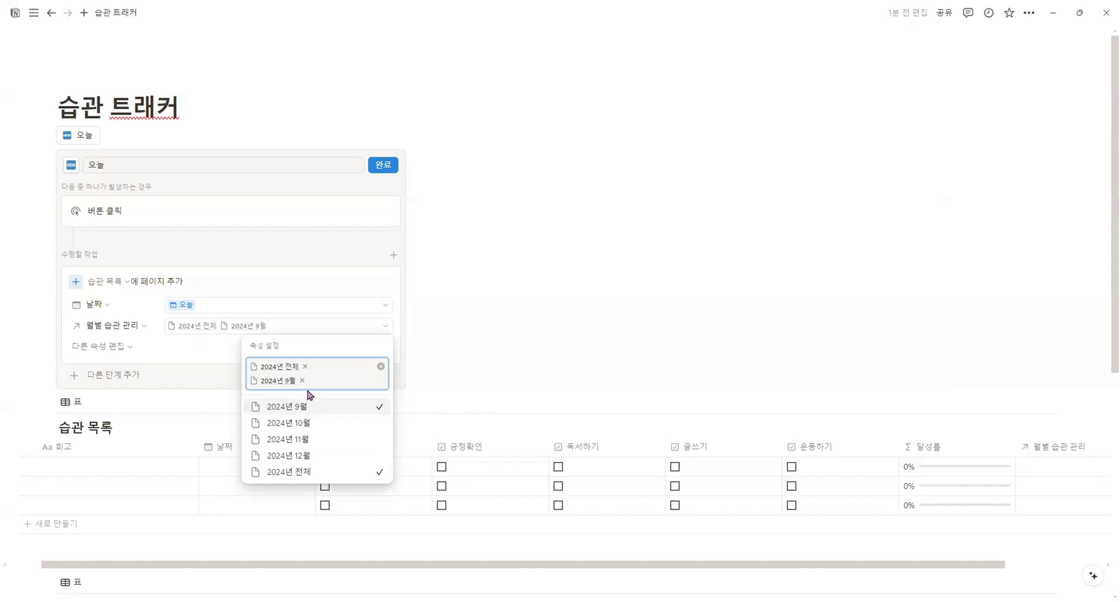
Finish configuring the 오늘 button and close its settings
click(214, 361)
right_click(228, 364)
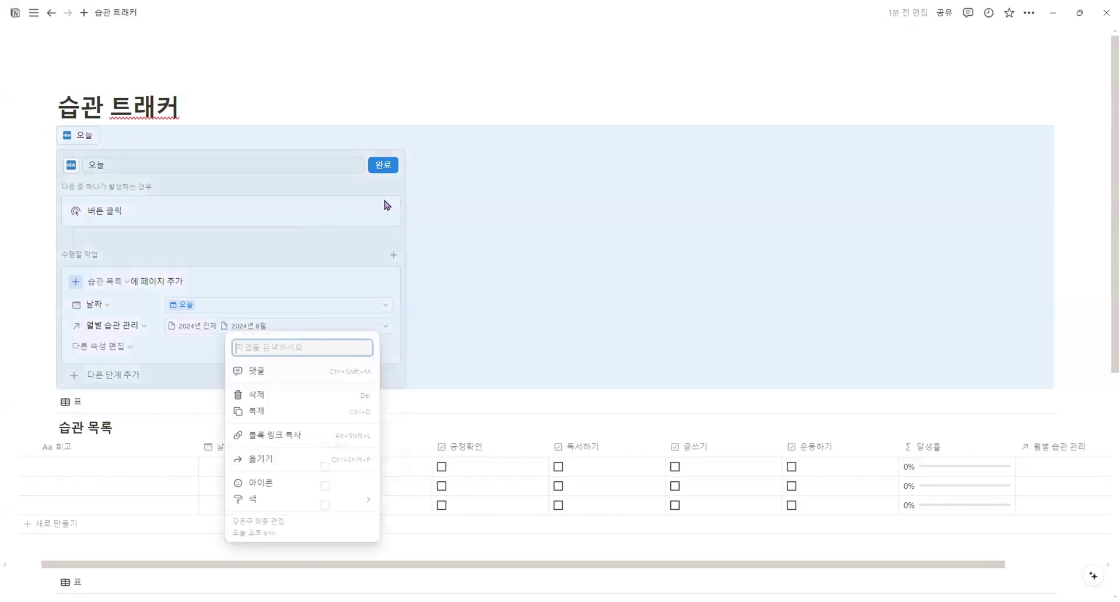
click(403, 169)
click(382, 167)
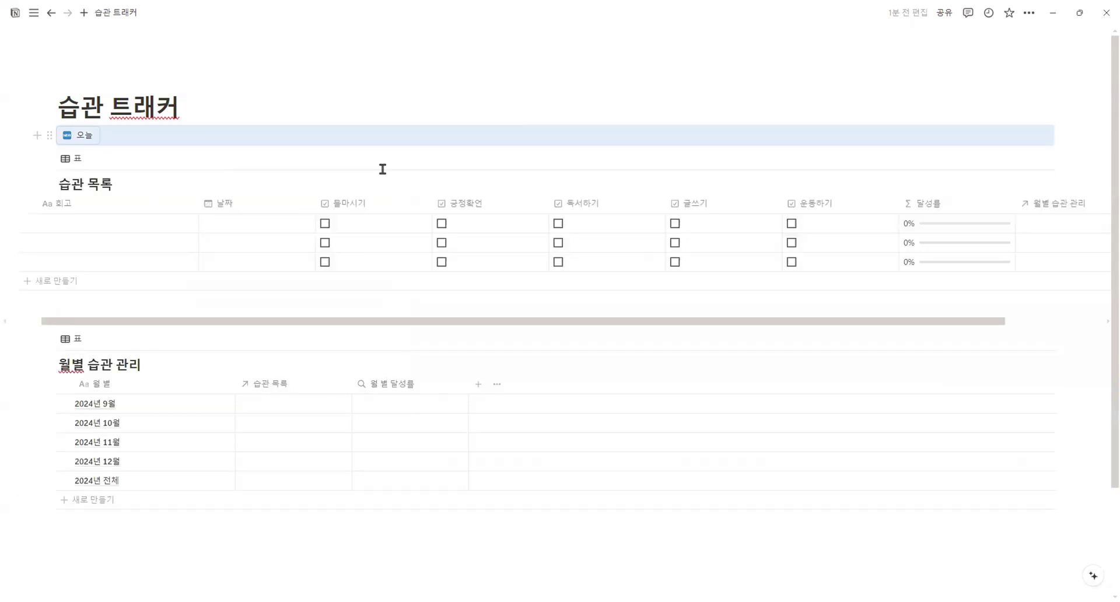
click(295, 103)
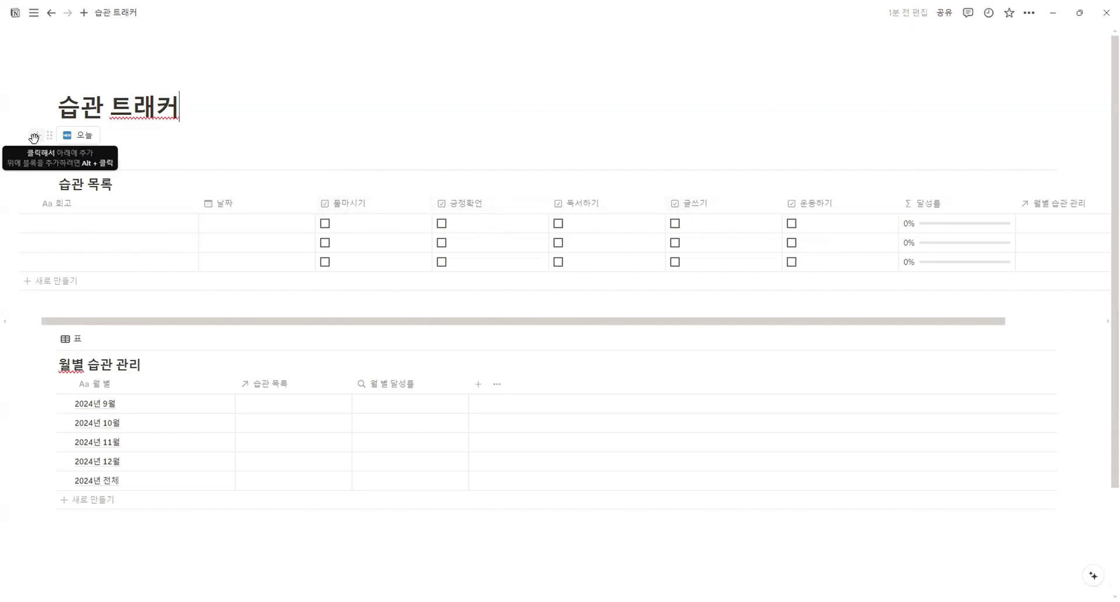
Insert a second 버튼 block on a new line directly below the 오늘 button
click(33, 138)
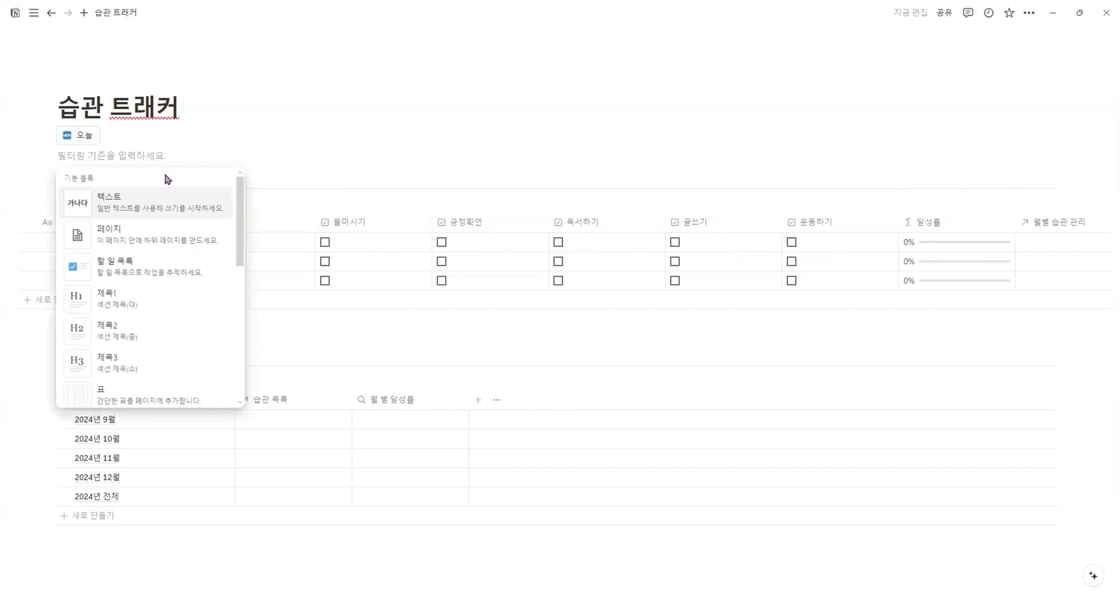
click(166, 154)
text(/)
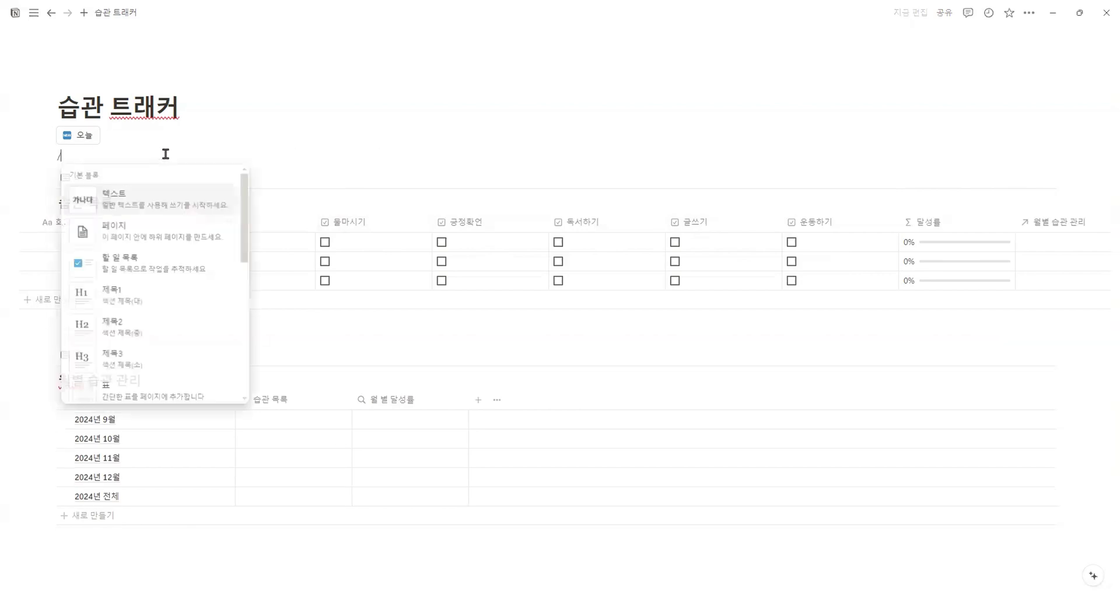
text(버튼)
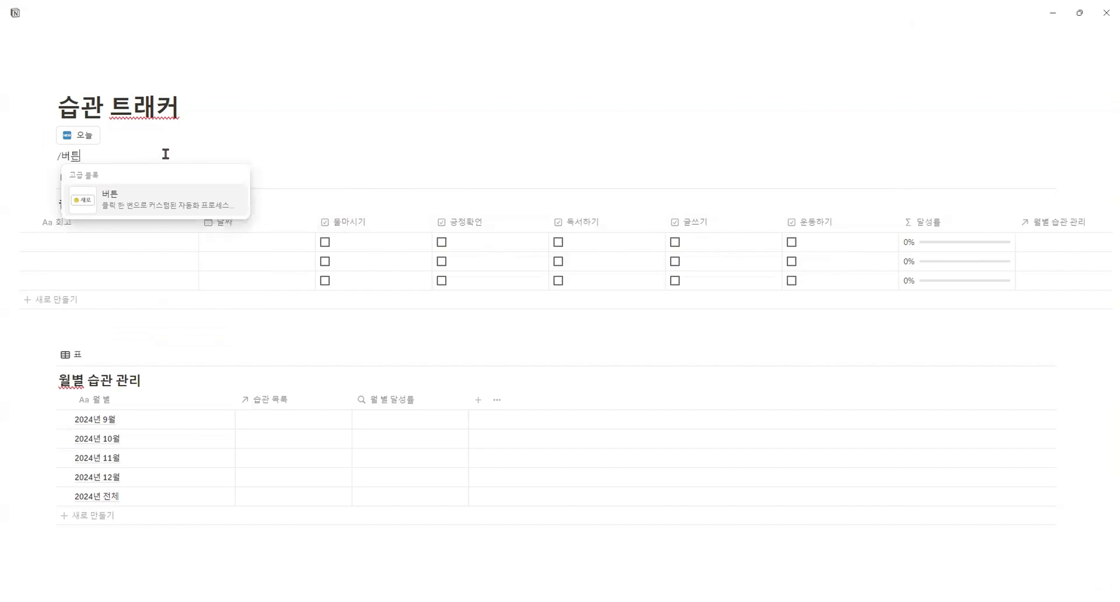
click(157, 203)
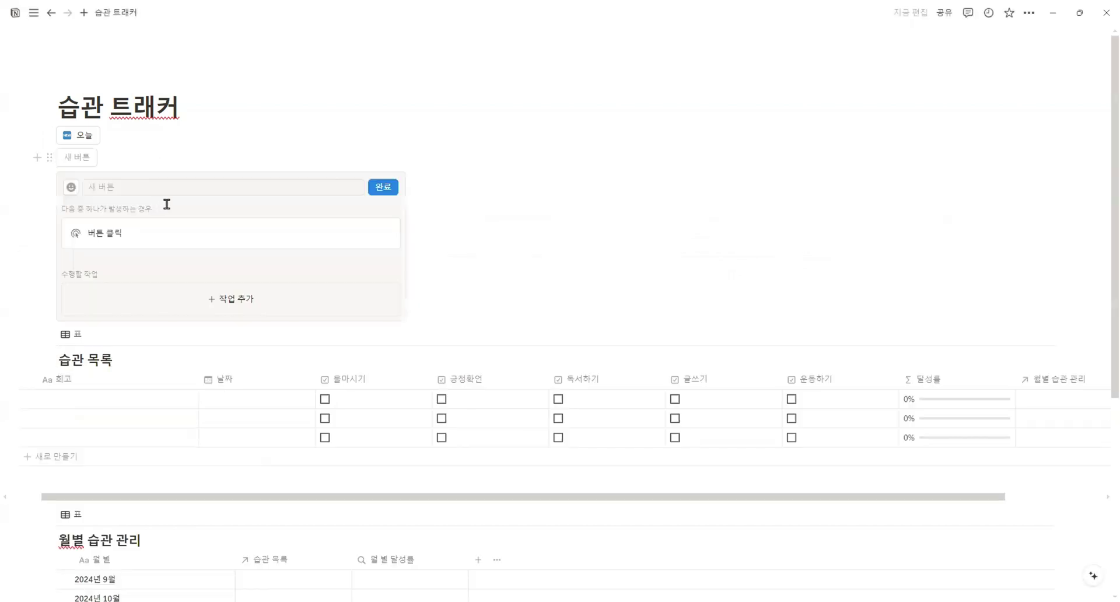
Give the new button the thumbs-up emoji as its icon and name it 잘했어!
click(72, 192)
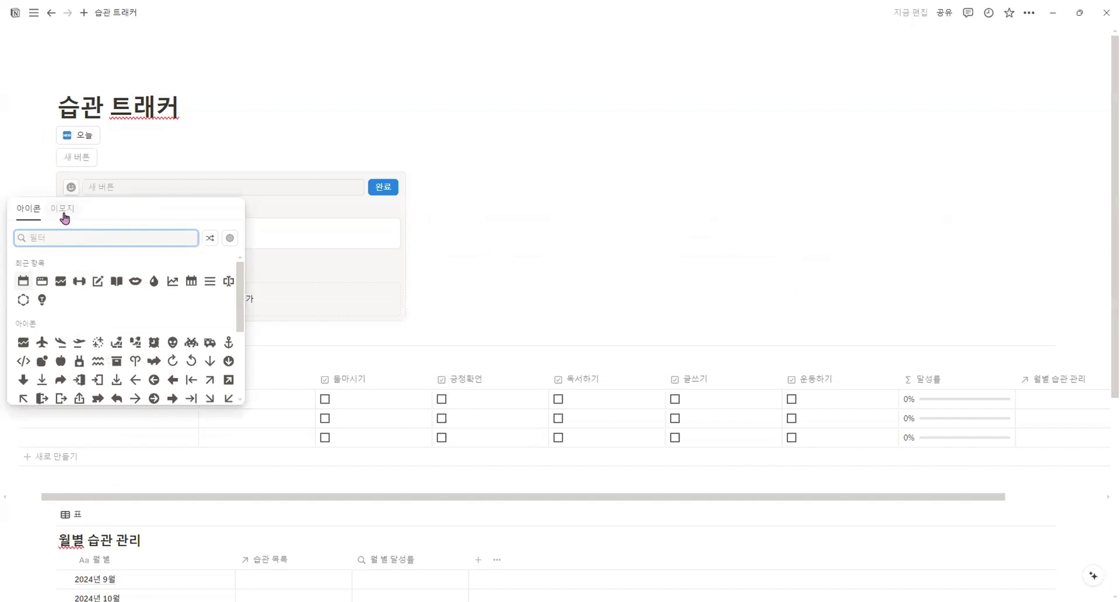
click(62, 212)
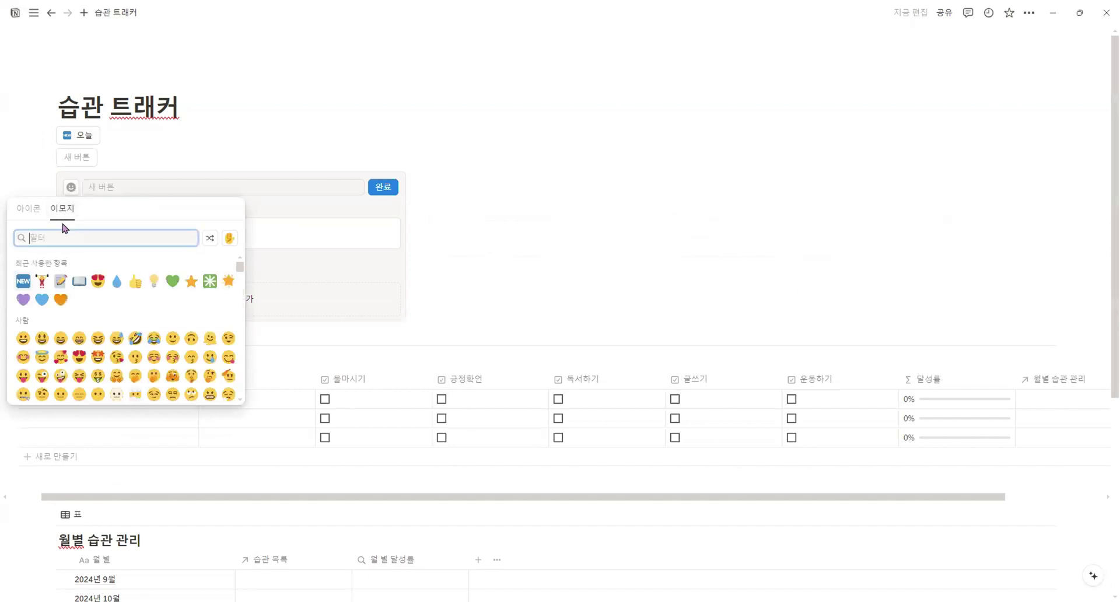
click(136, 283)
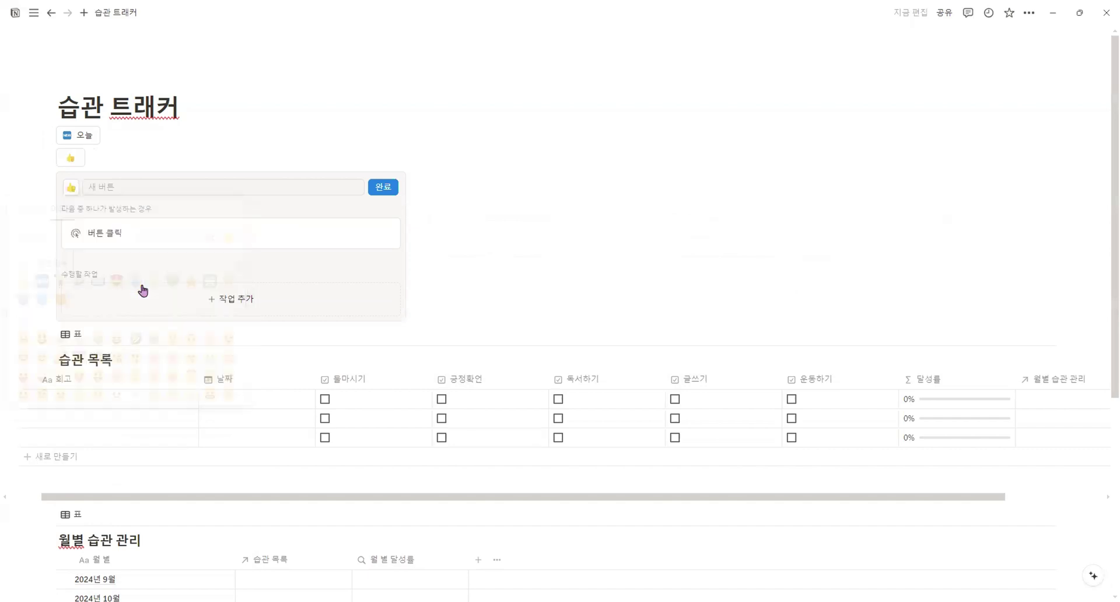
click(108, 187)
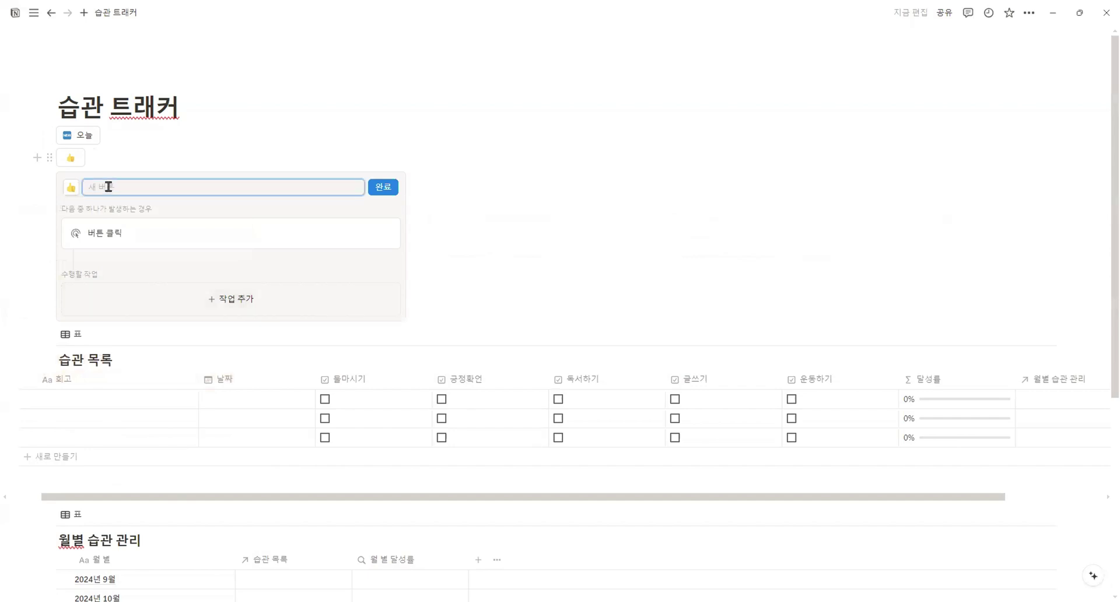
text(잘했어!)
Give the 잘했어! button an action that edits pages in the 습관 목록 database
click(251, 315)
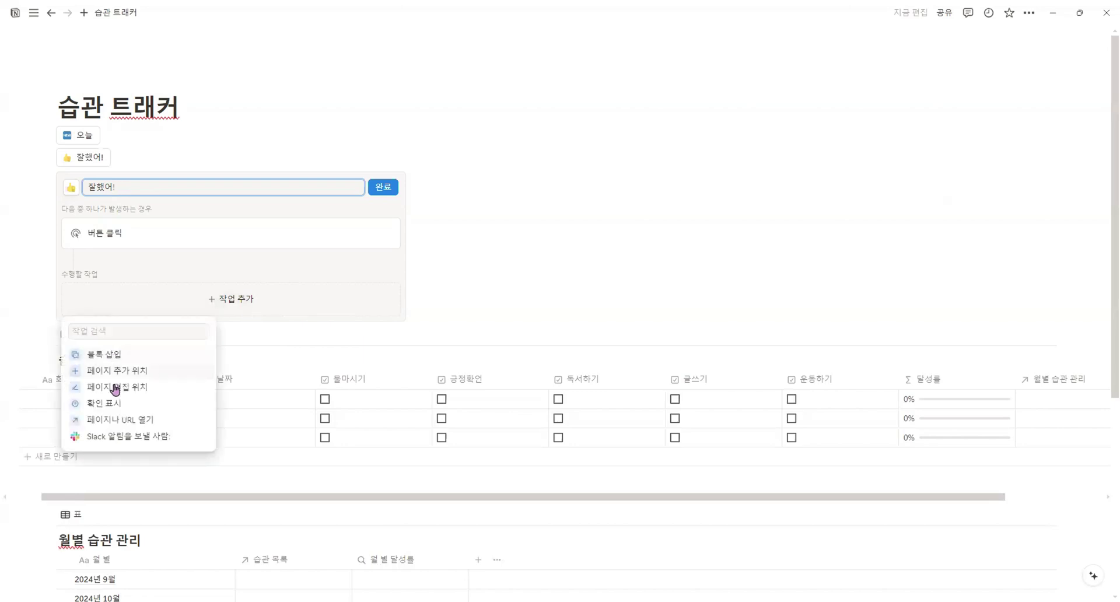
click(172, 393)
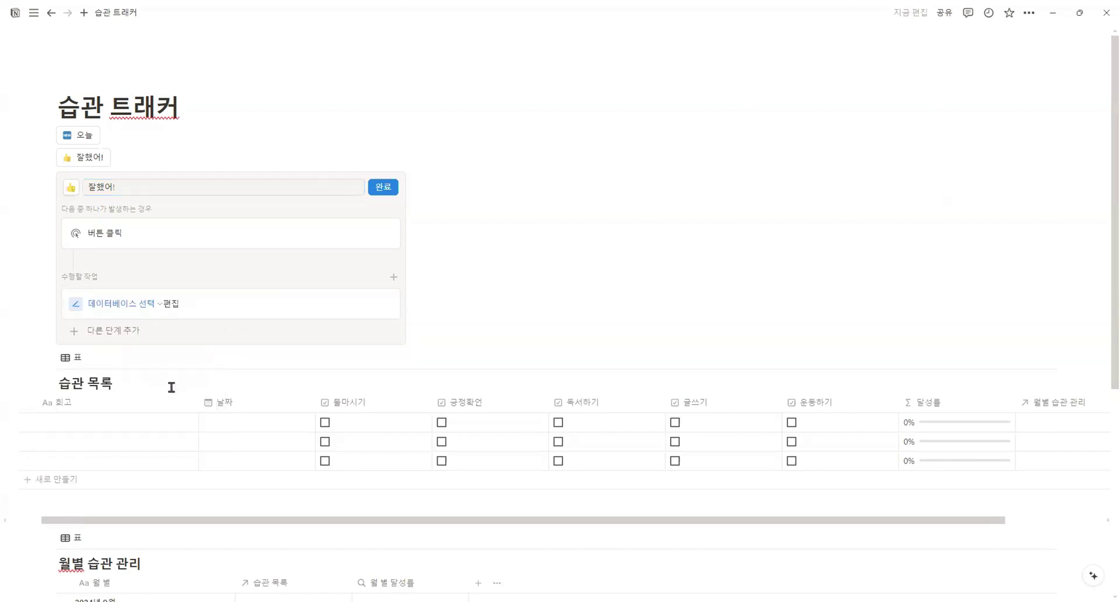
click(127, 304)
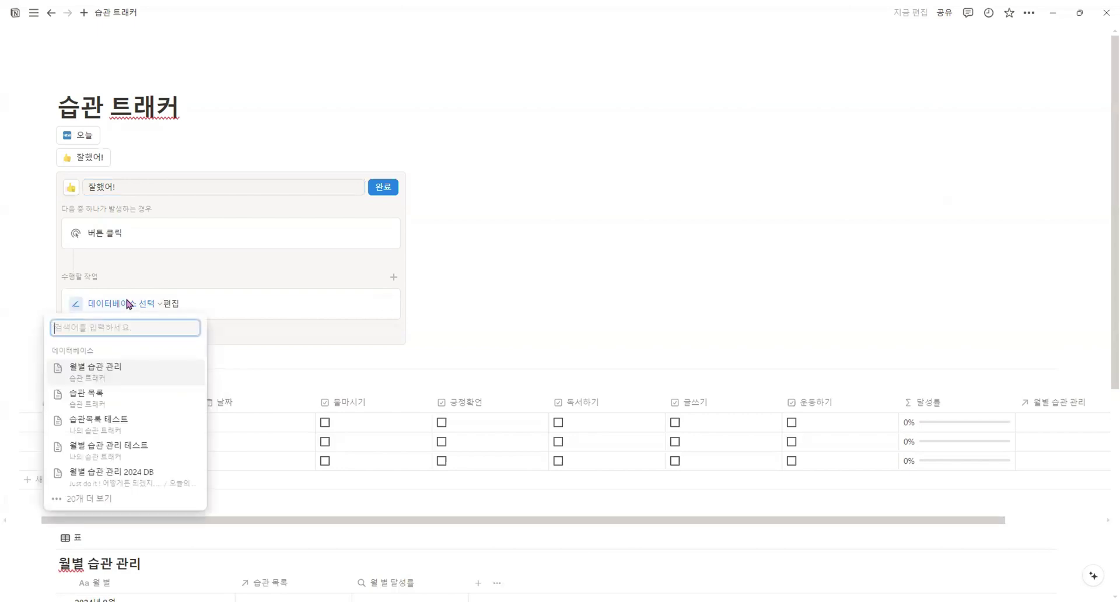
click(125, 399)
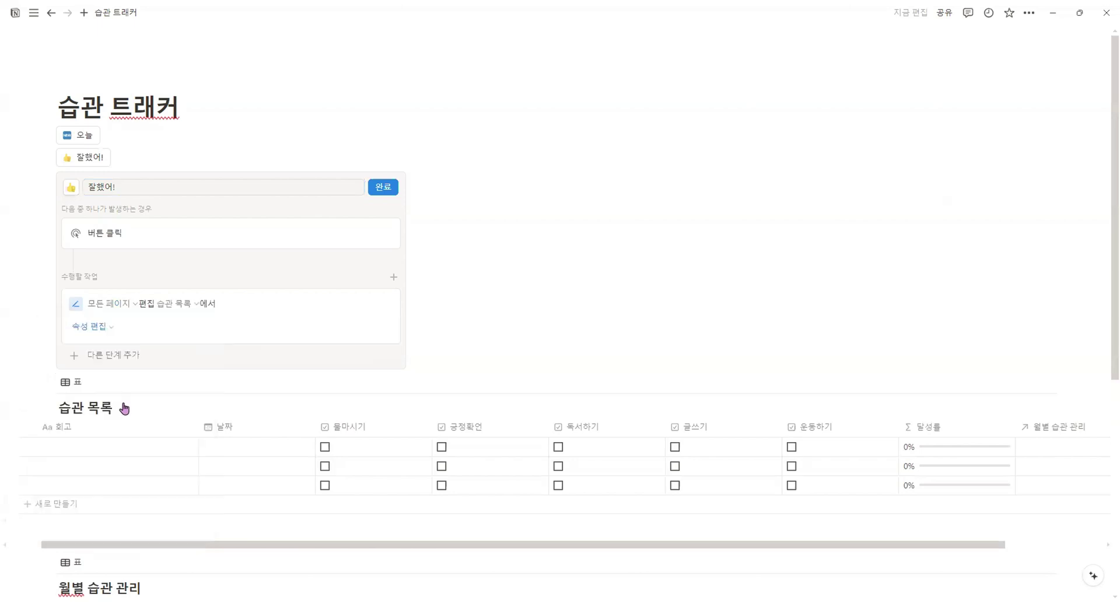
Limit the edit action to pages whose 날짜 start date is relative to today, set to 이번 일
click(129, 308)
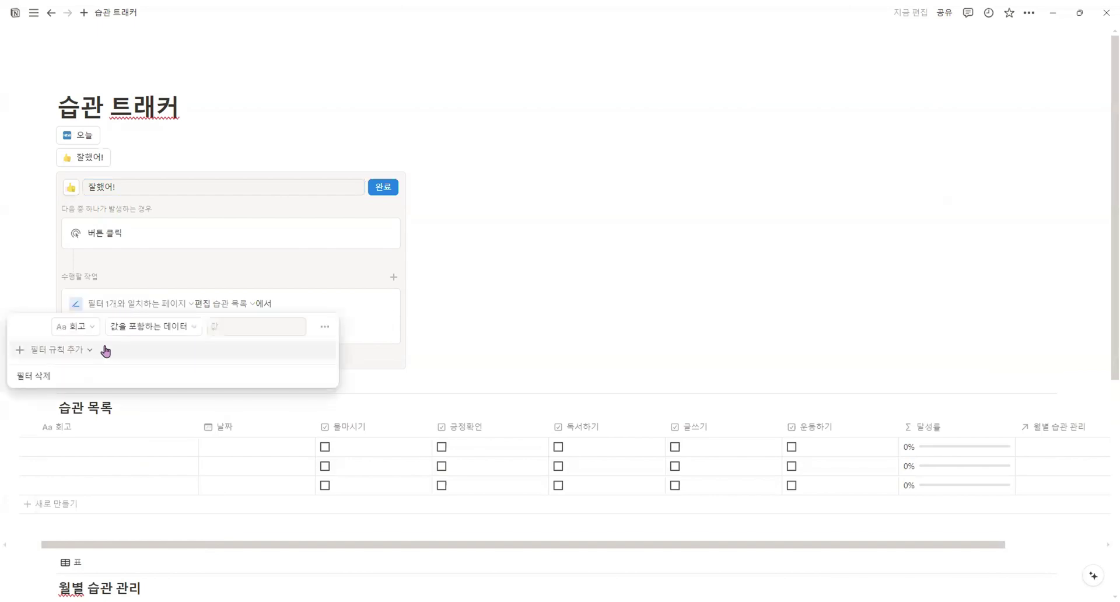
click(89, 331)
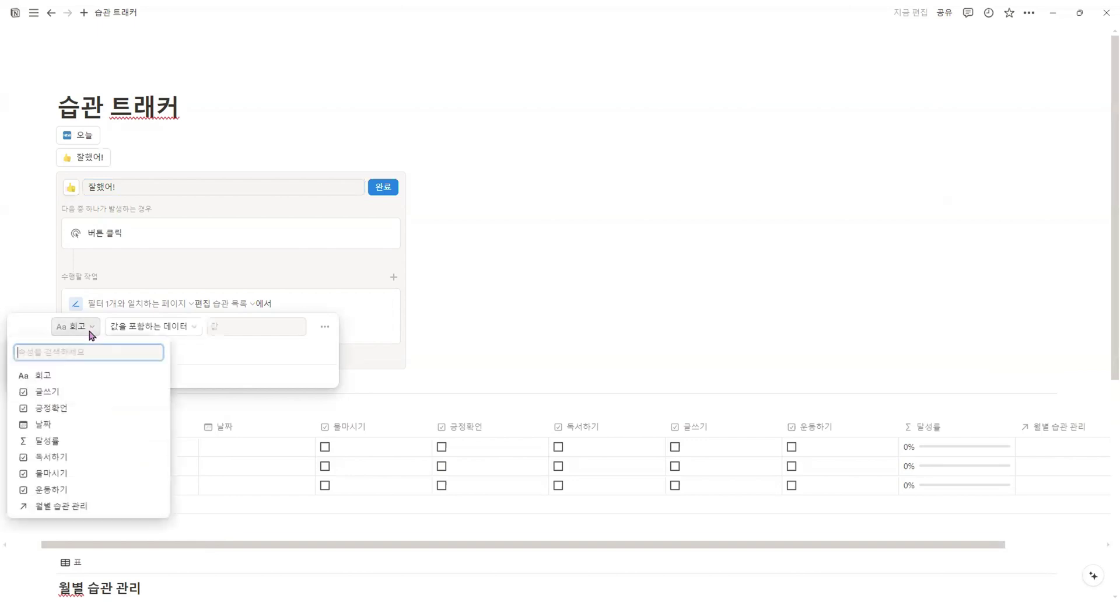
click(68, 428)
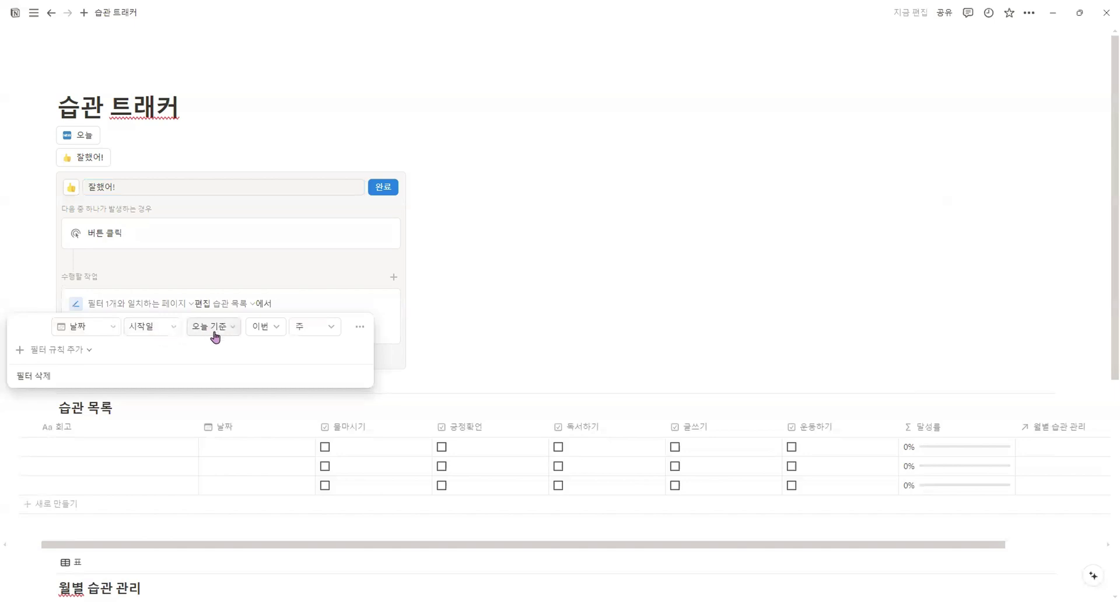
click(305, 328)
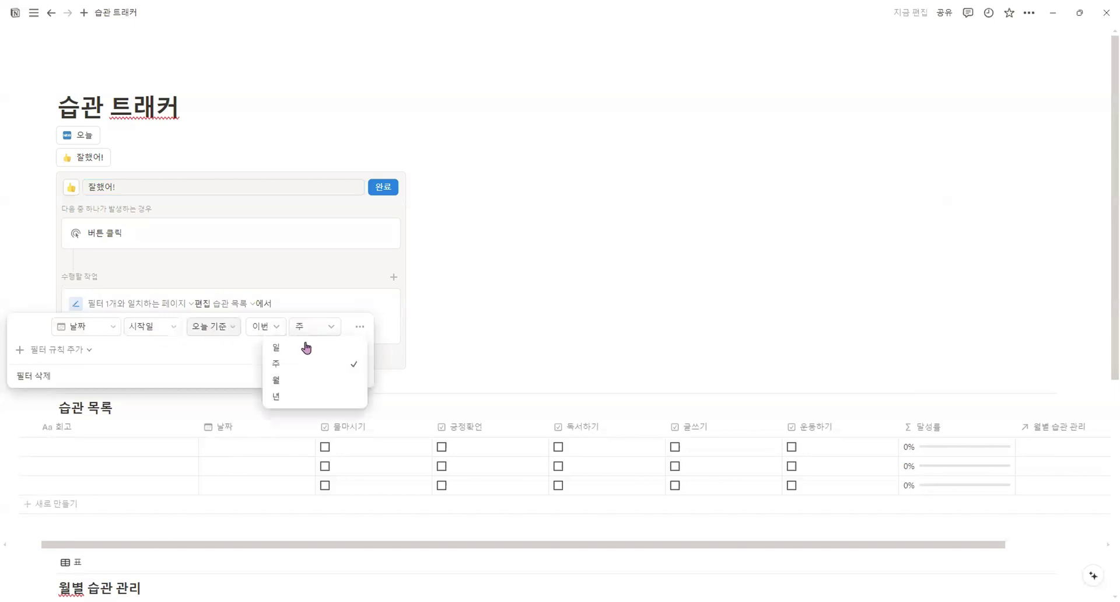
click(307, 350)
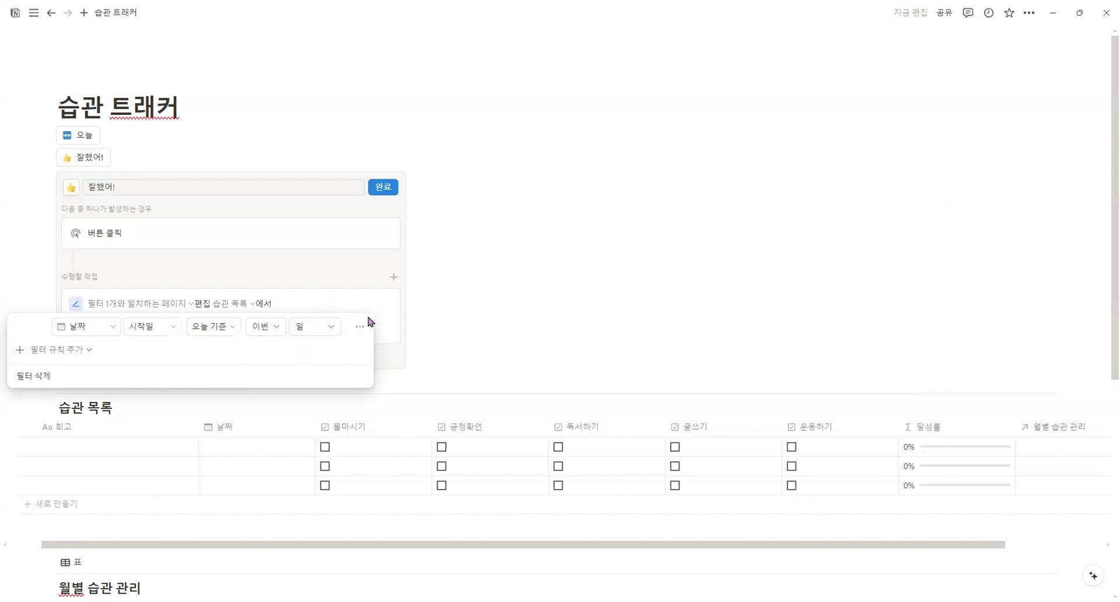
click(334, 301)
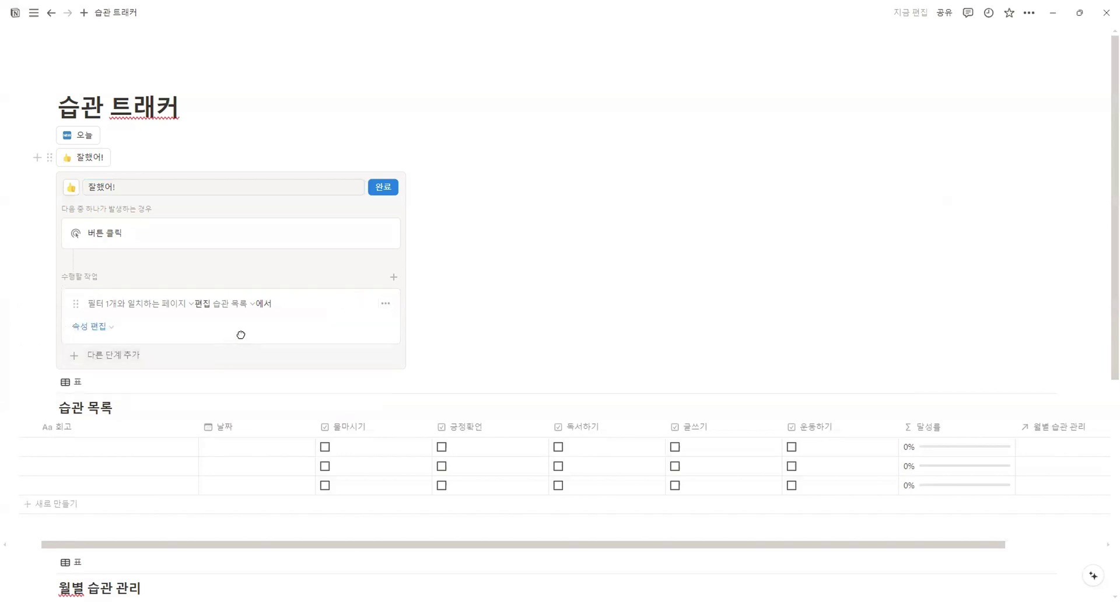
Have the 잘했어! button's edit action set the 물마시기 property to 체크 표시됨
click(78, 330)
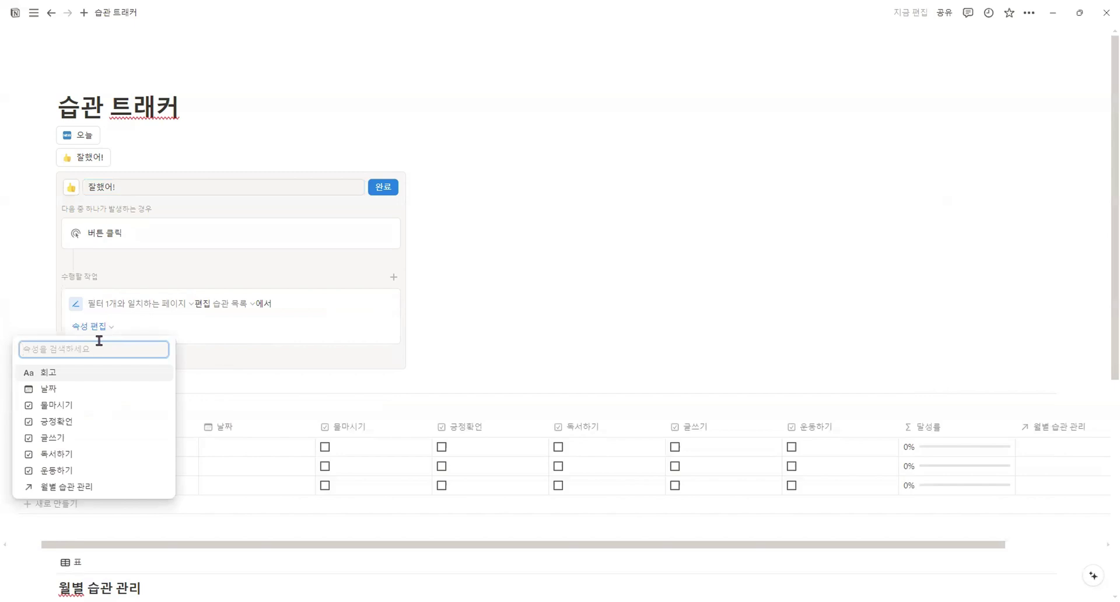
click(95, 412)
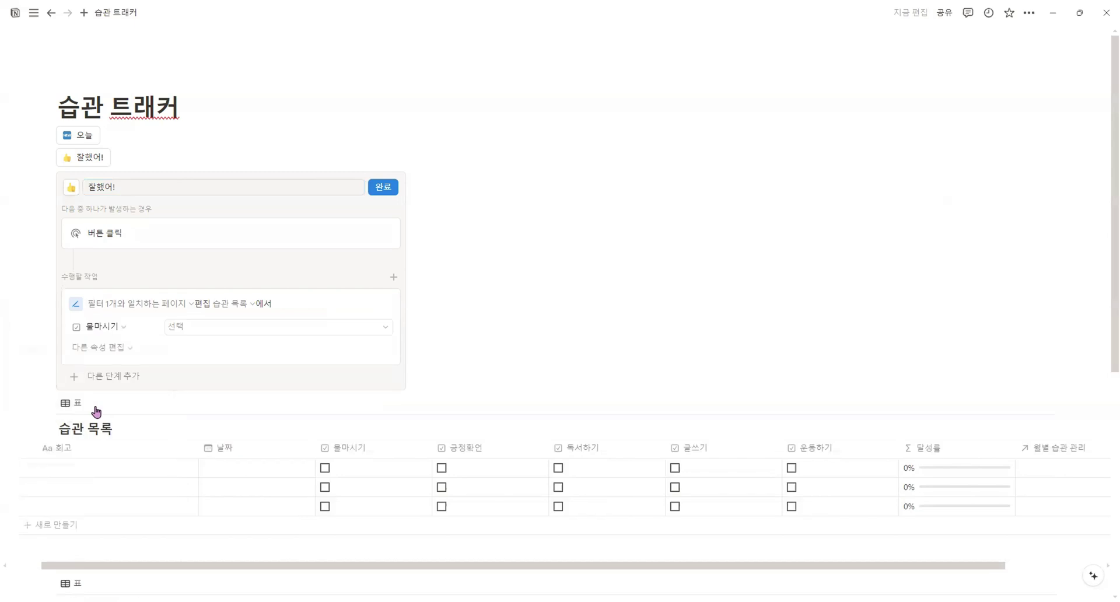
click(223, 336)
click(303, 384)
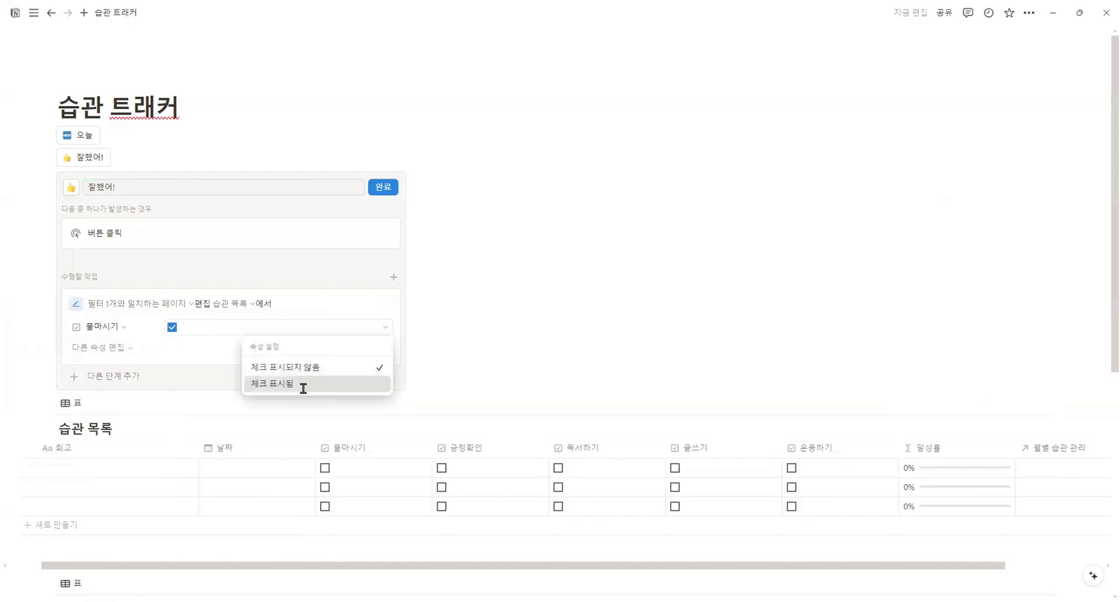
Have the 잘했어! button's edit action also set the 긍정확언 and 글쓰기 properties to 체크 표시됨
click(102, 348)
click(91, 428)
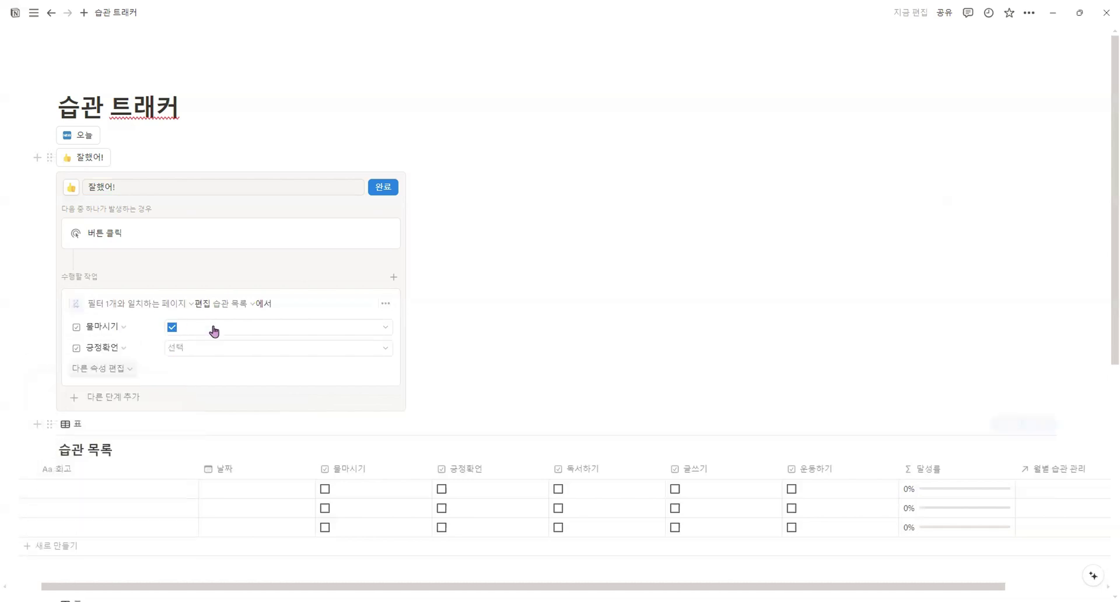
click(209, 345)
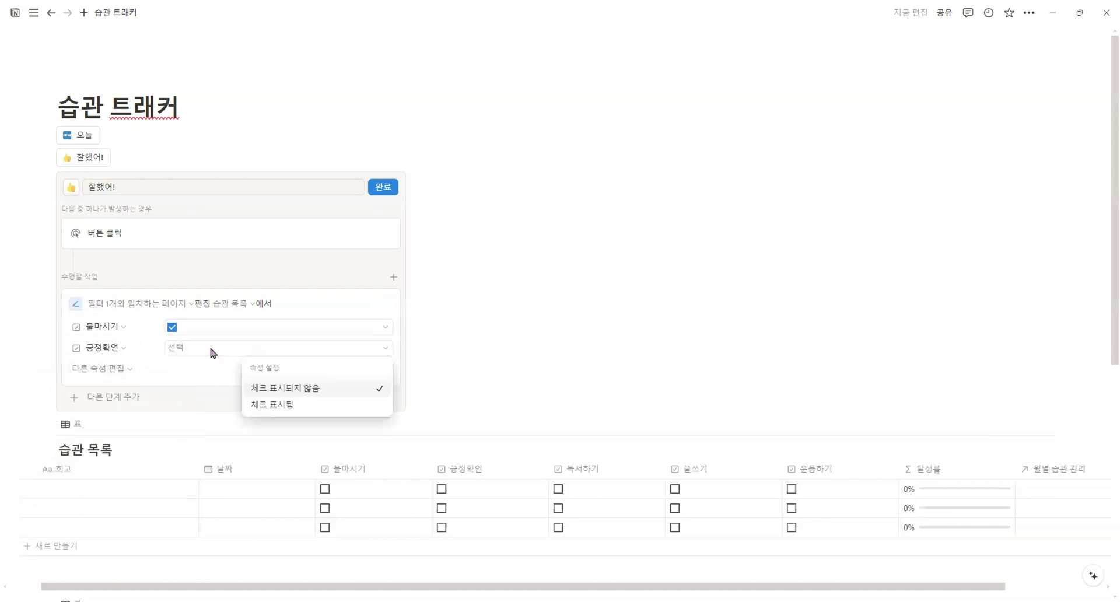
click(297, 405)
click(96, 370)
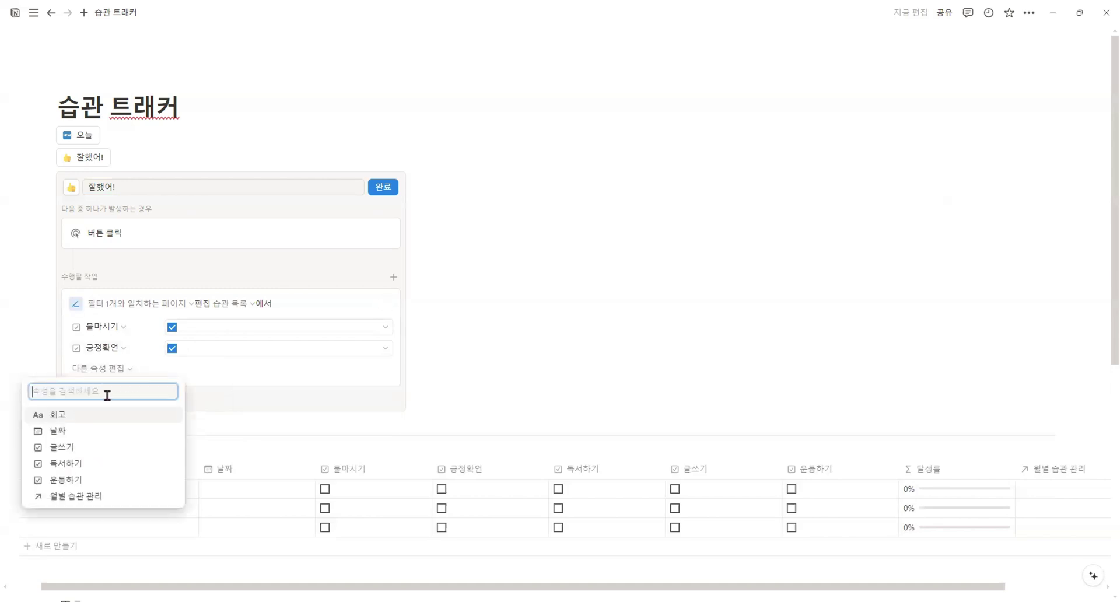
click(113, 447)
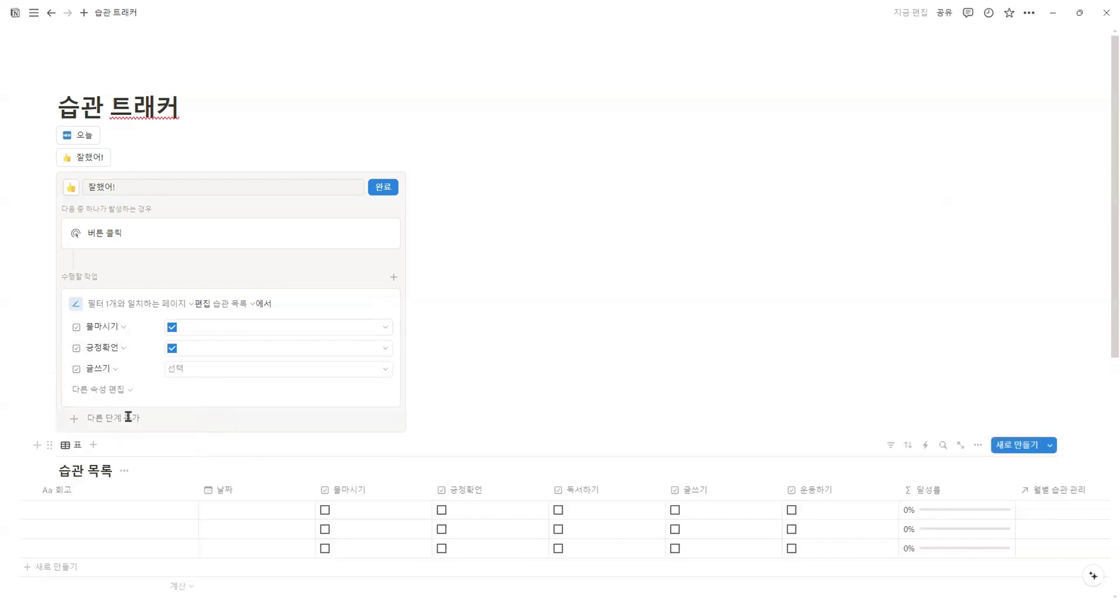
click(220, 369)
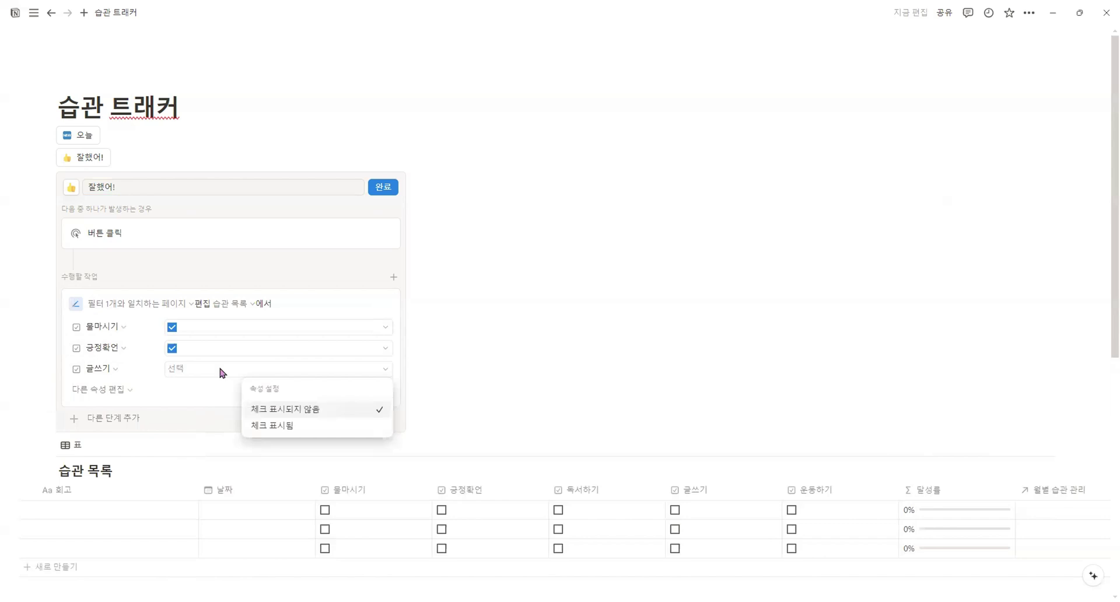
click(316, 428)
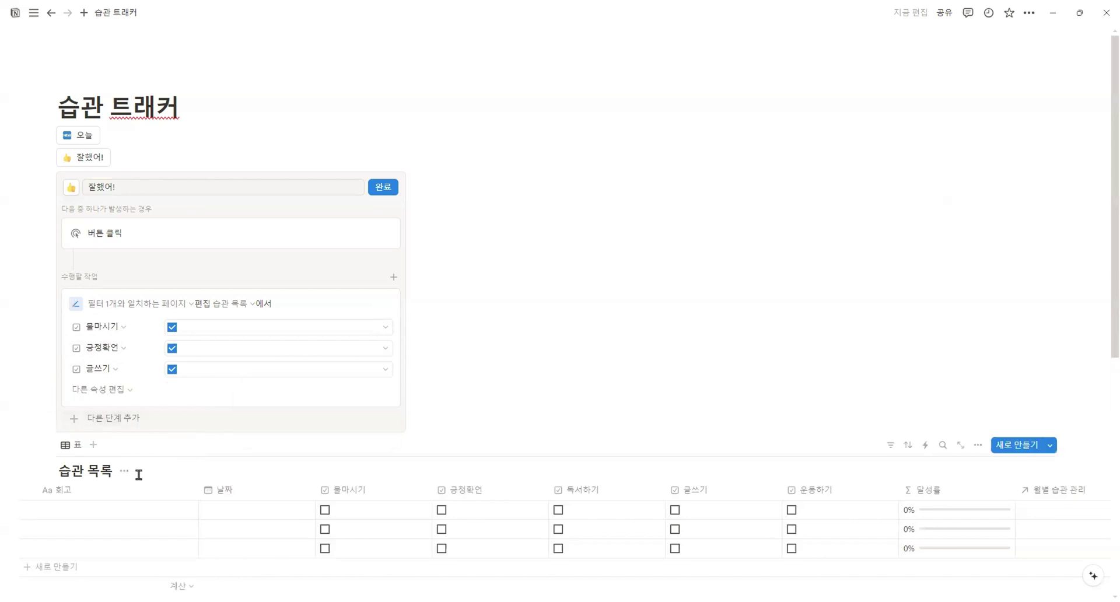
Add the 독서하기 and 운동하기 properties to the edit action as 체크 표시됨, and finish the 잘했어! button
click(100, 399)
click(82, 473)
click(225, 391)
click(288, 448)
click(98, 410)
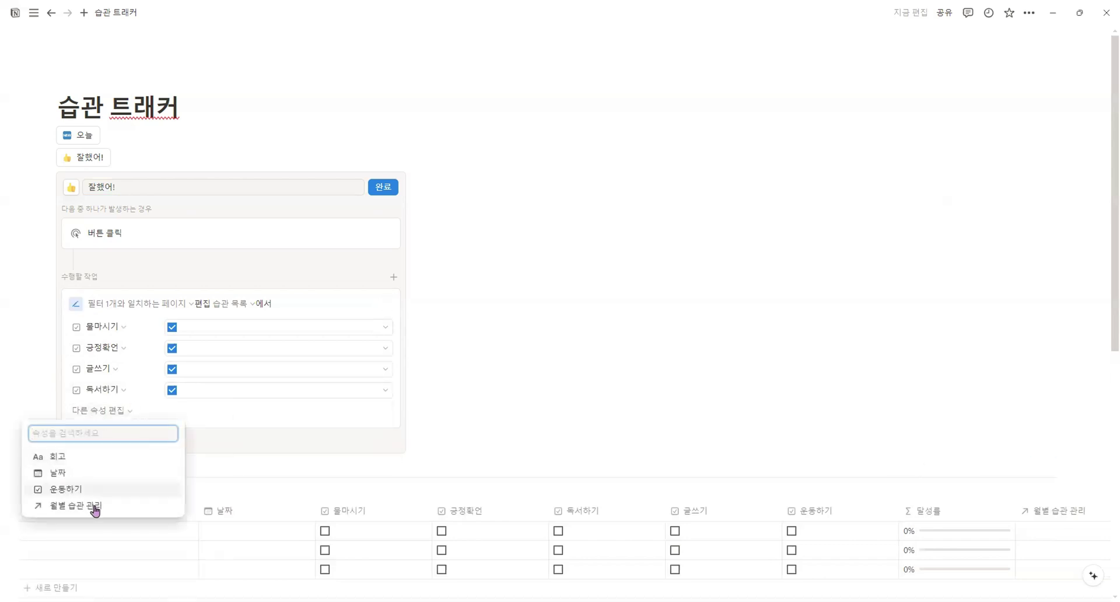
click(87, 489)
click(219, 411)
click(285, 451)
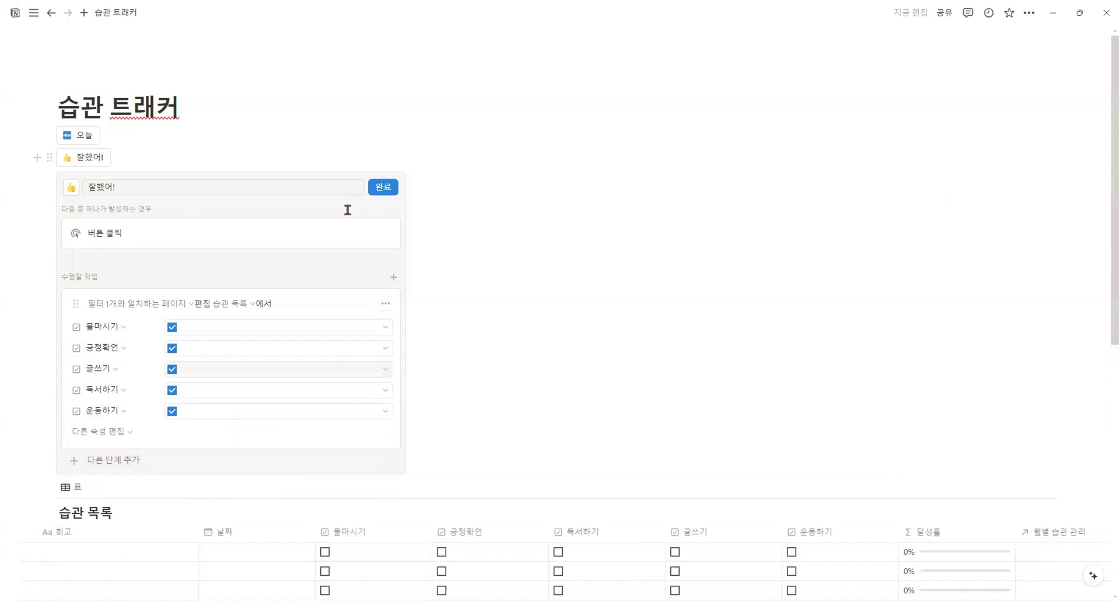
click(383, 187)
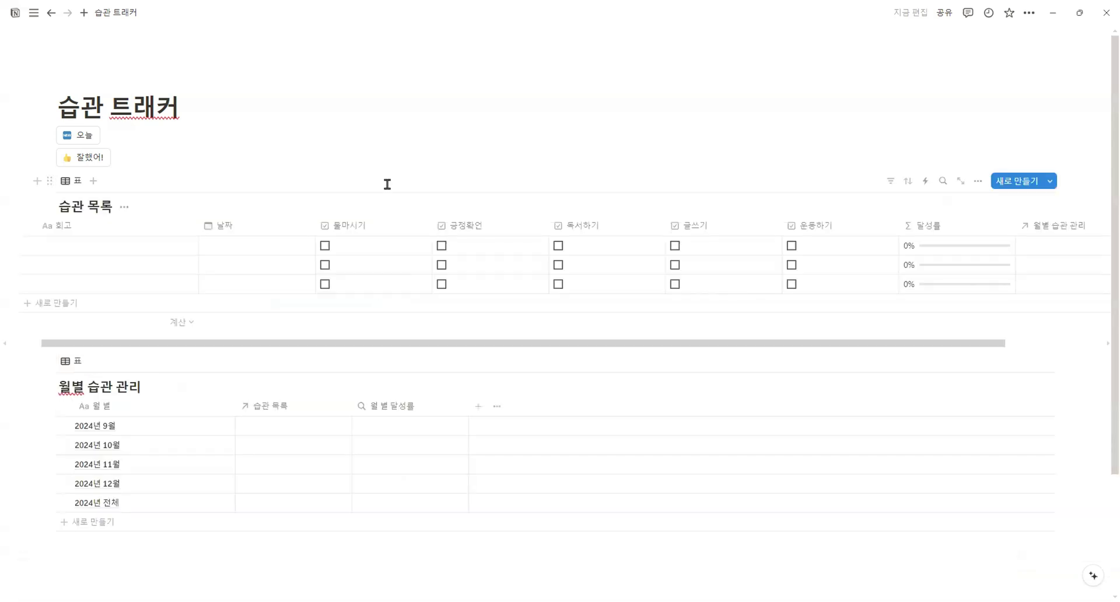
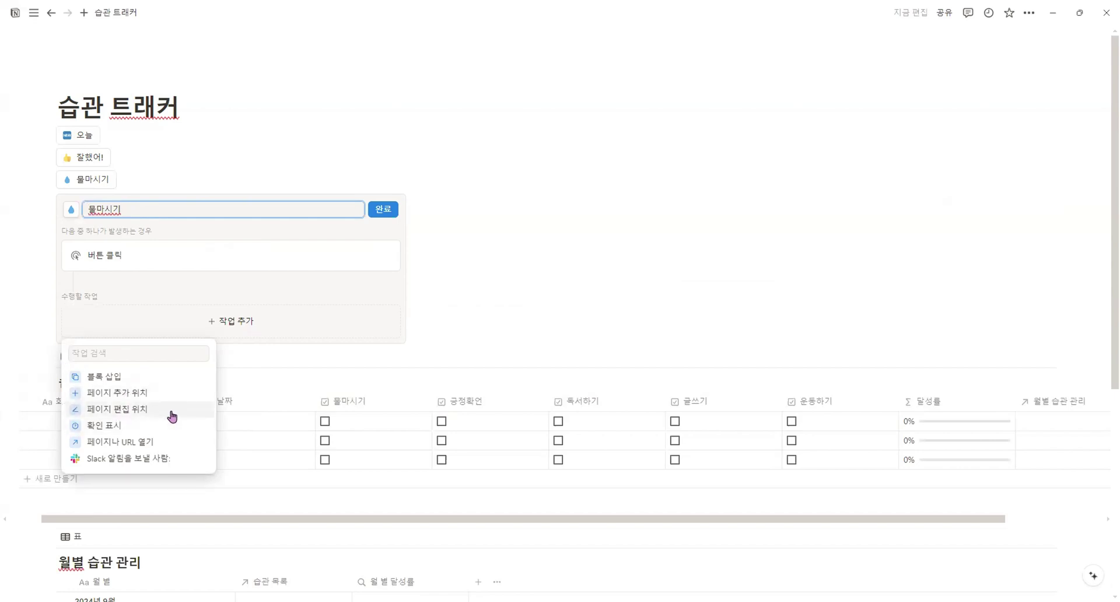
Give the 물마시기 button an action that edits pages in the 습관 목록 database
click(172, 415)
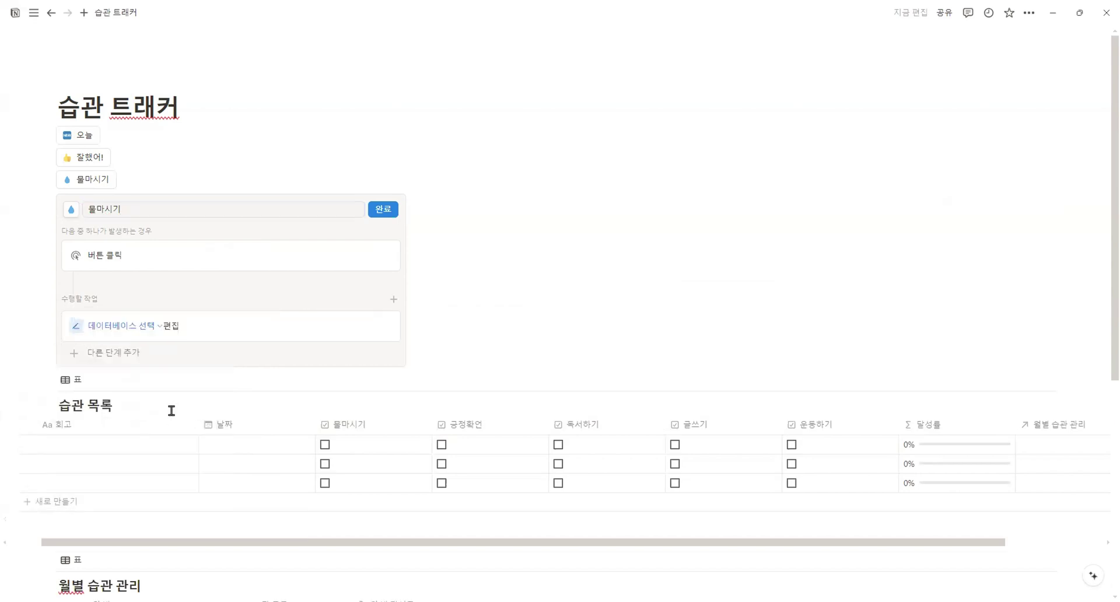
click(134, 328)
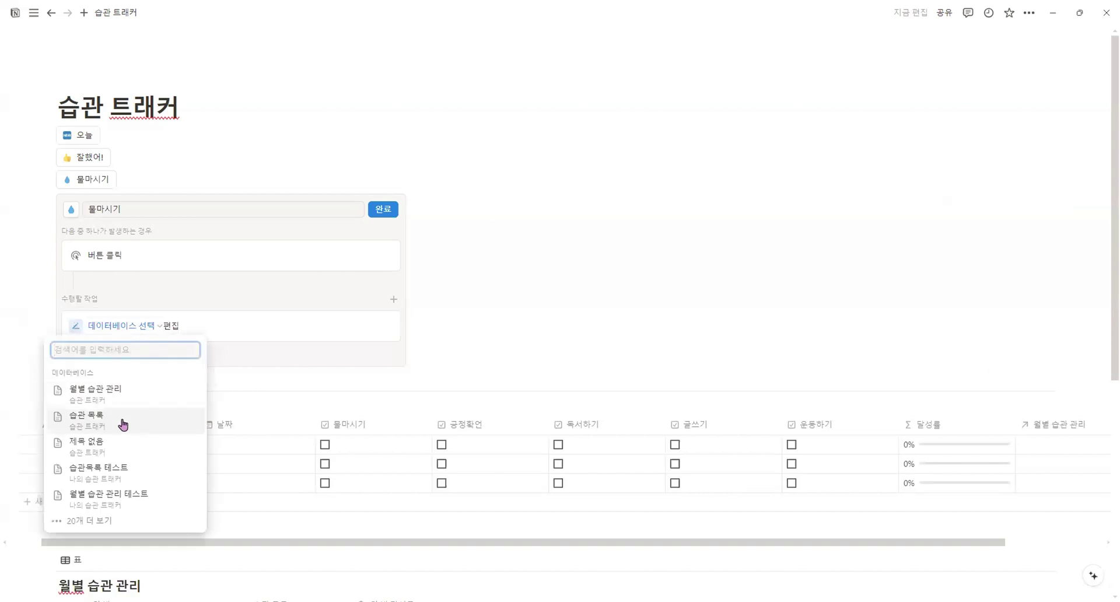
click(122, 425)
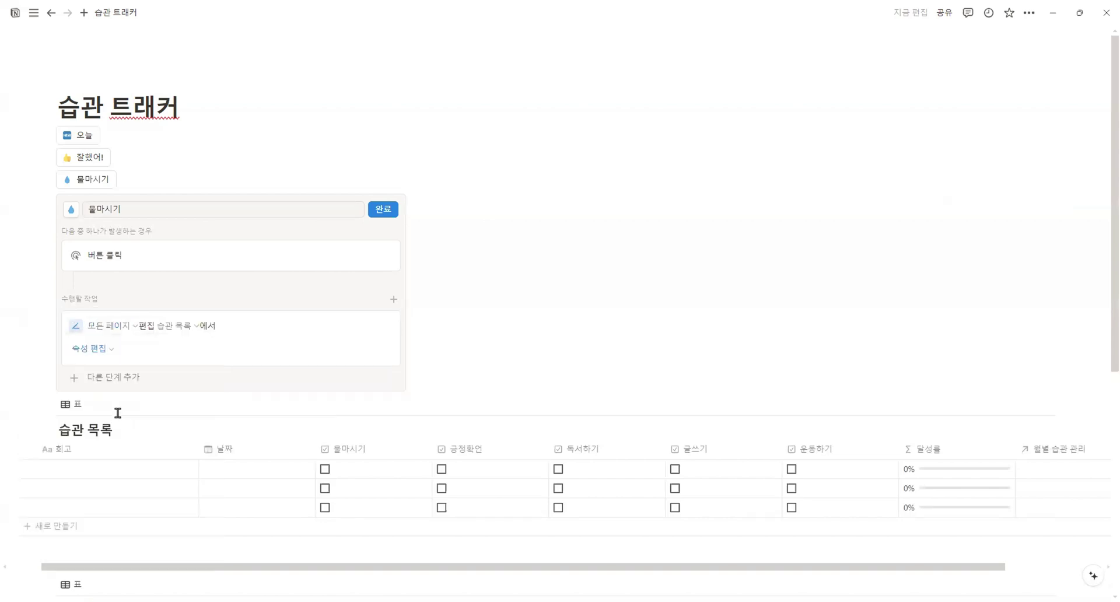
Limit the 물마시기 button's edit action to pages whose 날짜 start date is relative to today, set to 이번 일
click(111, 326)
click(85, 350)
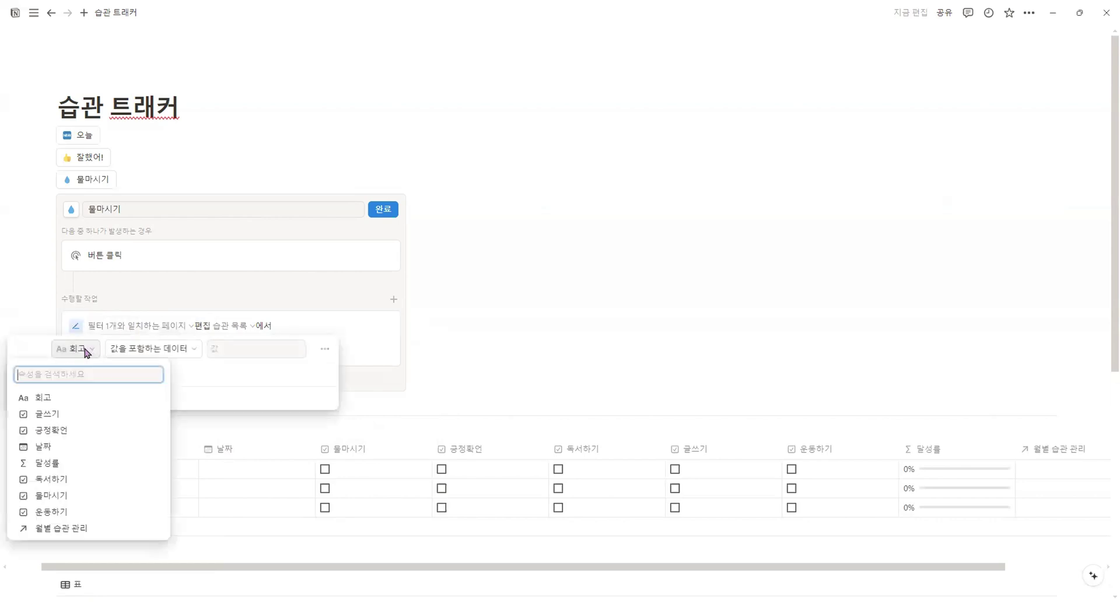
click(93, 448)
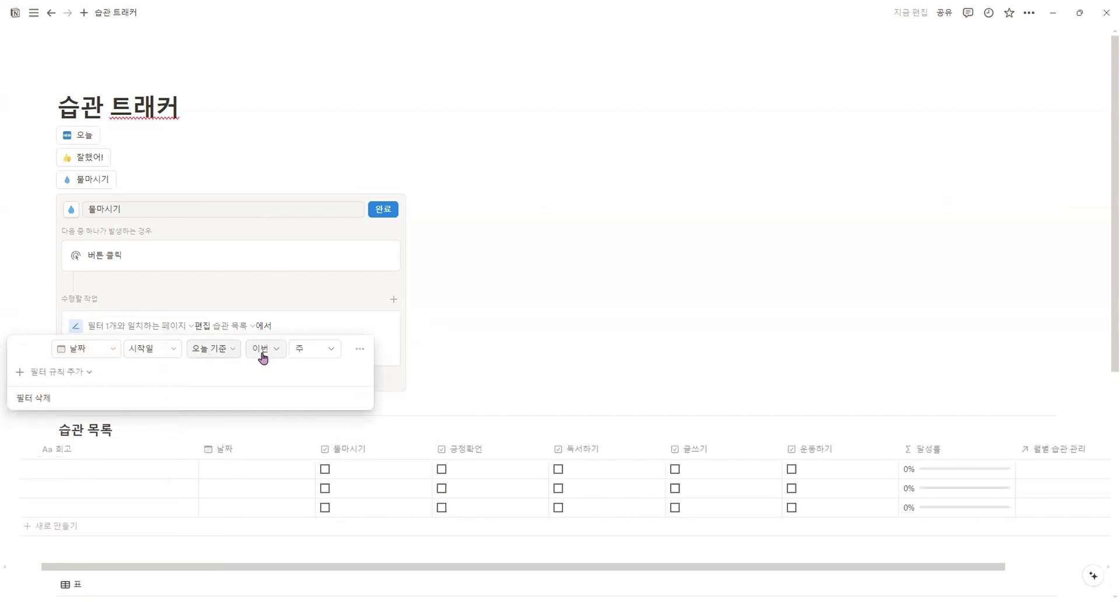
click(304, 349)
click(304, 371)
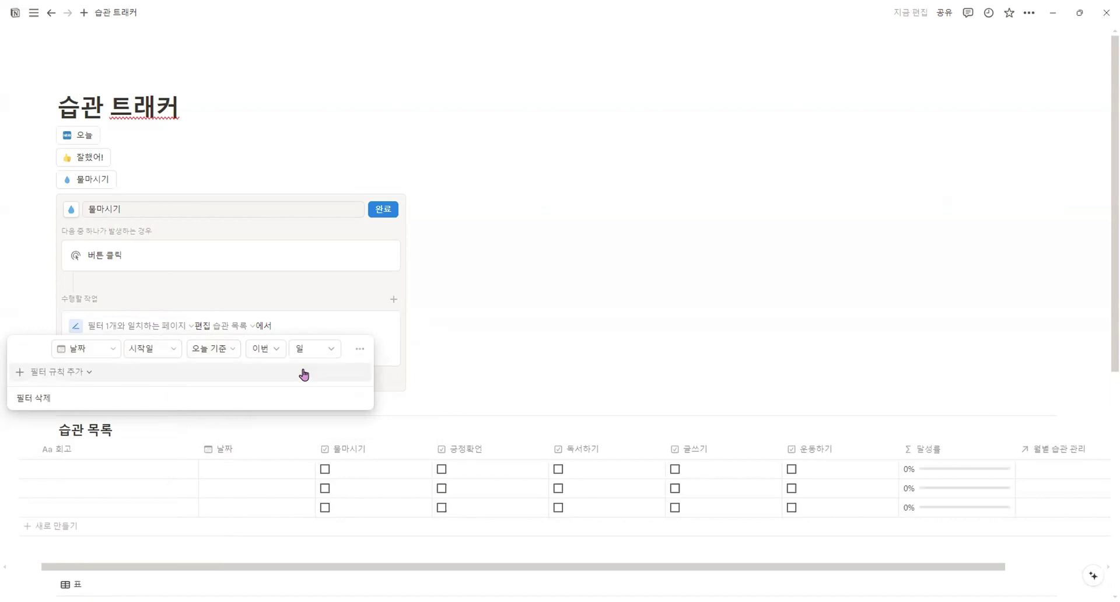
click(330, 322)
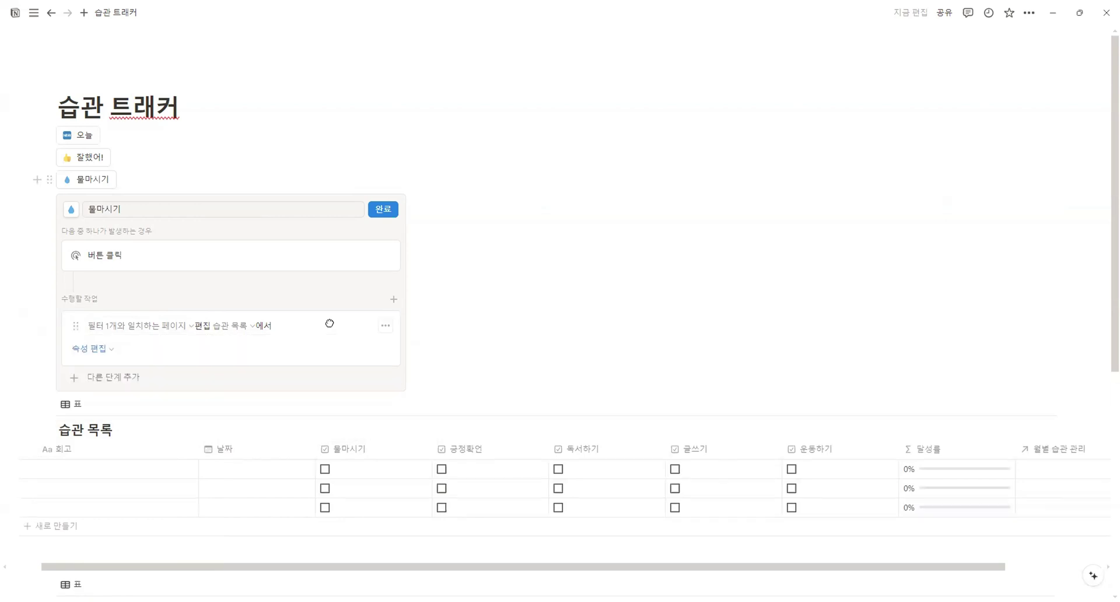
Have the 물마시기 button's edit action set the 물마시기 property to 체크 표시됨, and finish the button
click(88, 352)
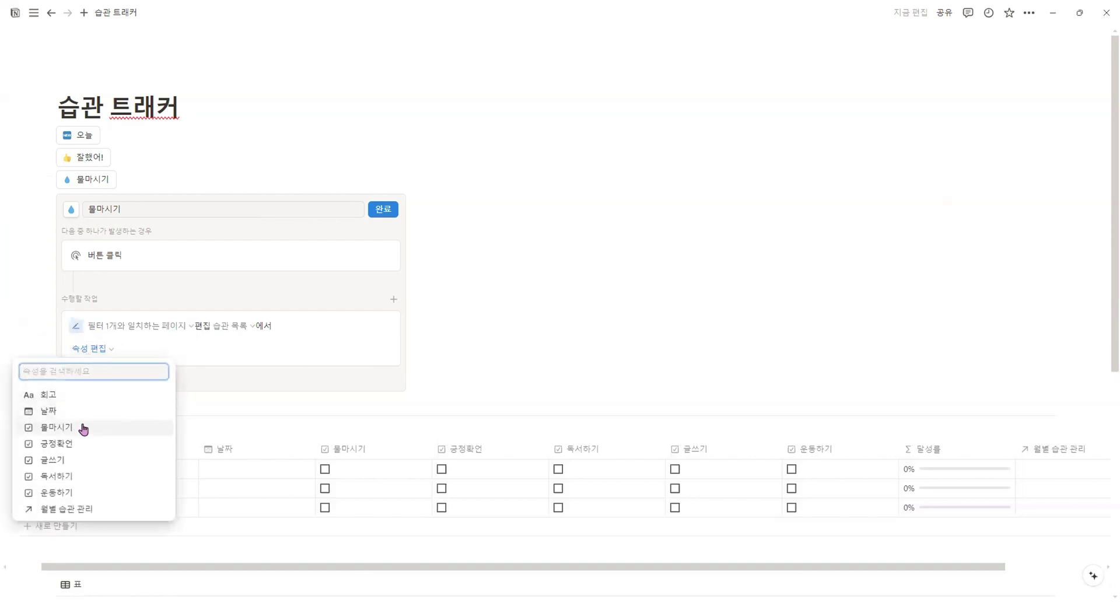
click(84, 428)
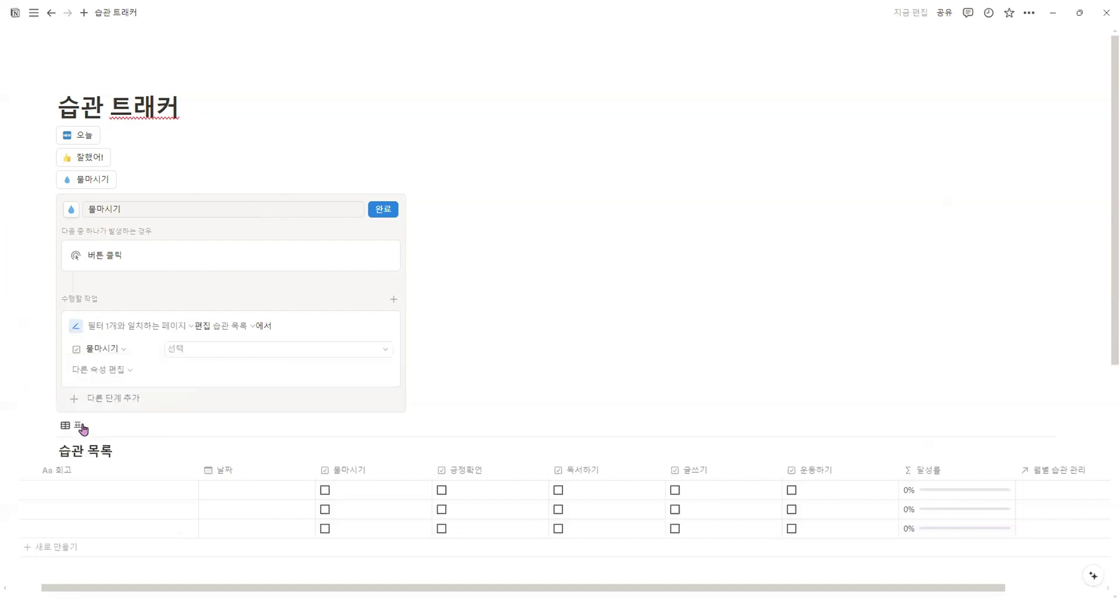
click(224, 353)
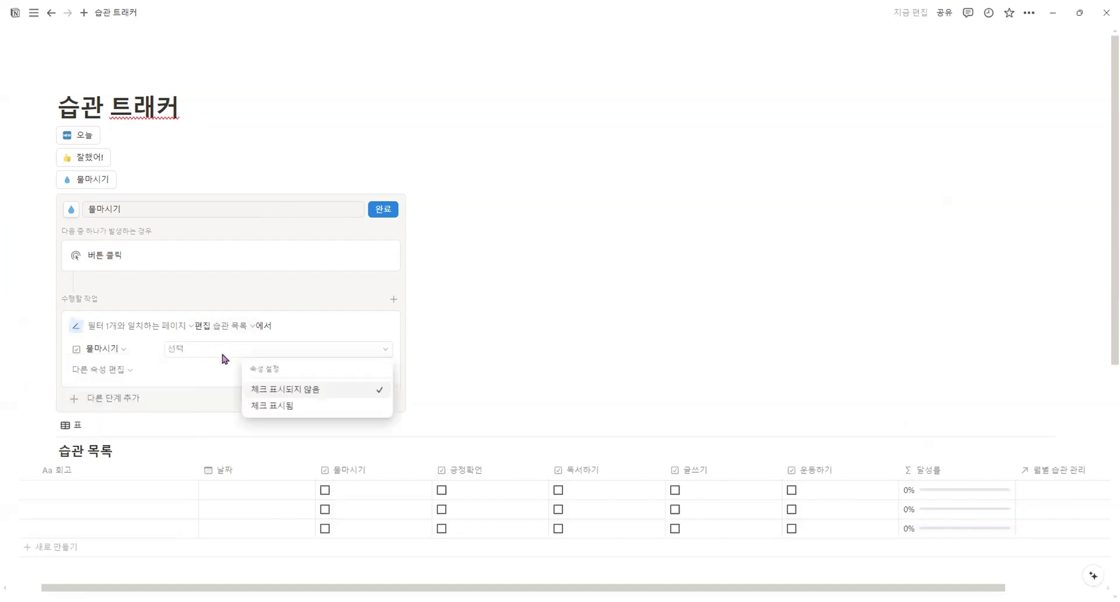
click(315, 414)
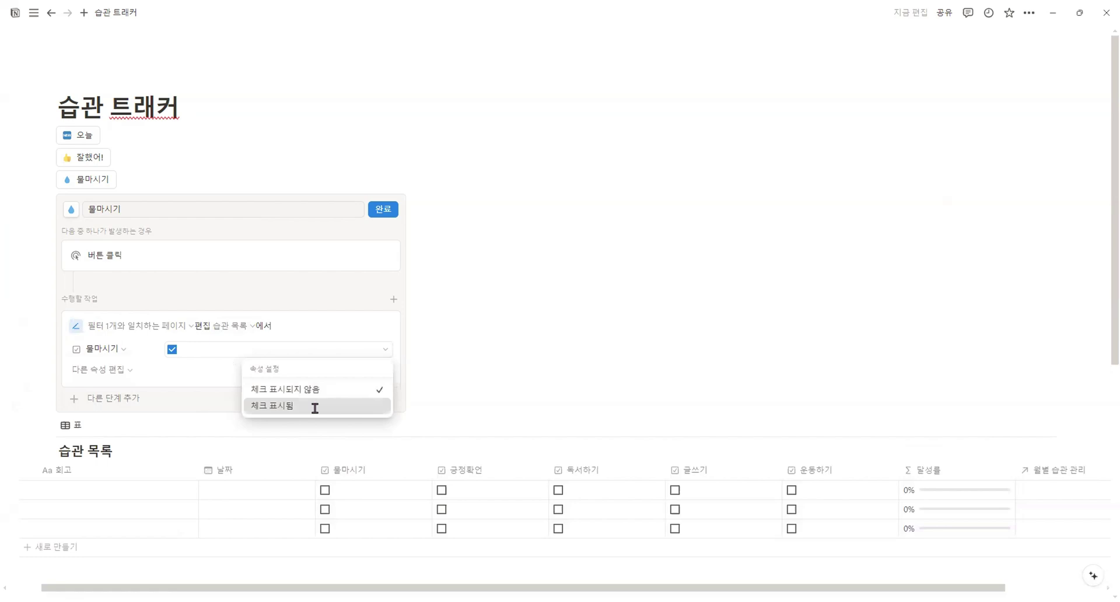
click(393, 211)
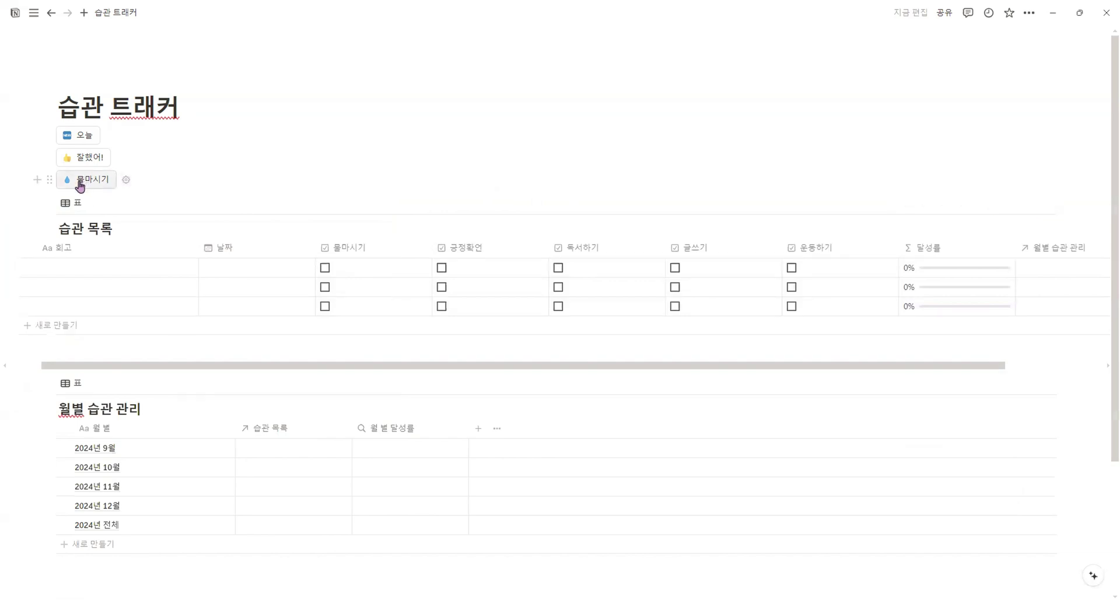
Duplicate the 물마시기 button four times
click(49, 182)
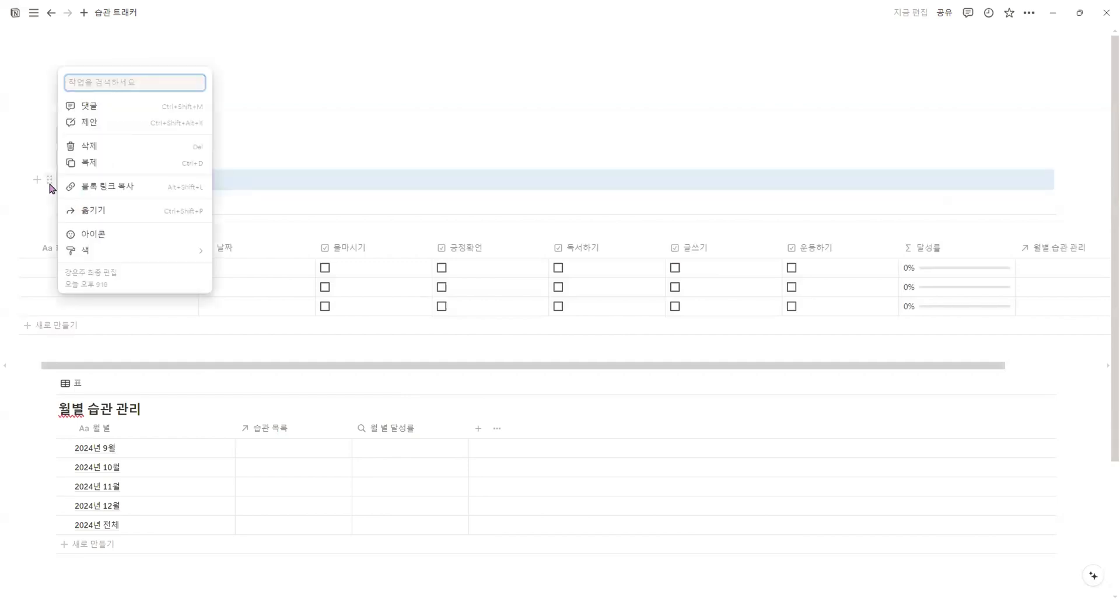
click(113, 167)
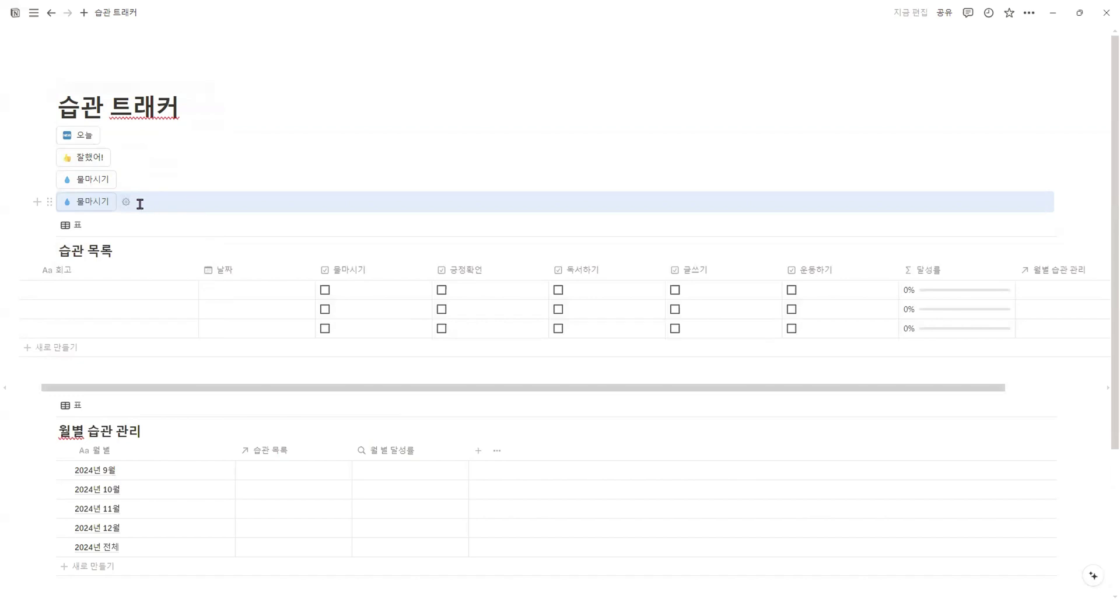
key(ctrl+d)
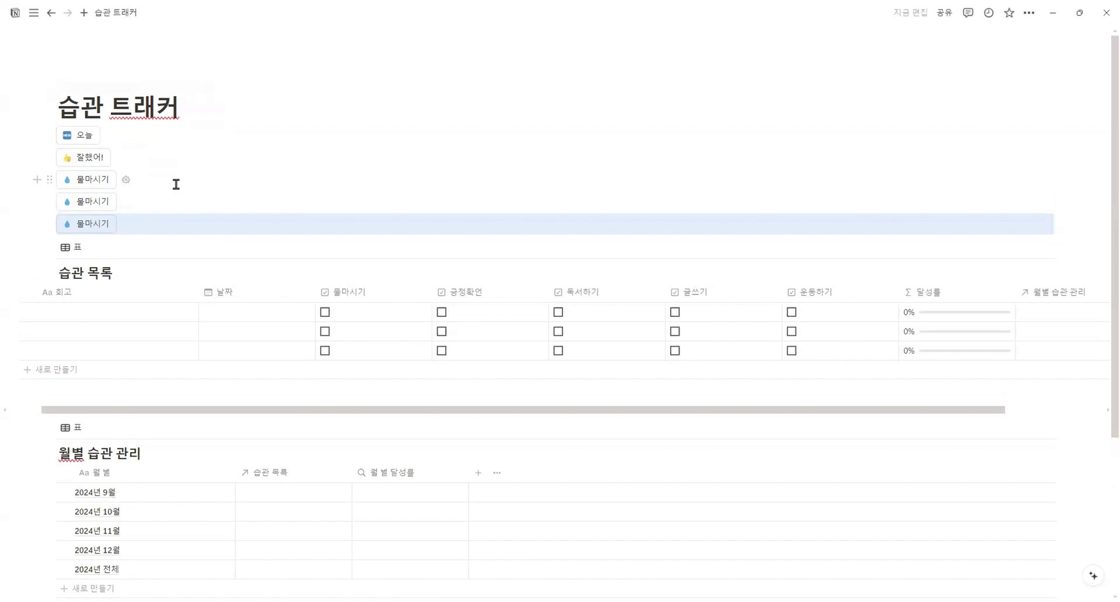
key(ctrl+d)
key(ctrl+d)
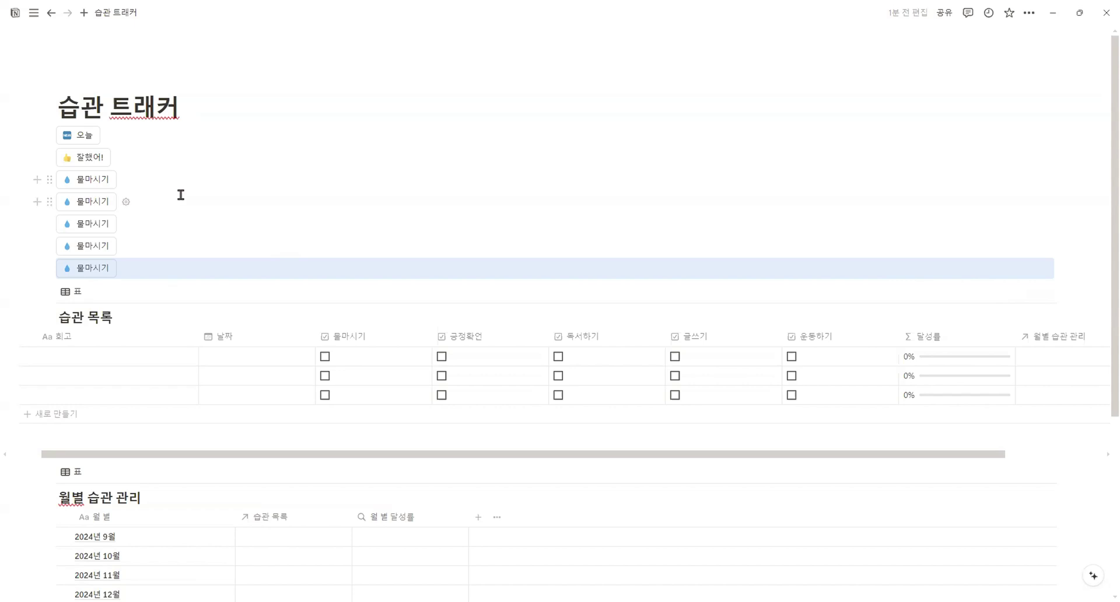
Change the icon of the first duplicated 물마시기 button to the red lips emoji, found by searching for mouth
click(126, 203)
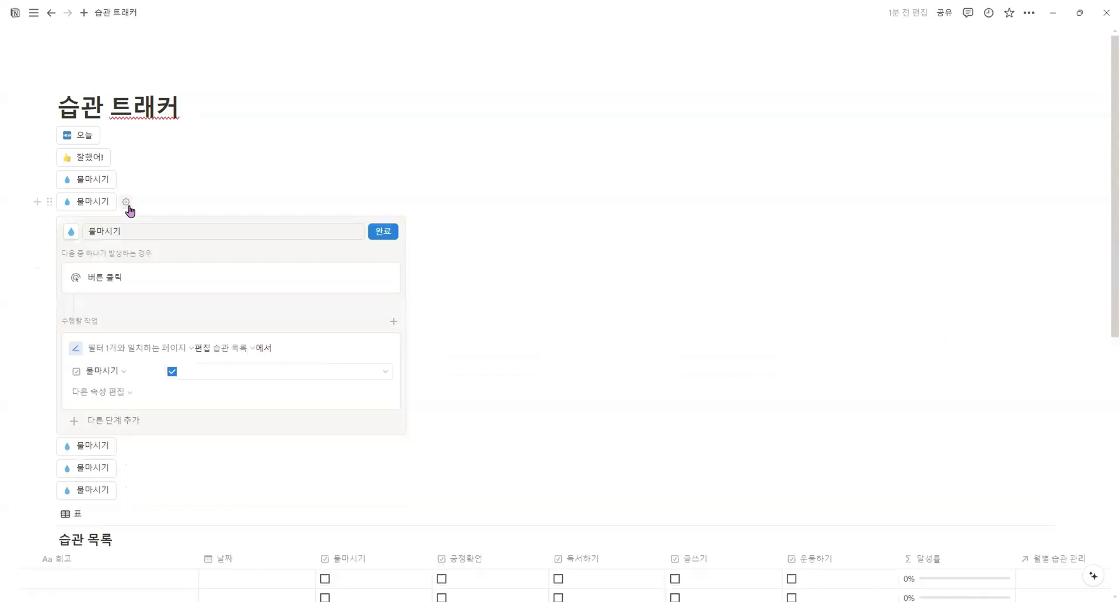
click(71, 232)
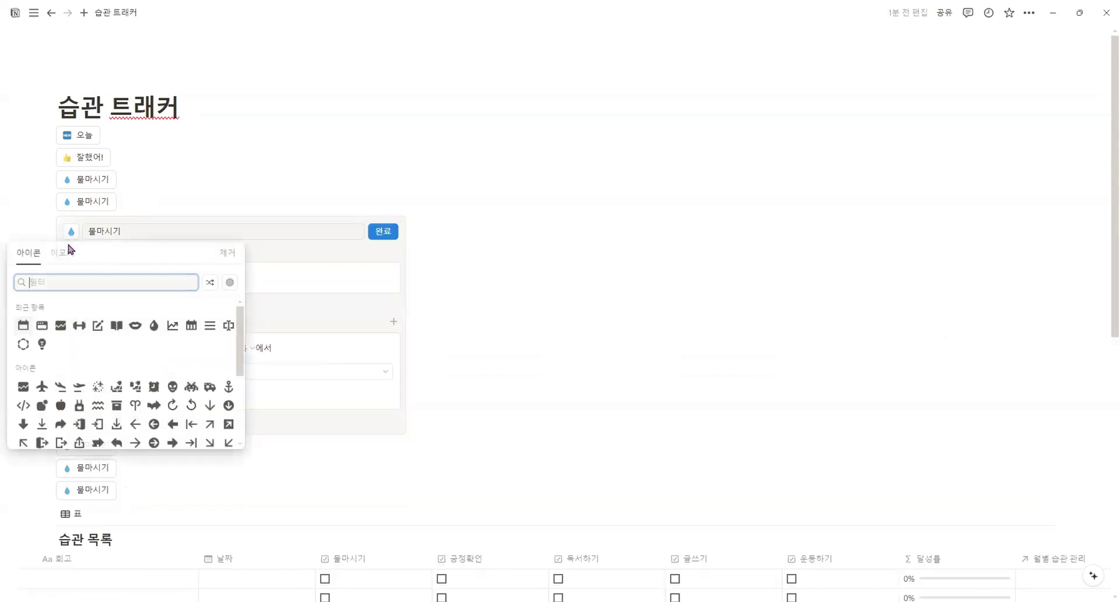
click(74, 255)
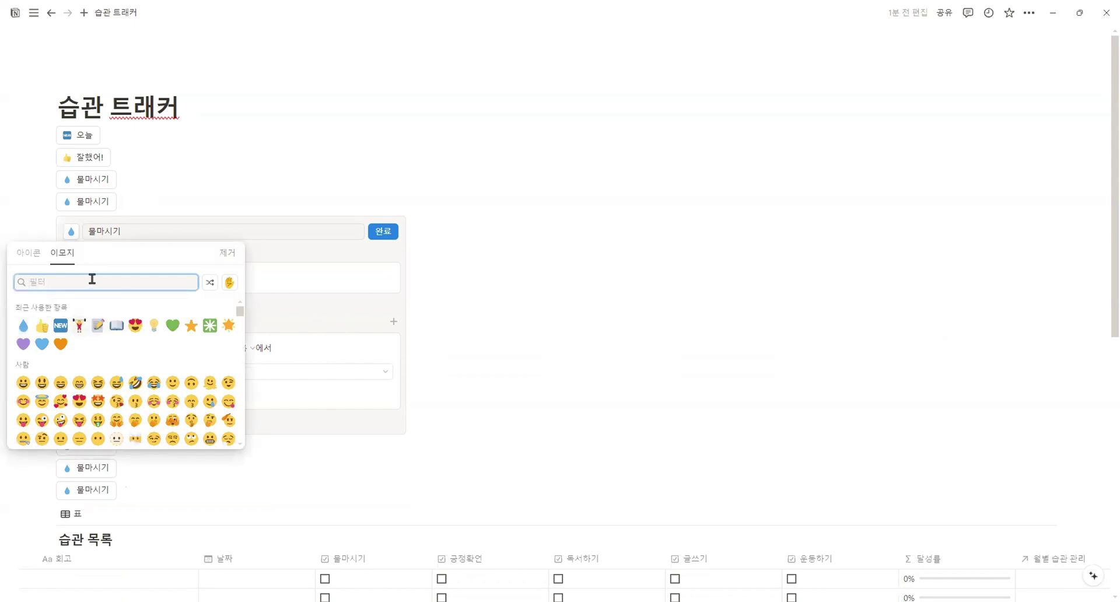
text(mo)
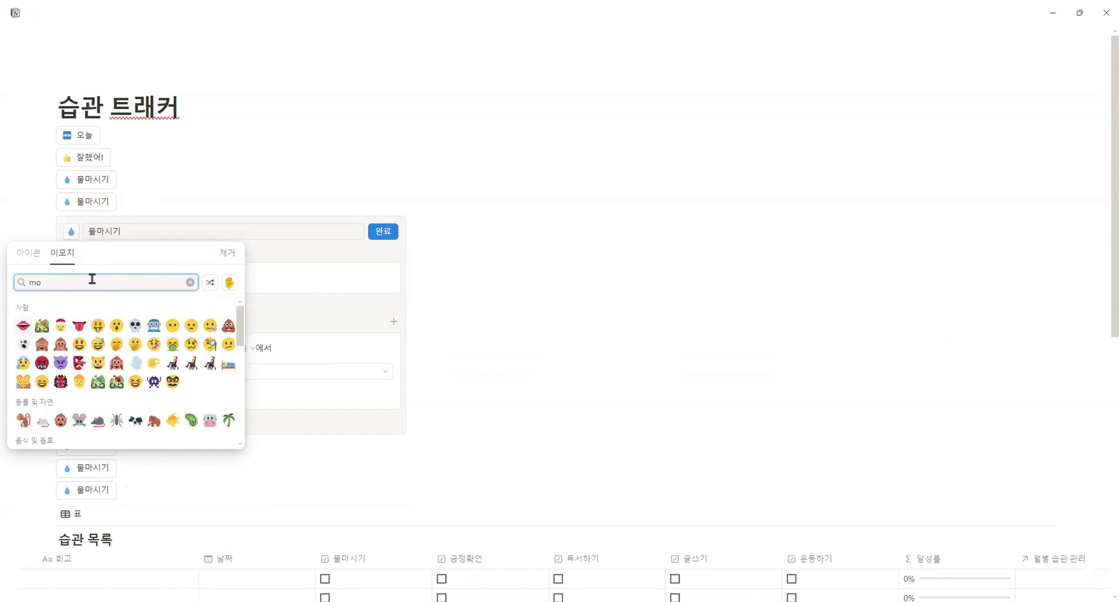
text(uth)
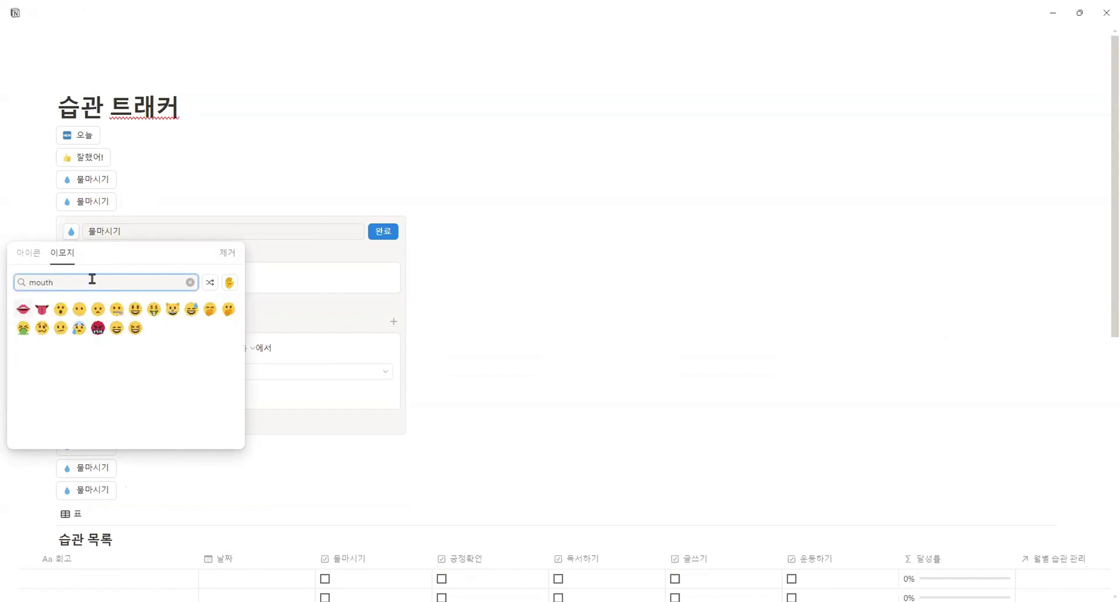
click(24, 309)
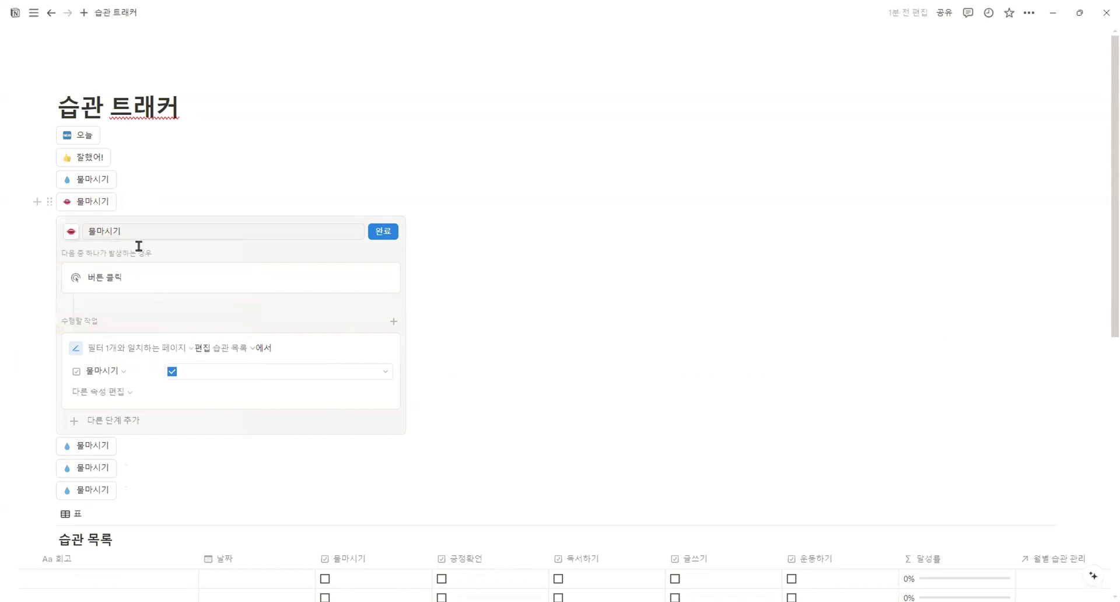
Rename the duplicated button with the lips icon as 긍정확언
click(172, 230)
key(BackSpace)
key(BackSpace)
key(BackSpace)
key(BackSpace)
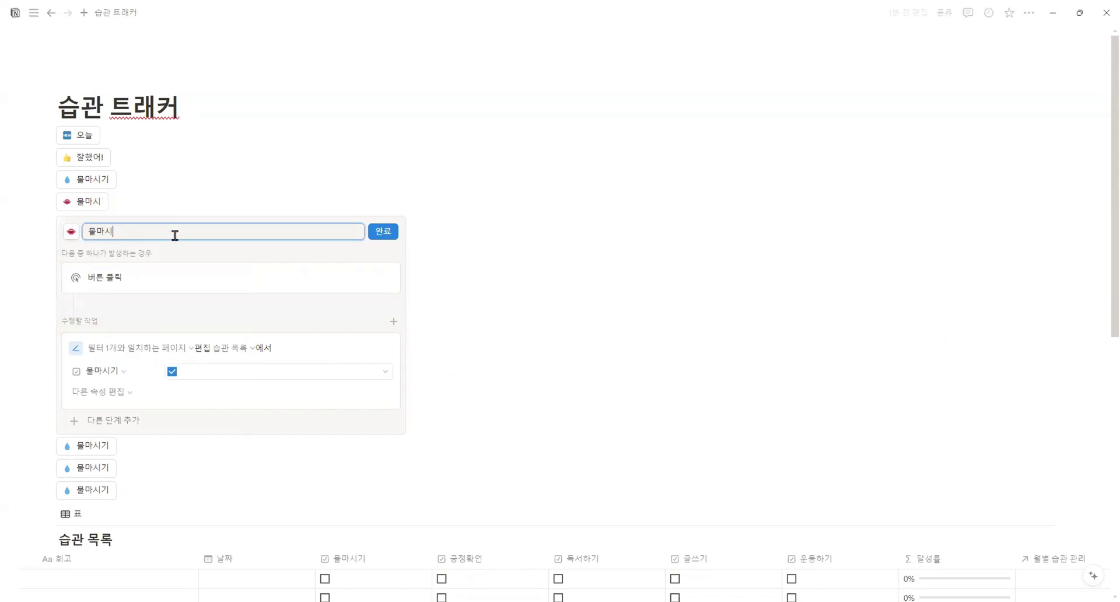
text(rmdwj)
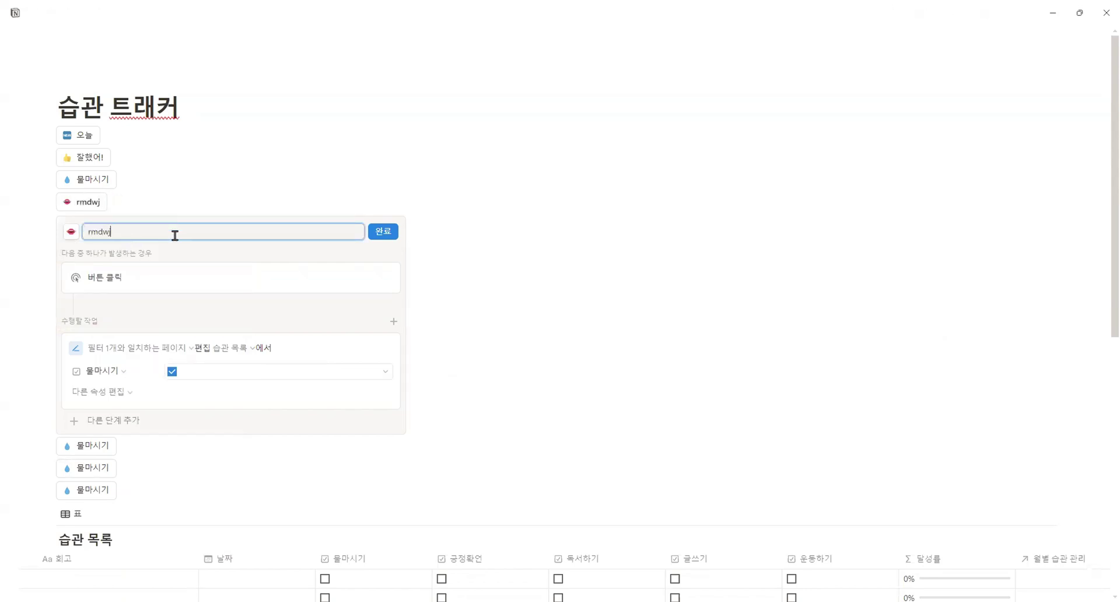
key(BackSpace)
key(BackSpace)
key(BackSpace)
key(BackSpace)
key(BackSpace)
text(긍정확언)
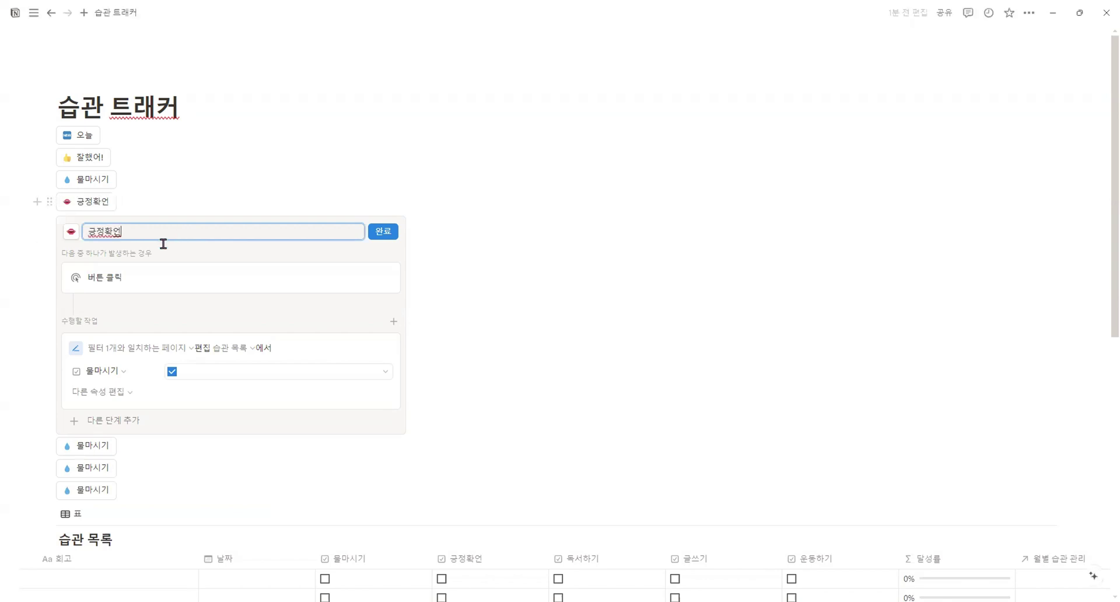
Have the 긍정확언 button's edit action set the 긍정확언 property to 체크 표시됨, and finish the button
click(97, 391)
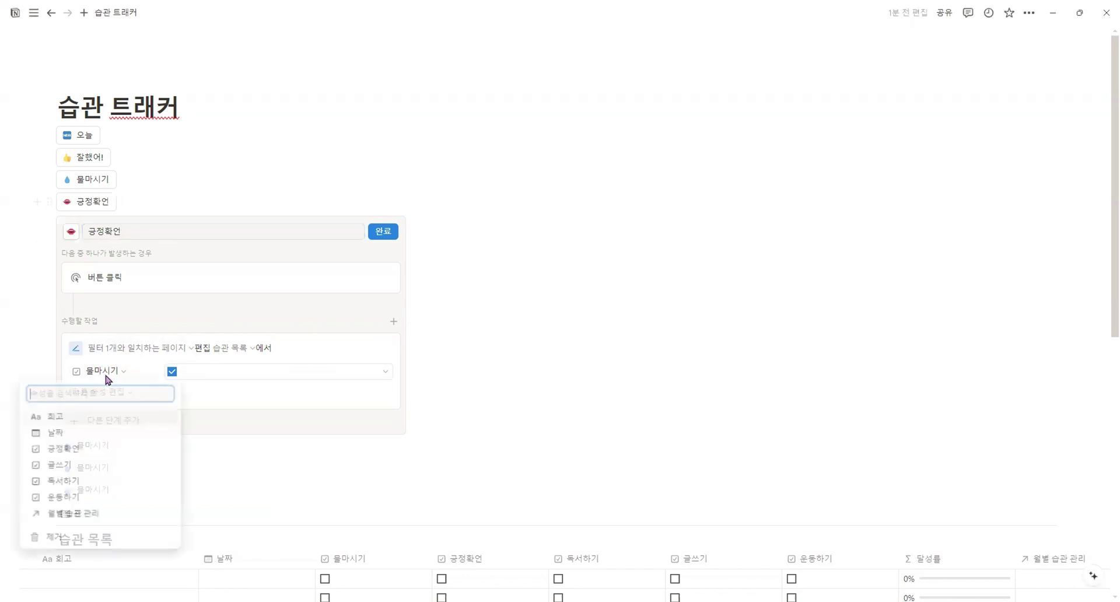
click(103, 456)
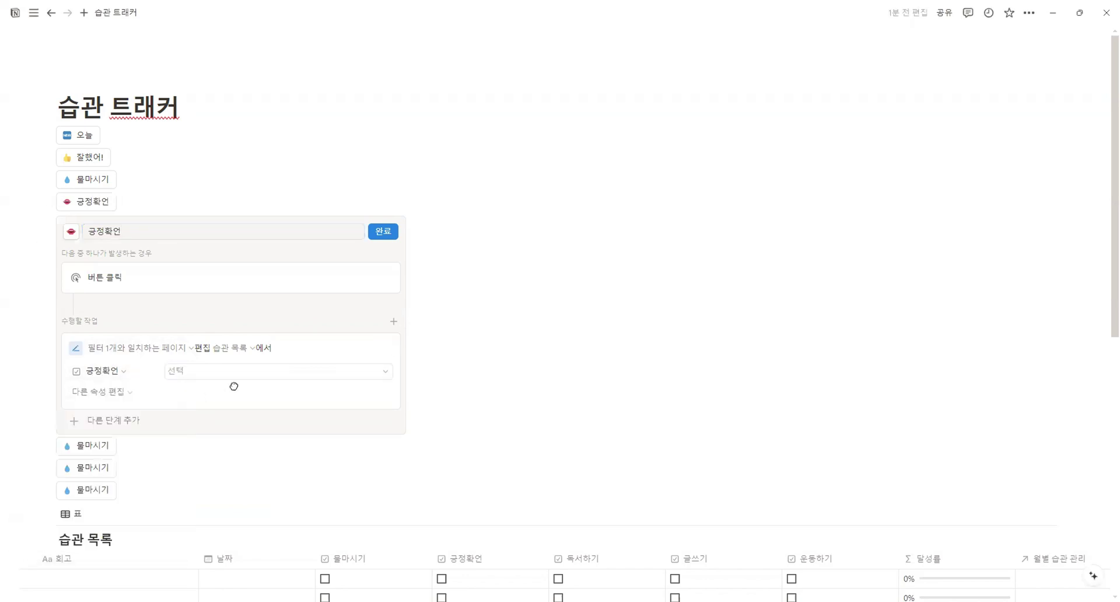
click(247, 374)
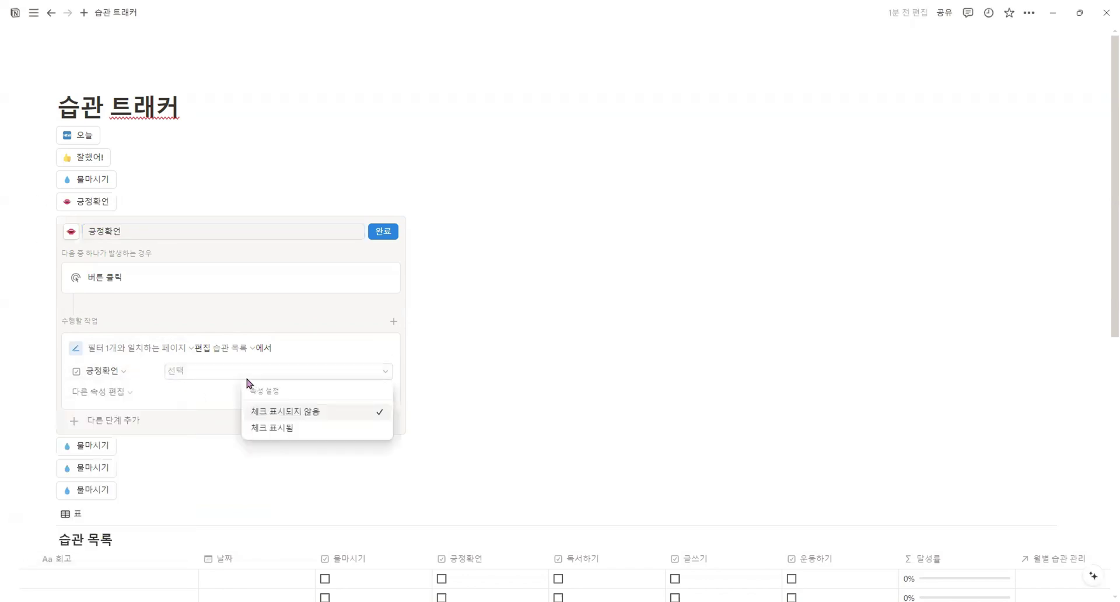
click(298, 428)
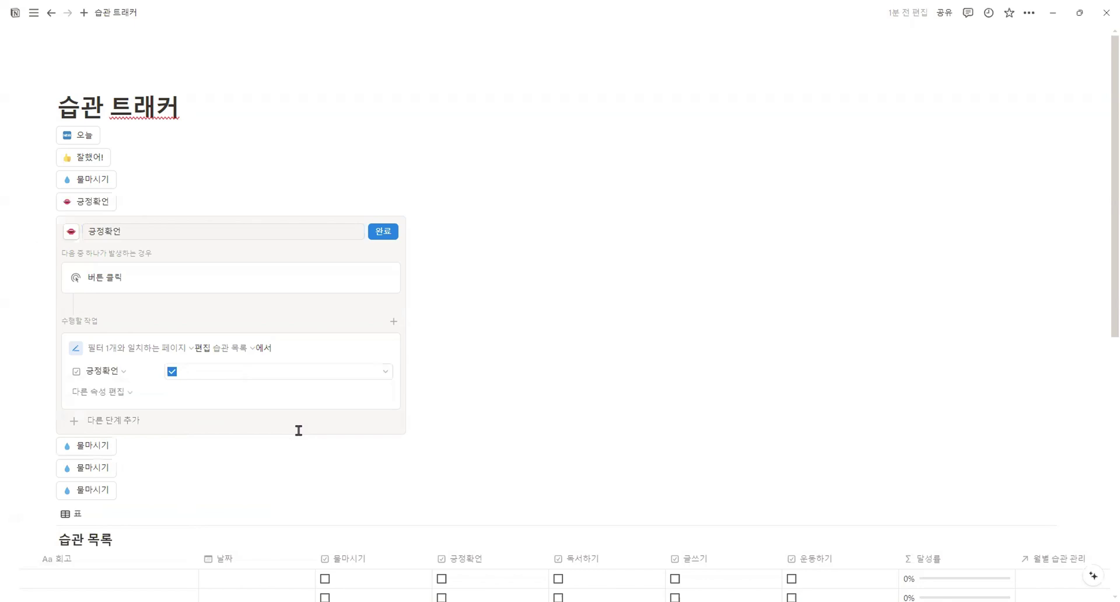
click(383, 236)
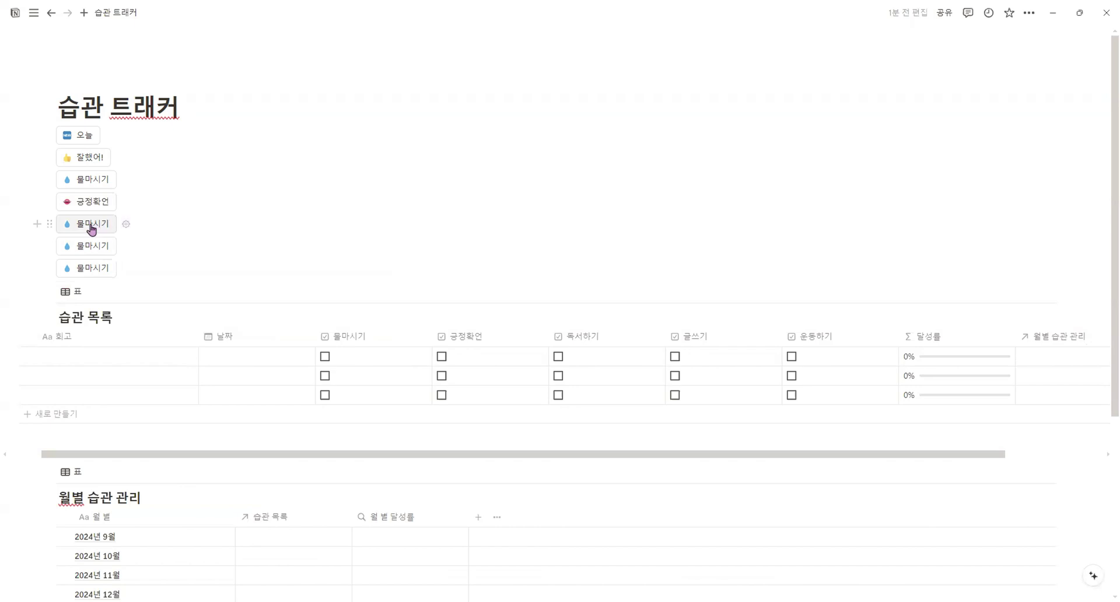
Change the icon of the first remaining 물마시기 duplicate to the open book emoji and rename the button as 독서하기
click(126, 224)
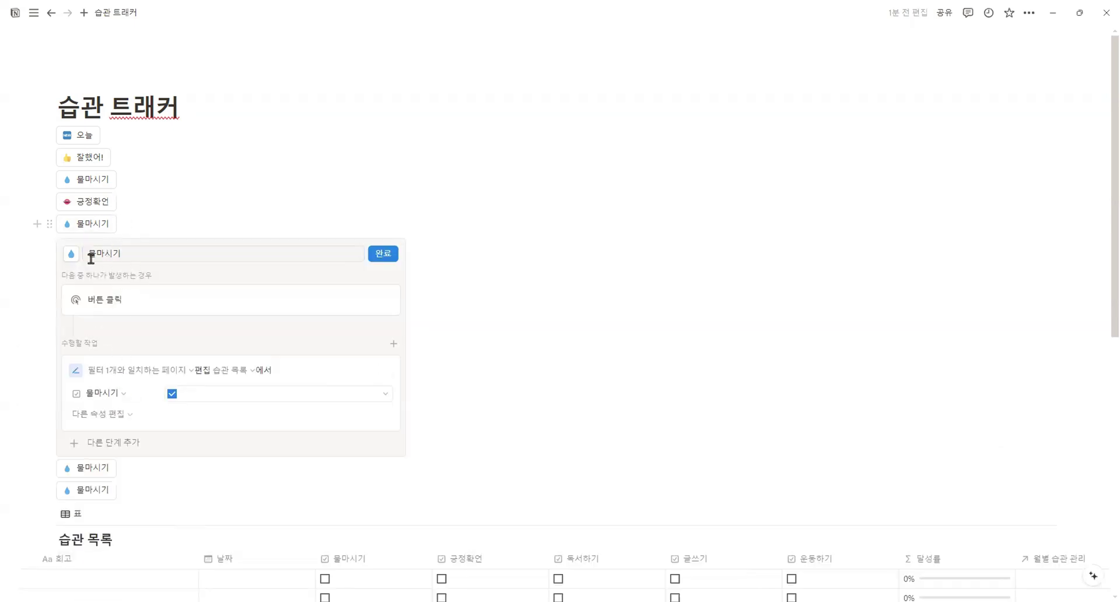
click(73, 256)
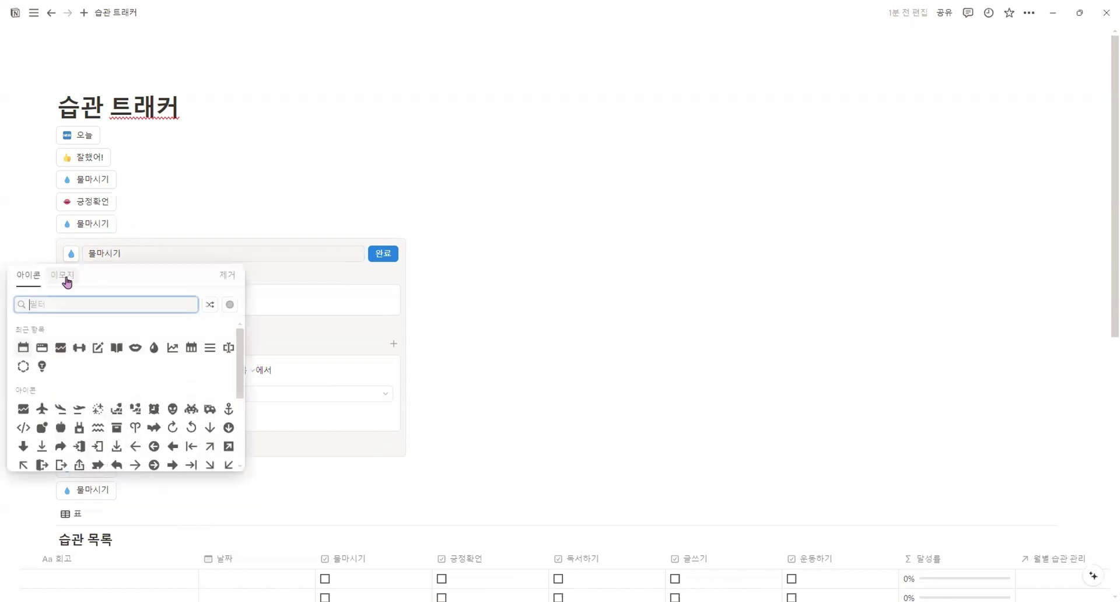
click(67, 280)
click(135, 348)
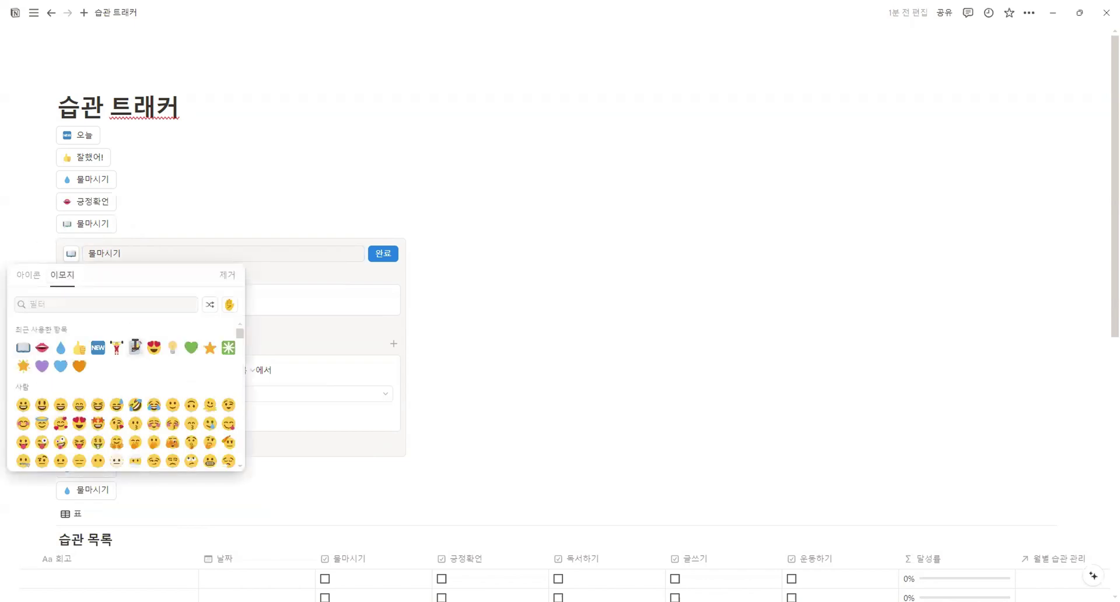
click(137, 257)
key(BackSpace)
key(BackSpace)
key(BackSpace)
key(BackSpace)
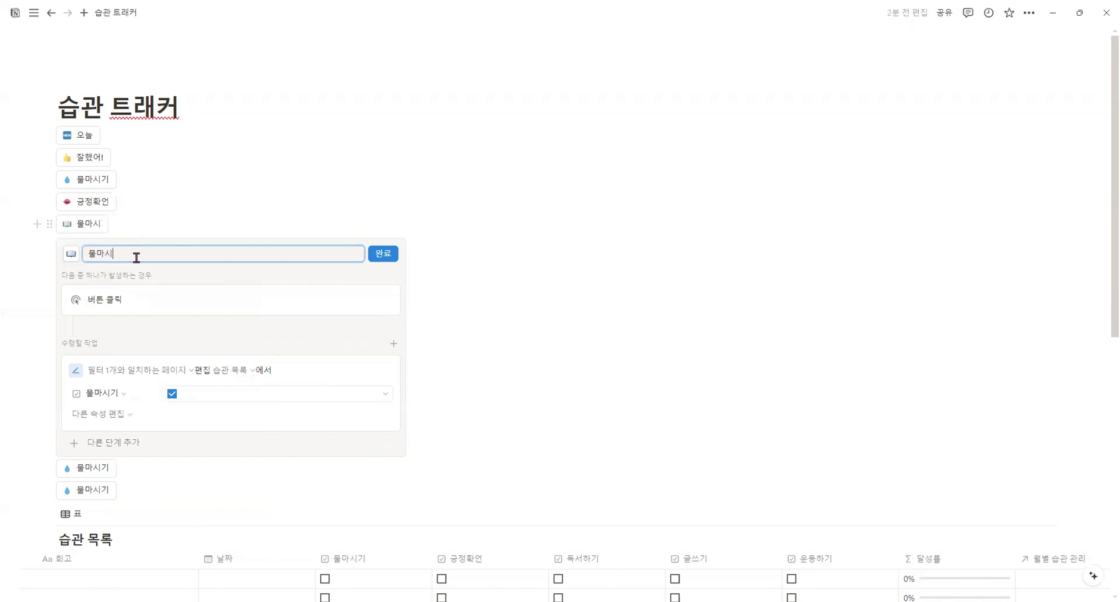
text(독서학)
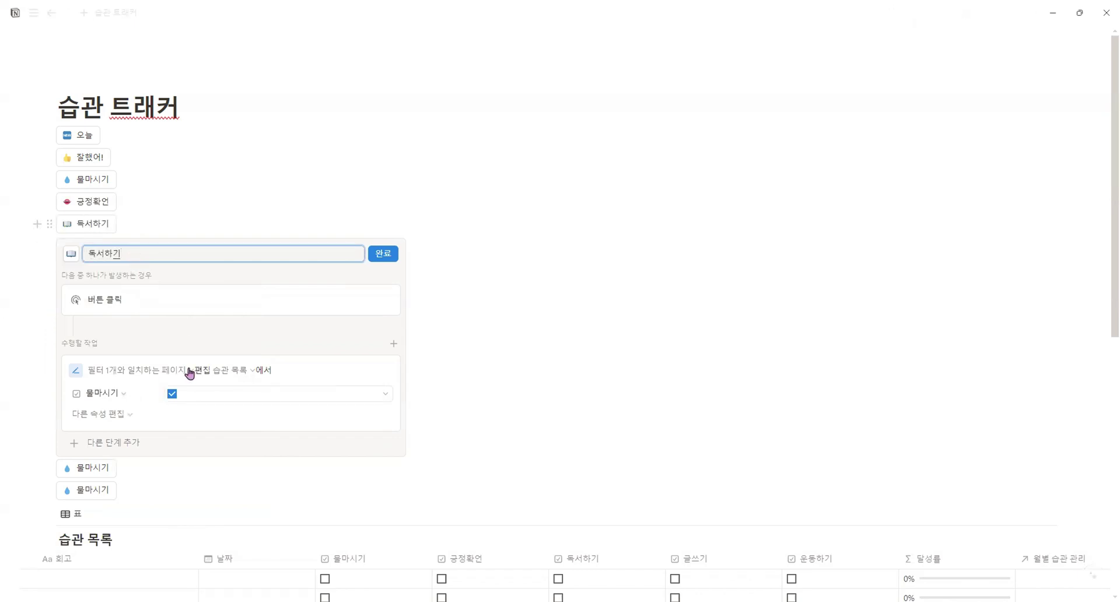
Have the 독서하기 button's edit action set the 독서하기 property to 체크 표시됨, and finish the button
click(101, 406)
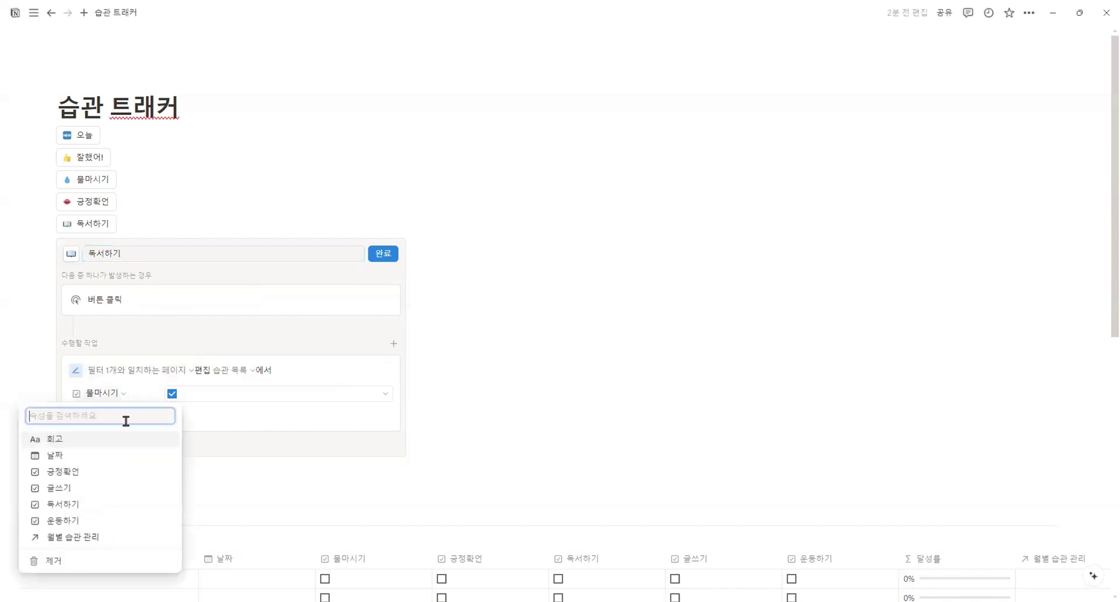
click(127, 501)
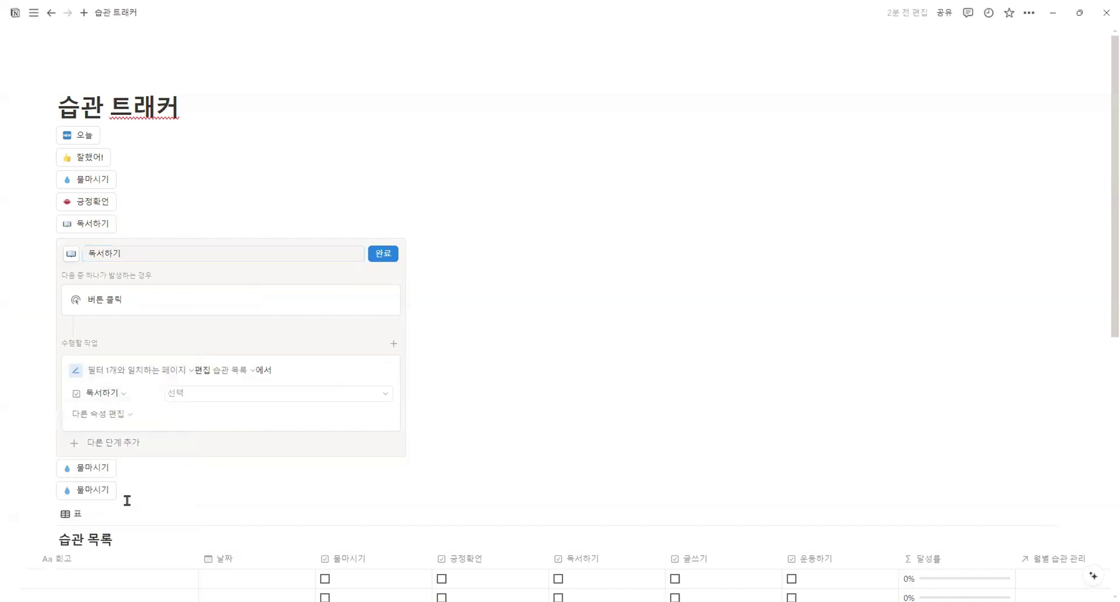
click(287, 393)
click(298, 453)
click(387, 251)
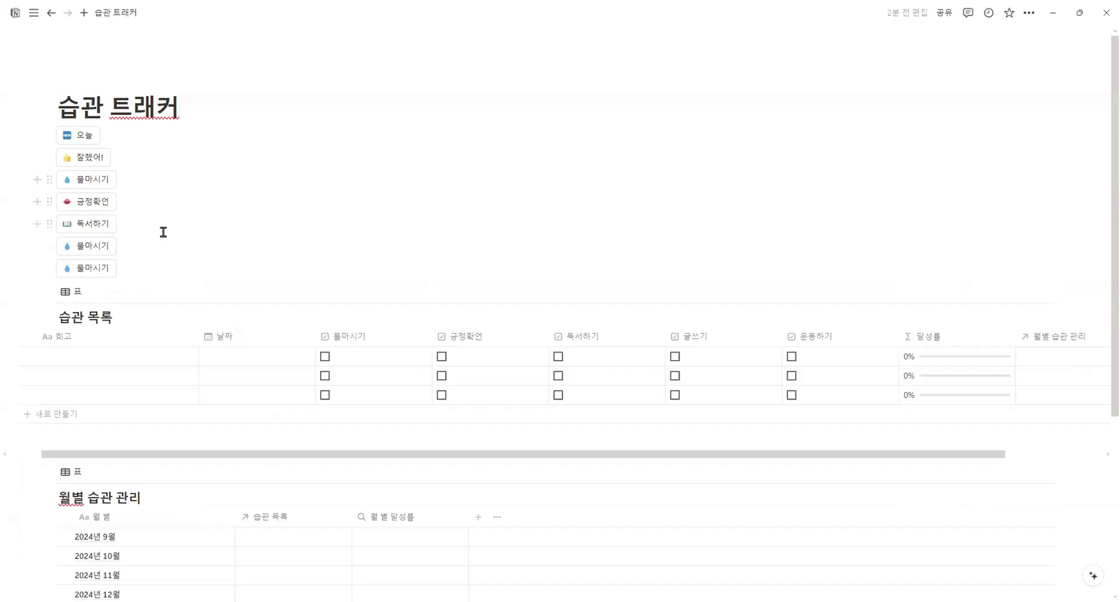
Give the next 물마시기 duplicate the memo-and-pencil emoji as its icon and rename the button as 글쓰기
click(126, 246)
click(71, 276)
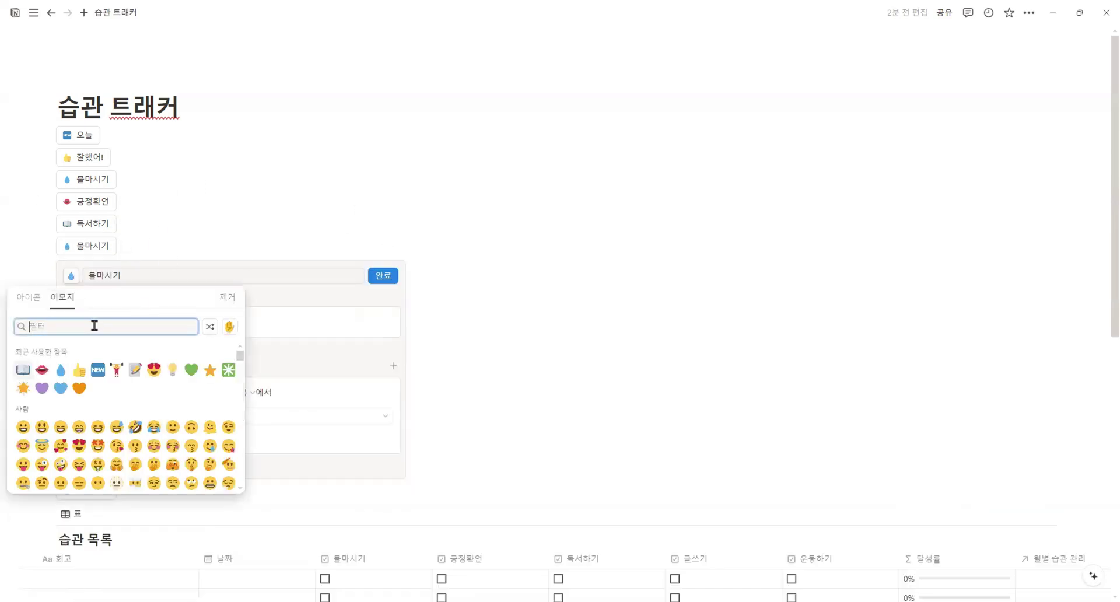
click(135, 369)
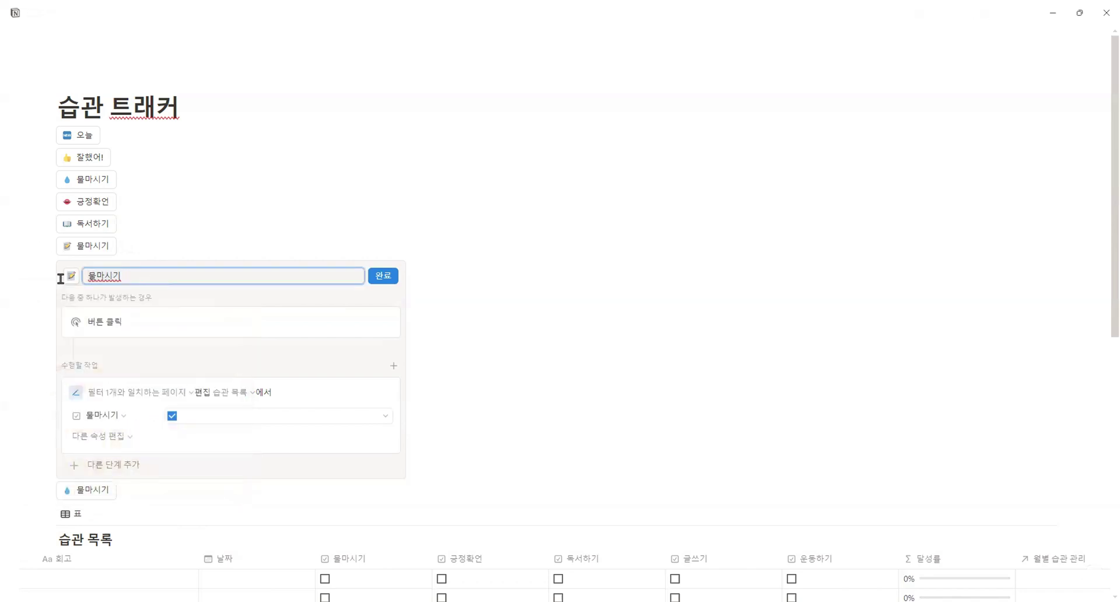
key(ctrl+a)
text(글쓰기)
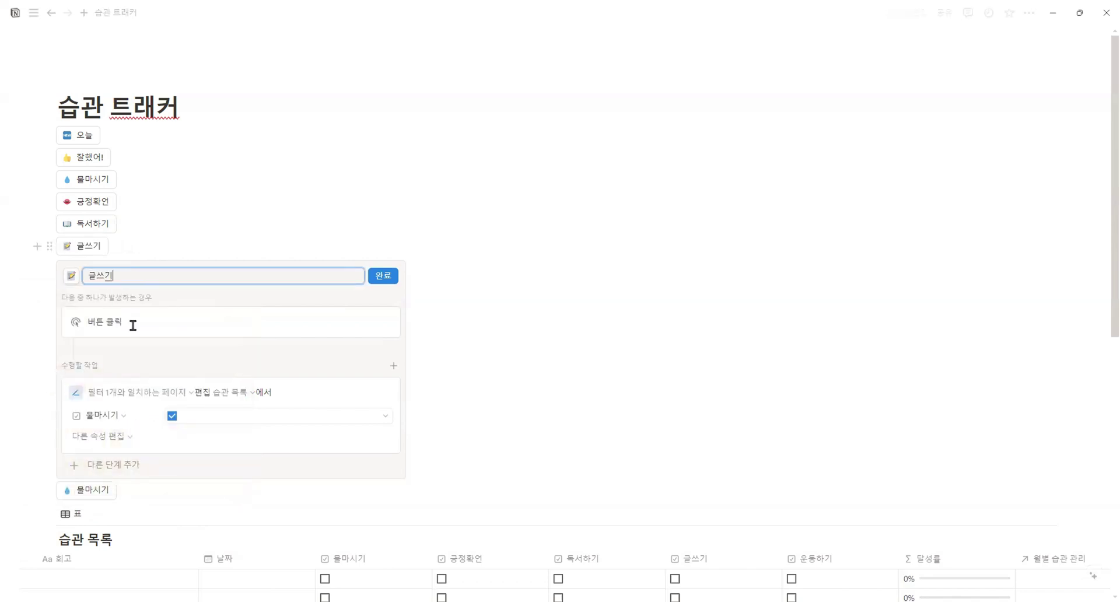
Have the 글쓰기 button's edit action set the 글쓰기 property to 체크 표시됨, and finish the button
click(90, 416)
click(100, 510)
click(228, 417)
click(258, 473)
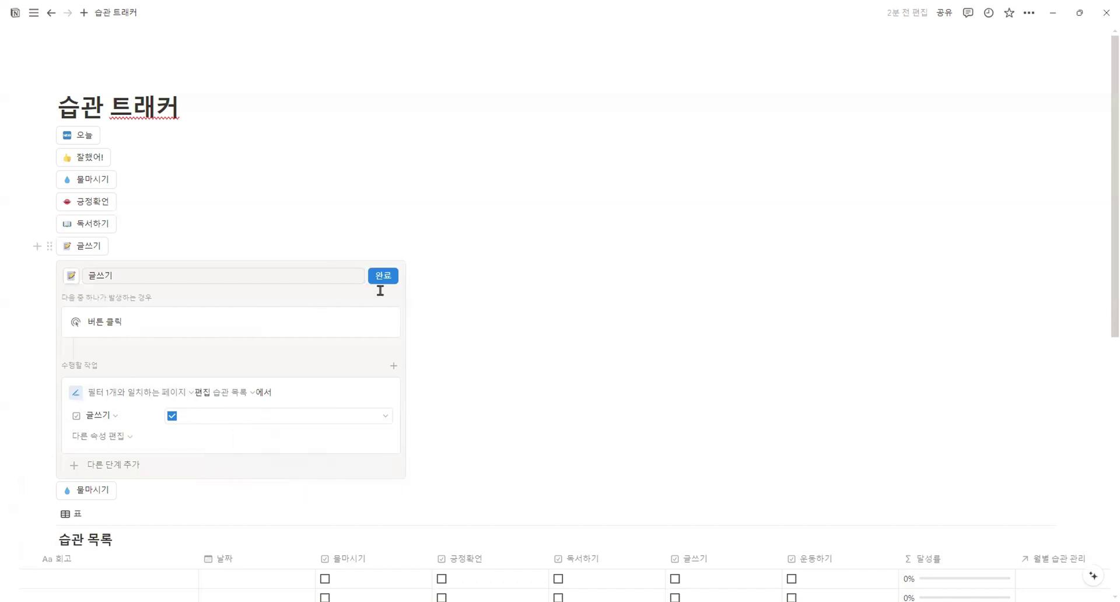
click(382, 275)
Give the last 물마시기 duplicate the weightlifter emoji as its icon and rename the button as 운동하기
click(126, 267)
click(71, 297)
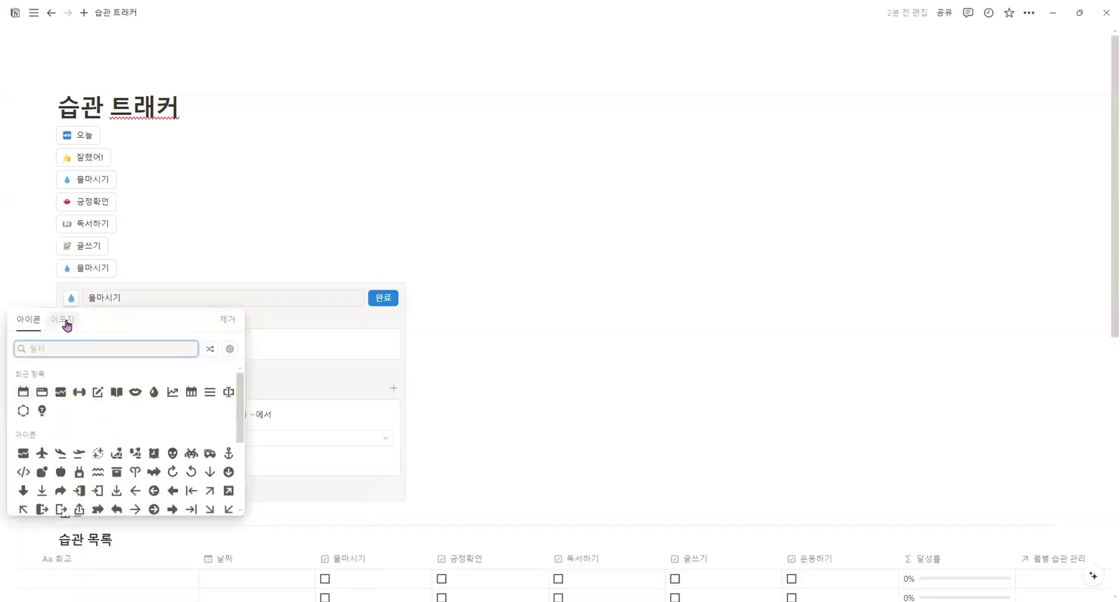
click(134, 392)
click(173, 298)
key(ctrl+a)
text(운동하기)
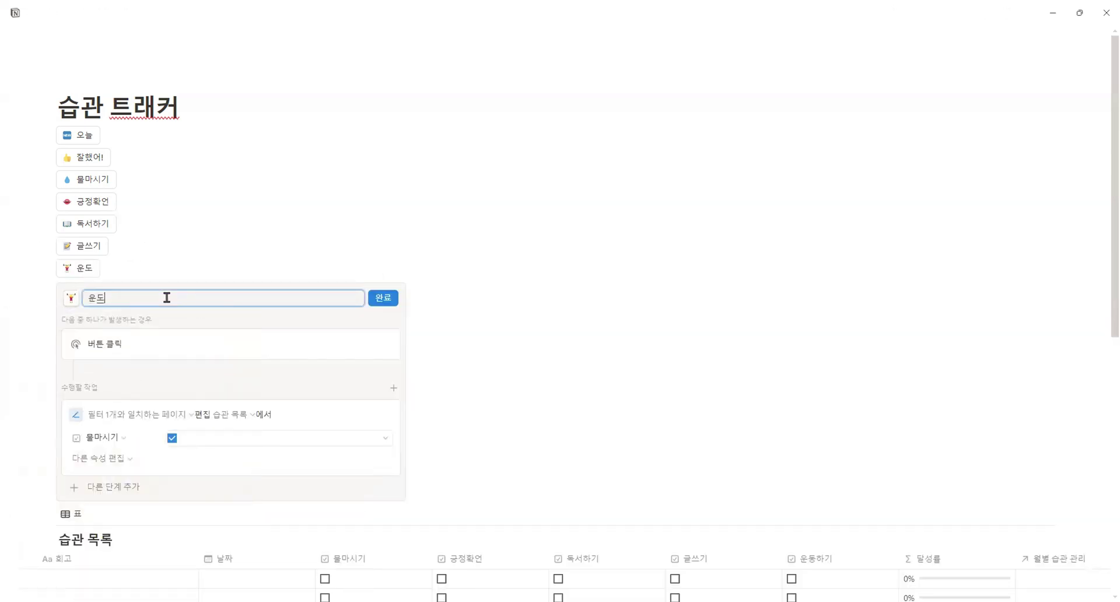
Have the 운동하기 button's edit action set the 운동하기 property to 체크 표시됨, and finish the button
click(102, 437)
click(95, 392)
click(268, 441)
click(294, 475)
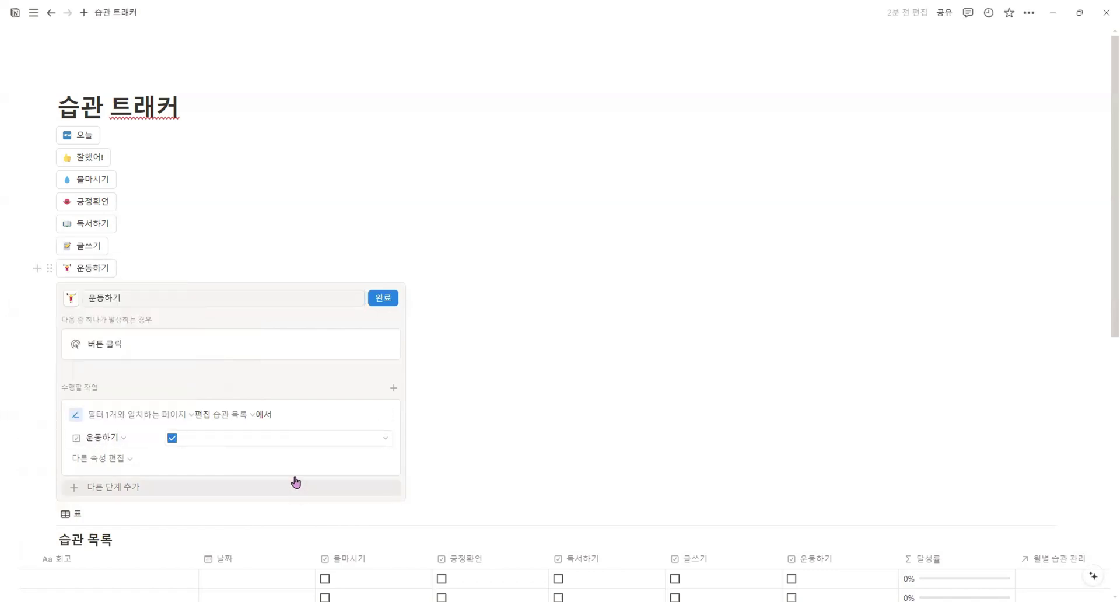
click(383, 298)
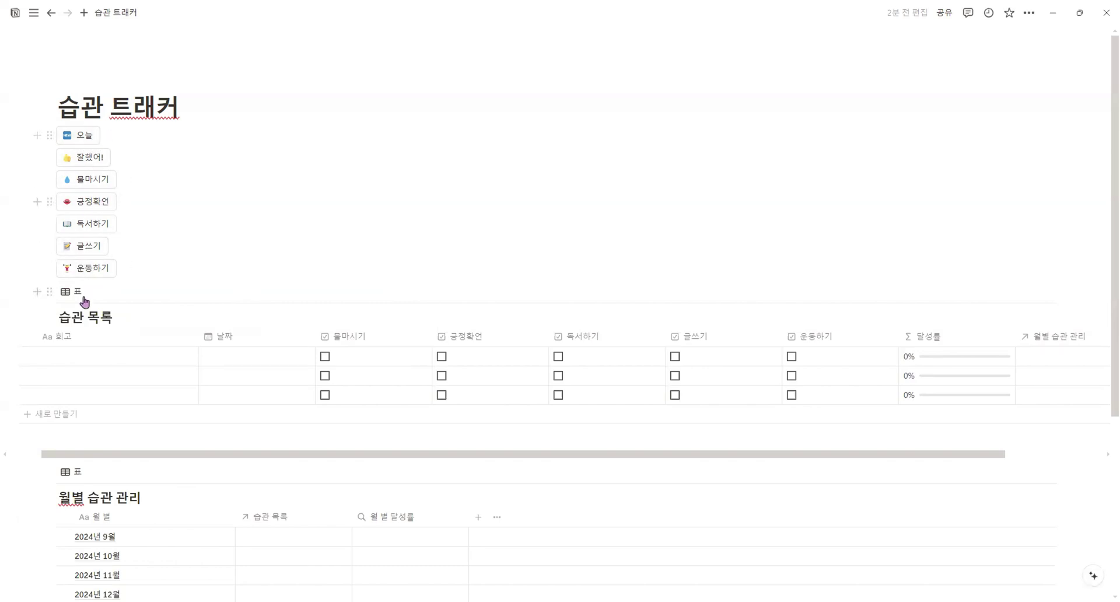
Test the 오늘 button by adding today's entry, and try checking habits off with the 물마시기 and 운동하기 buttons
click(74, 140)
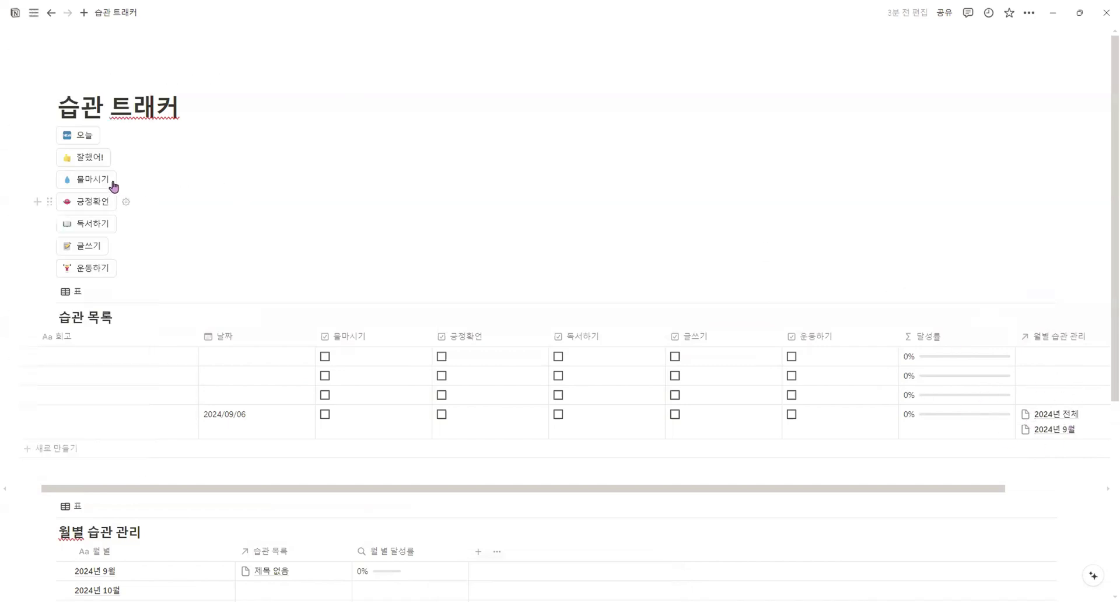
click(81, 187)
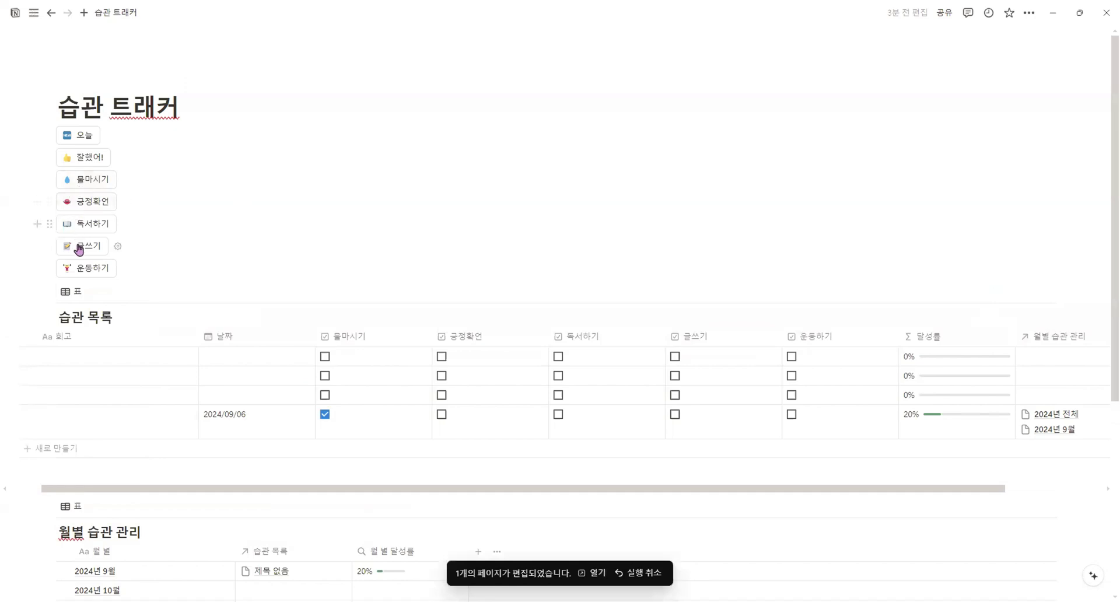
click(74, 267)
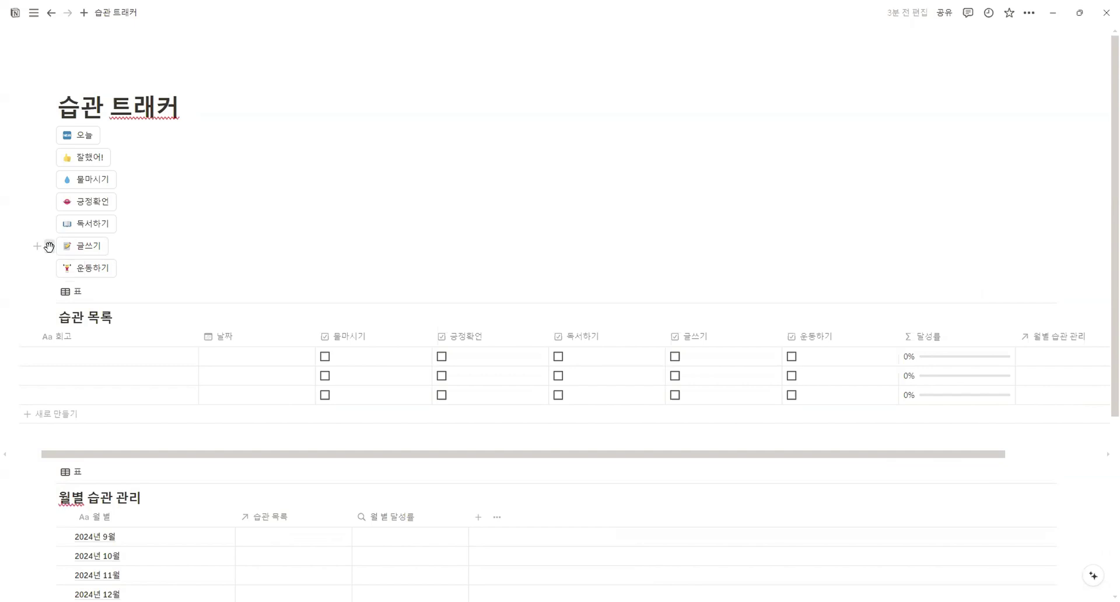
Arrange all seven buttons side by side in one row of columns, ordered 오늘, 잘했어!, 물마시기, 긍정확언, 독서하기, 글쓰기, 운동하기
drag(49, 247, 28, 270)
drag(27, 269, 27, 269)
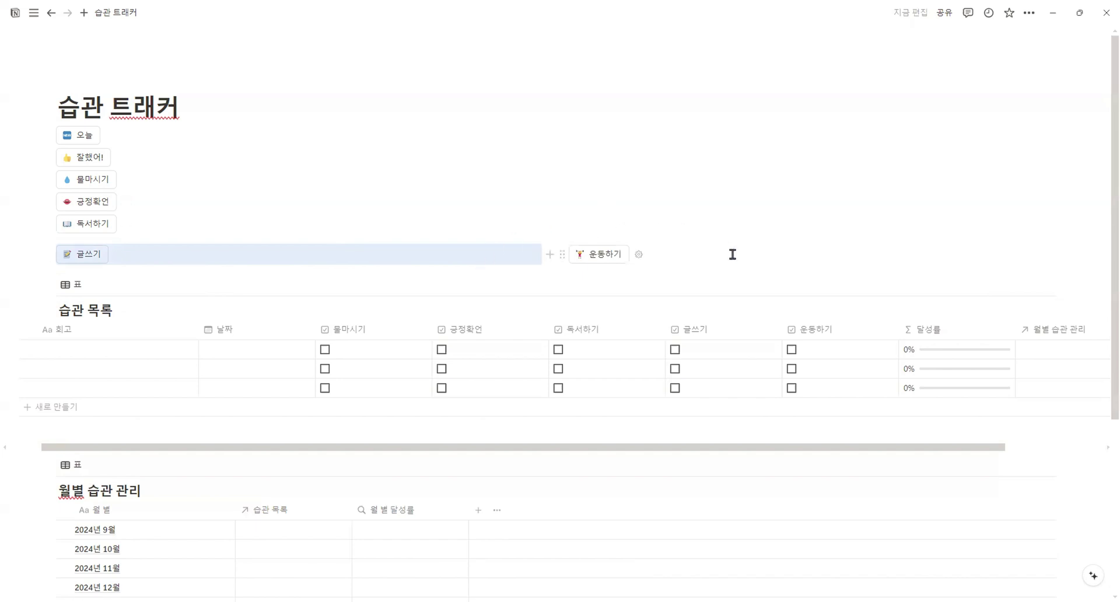
key(Up)
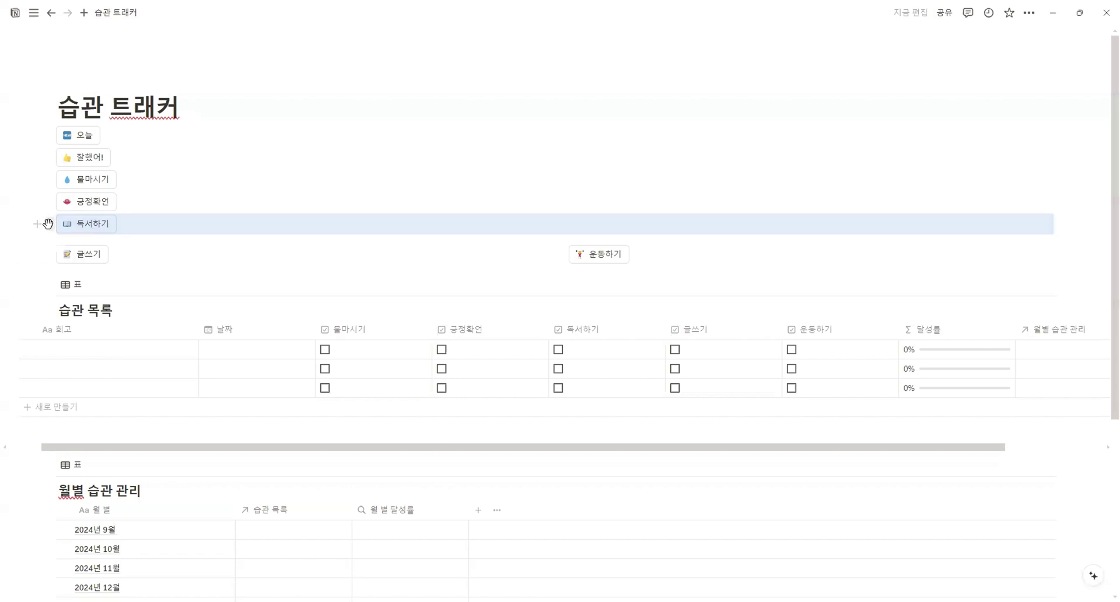
drag(48, 224, 27, 257)
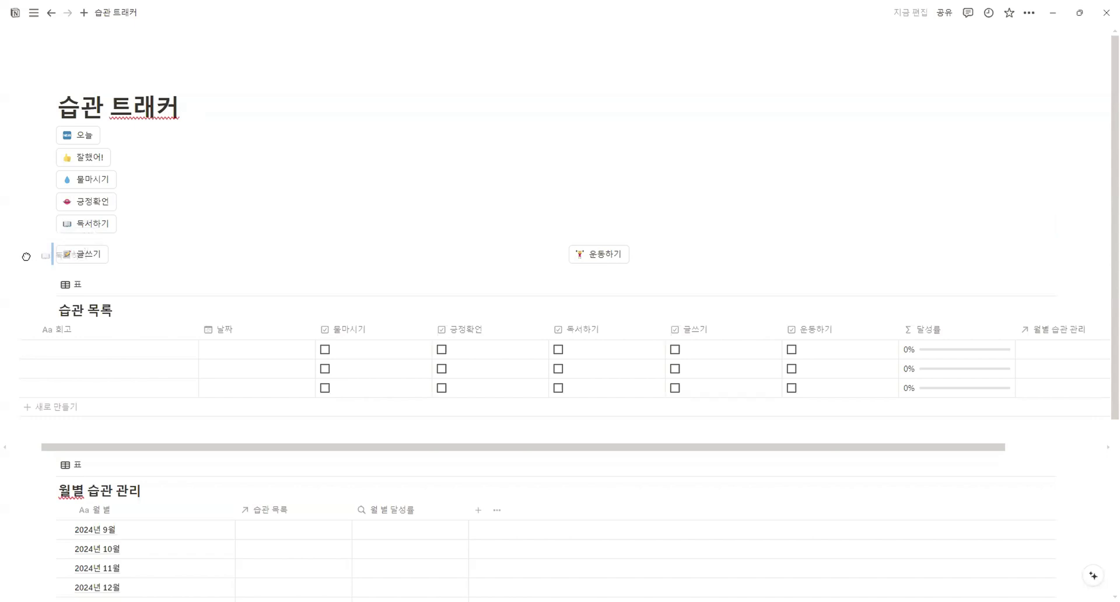
drag(26, 257, 26, 255)
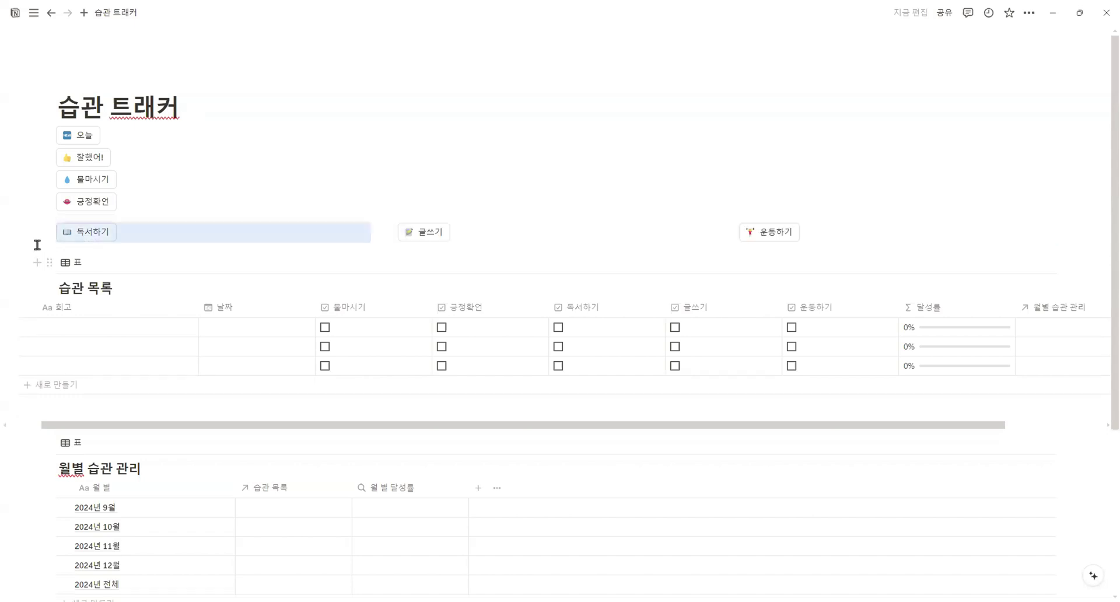
drag(50, 202, 33, 231)
mouse_move(50, 179)
mouse_down()
mouse_move(33, 204)
mouse_move(33, 192)
mouse_up()
drag(51, 155, 34, 168)
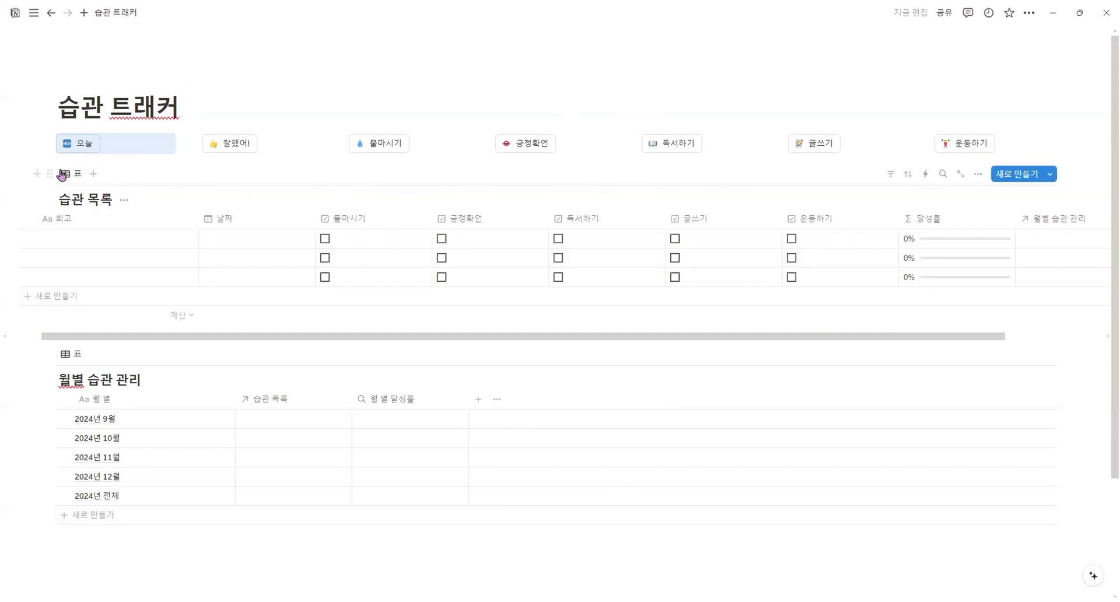
Add a gallery view (갤러리) to the 습관 목록 database and name it 이번 주
click(93, 174)
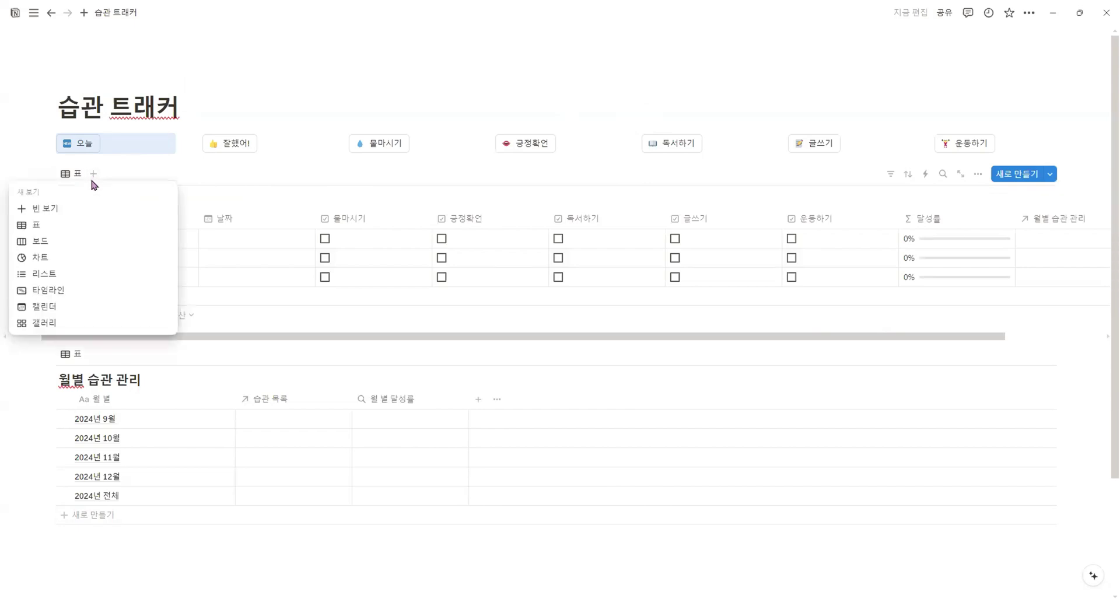
click(103, 322)
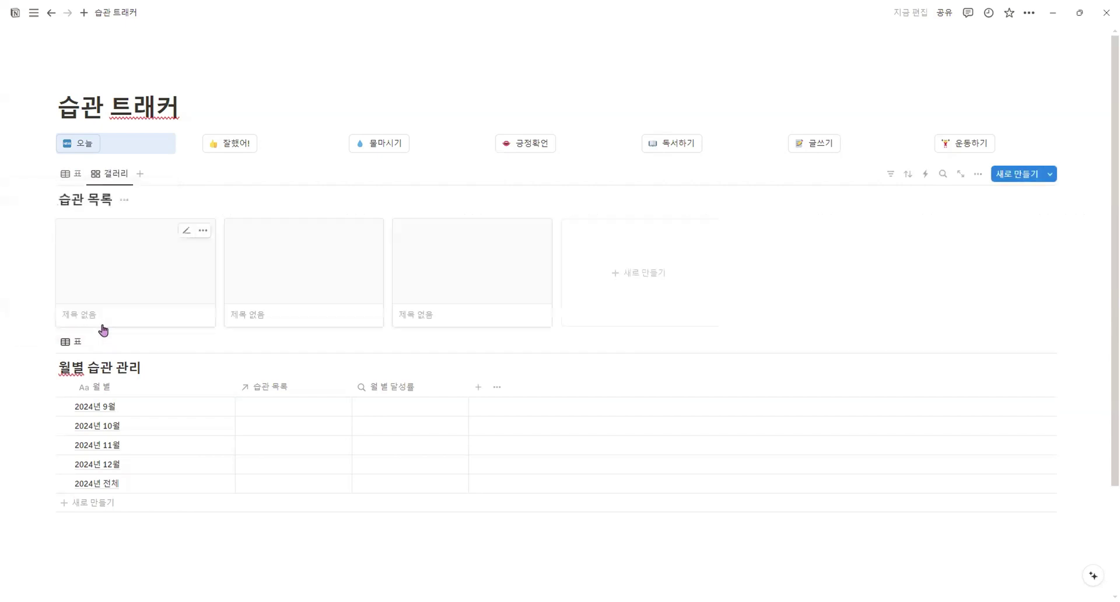
click(111, 180)
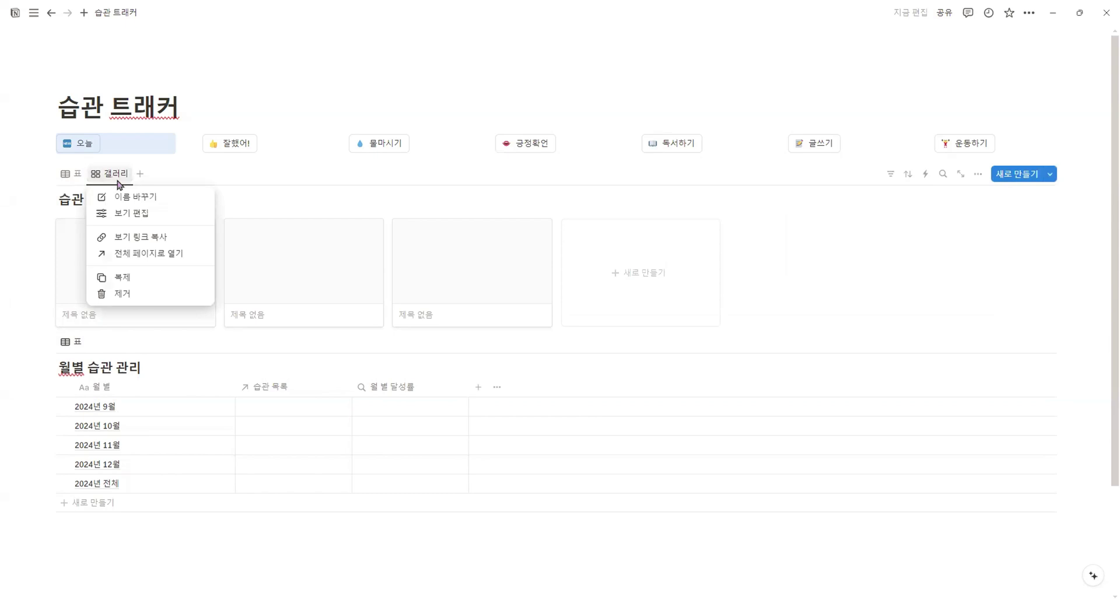
click(149, 197)
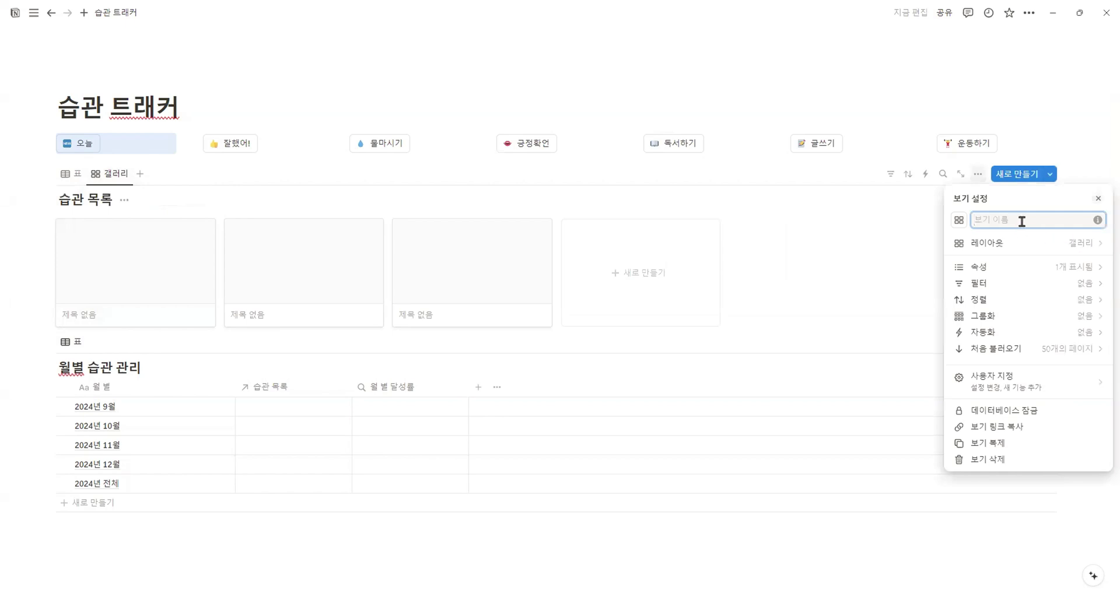
text(이번 주)
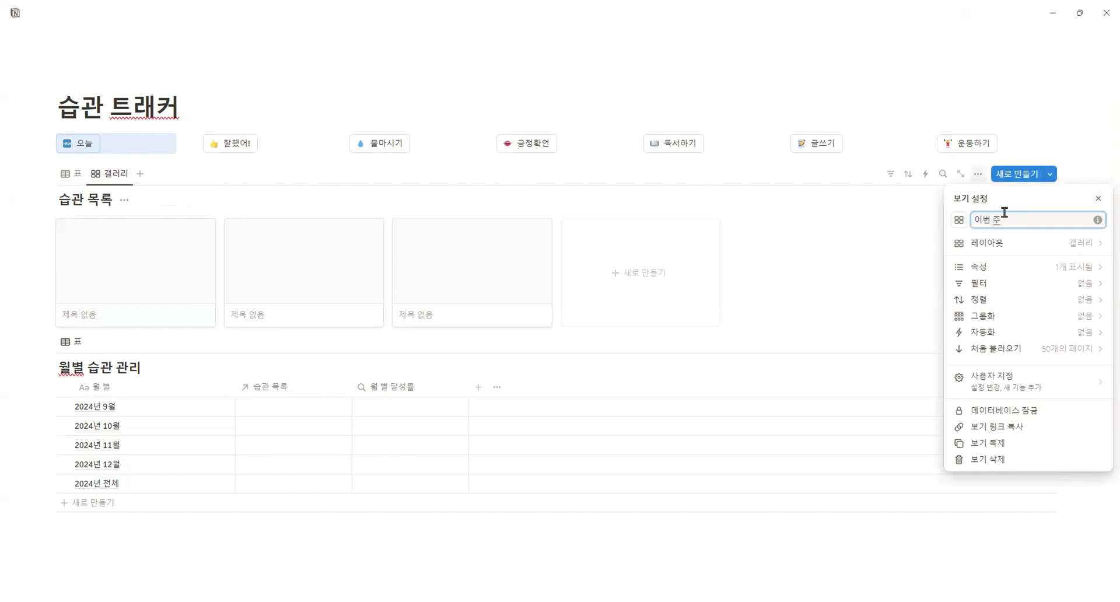
Give the 이번 주 gallery view a calendar icon and hide its database title (데이터베이스 제목 표시)
click(960, 221)
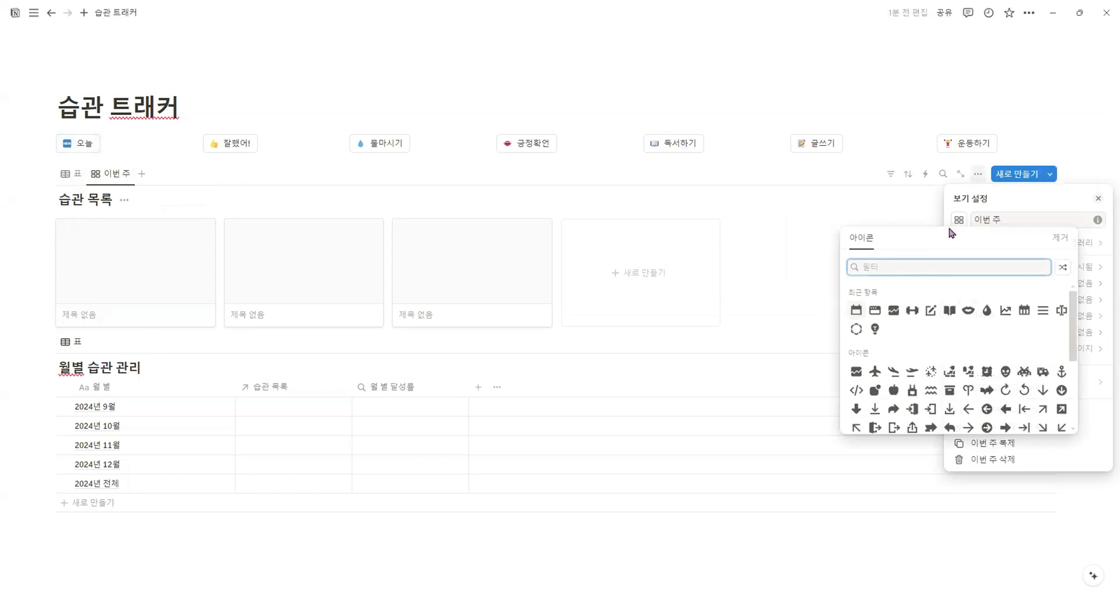
click(1024, 310)
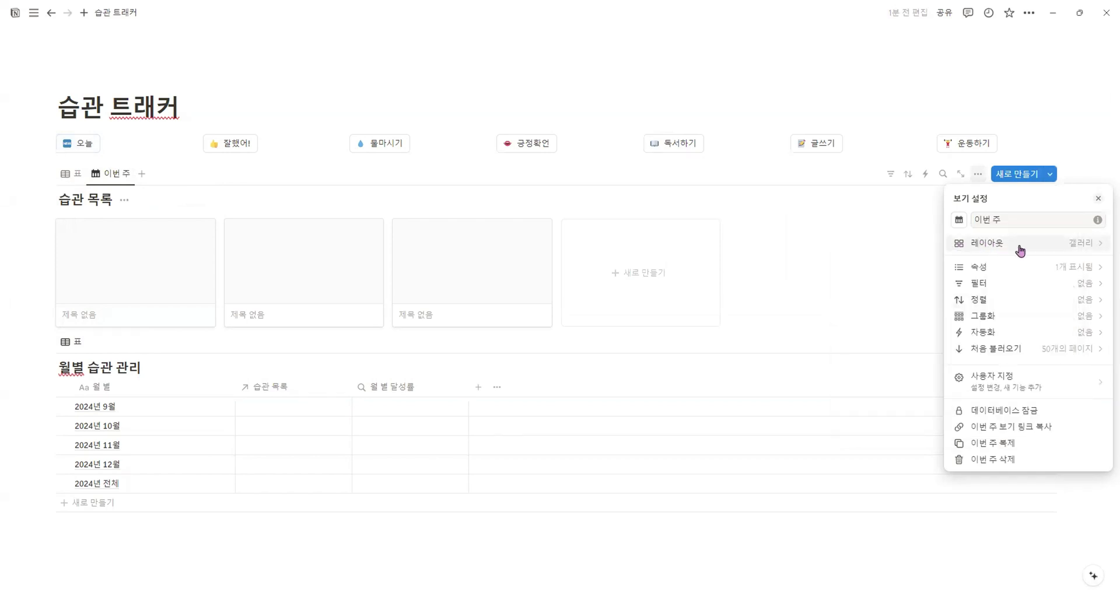
click(986, 248)
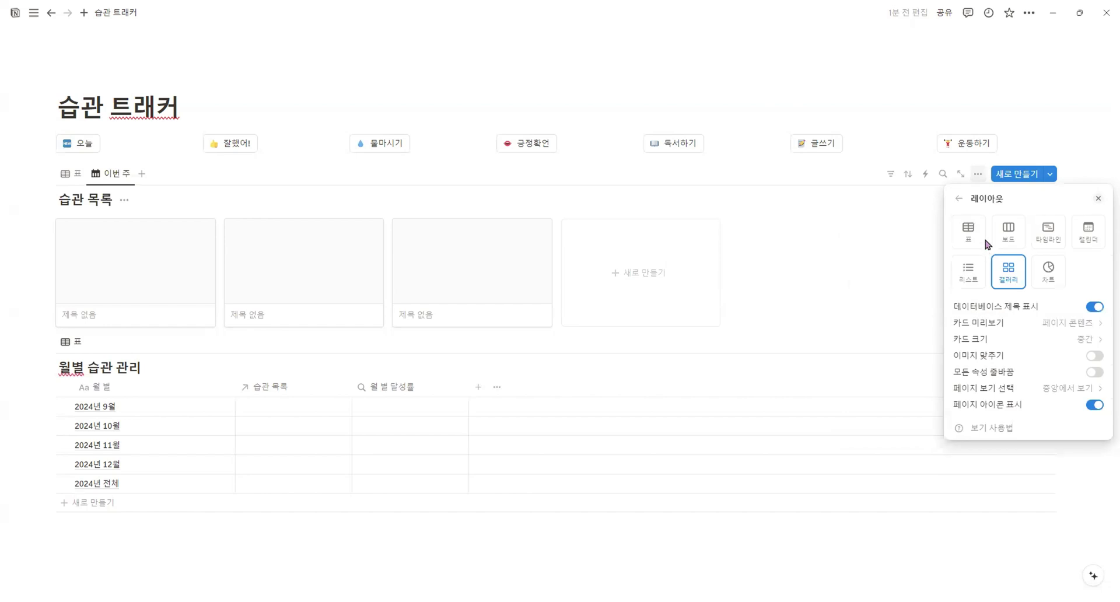
click(1092, 310)
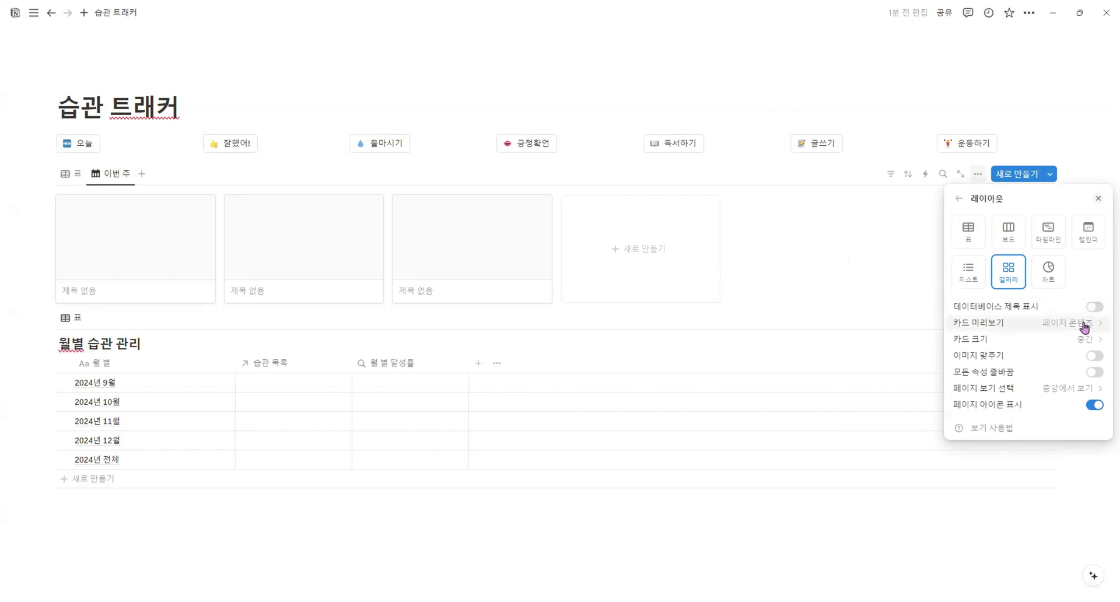
Set the gallery's card preview (카드 미리보기) to 카드 사용 안함 and its card size (카드 크기) to 중간
click(1084, 324)
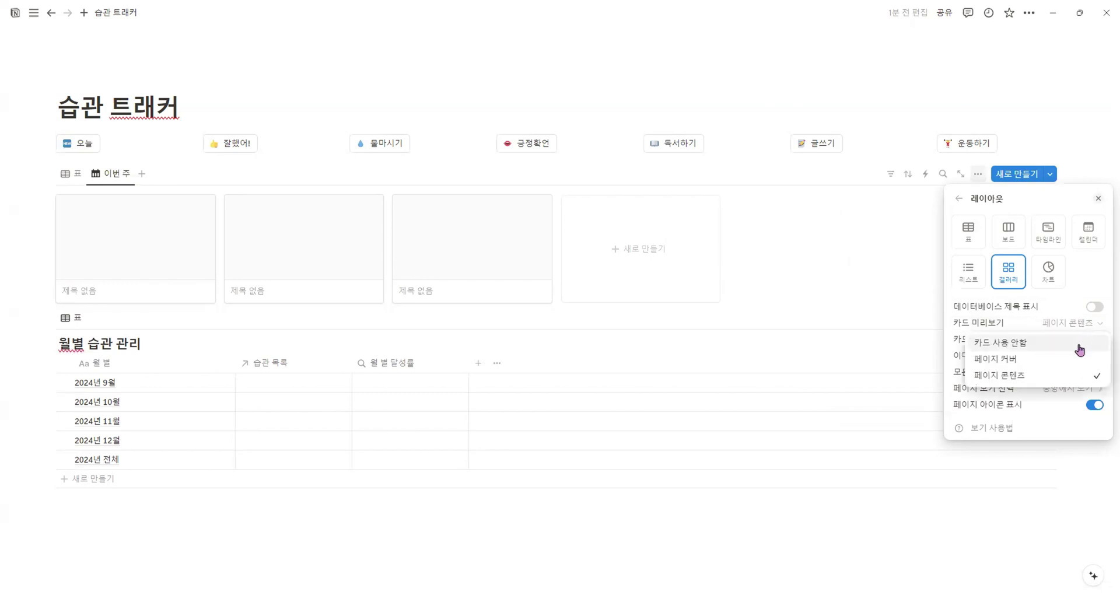
click(1080, 343)
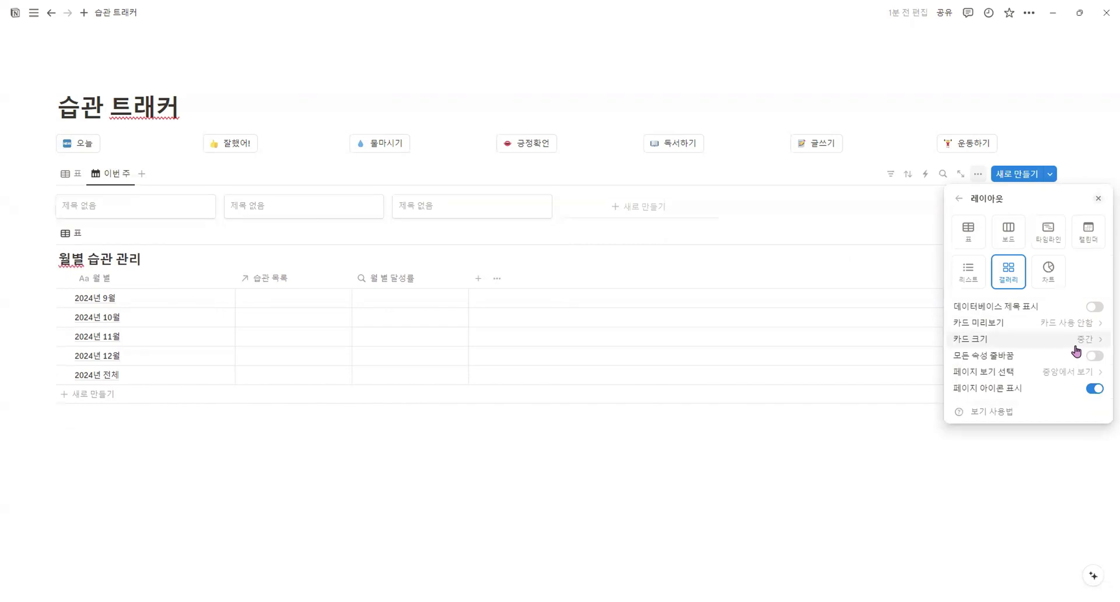
click(1075, 345)
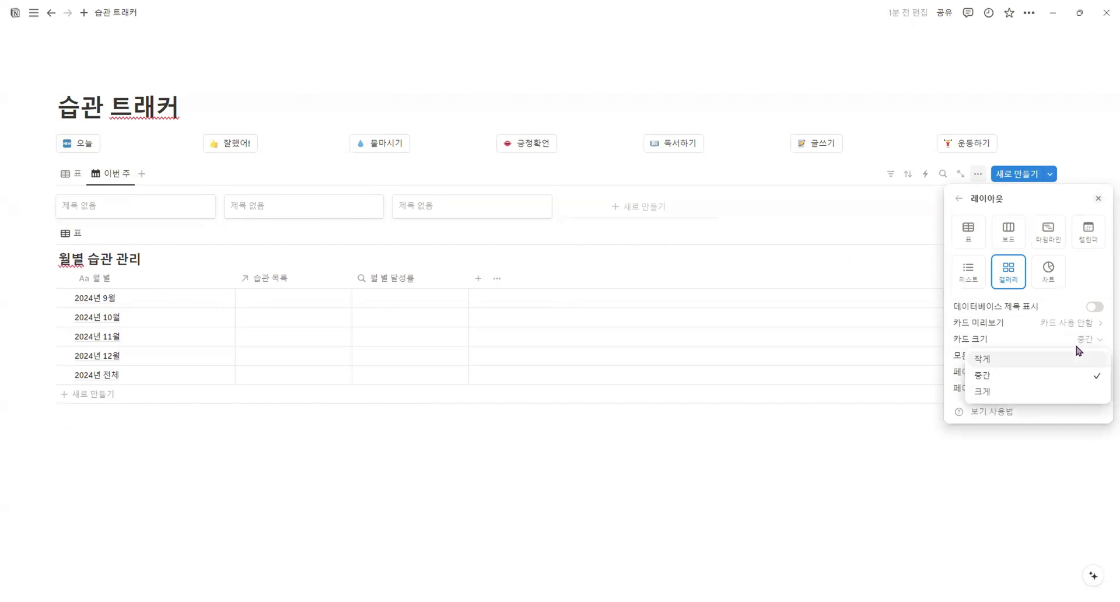
click(1070, 380)
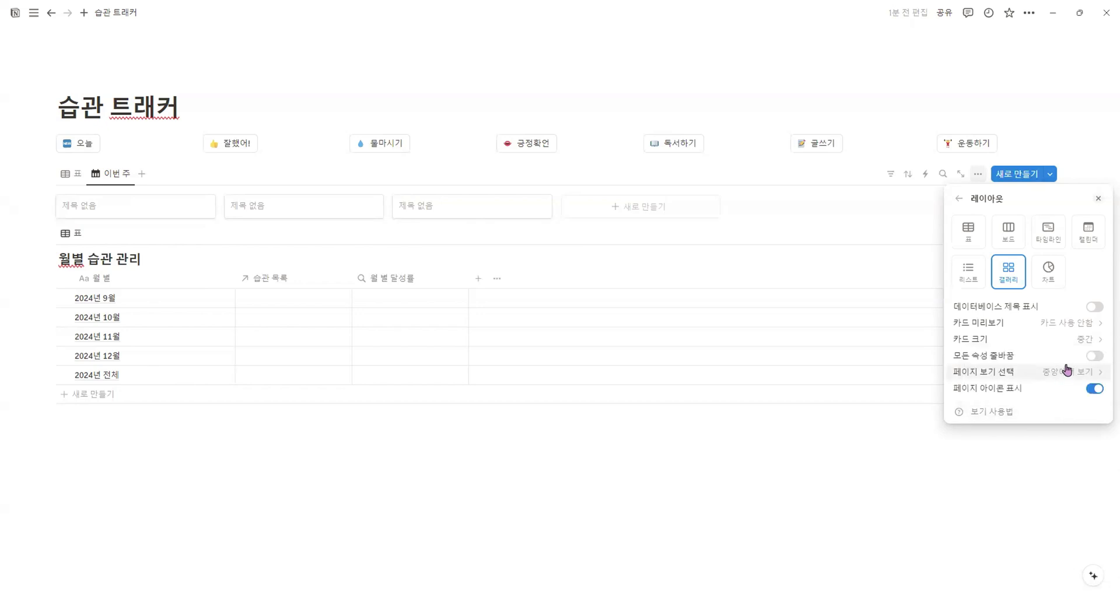
click(959, 199)
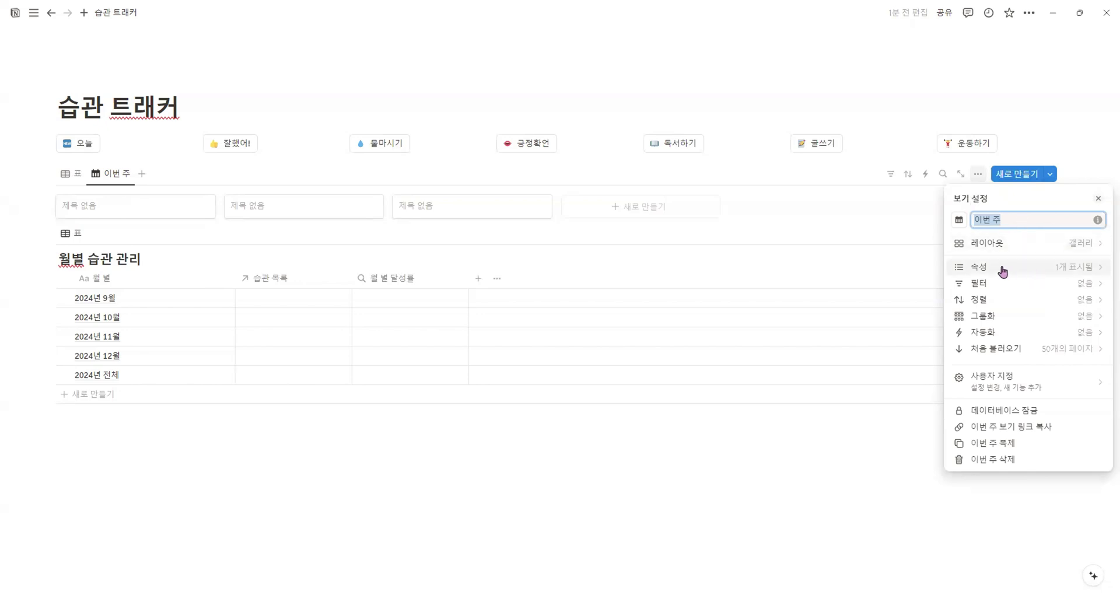
Show the 글쓰기, 긍정확언, 독서하기, 물마시기 and 운동하기 properties on the gallery cards
click(1080, 272)
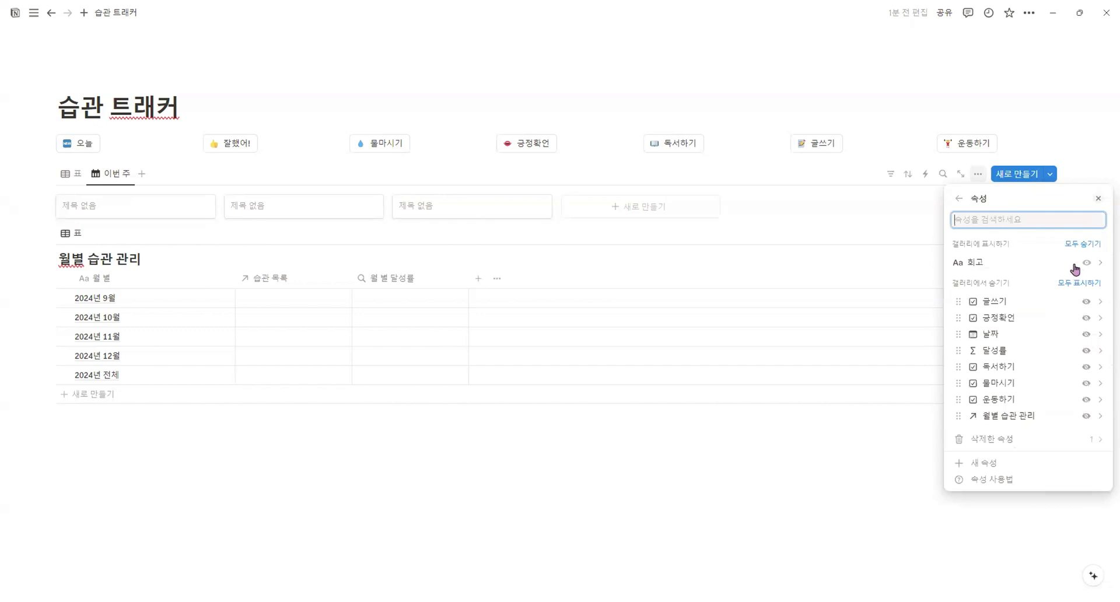
click(1088, 304)
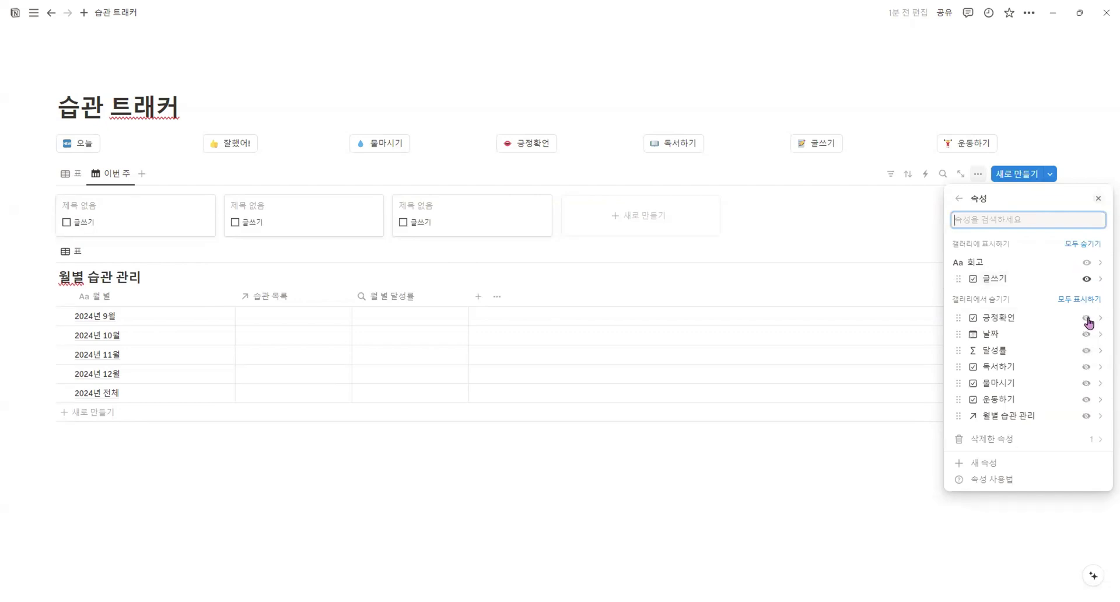
click(1088, 319)
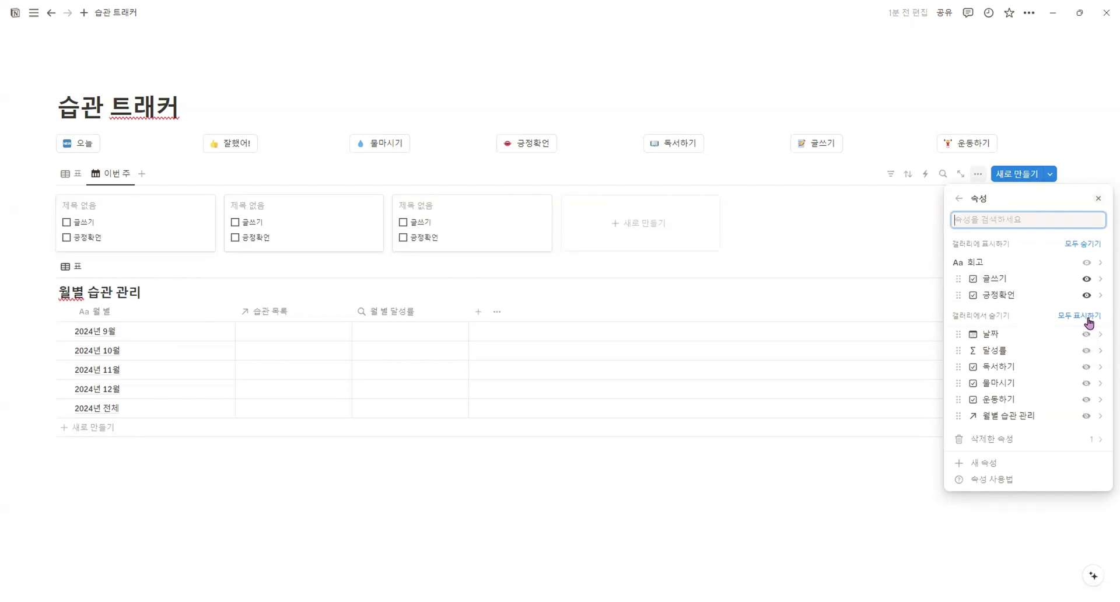
click(1087, 368)
click(1086, 383)
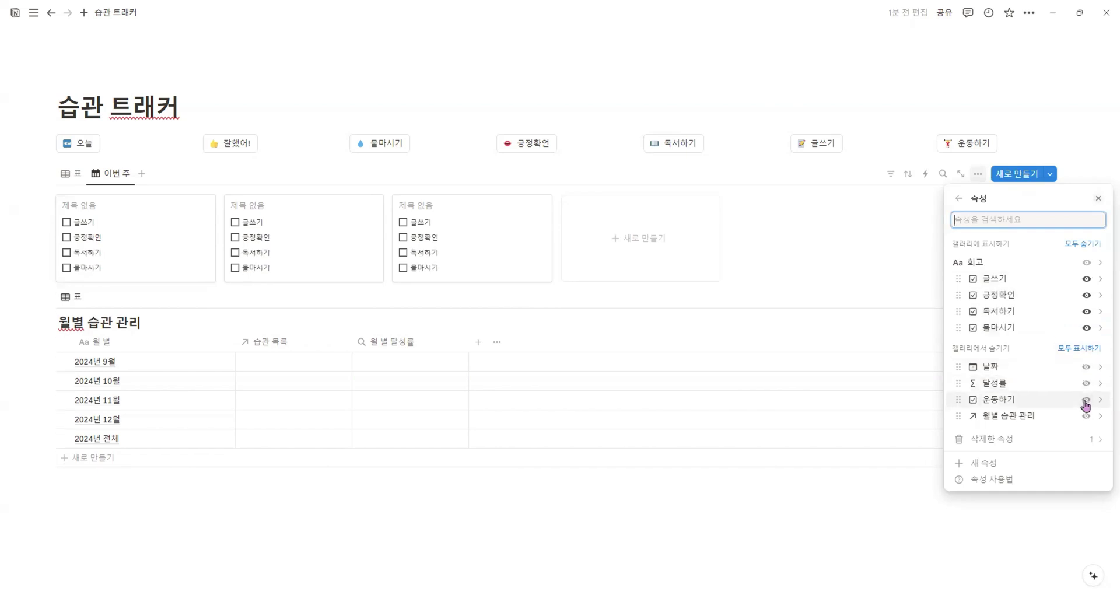
click(1086, 400)
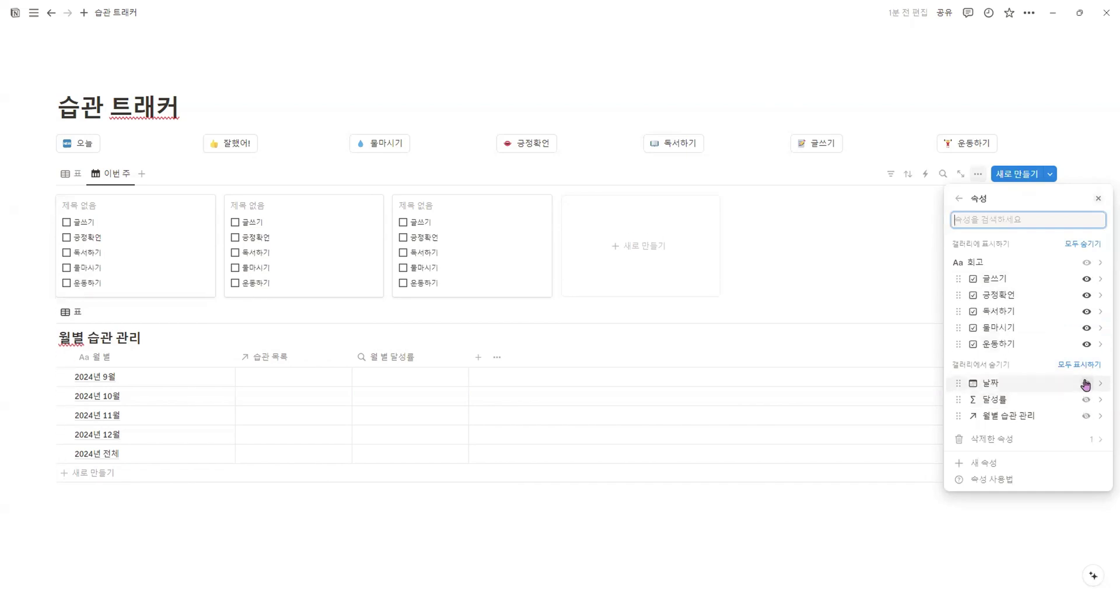
Show 날짜 and 달성률 on the cards too, and order the properties 날짜, 물마시기, 긍정확언, 독서하기, 글쓰기, 운동하기, 달성률
click(1086, 383)
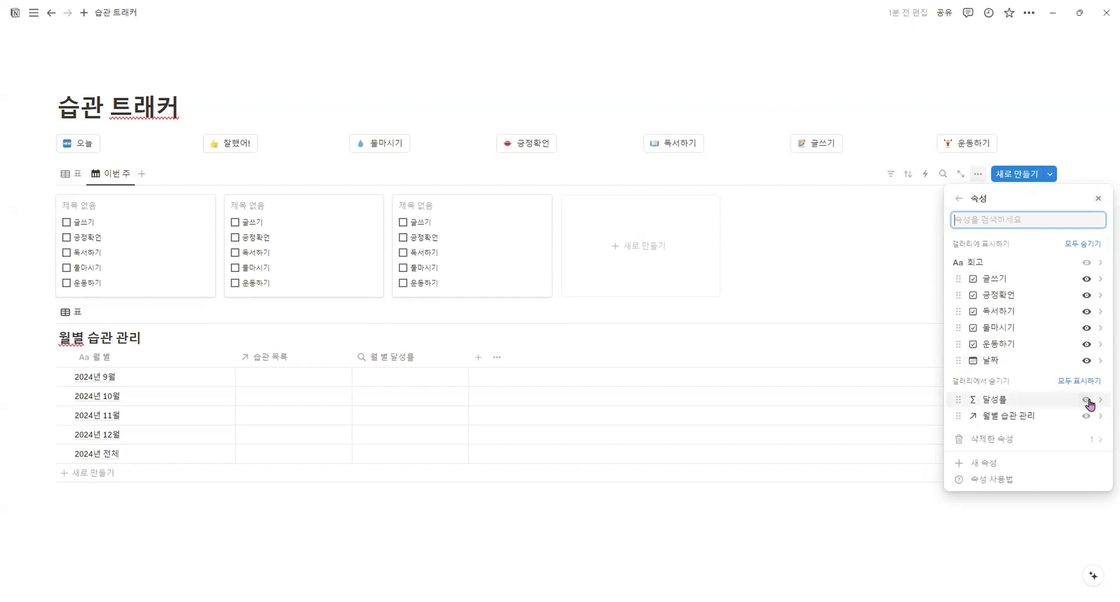
click(1087, 400)
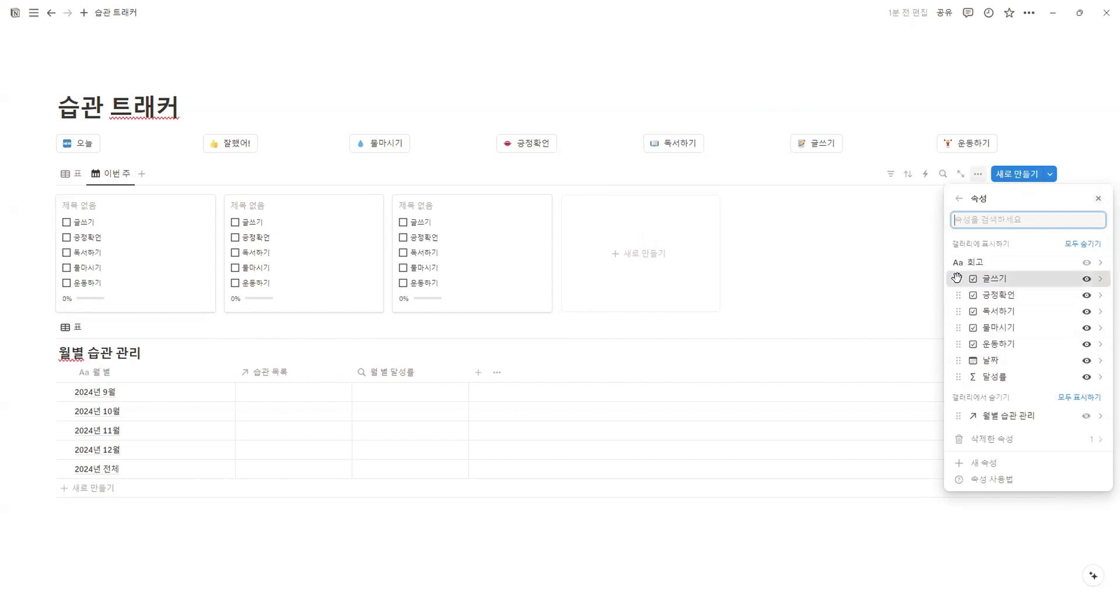
mouse_move(957, 278)
mouse_down()
mouse_move(964, 334)
mouse_move(960, 279)
mouse_up()
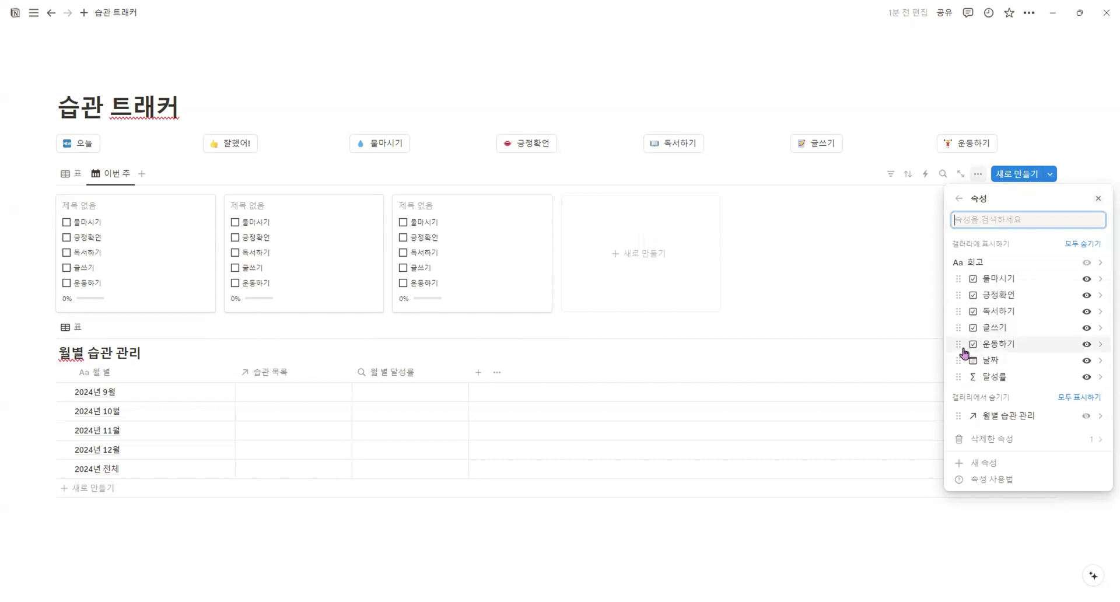
drag(960, 360, 960, 275)
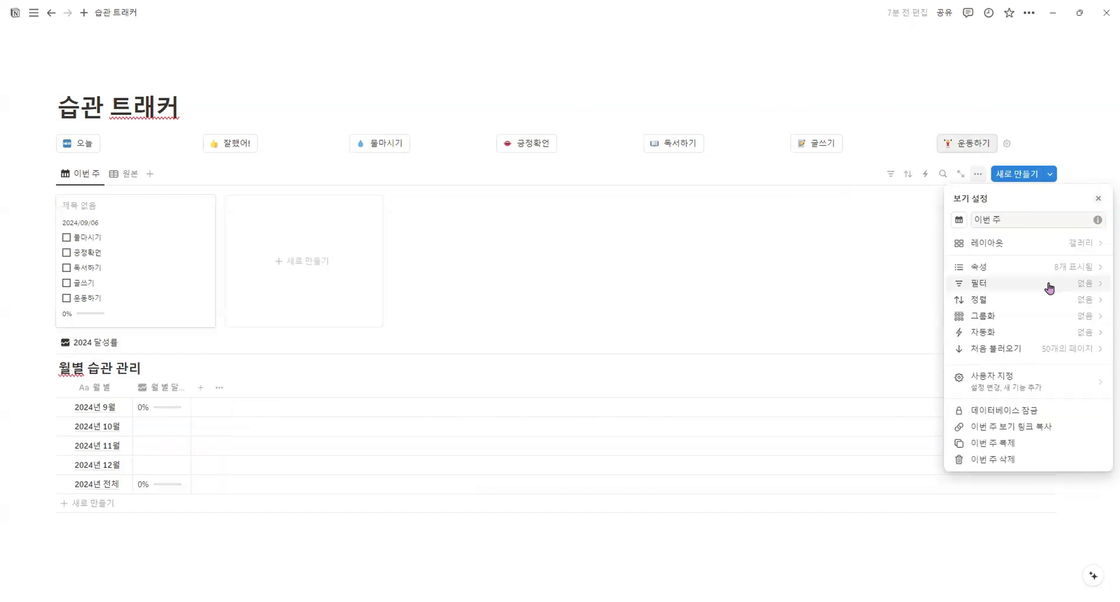
Filter the 이번 주 view by 날짜, with the start date relative to today set to 이번 주
click(1043, 287)
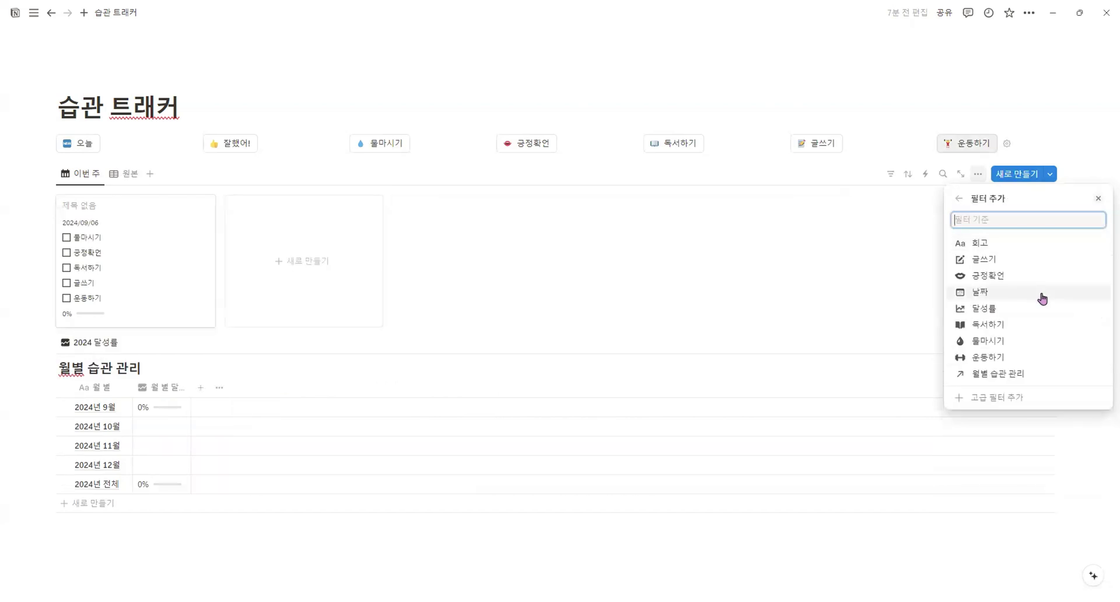
click(1043, 298)
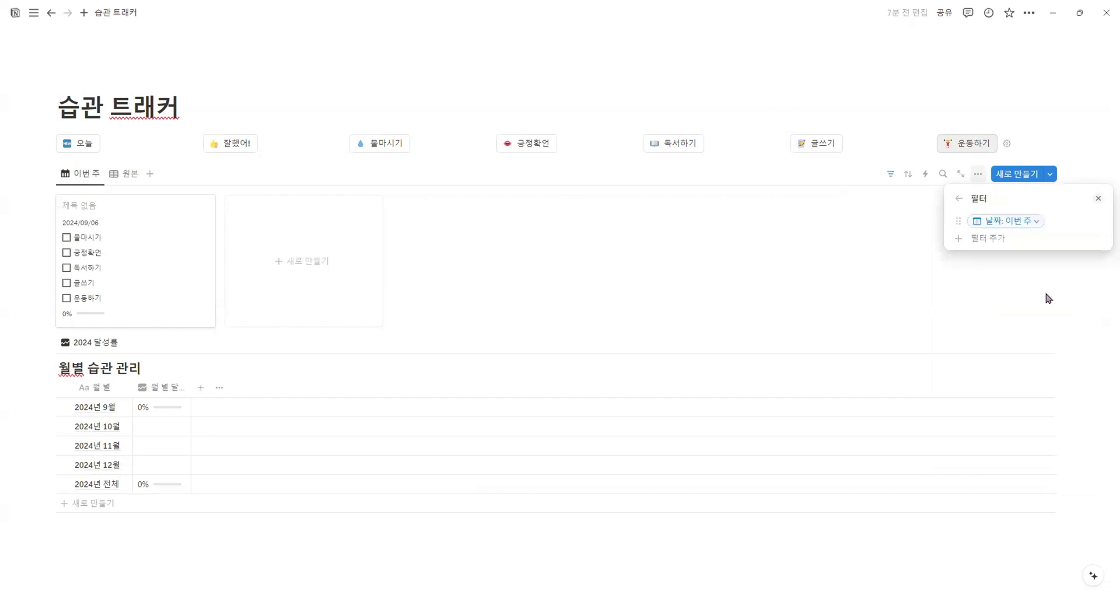
click(1020, 226)
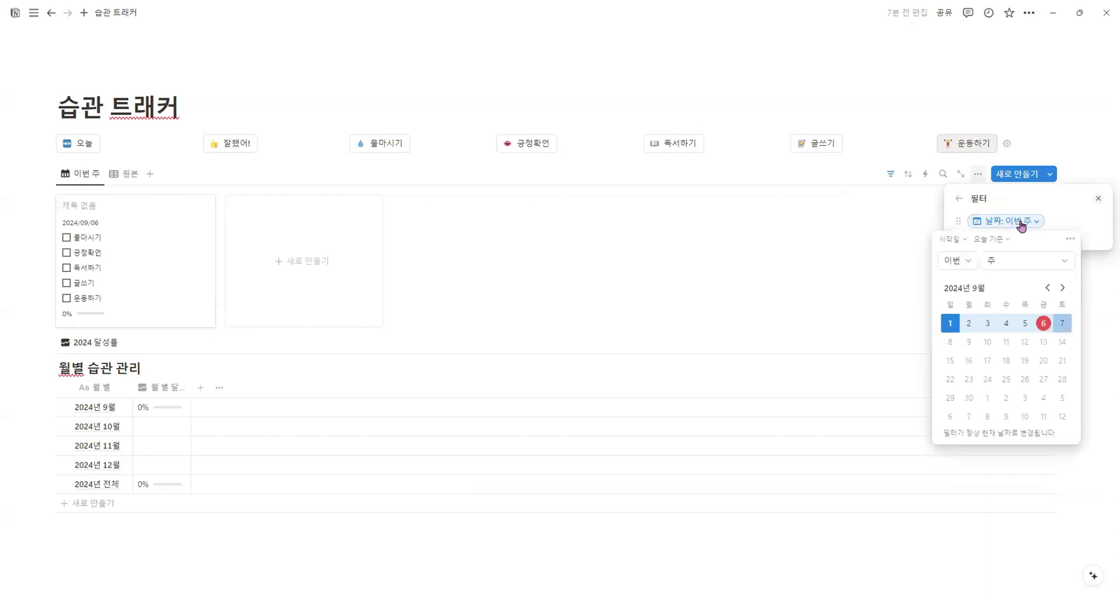
click(955, 260)
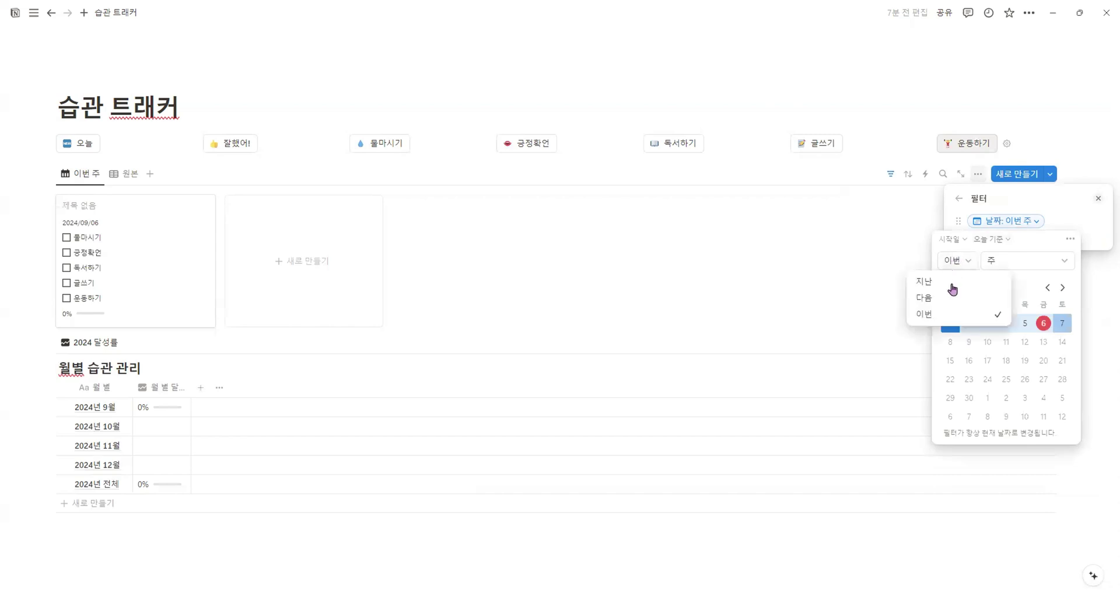
click(1028, 267)
click(1025, 263)
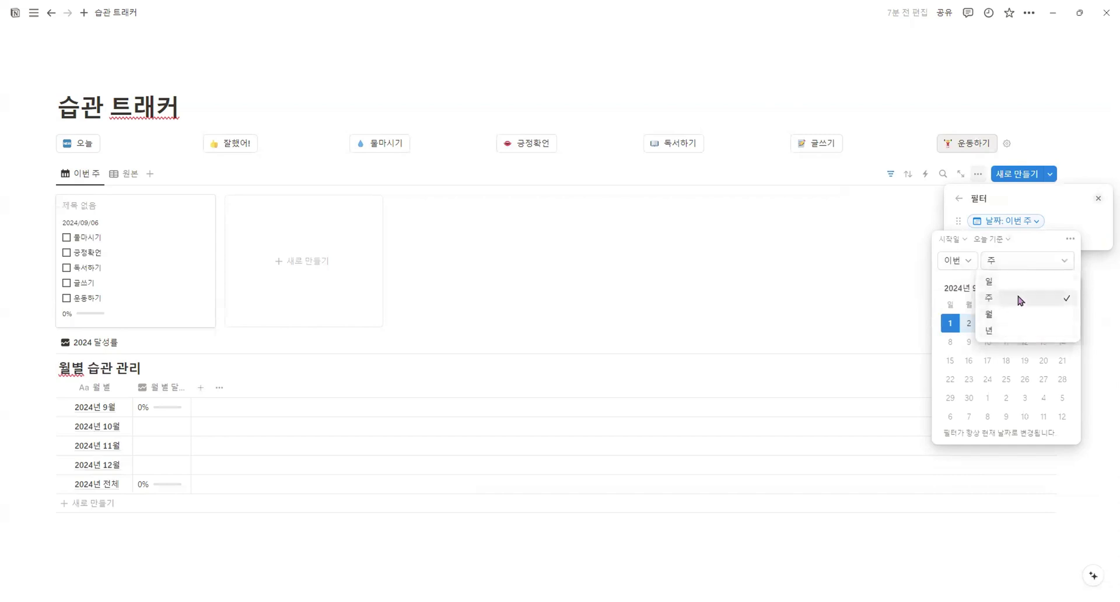
click(1019, 300)
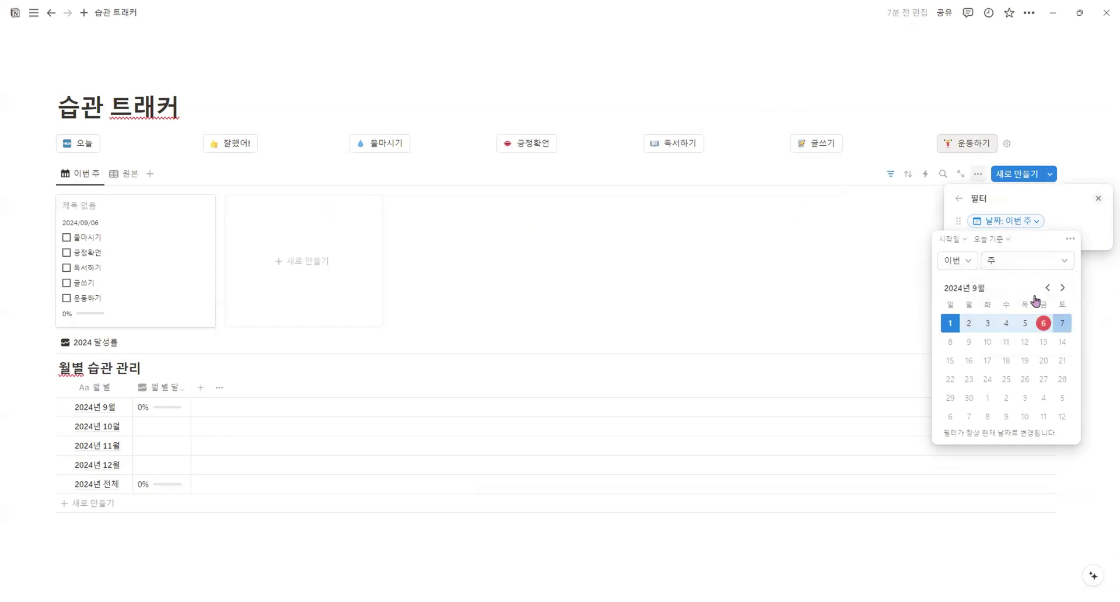
click(1052, 197)
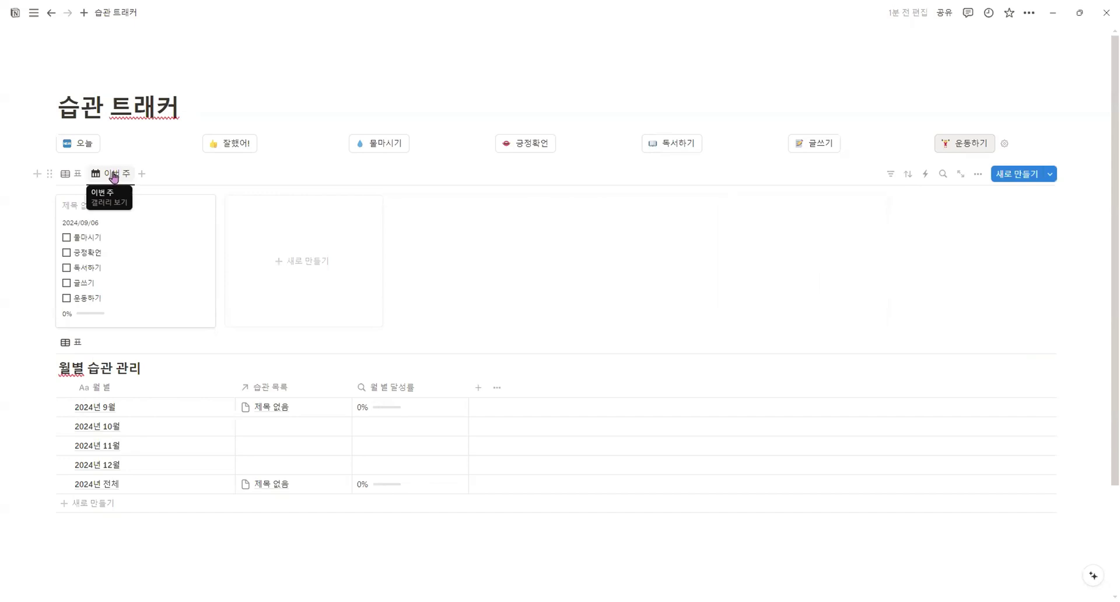
Place the 이번 주 view before the table view in 습관 목록, and rename the table view 원본
drag(114, 177, 84, 179)
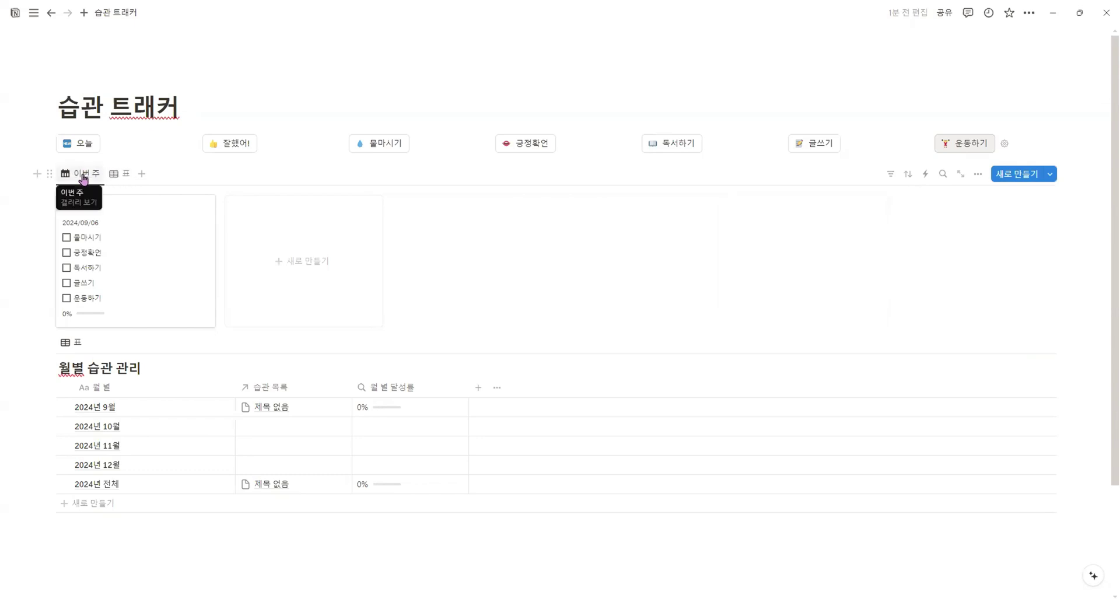
click(116, 178)
click(128, 177)
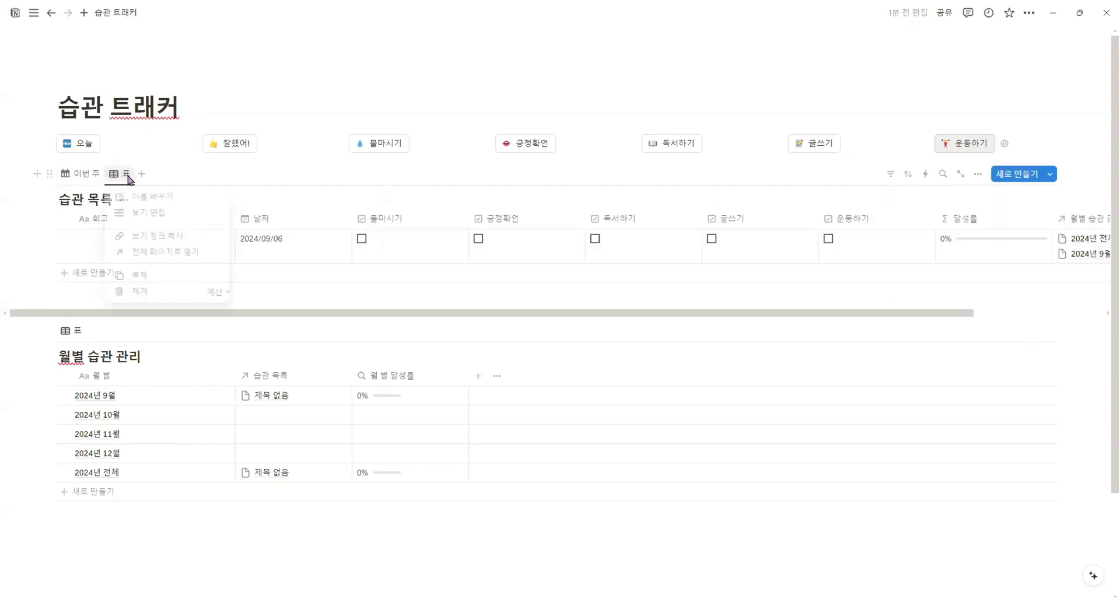
click(161, 201)
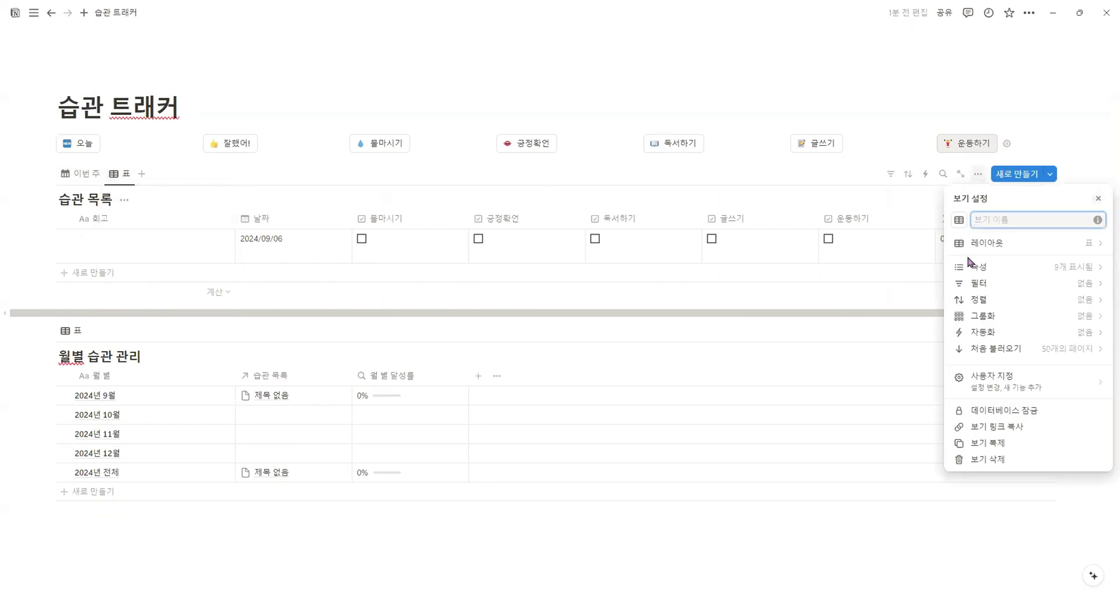
text(원본)
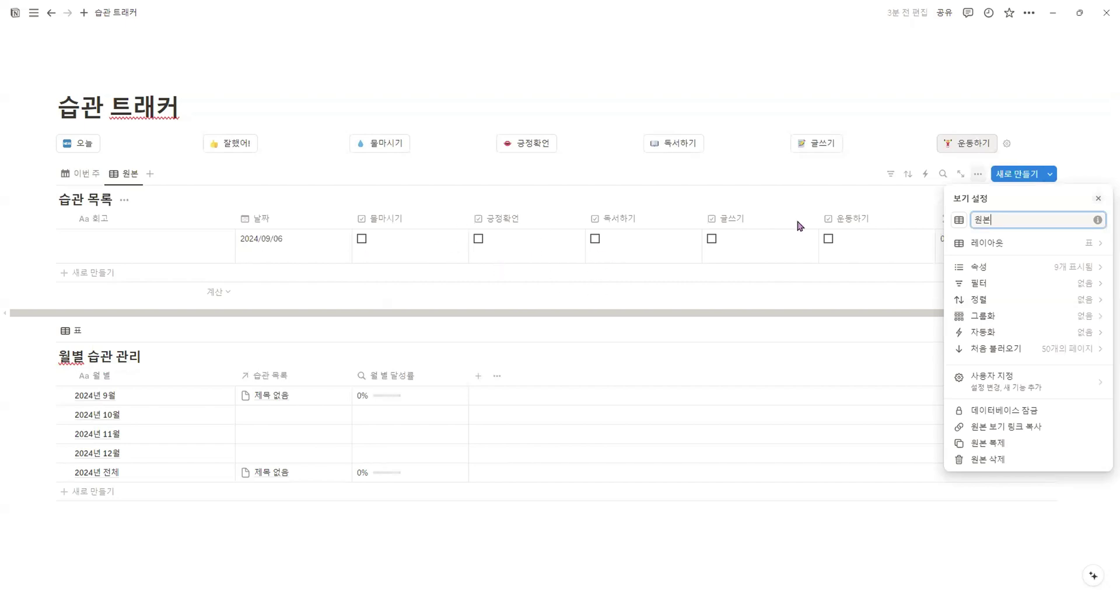
click(784, 289)
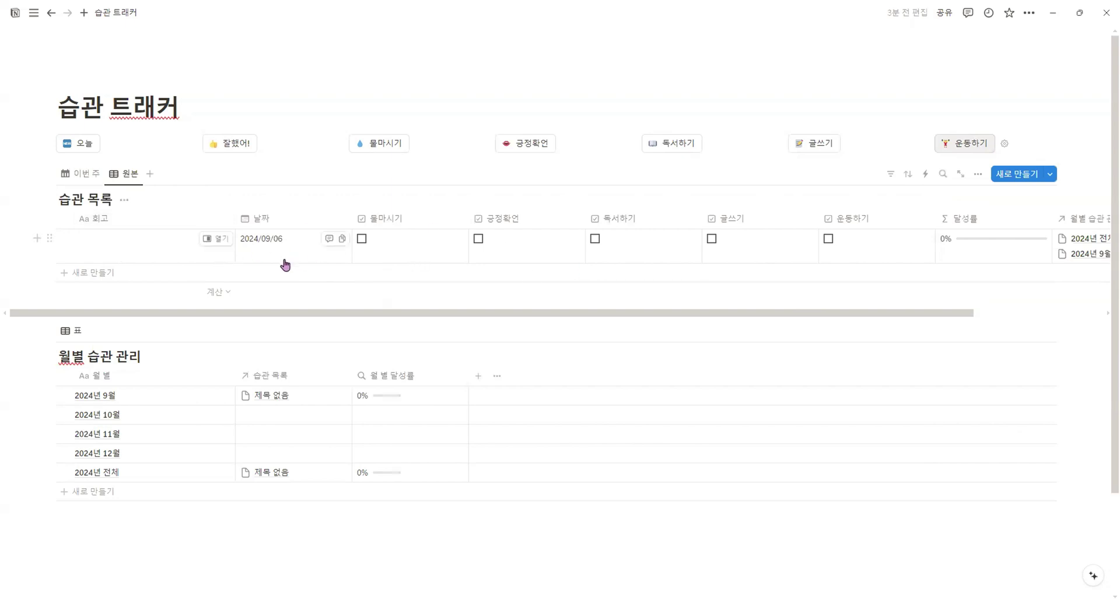
Change the 물마시기 property's icon in the 습관 목록 table to the water drop
click(397, 219)
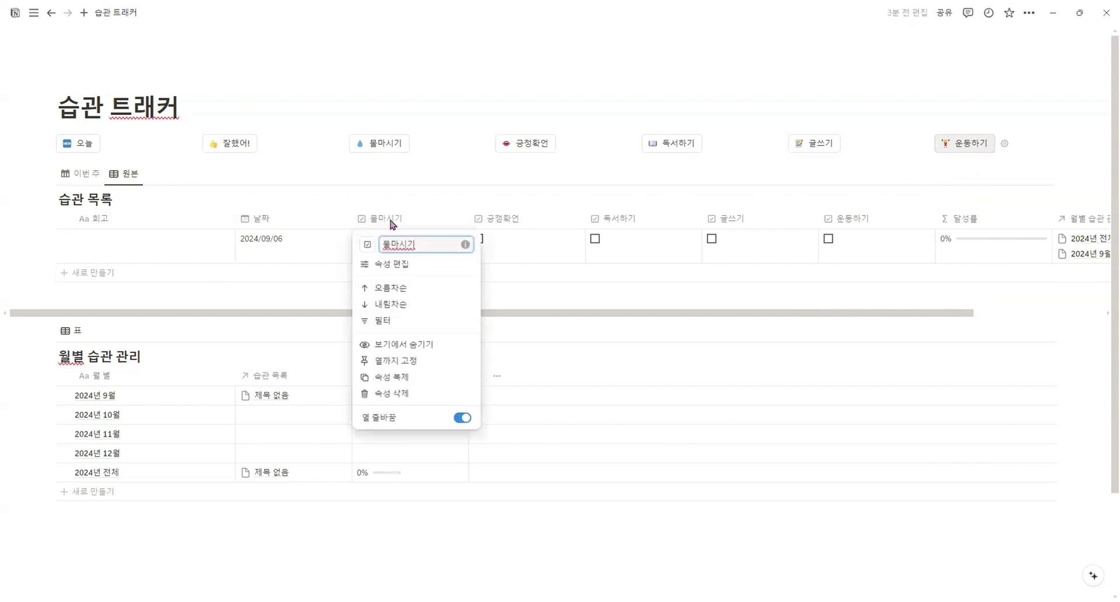
click(367, 245)
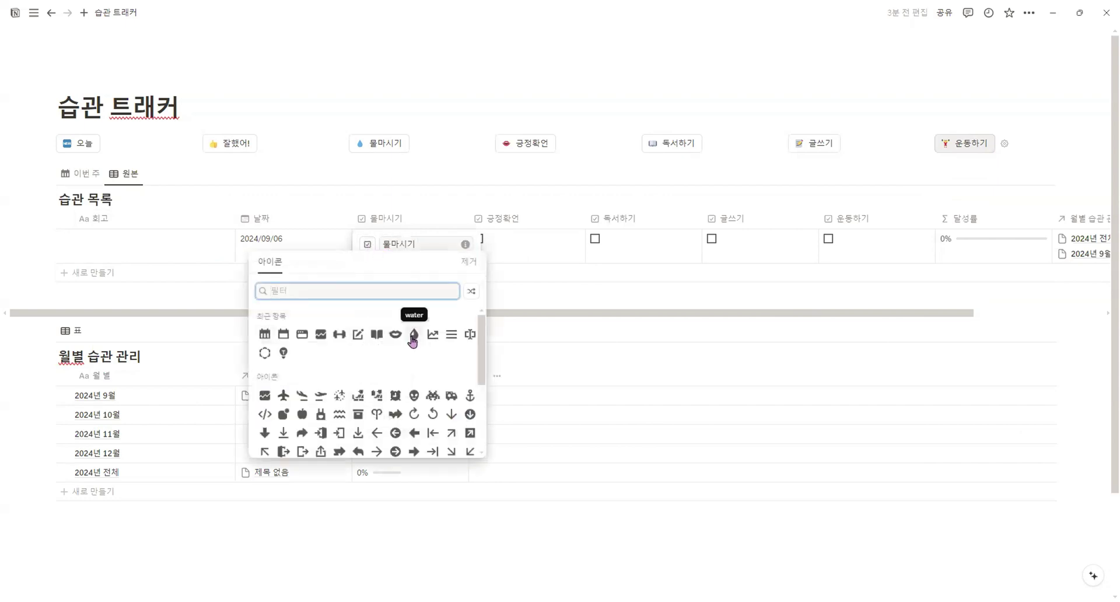
click(414, 335)
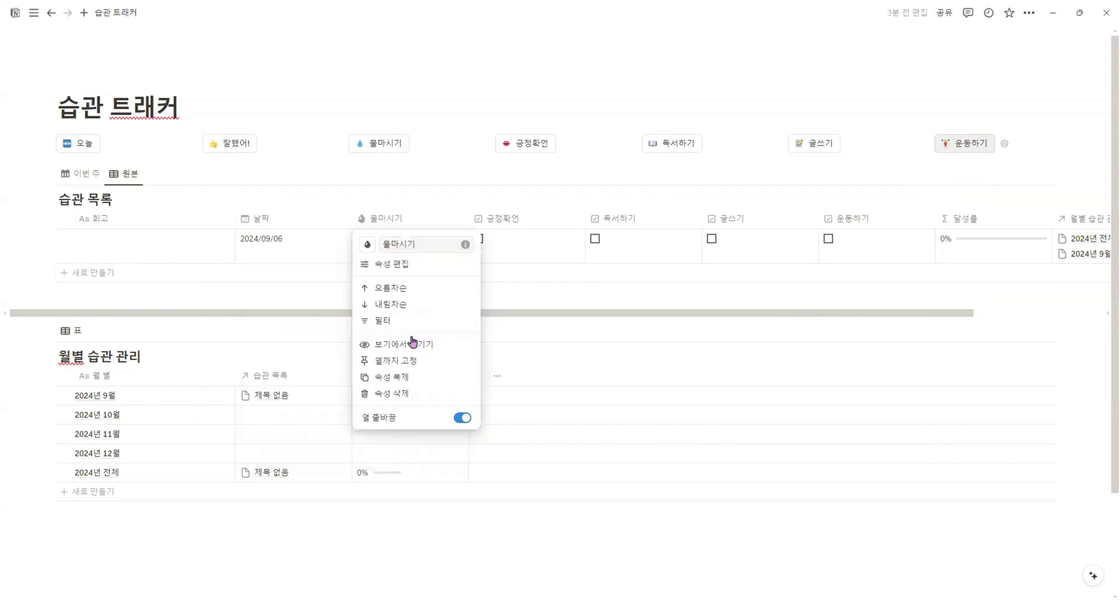
Change the 긍정확언 property's icon in the 습관 목록 table to the lips
click(519, 221)
click(514, 220)
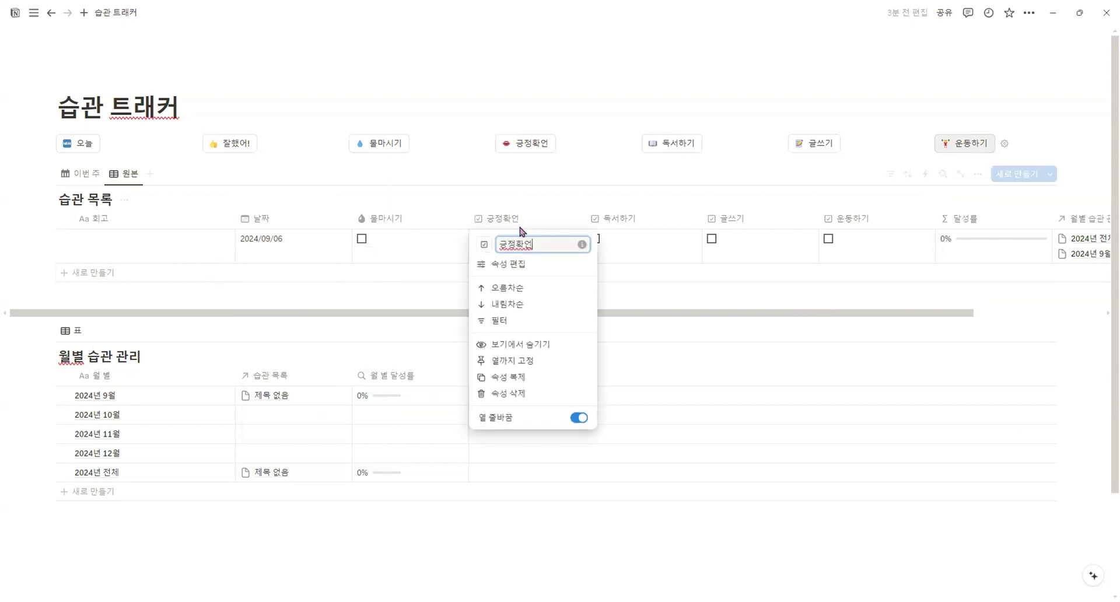
click(484, 245)
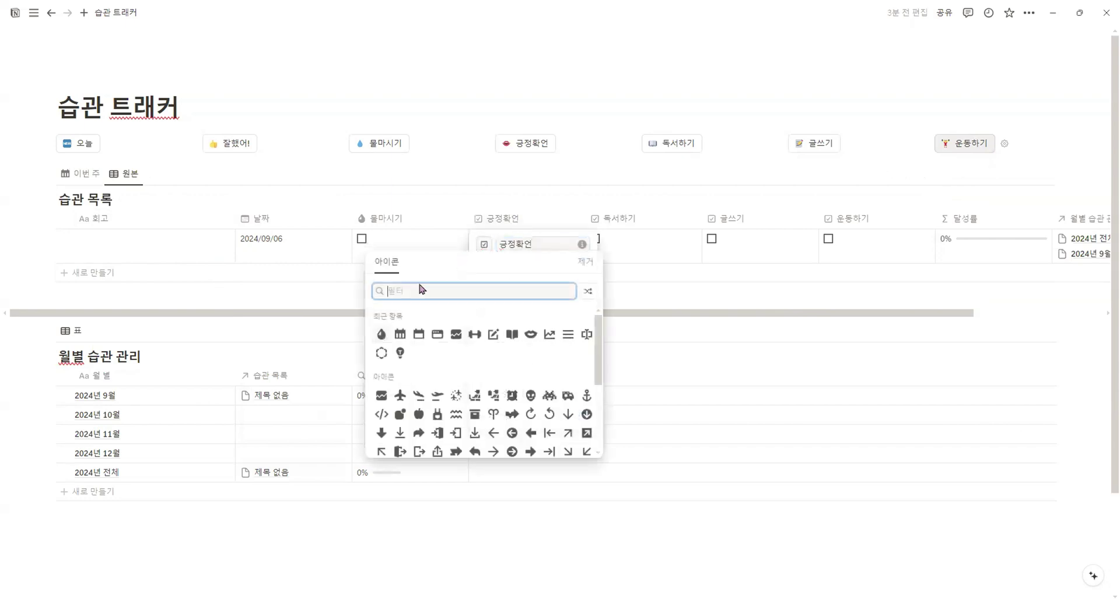
click(531, 336)
Change the 독서하기 property's icon in the 습관 목록 table to the open book
click(630, 220)
click(619, 219)
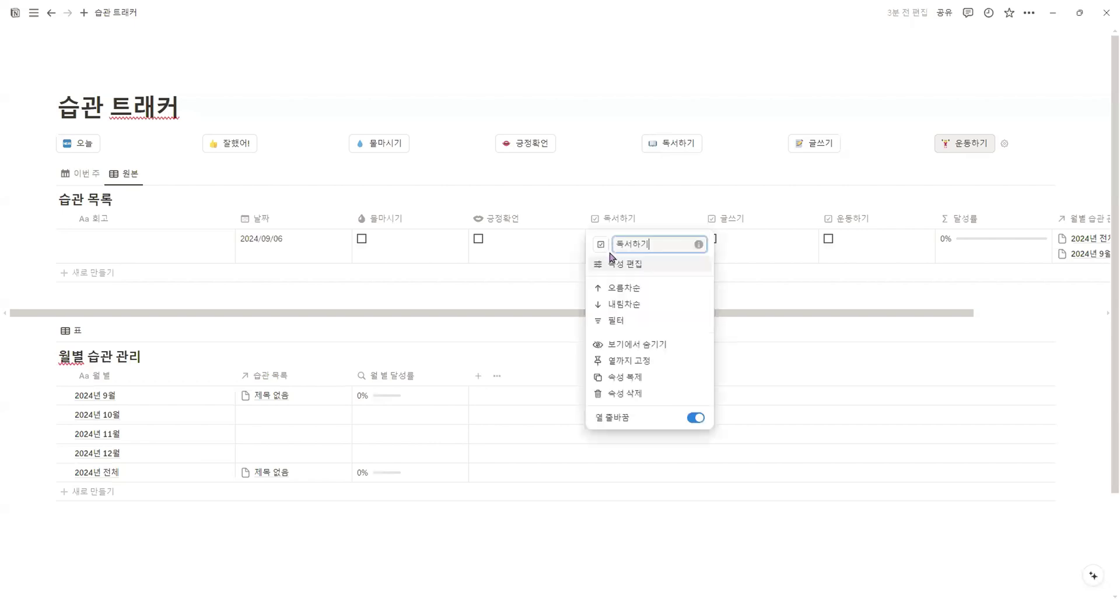
click(602, 245)
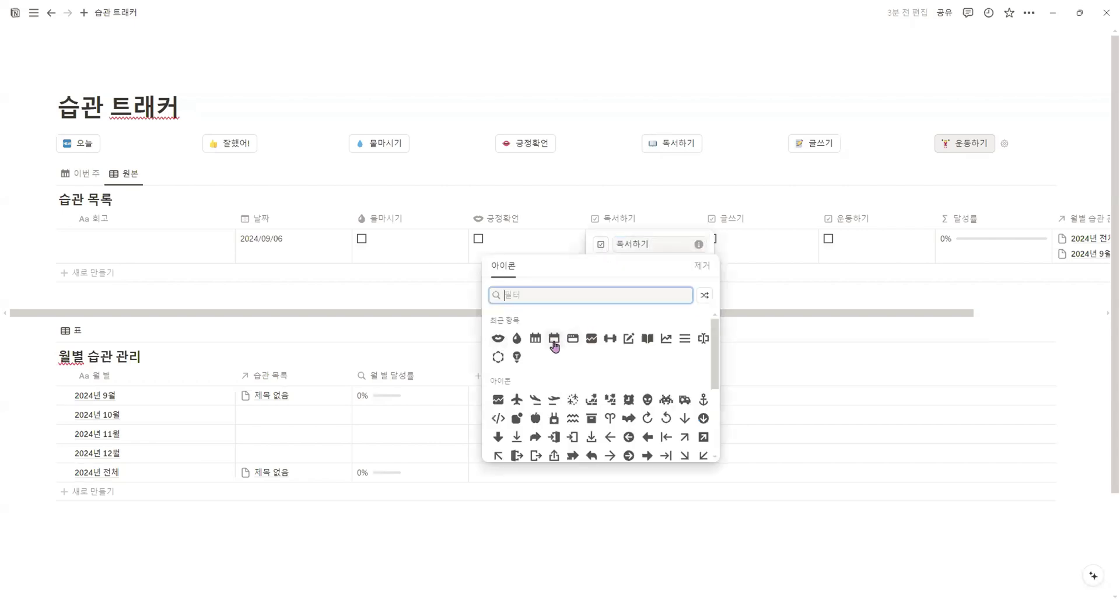
click(647, 338)
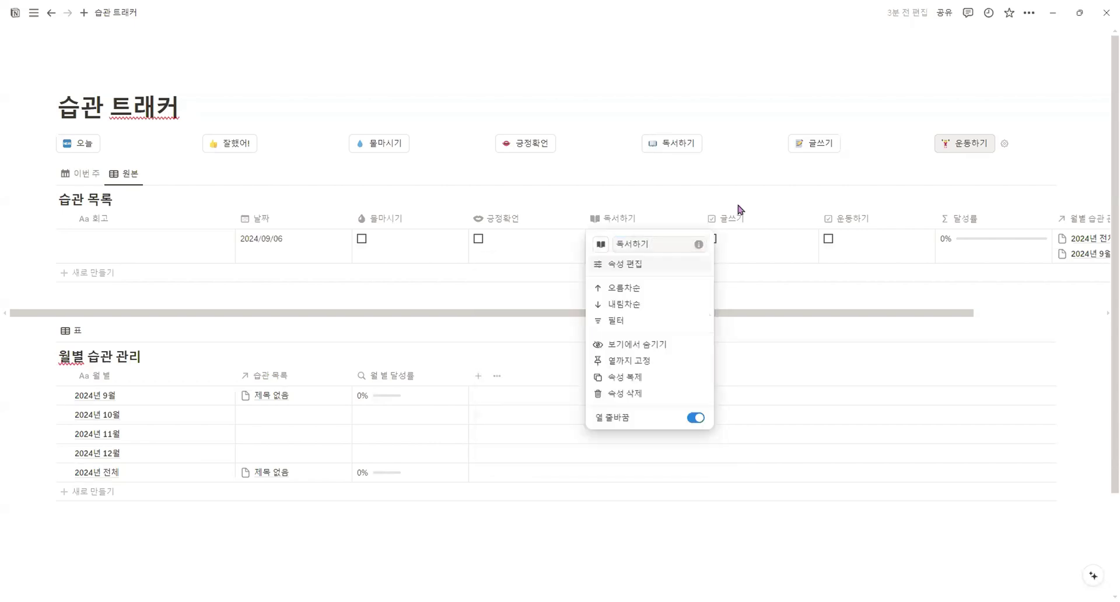
Change the 글쓰기 property's icon in the 습관 목록 table to the pencil on a square
click(739, 218)
click(740, 220)
click(762, 264)
key(Escape)
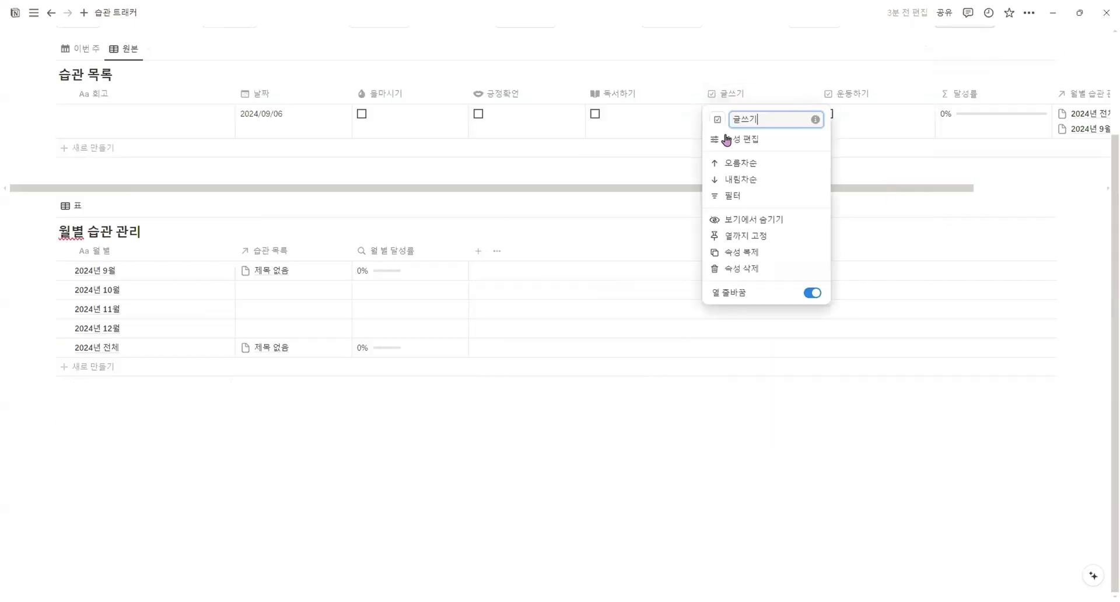
click(718, 119)
click(764, 209)
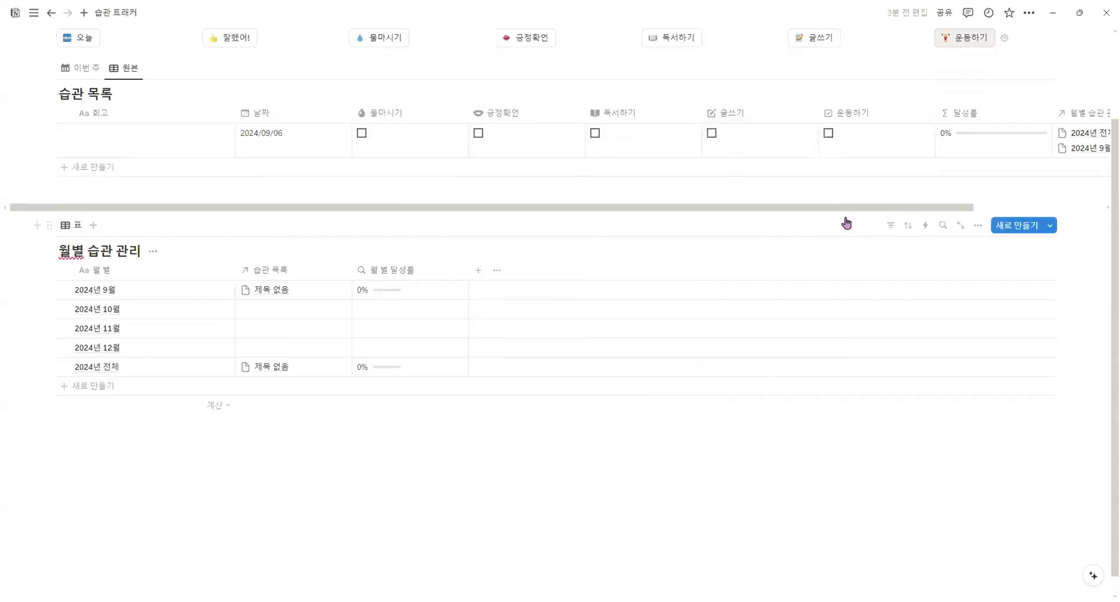
Change the 운동하기 property's icon in the 습관 목록 table to the dumbbell
scroll(847, 223, up, 2)
click(846, 220)
click(834, 242)
click(881, 334)
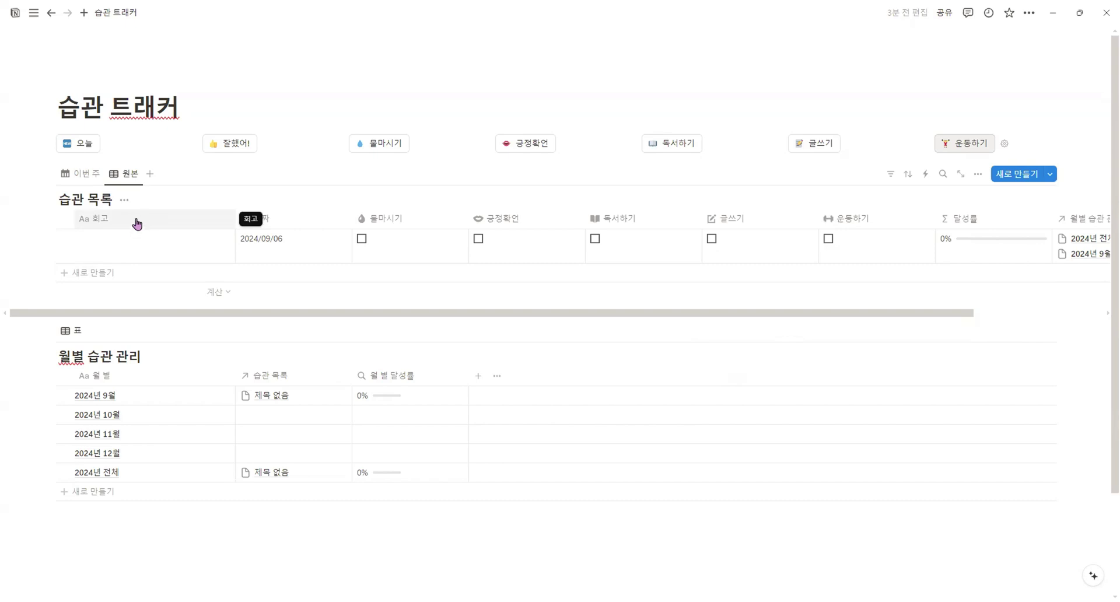
Reorder the 습관 목록 columns so 달성률 comes first and 회고 follows 운동하기, and give 달성률 the line chart icon
drag(150, 222, 865, 227)
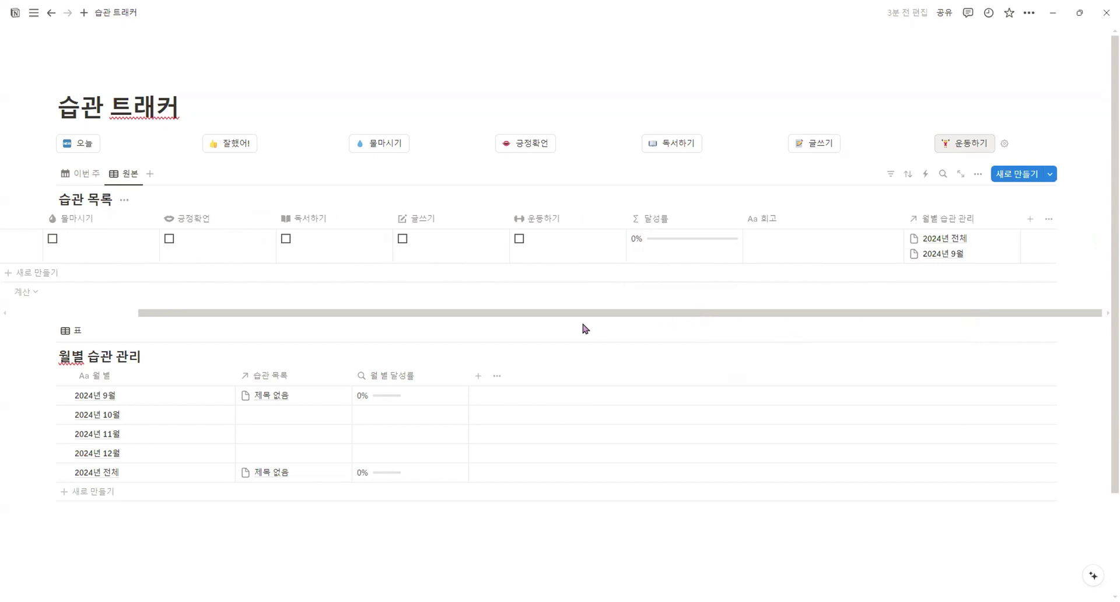
drag(833, 220, 133, 218)
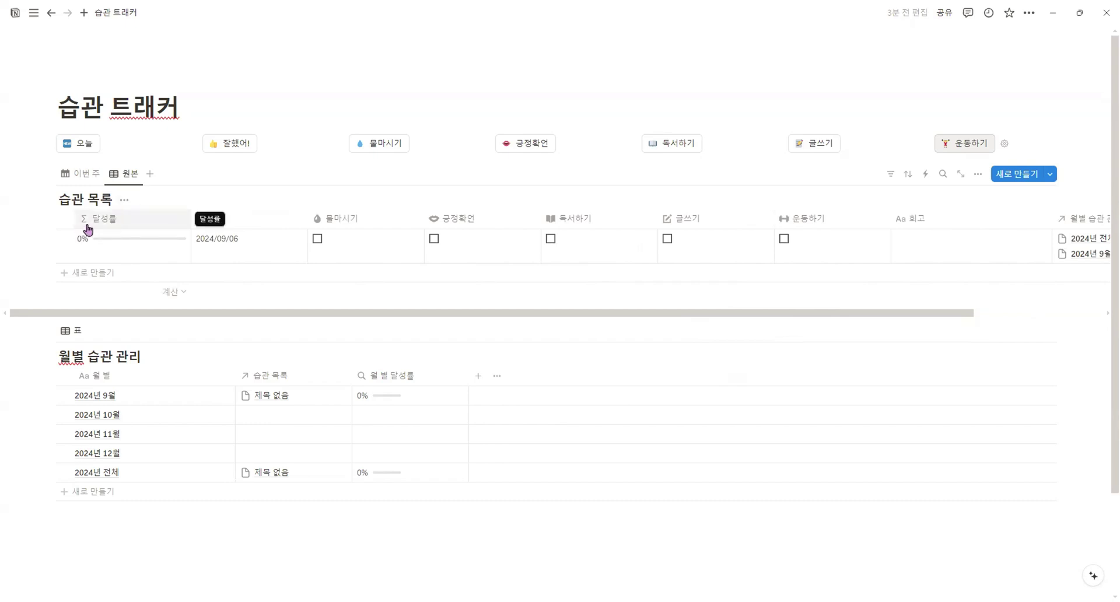
click(109, 221)
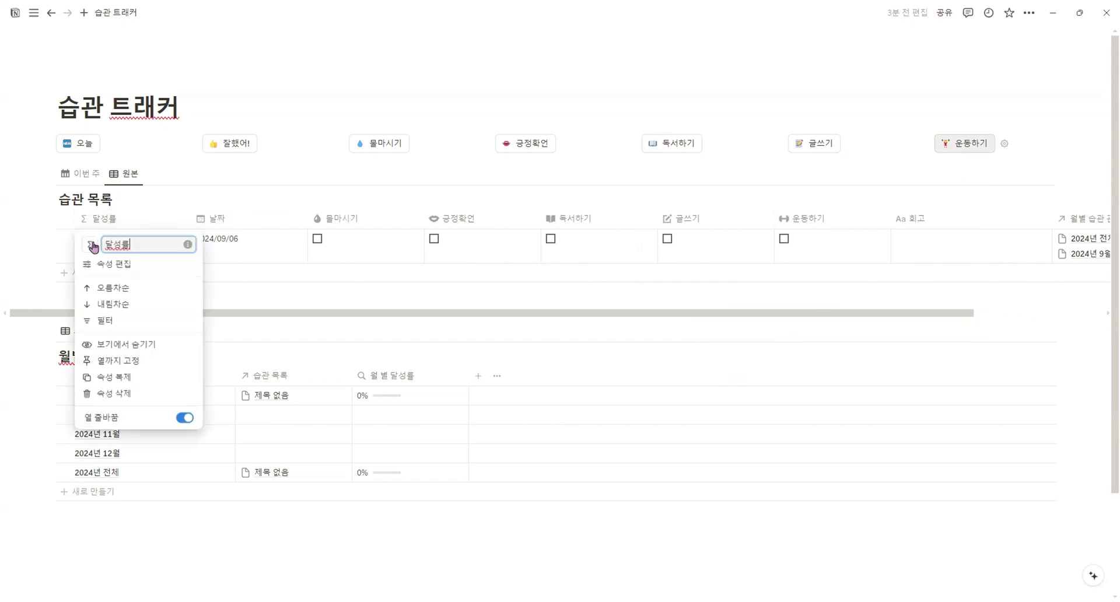
click(92, 245)
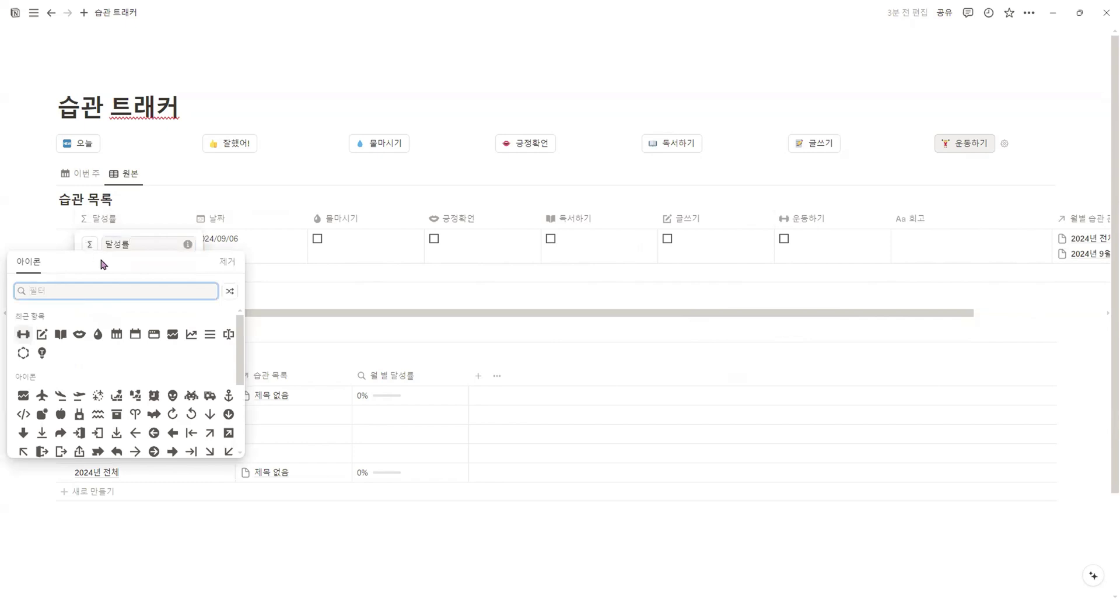
click(191, 335)
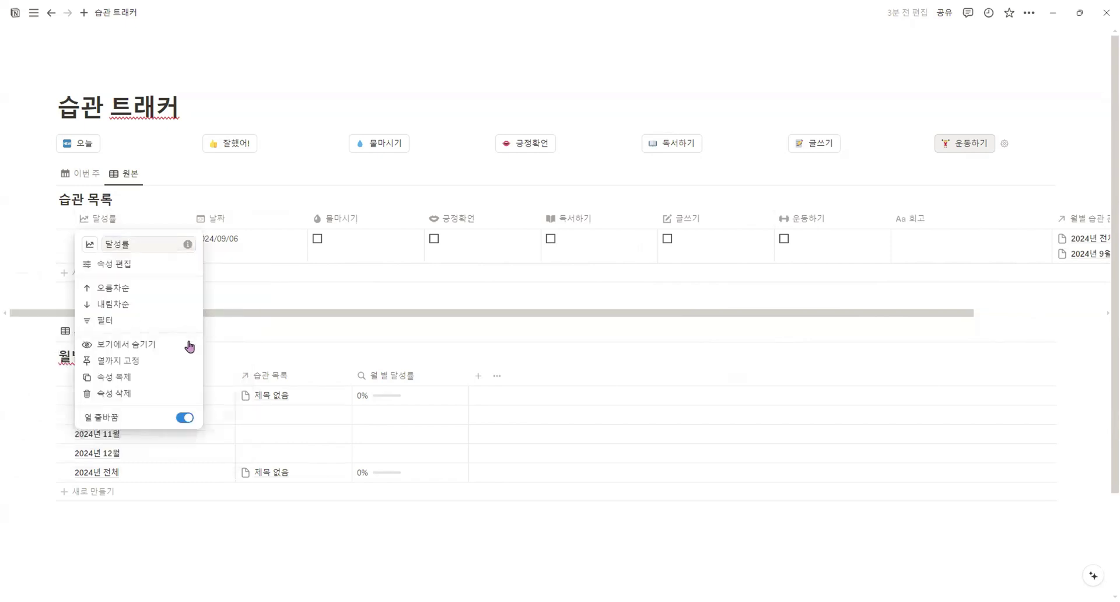
click(251, 318)
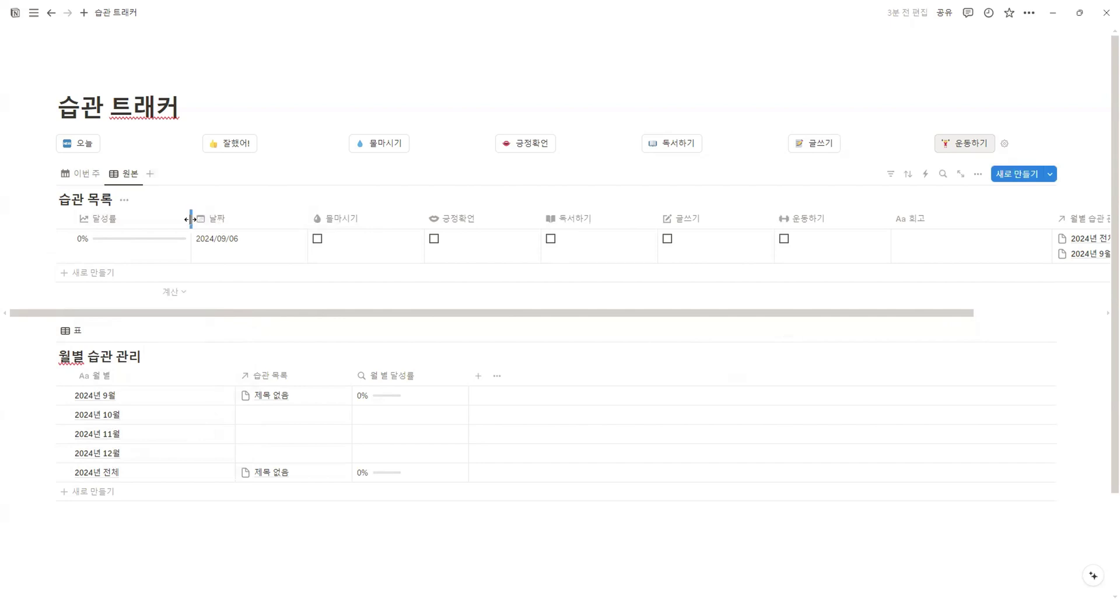
Narrow the 달성률 and 날짜 columns, shrink the five habit columns to icon width, and widen the 회고 column to about three times its width
drag(190, 220, 133, 219)
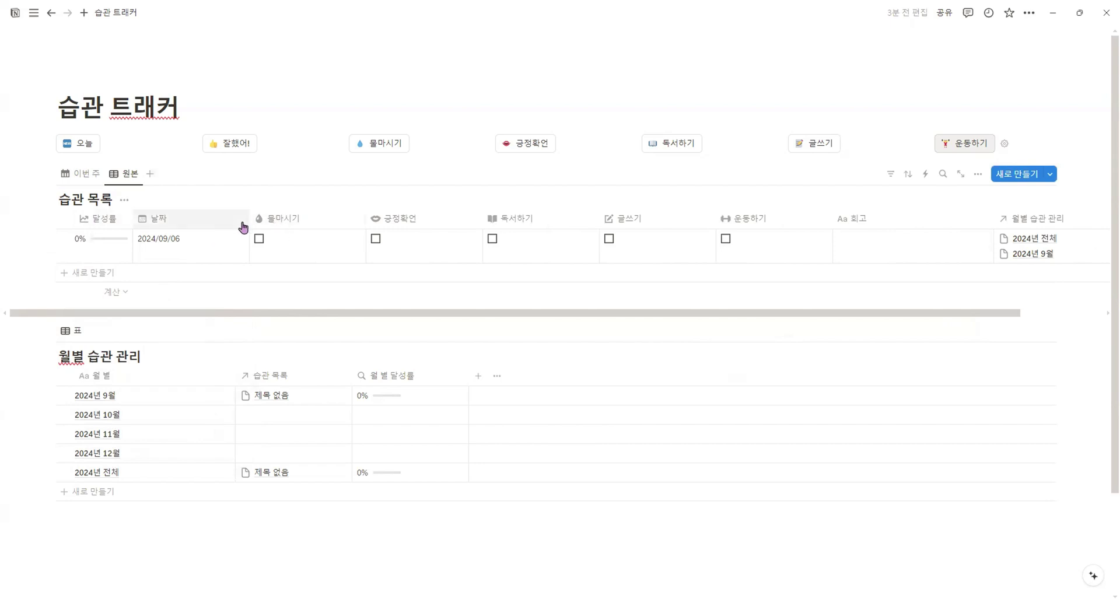
drag(249, 219, 191, 220)
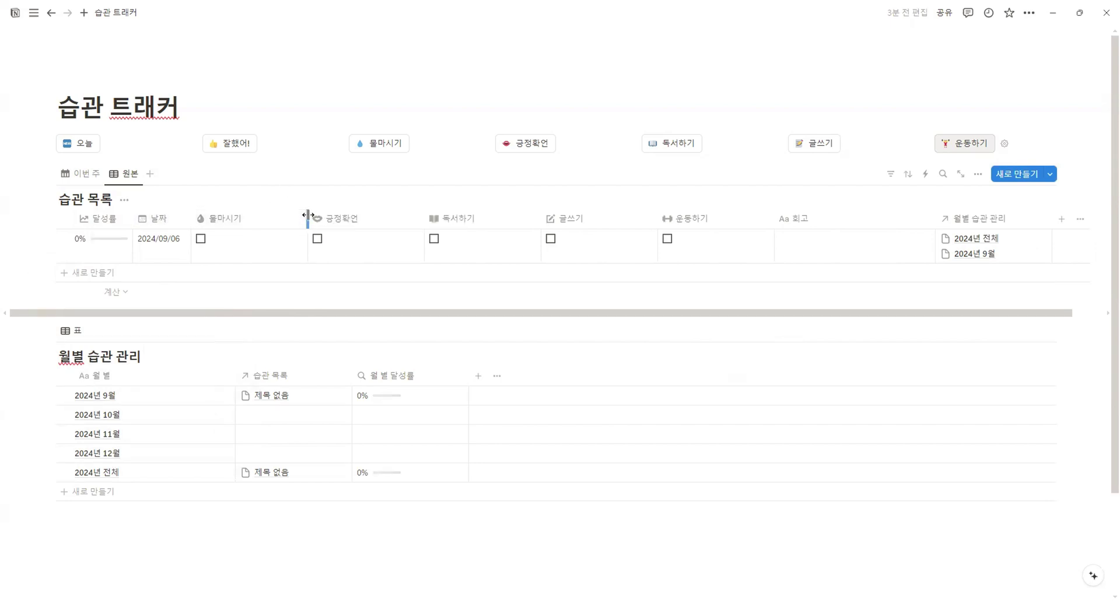
drag(308, 218, 210, 218)
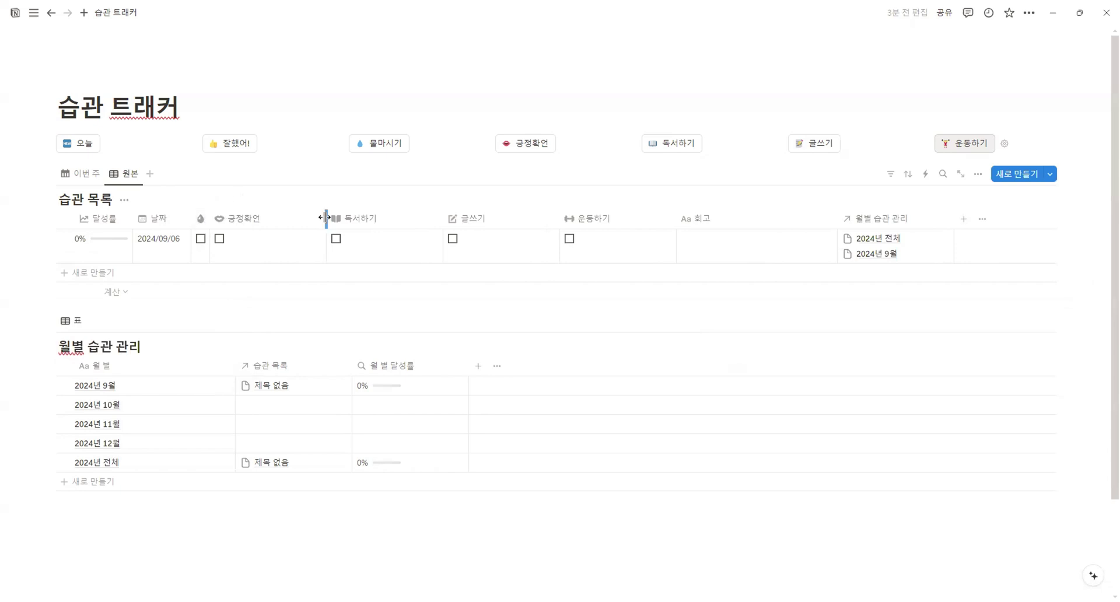
drag(326, 218, 247, 218)
drag(364, 217, 265, 218)
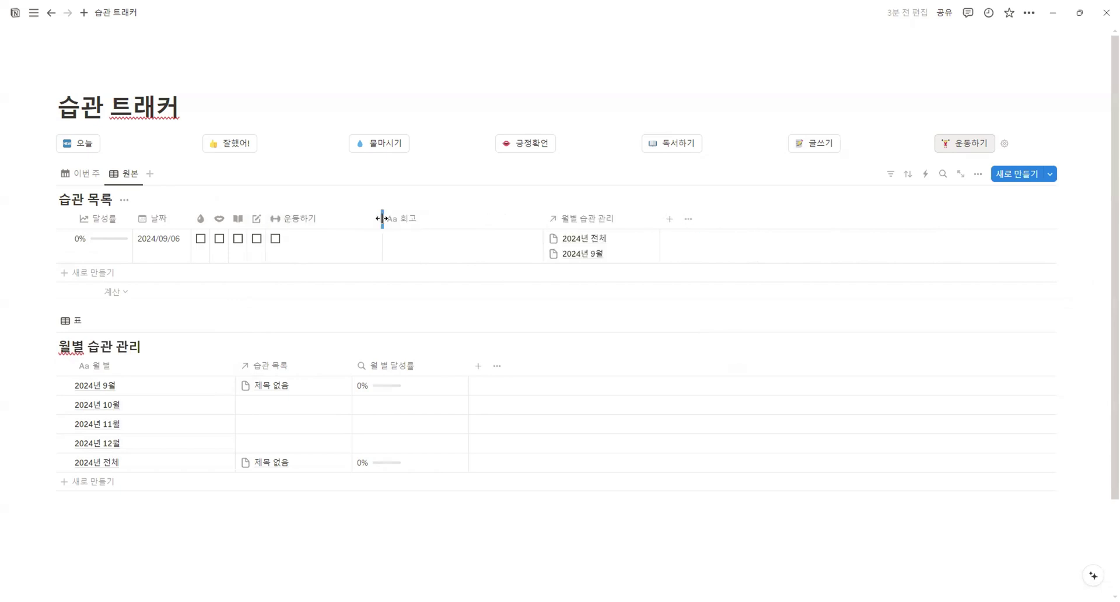
drag(382, 218, 284, 218)
drag(446, 217, 760, 219)
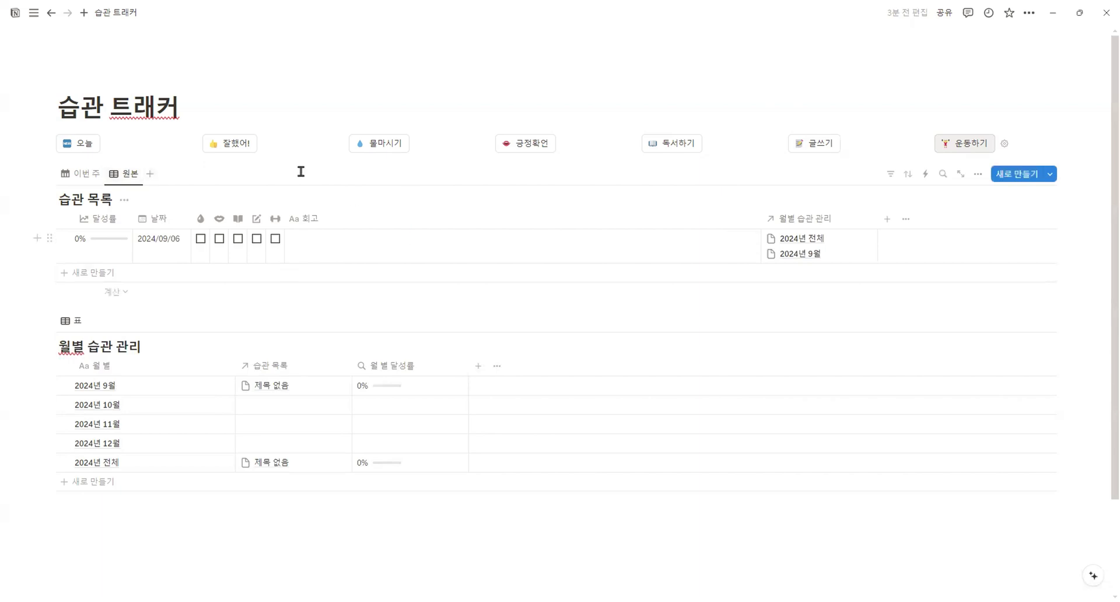
Return 습관 목록 to the 이번 주 view, and rename the 월별 습관 관리 table view 2024 달성률 with the activity graph icon
click(83, 175)
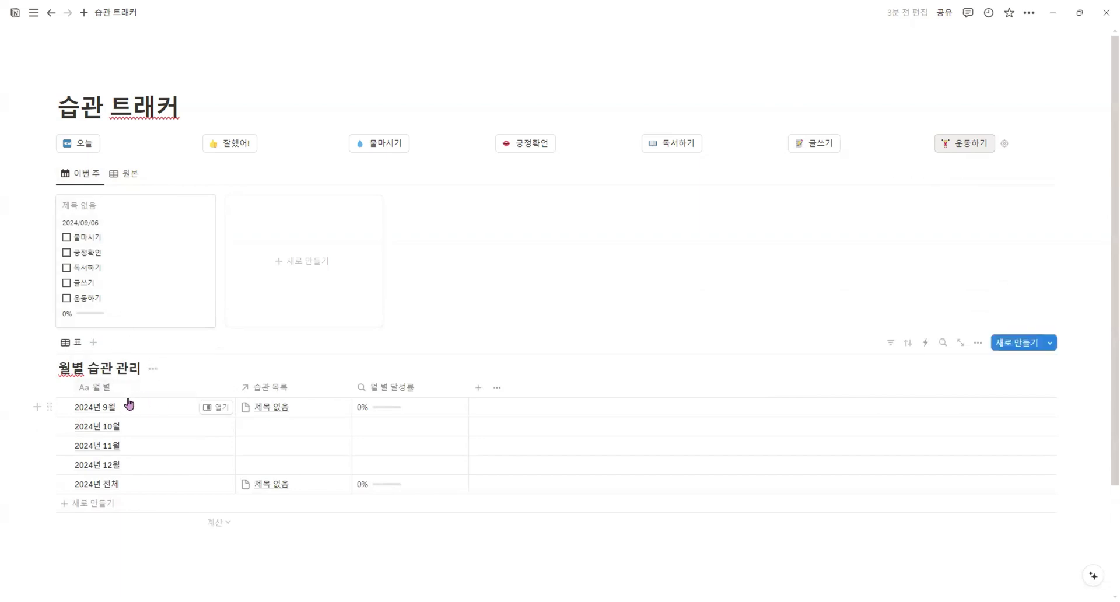
click(78, 349)
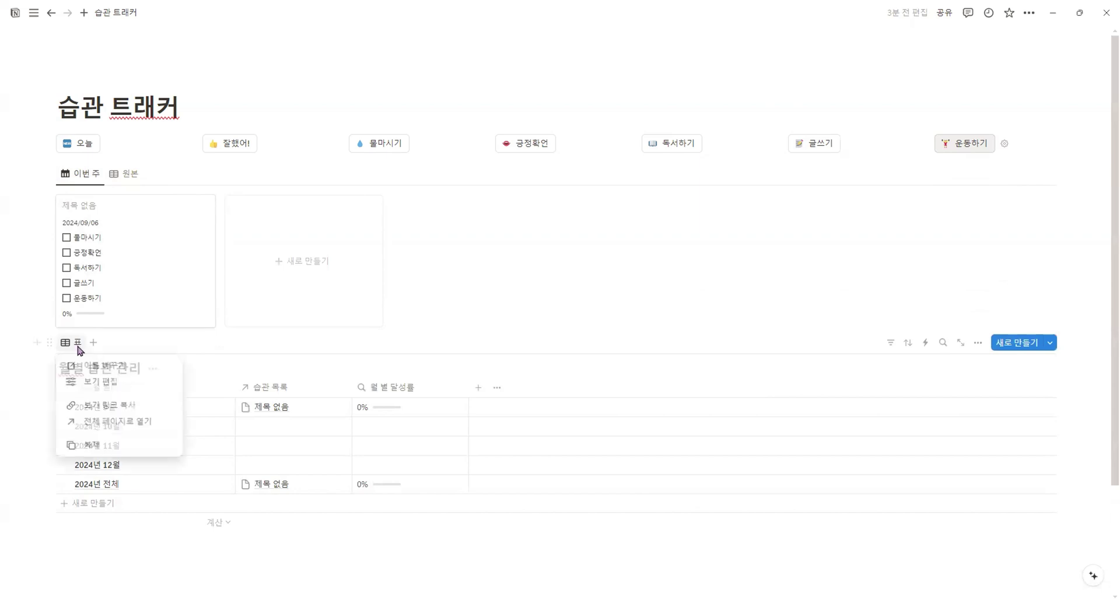
click(94, 368)
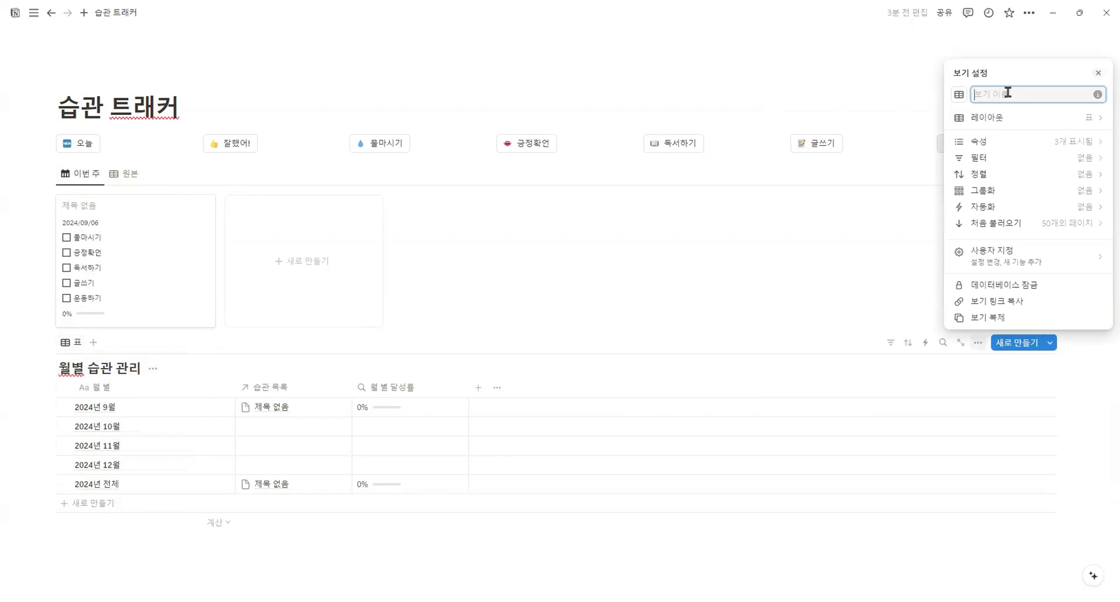
text(2024 달성률)
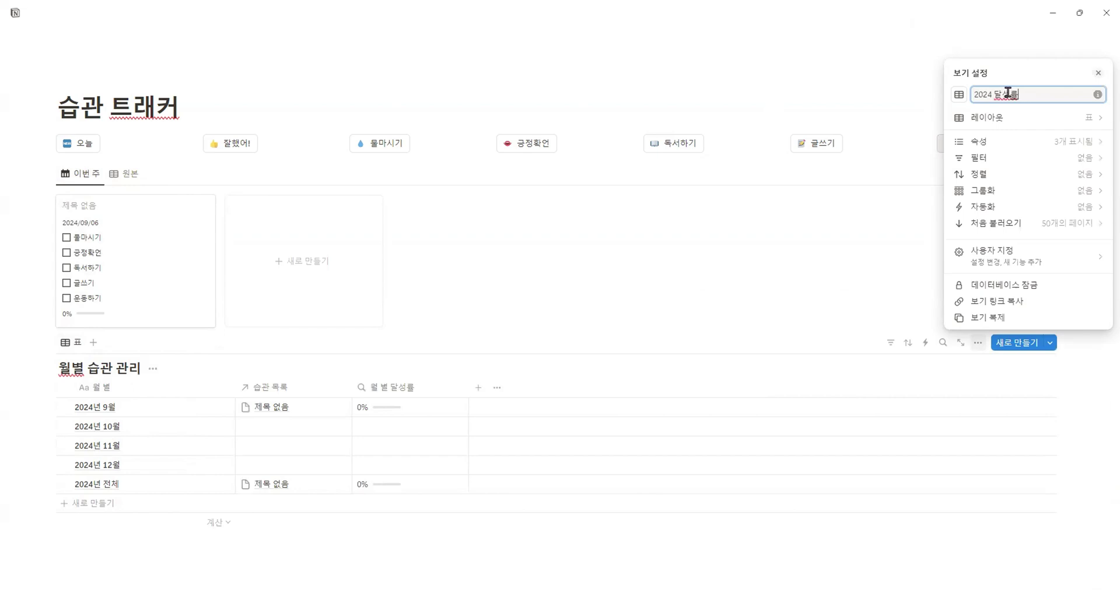
click(962, 97)
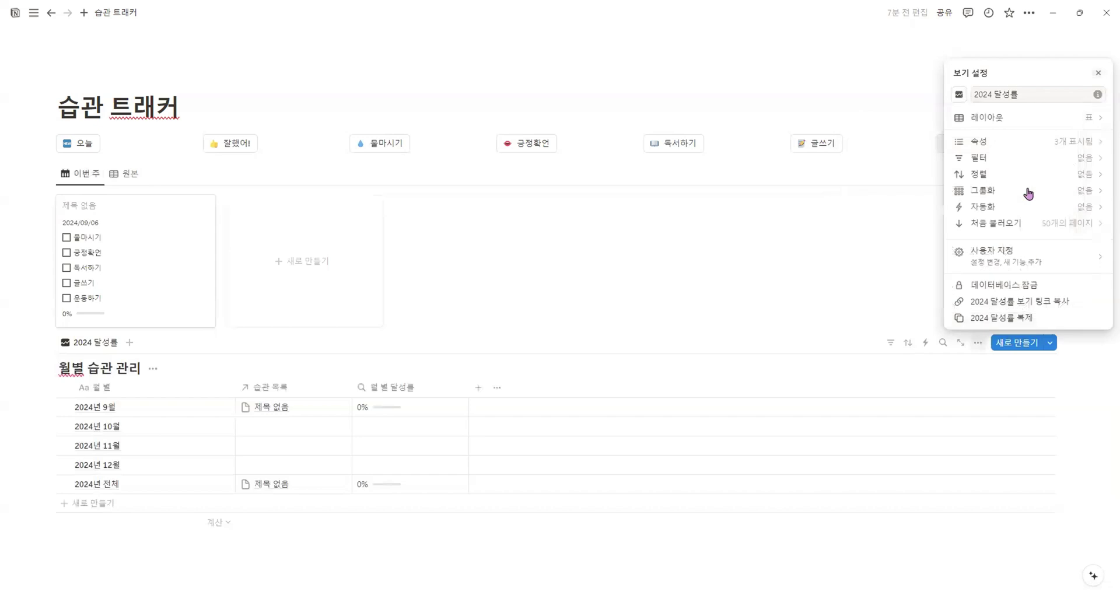
Hide the 습관 목록 property in the 2024 달성률 view
click(992, 142)
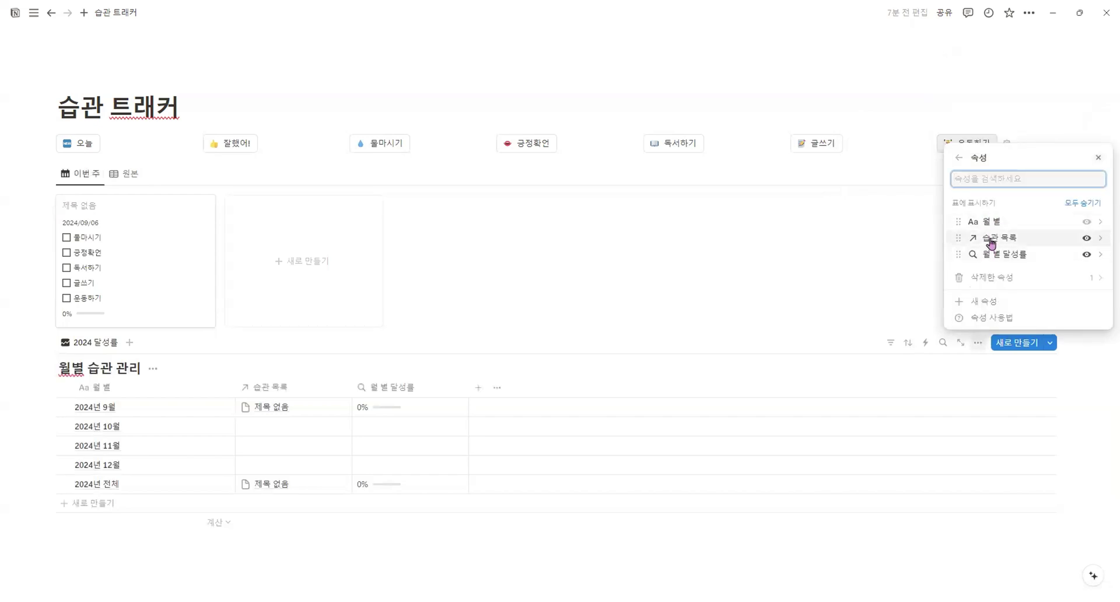
click(1088, 238)
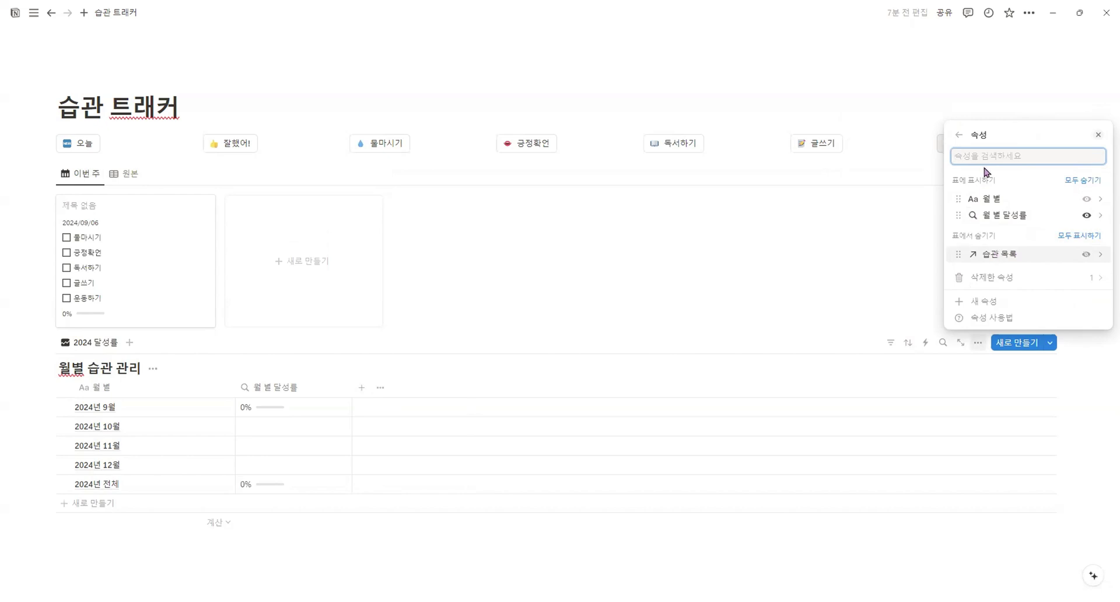
key(Escape)
Change the 월 별 달성률 property's icon to the activity graph, and narrow the 월 별 달성률 and 월 별 columns
click(274, 391)
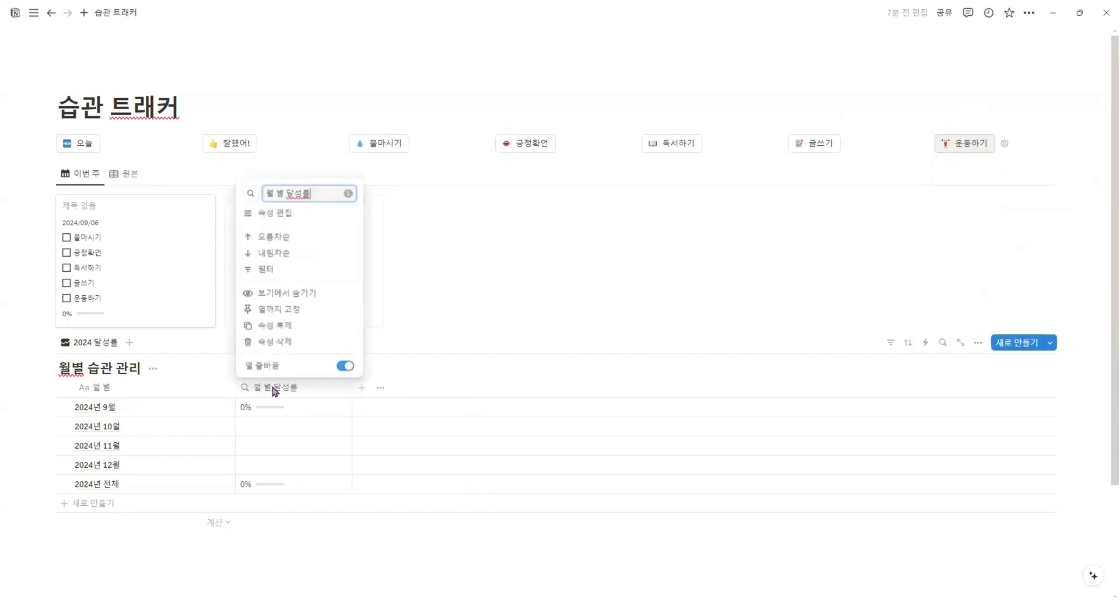
click(251, 194)
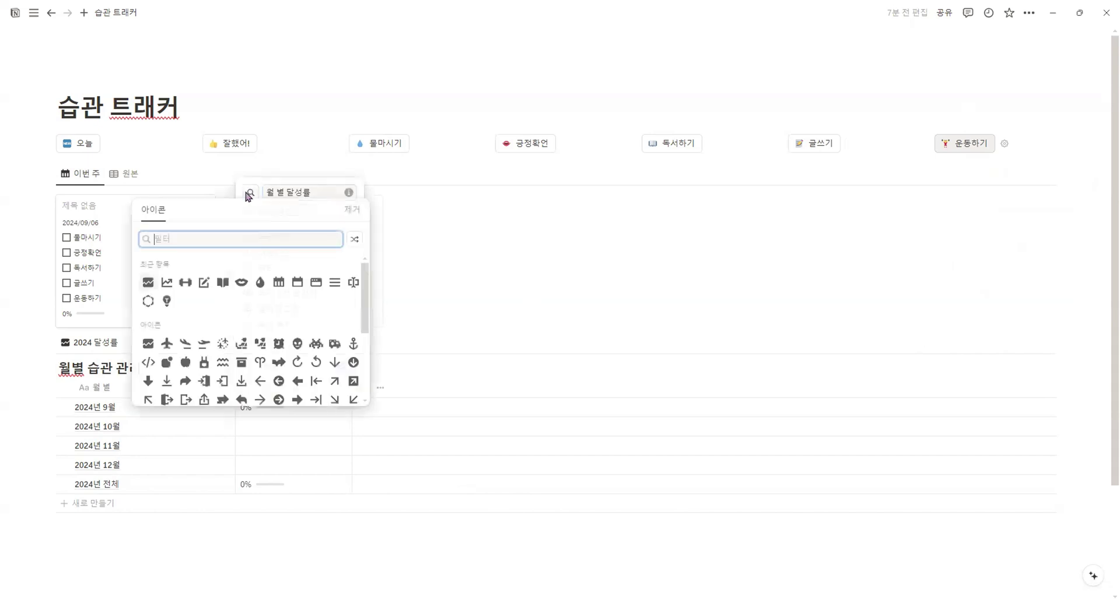
click(149, 285)
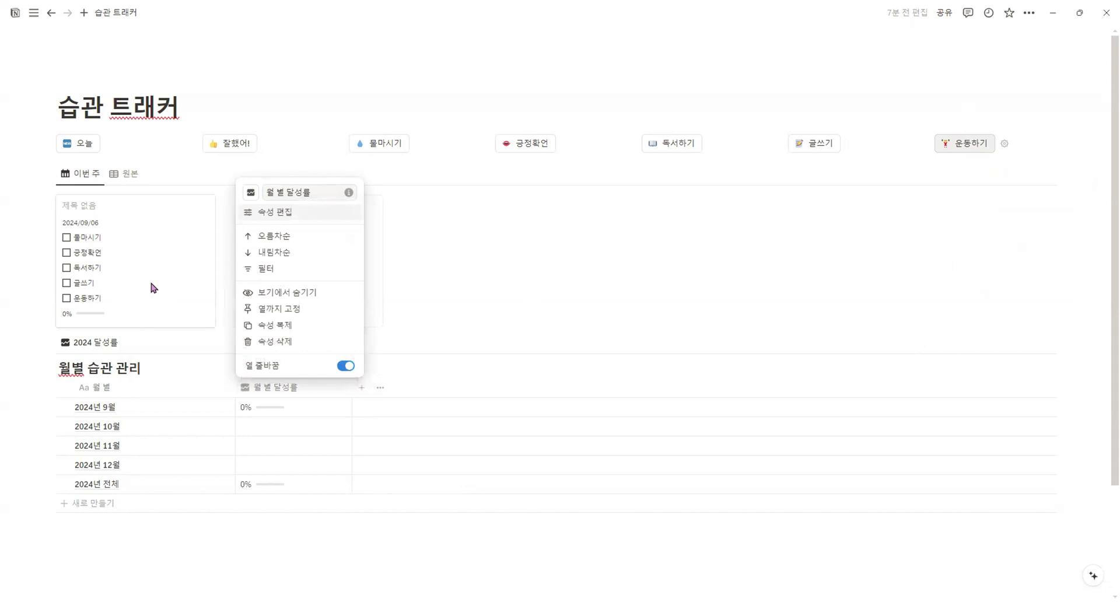
click(443, 366)
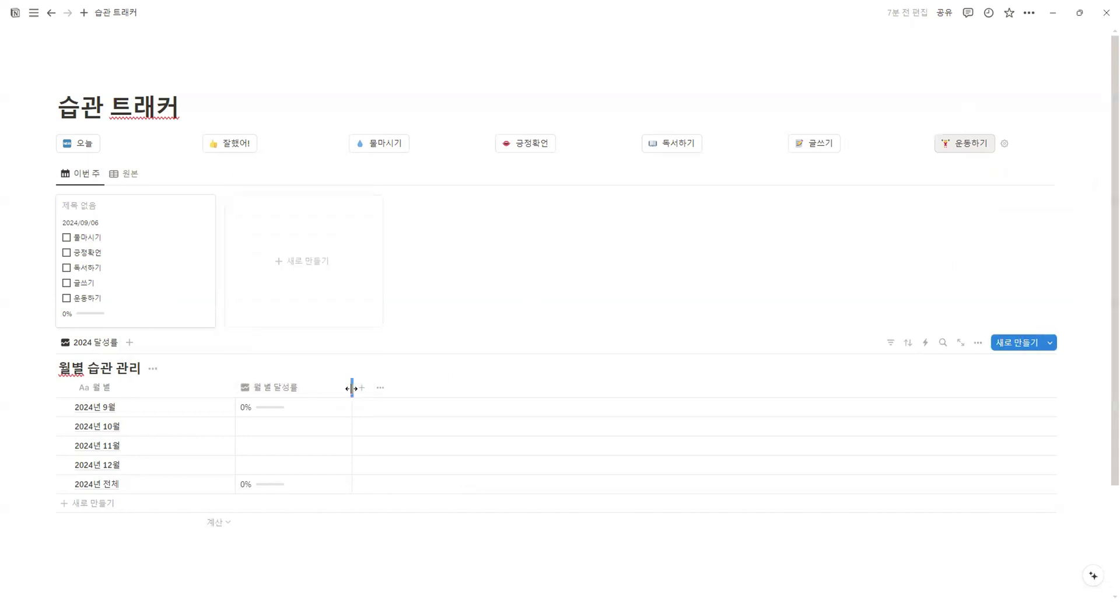
drag(351, 388, 294, 388)
drag(234, 388, 133, 388)
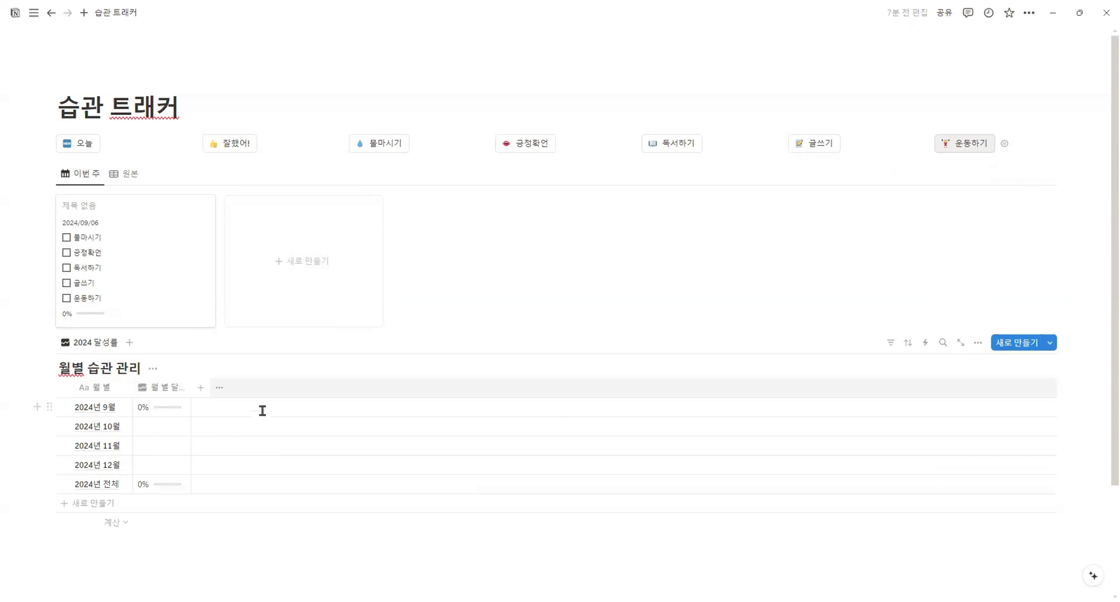
Add a rollup property named 물마시기 with the water drop icon to the 월별 습관 관리 table
click(201, 388)
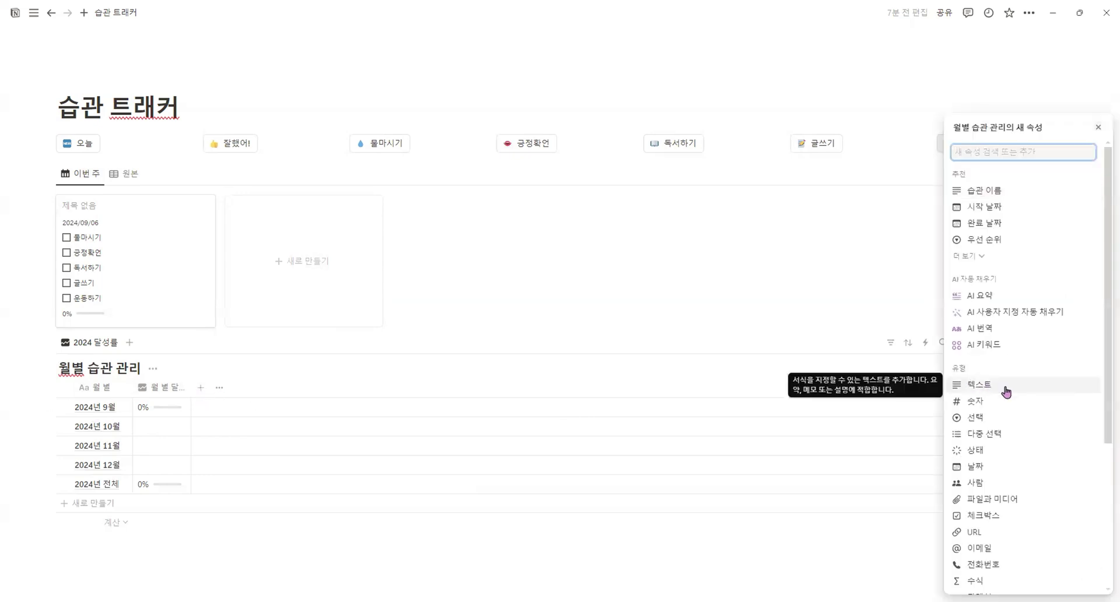
scroll(1007, 392, down, 2)
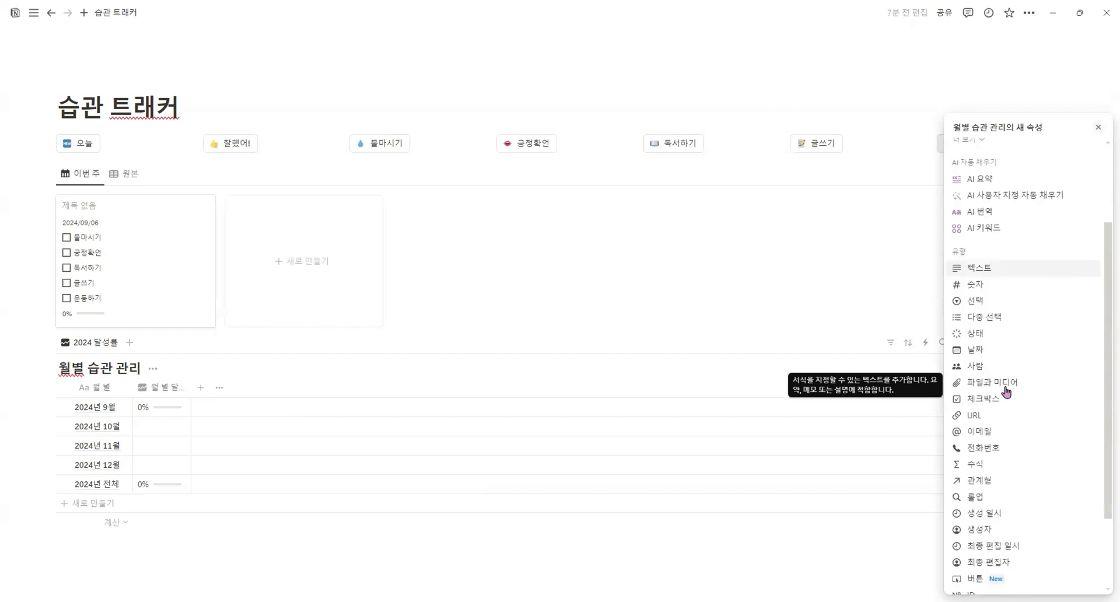
click(996, 502)
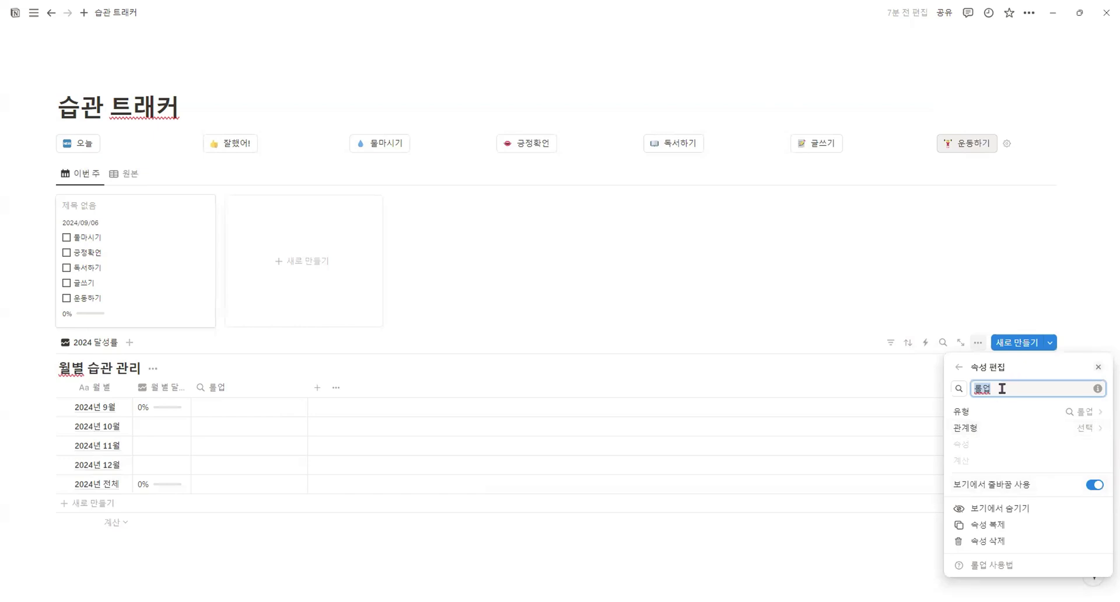
text(물매)
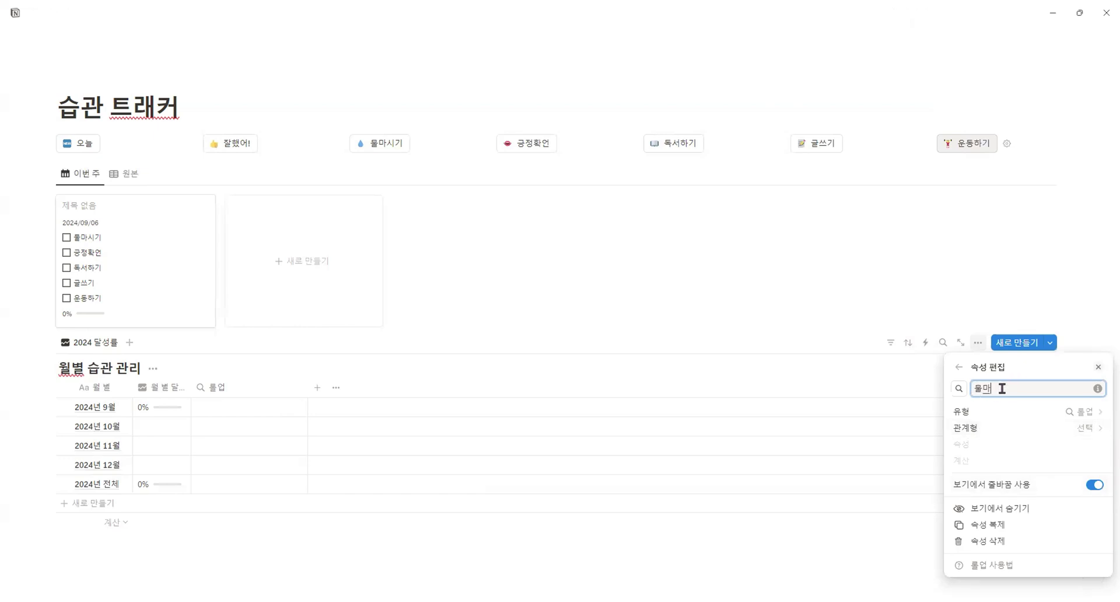
text(시기)
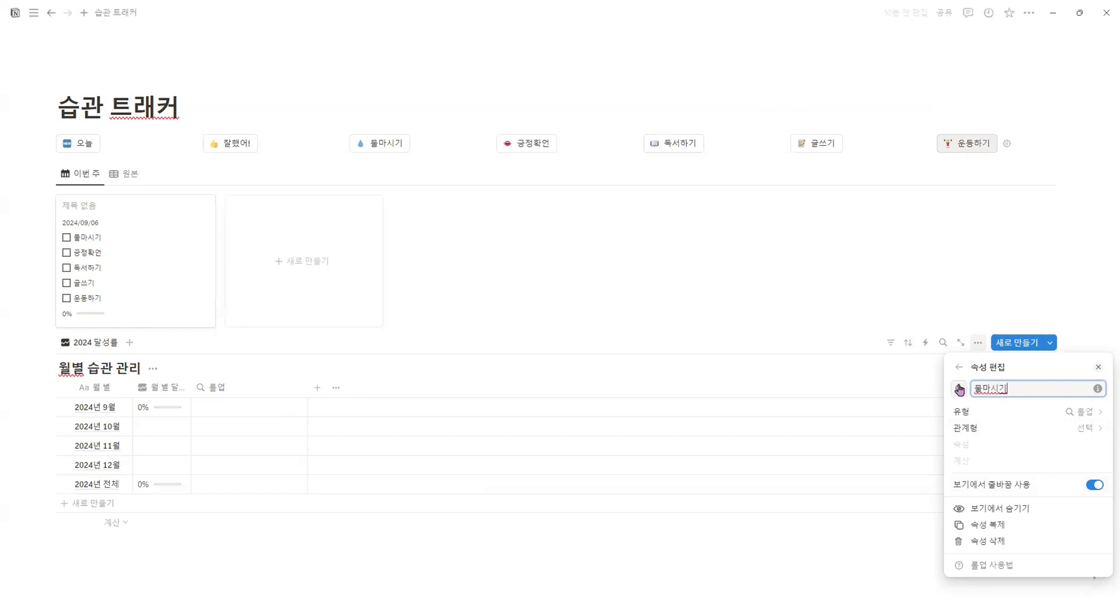
click(959, 389)
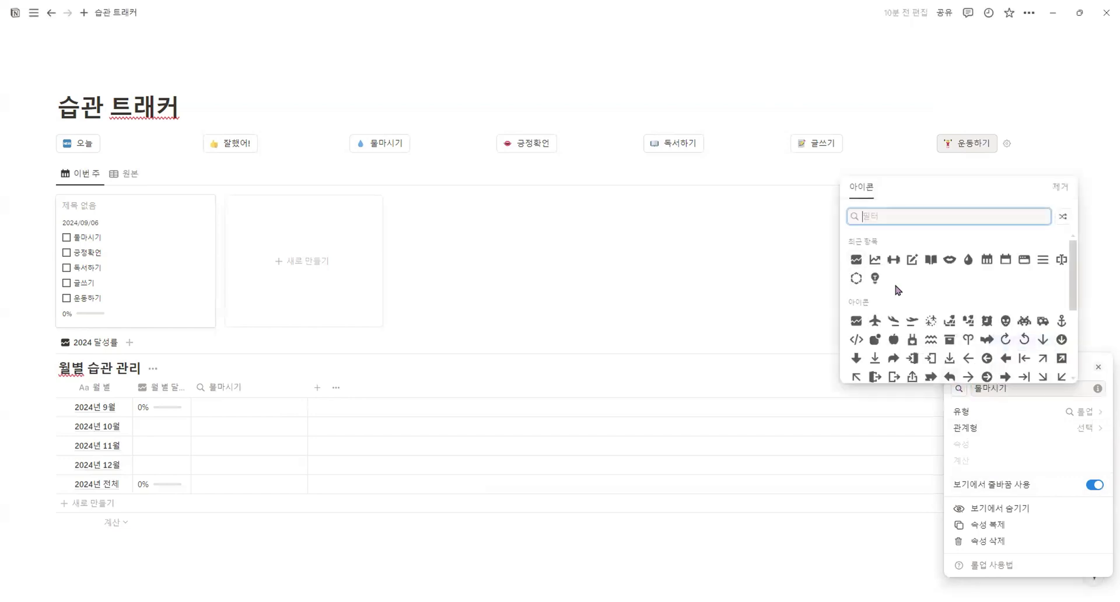
click(968, 260)
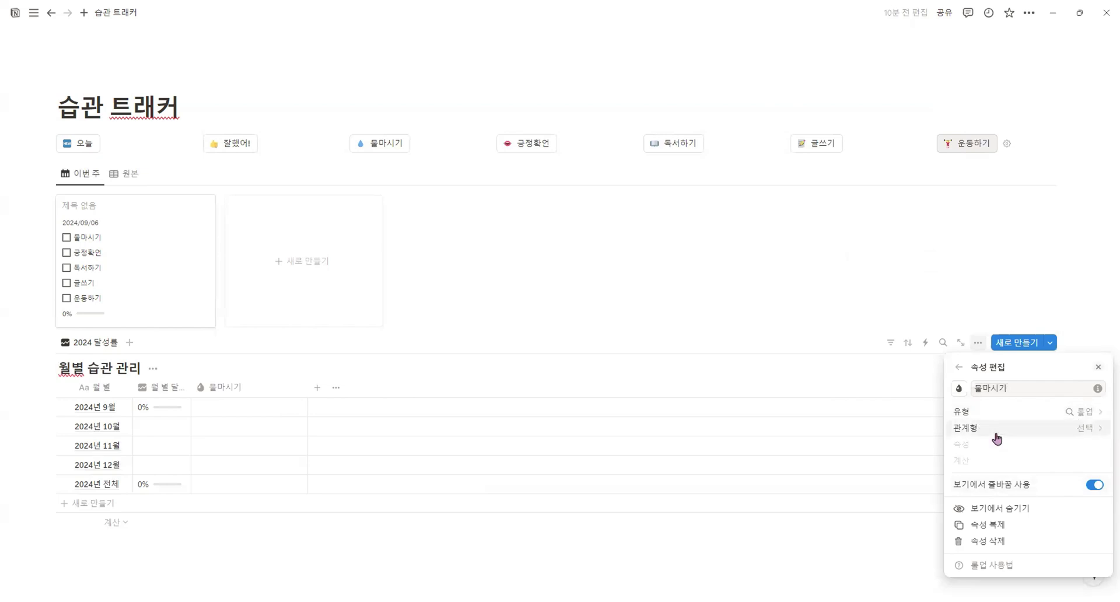
Set the 물마시기 rollup to the 습관 목록 relation, its 물마시기 property and the 체크 표시된 비율(%) calculation
click(1014, 427)
click(1016, 449)
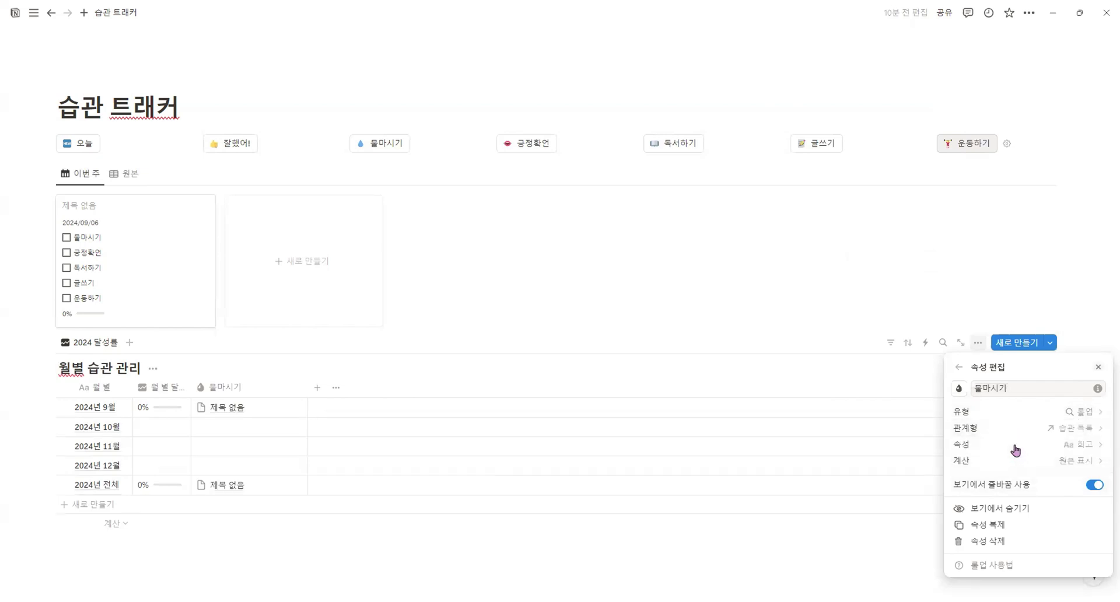
click(1015, 447)
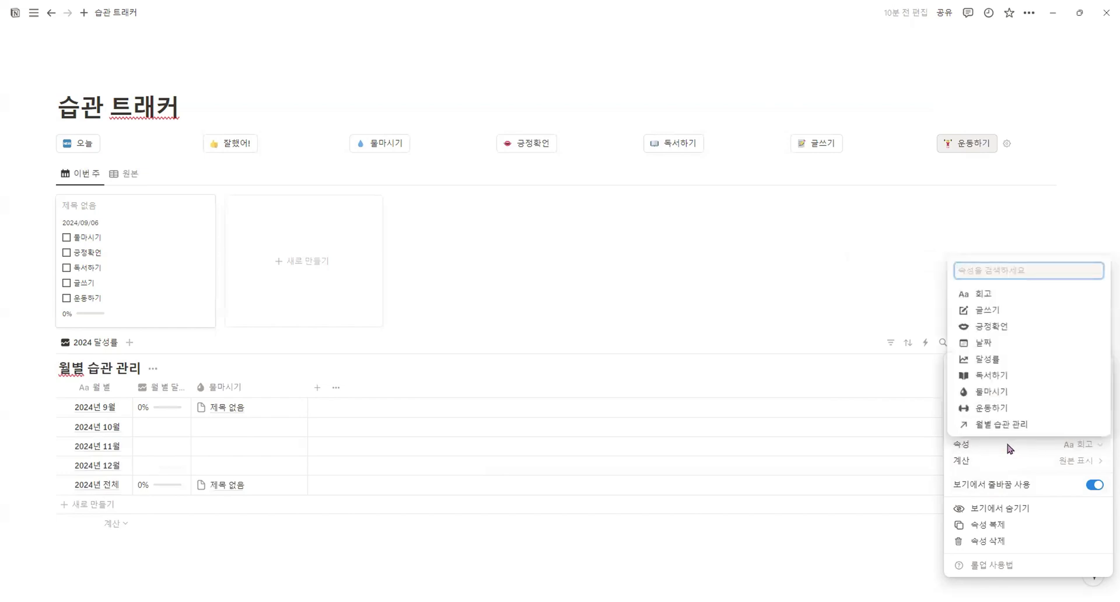
click(1016, 393)
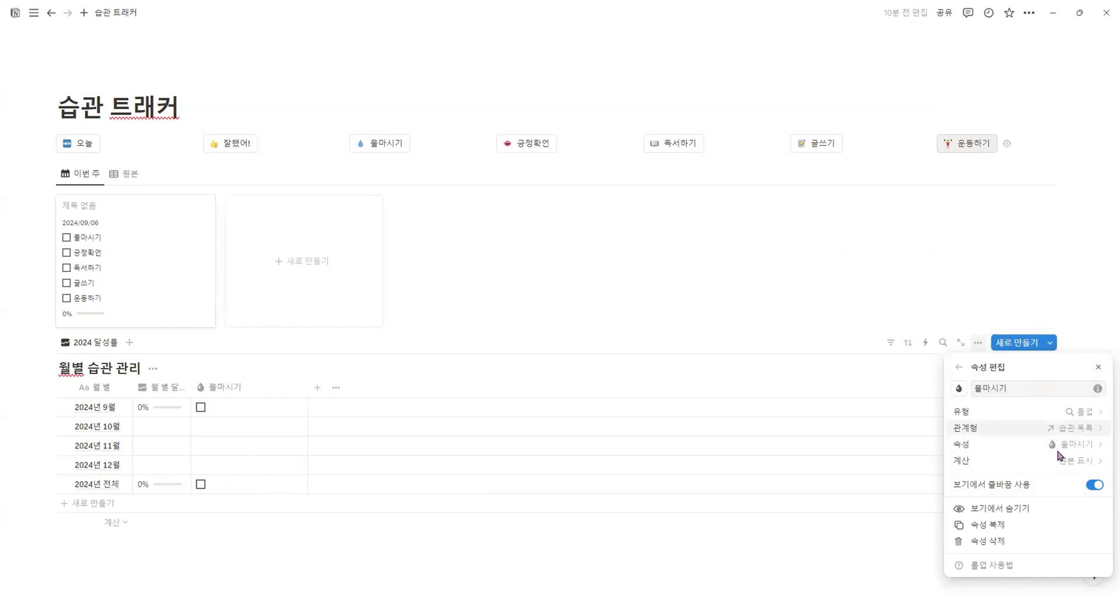
click(1054, 465)
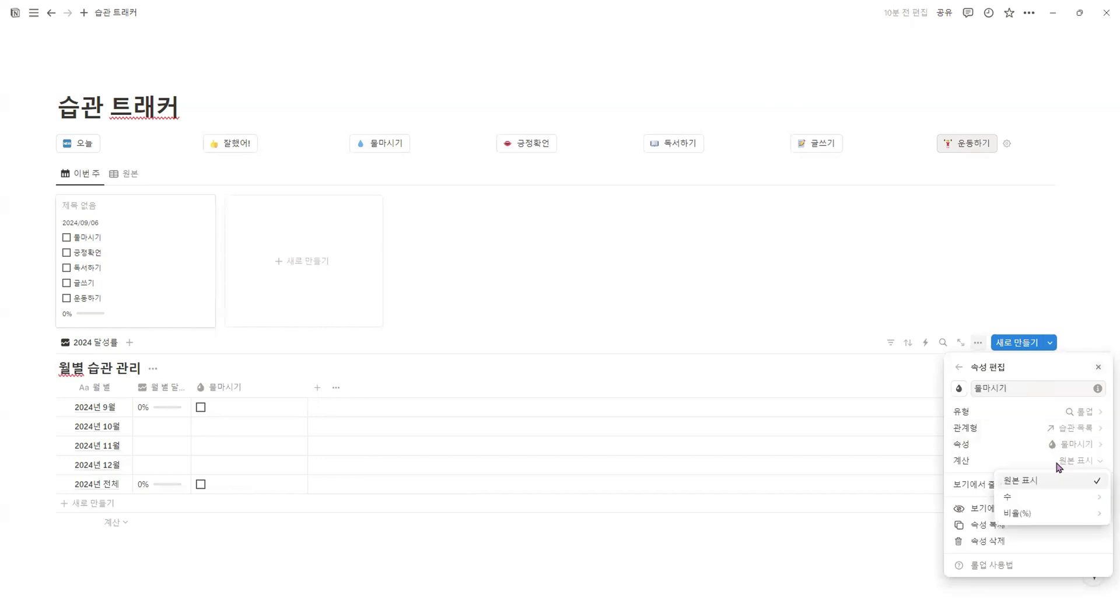
mouse_move(1065, 524)
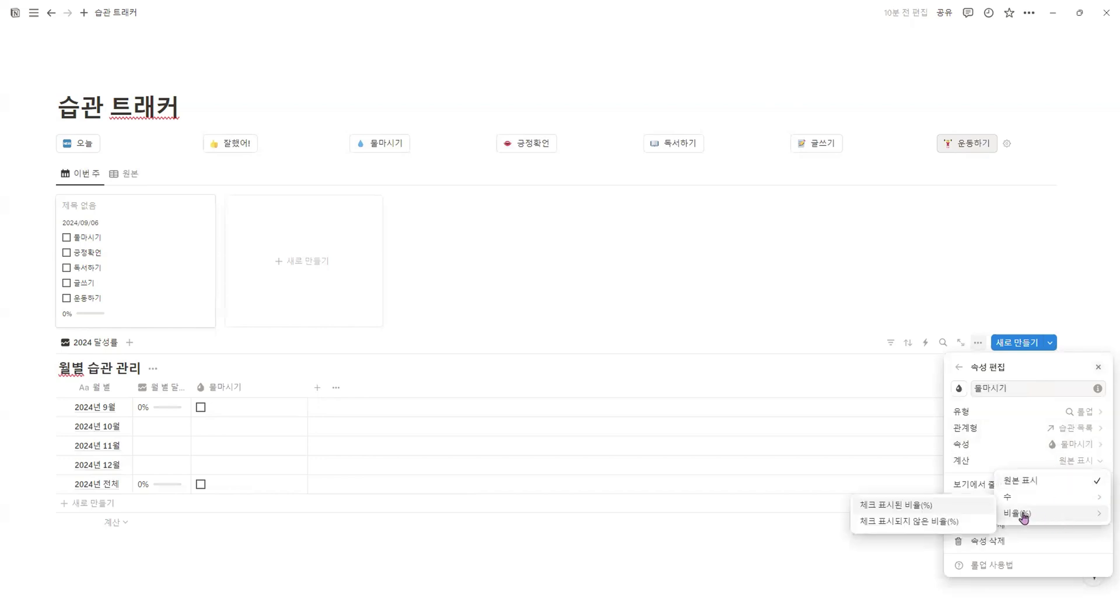
click(953, 506)
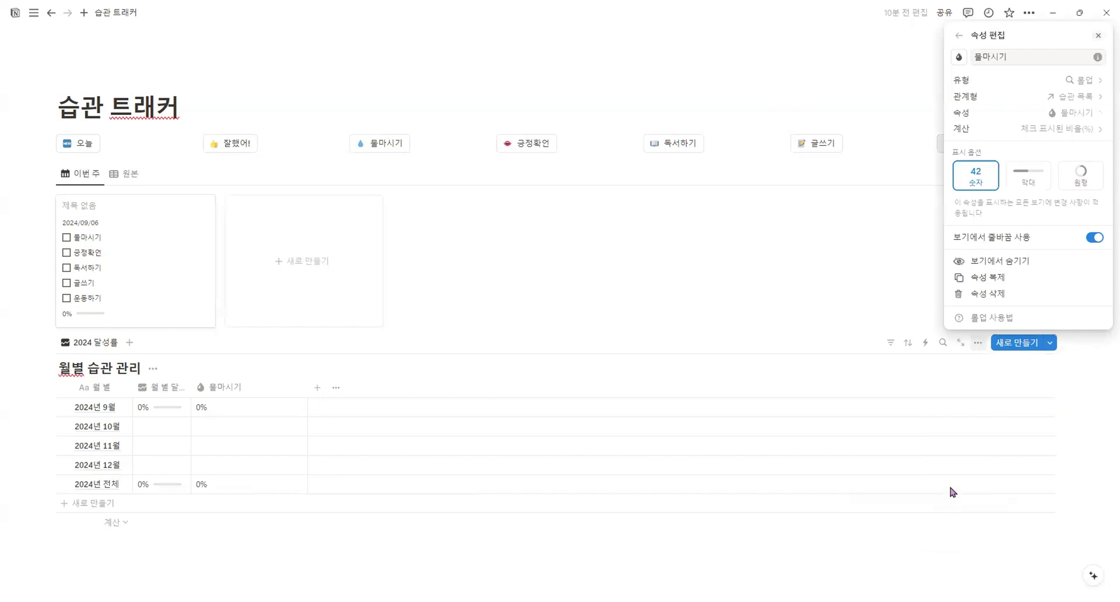
Display the 물마시기 rollup as 원형 in 빨간색
click(1081, 178)
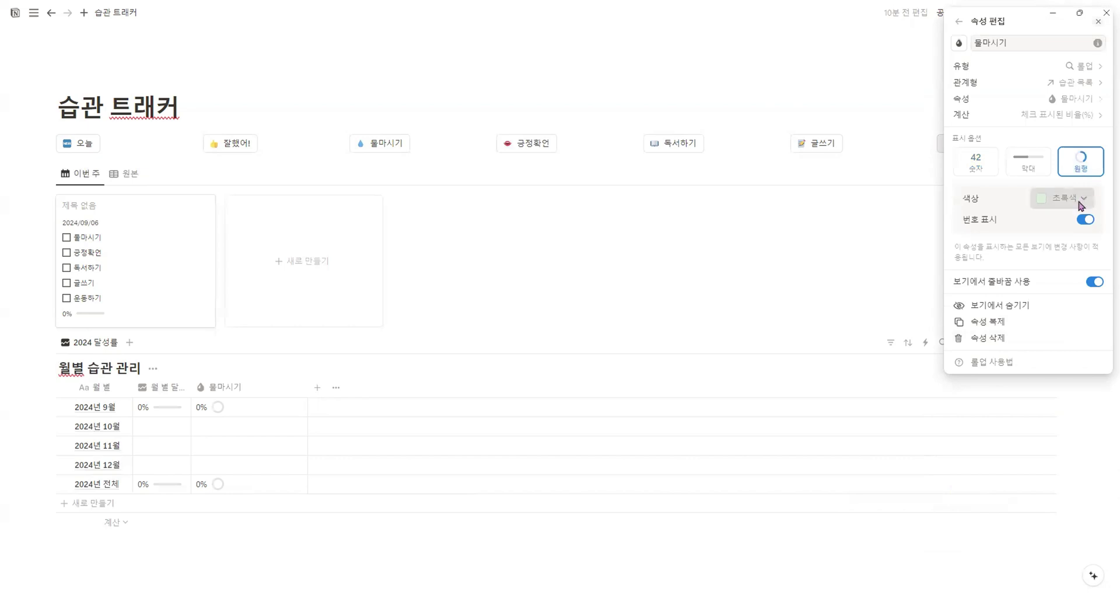
click(1074, 202)
click(1053, 368)
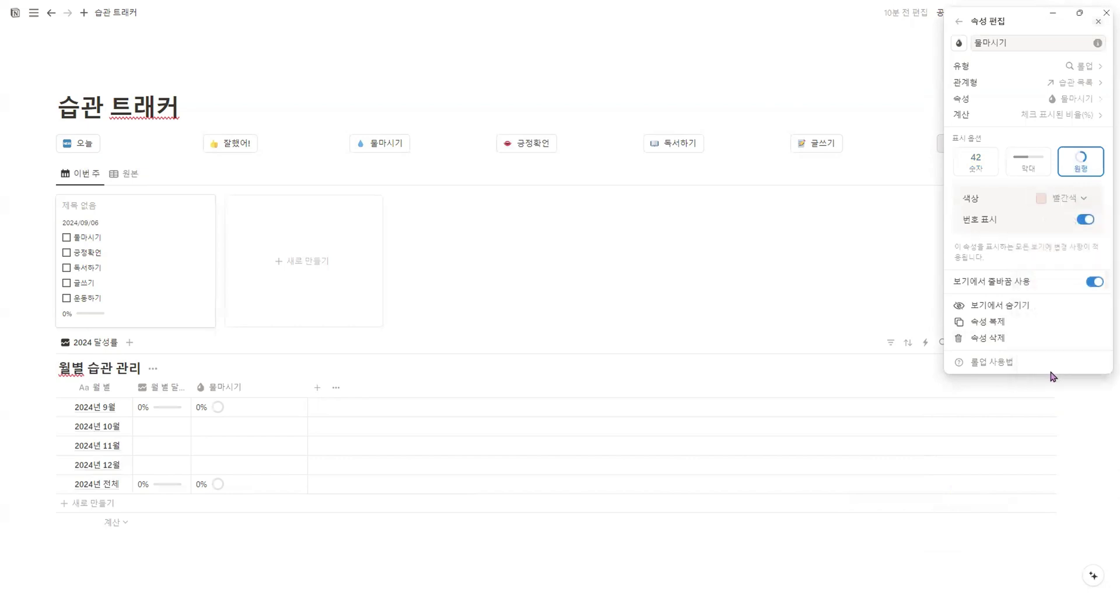
click(752, 376)
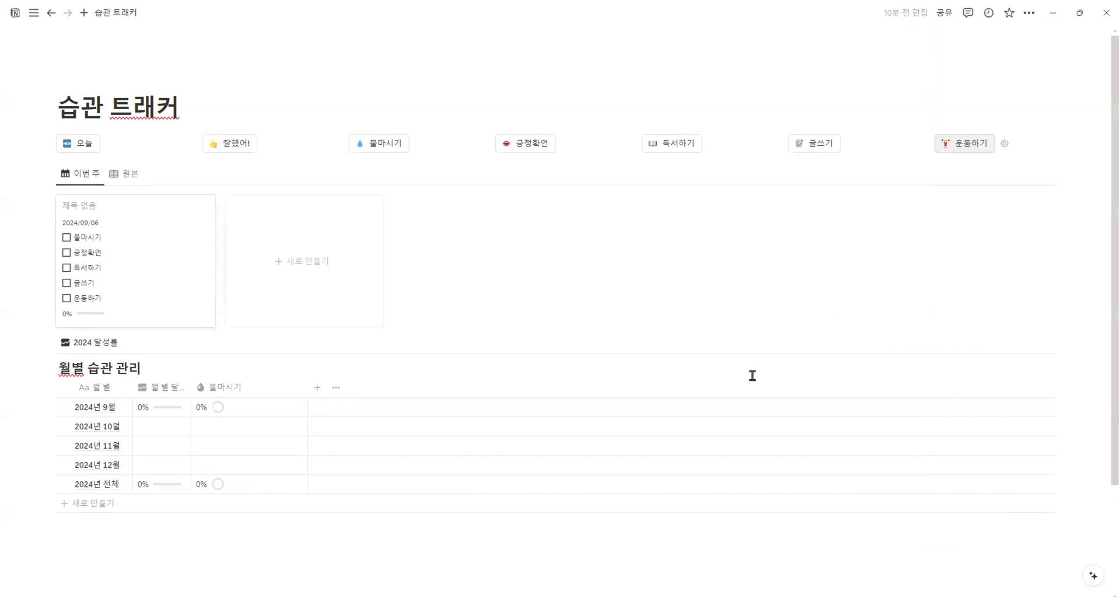
Duplicate the 물마시기 property, give the copy the lips icon and rename it 긍정확언
click(245, 387)
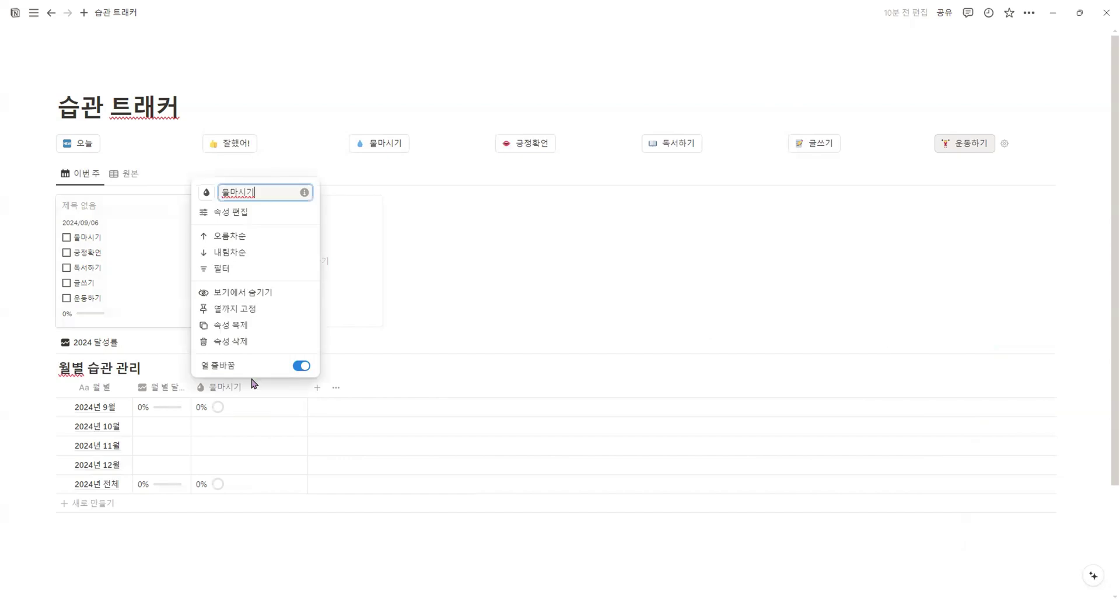
click(250, 325)
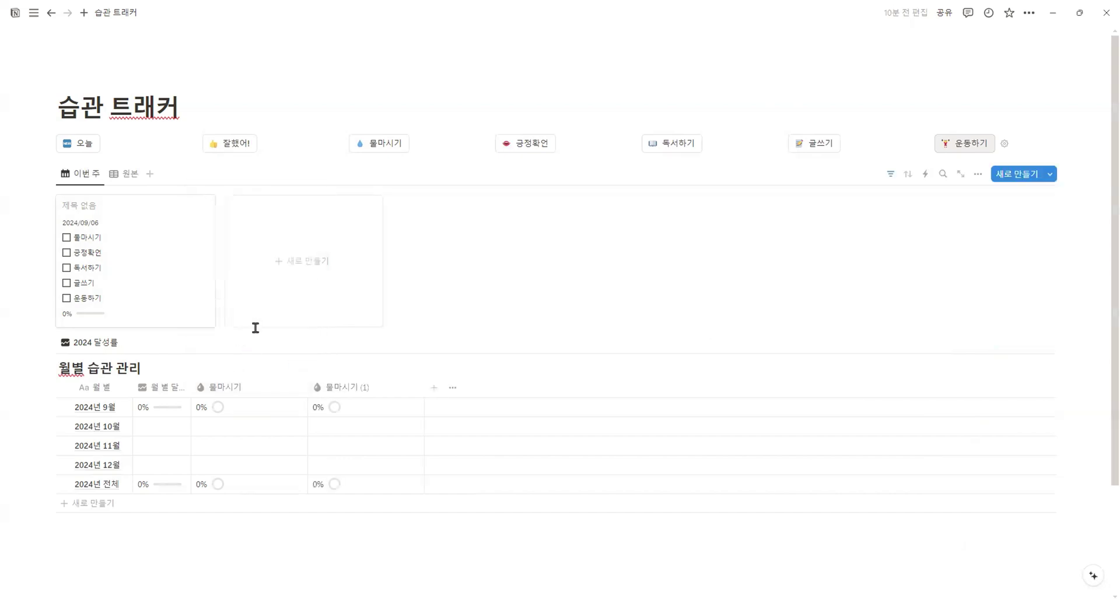
click(363, 389)
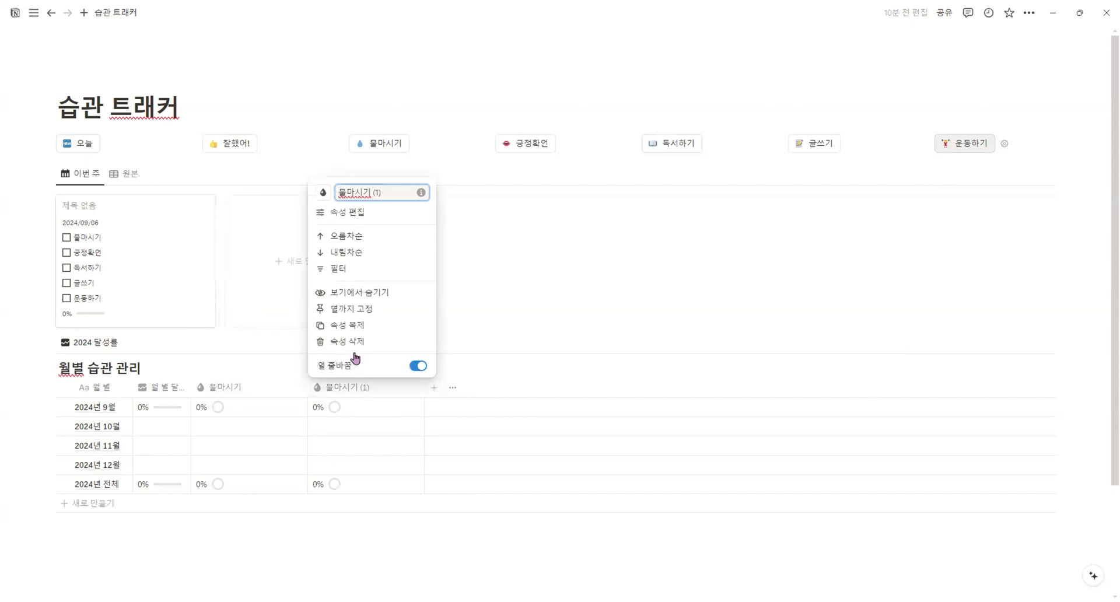
click(322, 191)
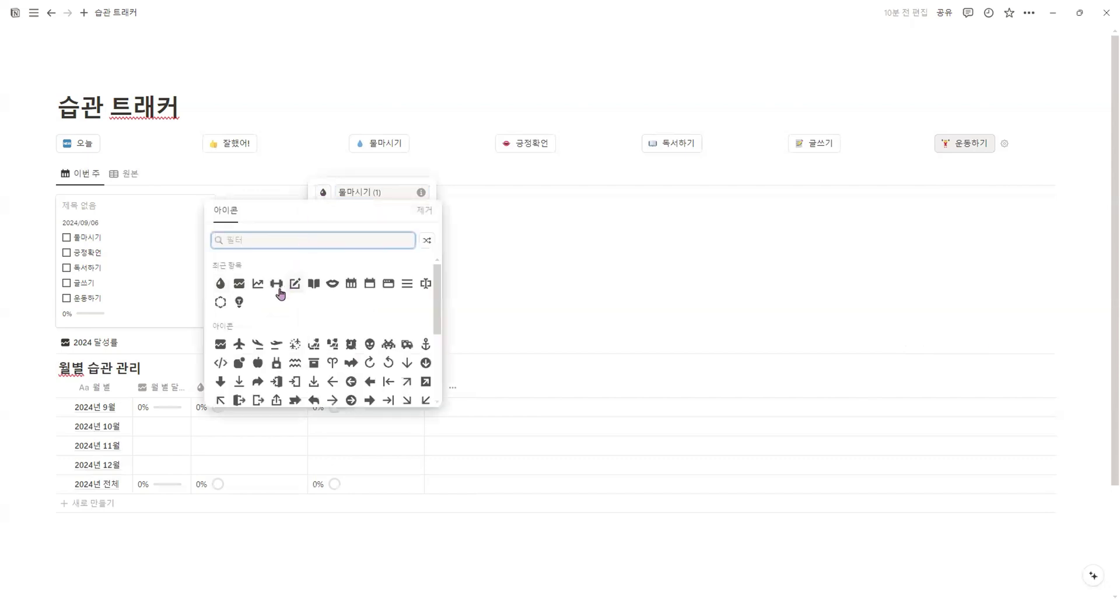
click(332, 284)
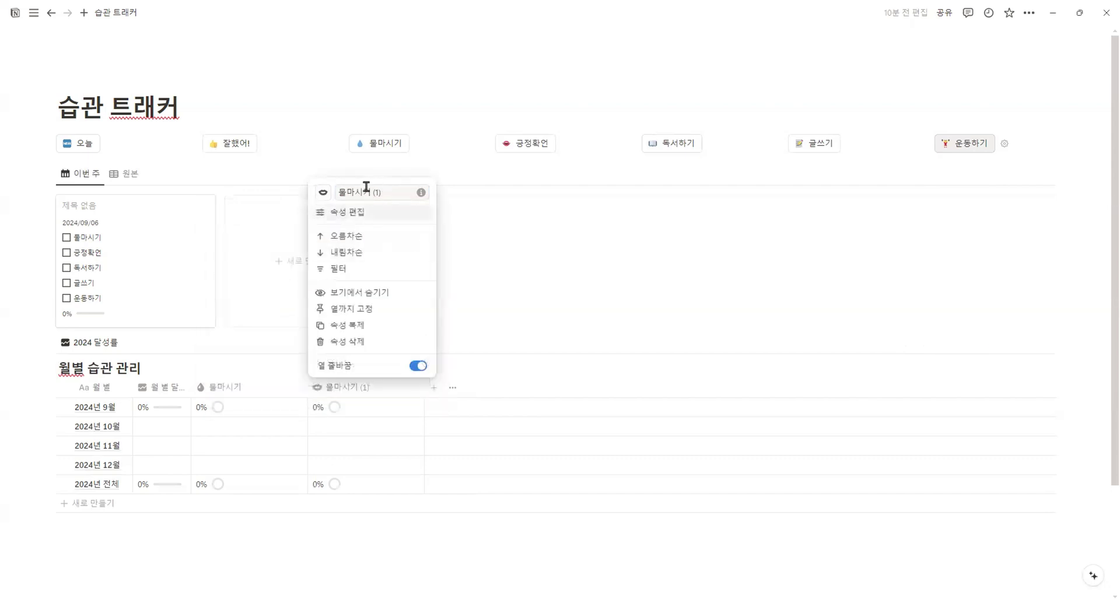
text(긍정확언)
Roll up the 긍정확언 property in the 긍정확언 column with the 체크 표시된 비율(%) calculation
click(371, 215)
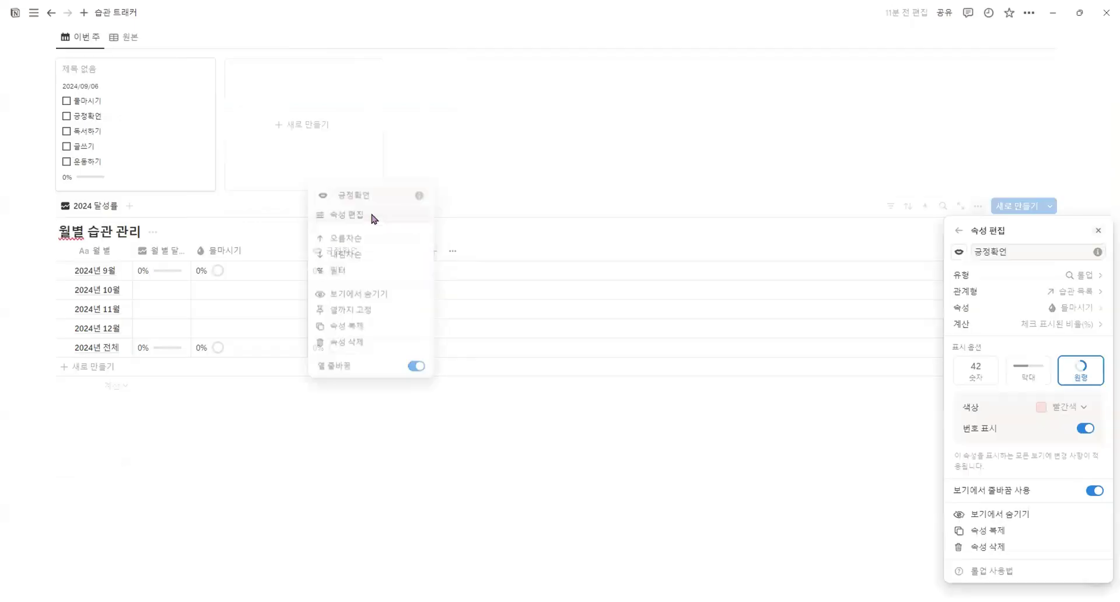
click(1076, 308)
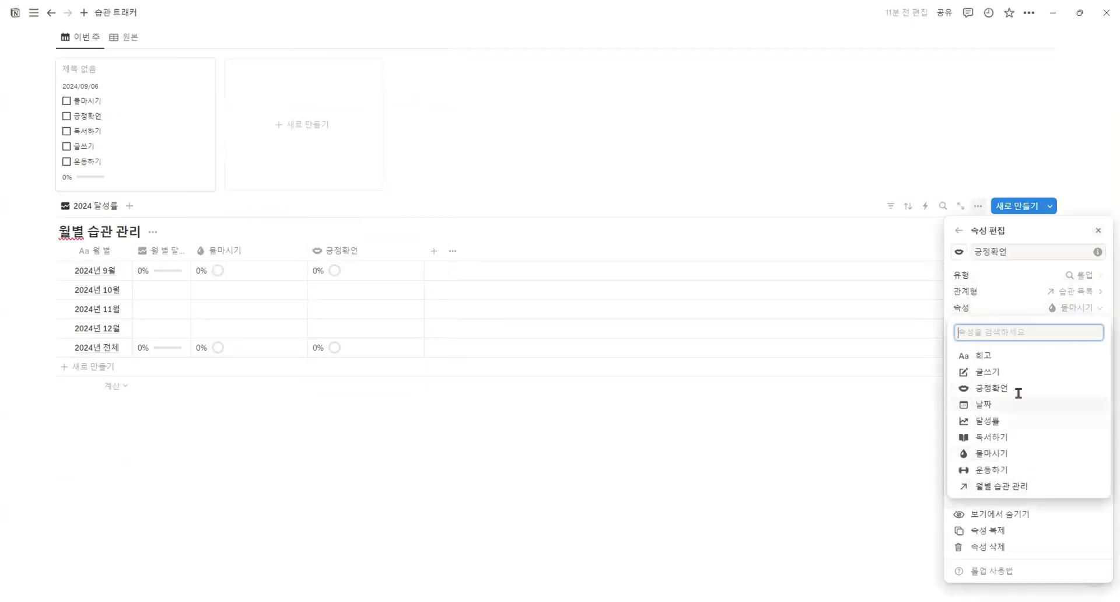
click(1018, 389)
click(1076, 324)
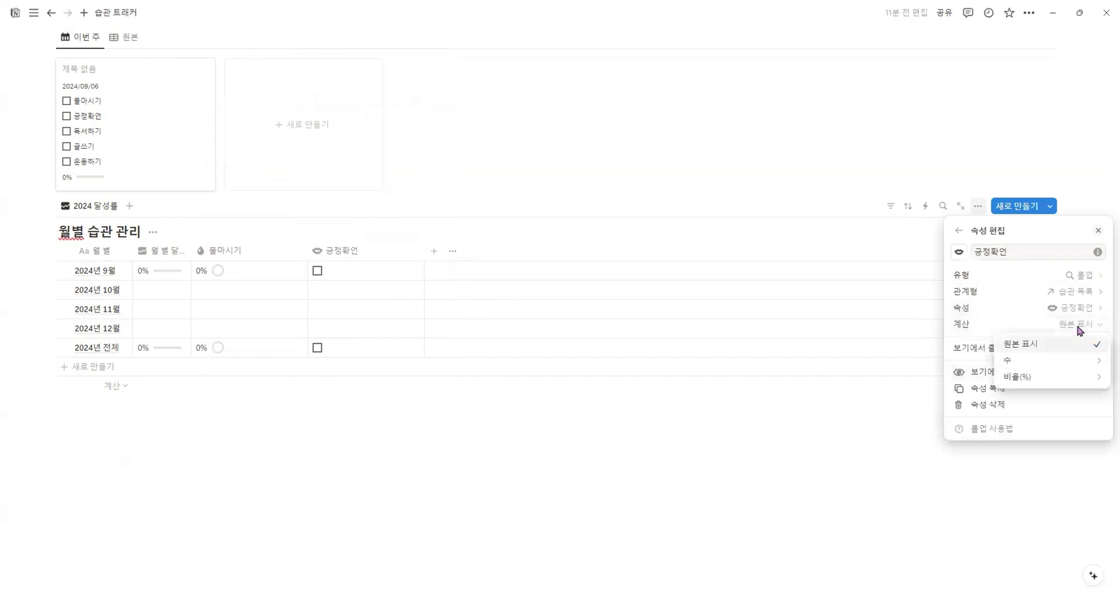
mouse_move(1079, 380)
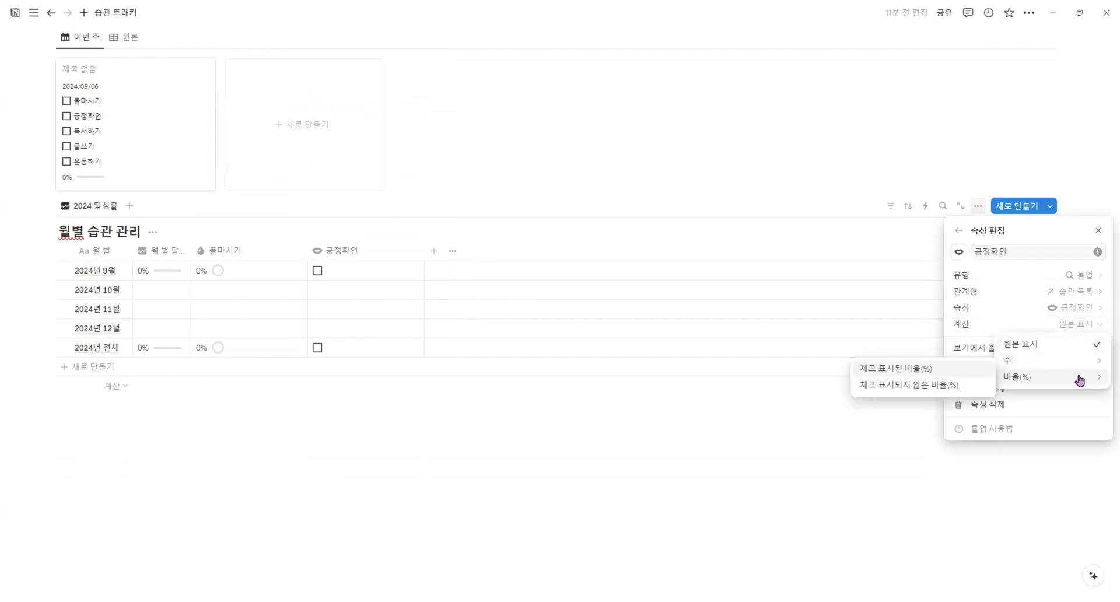
click(899, 369)
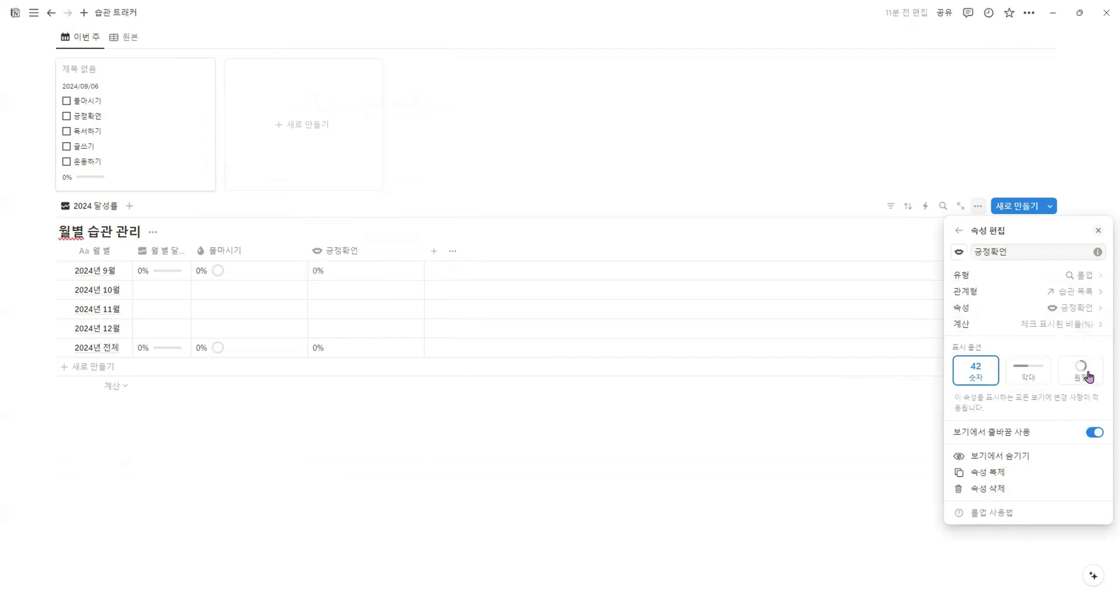
Display the 긍정확언 rollup as 원형 in 빨간색
click(1088, 376)
click(1074, 407)
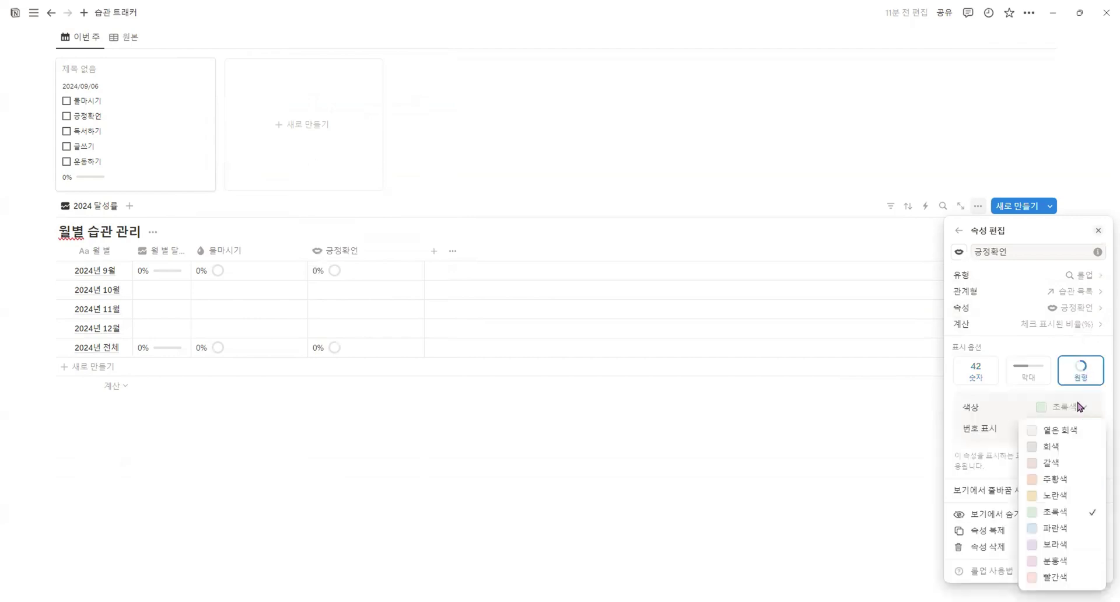
click(1055, 577)
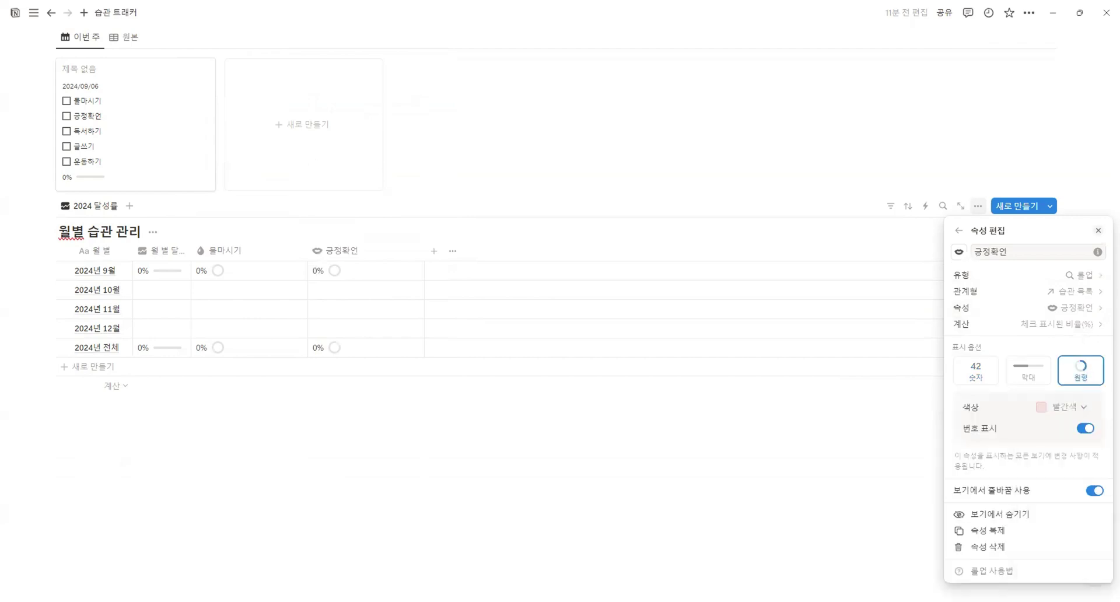
click(835, 479)
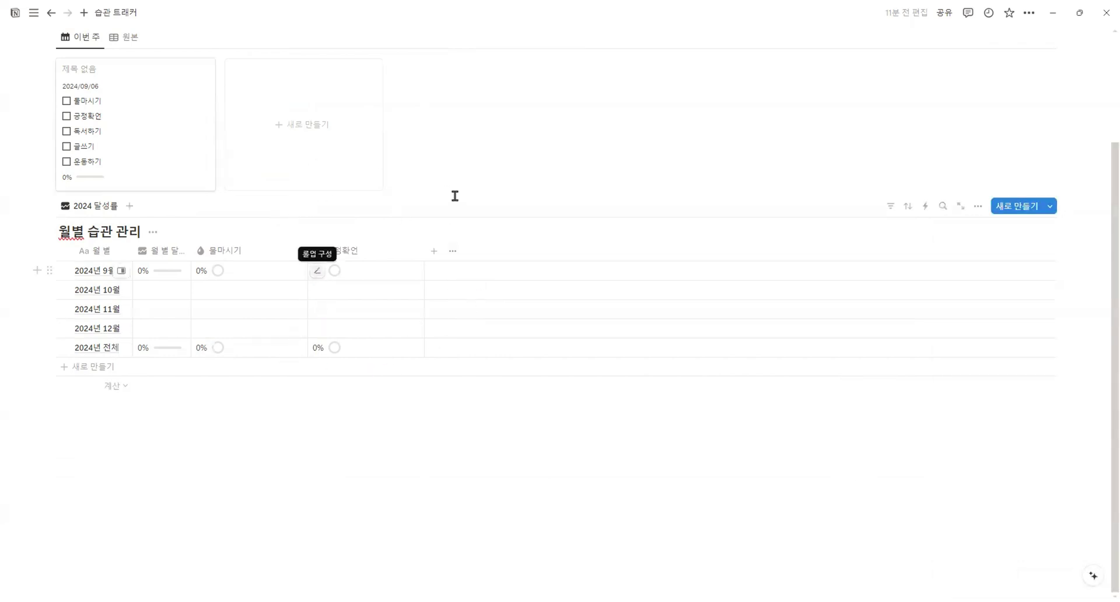
Duplicate 긍정확언 as a 독서하기 rollup with the open book icon, showing the checked percentage of 독서하기 as 원형
click(419, 250)
click(368, 428)
click(959, 251)
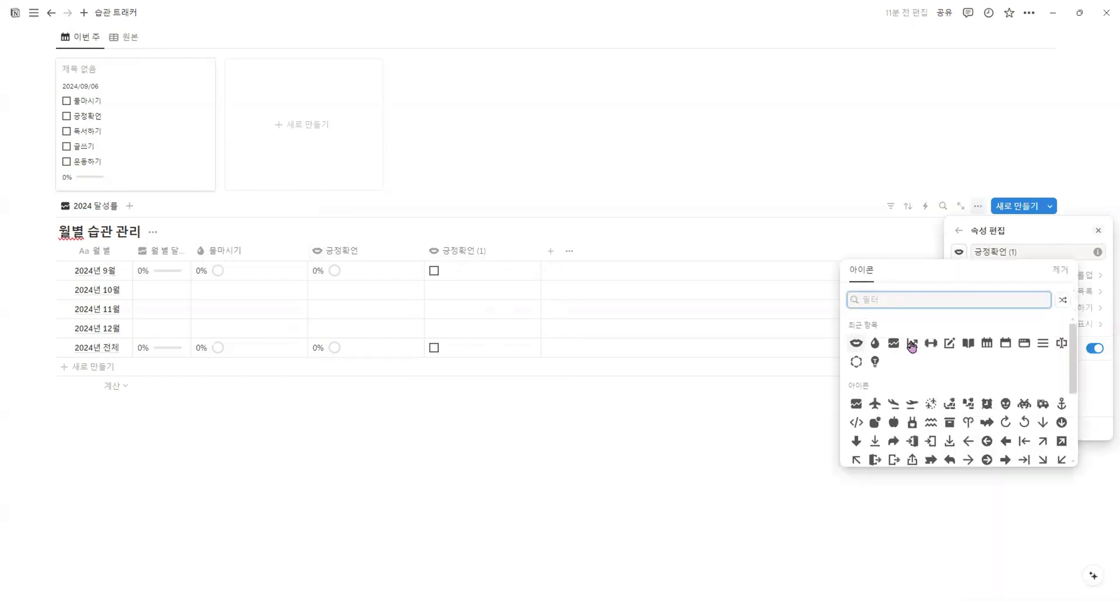
click(967, 343)
click(1034, 245)
text(독서하기)
click(951, 375)
click(885, 443)
Duplicate the 독서하기 property, give the copy the pencil edit icon and rename it 글쓰기
click(459, 251)
click(368, 428)
click(556, 276)
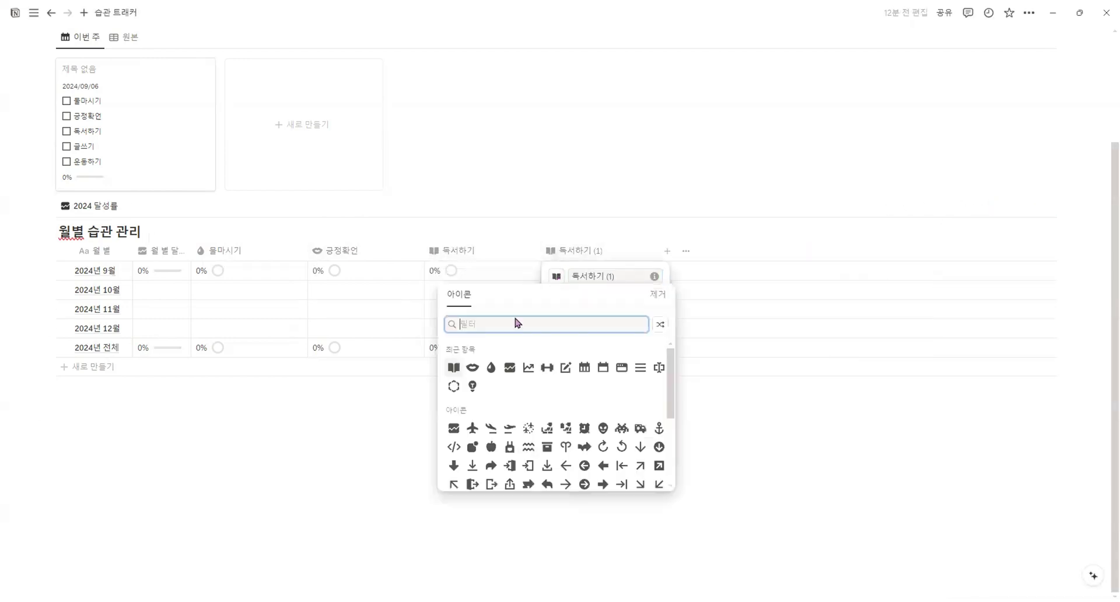
click(566, 368)
text(글쓰기)
Point the 글쓰기 rollup at the 글쓰기 property and display its checked percentage as 원형 in 빨간색
click(595, 297)
click(1073, 308)
click(1080, 370)
click(1062, 408)
click(1055, 578)
Duplicate the 글쓰기 property and set the copy to roll up the checked percentage of 운동하기 as 원형
click(580, 409)
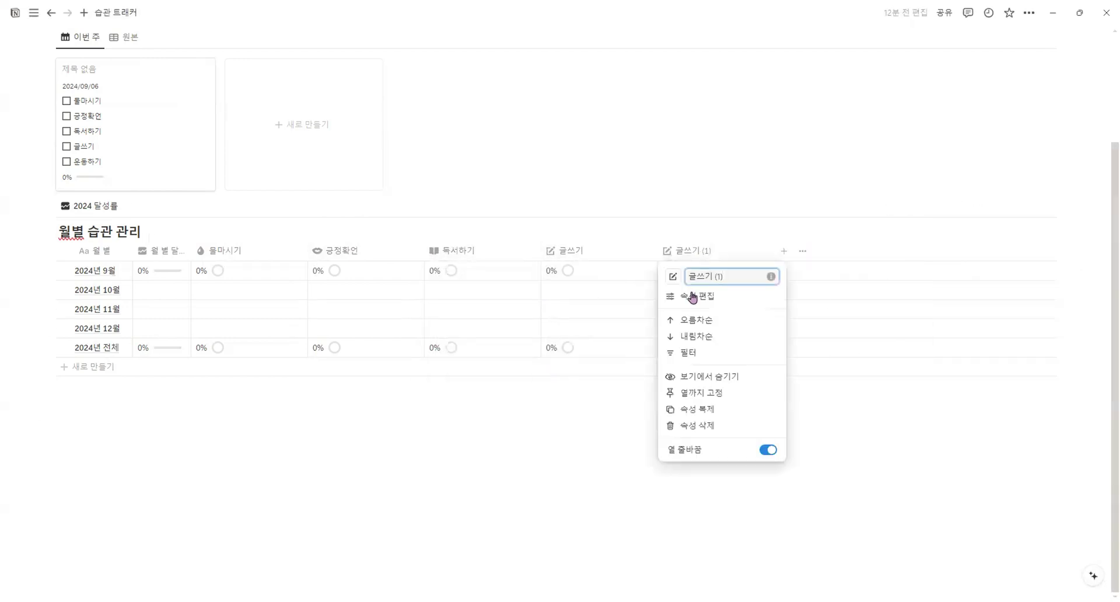
click(694, 297)
click(1073, 308)
click(1068, 324)
click(1080, 370)
click(1064, 408)
Give the duplicated 글쓰기 (1) property the dumbbell icon and rename it 운동하기
click(693, 251)
click(673, 277)
text(운동하기)
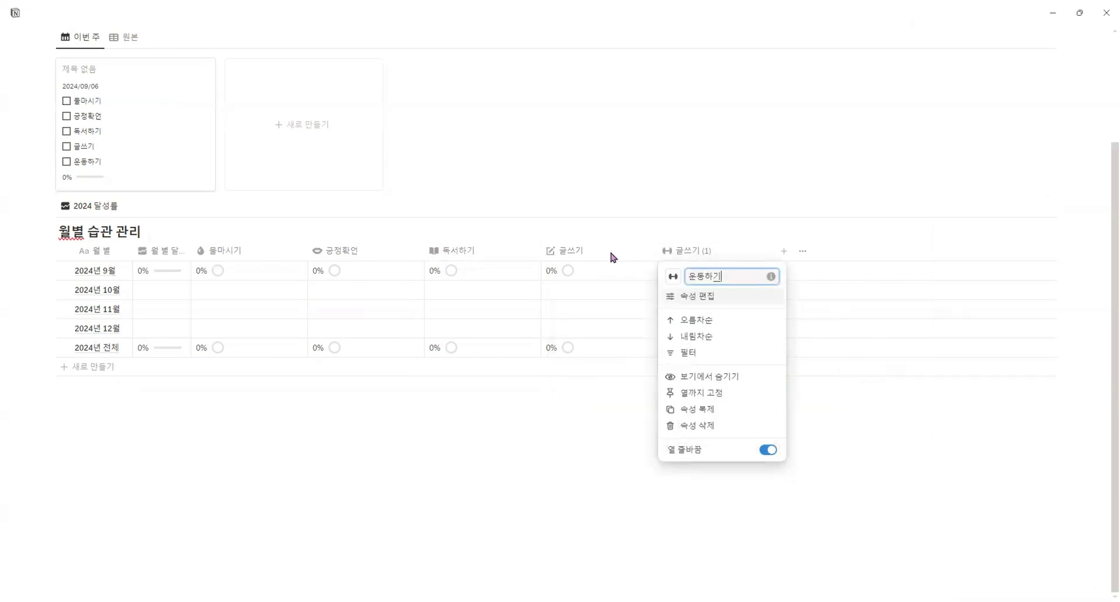
key(Return)
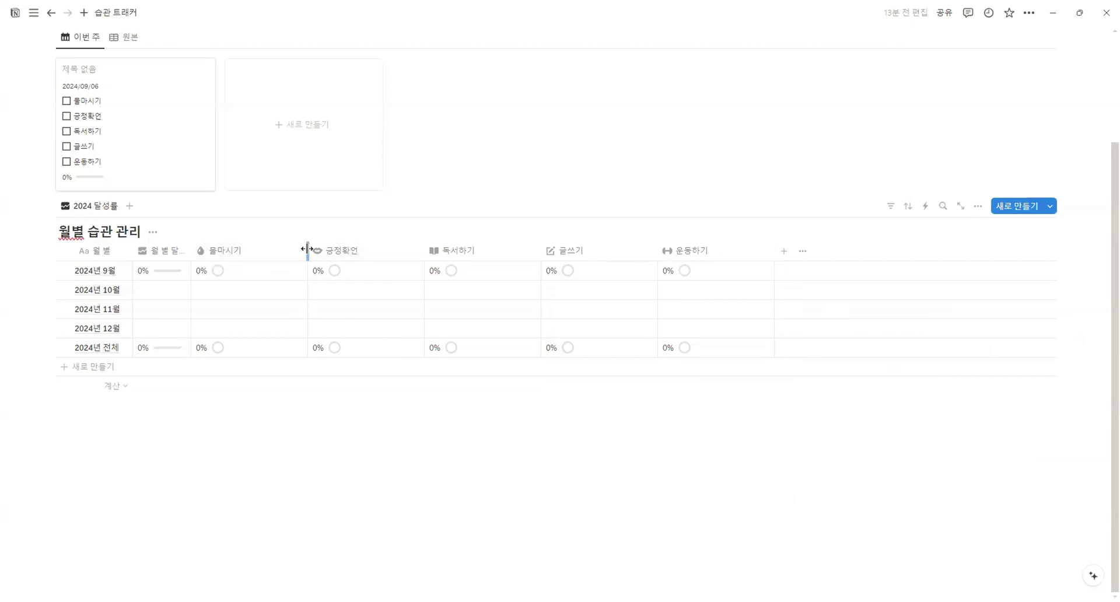
Narrow the 물마시기, 긍정확언, 독서하기, 글쓰기 and 운동하기 columns of the 2024 달성률 table to fit their headings
drag(307, 249, 249, 249)
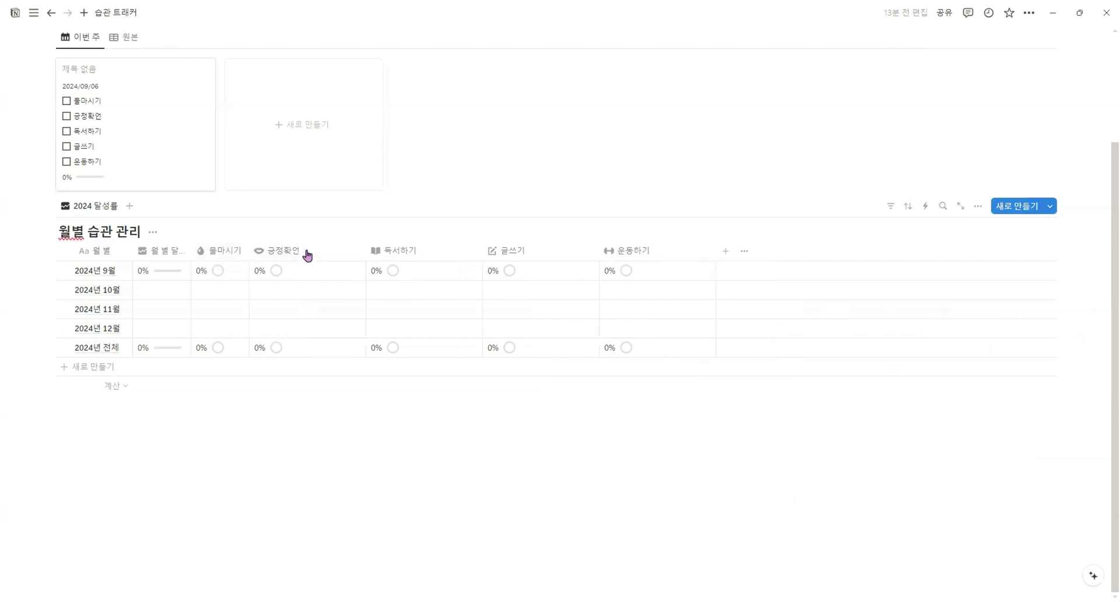
drag(367, 251, 308, 251)
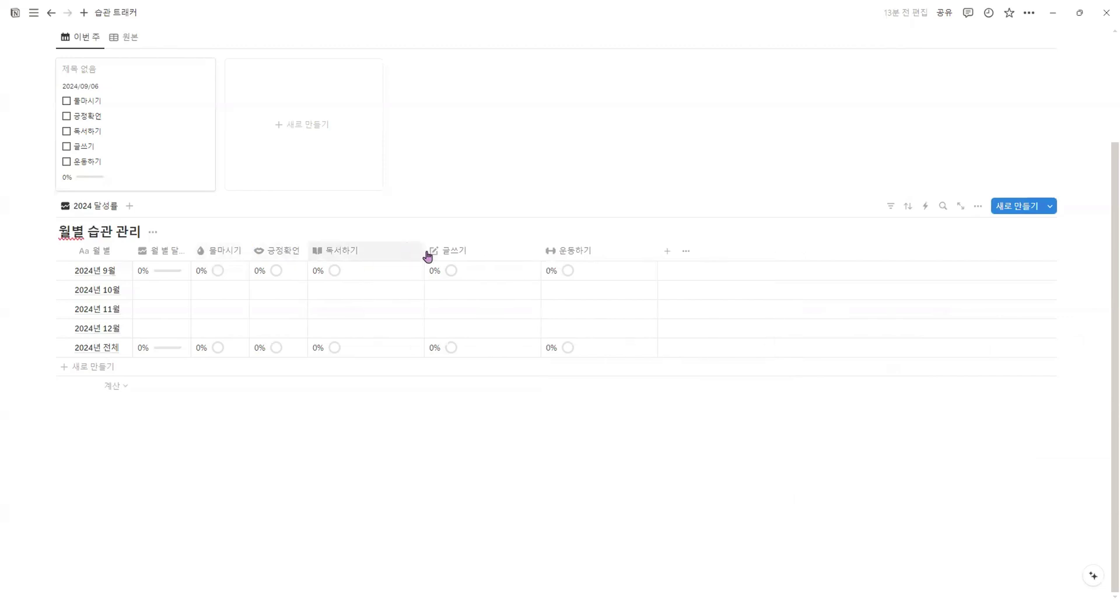
drag(425, 254, 366, 255)
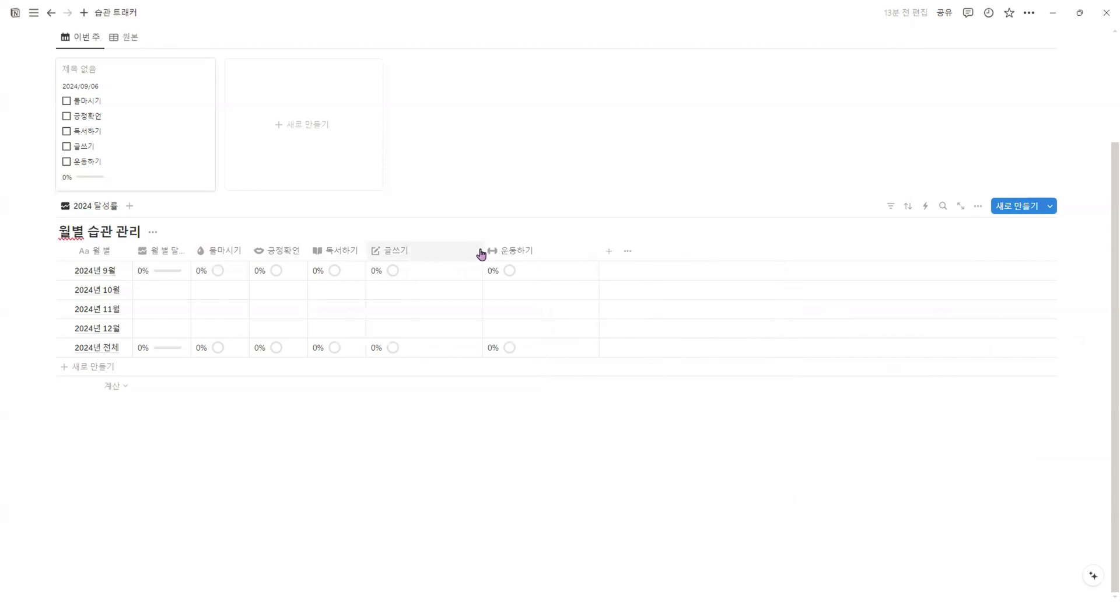
drag(482, 250, 424, 251)
drag(541, 256, 482, 256)
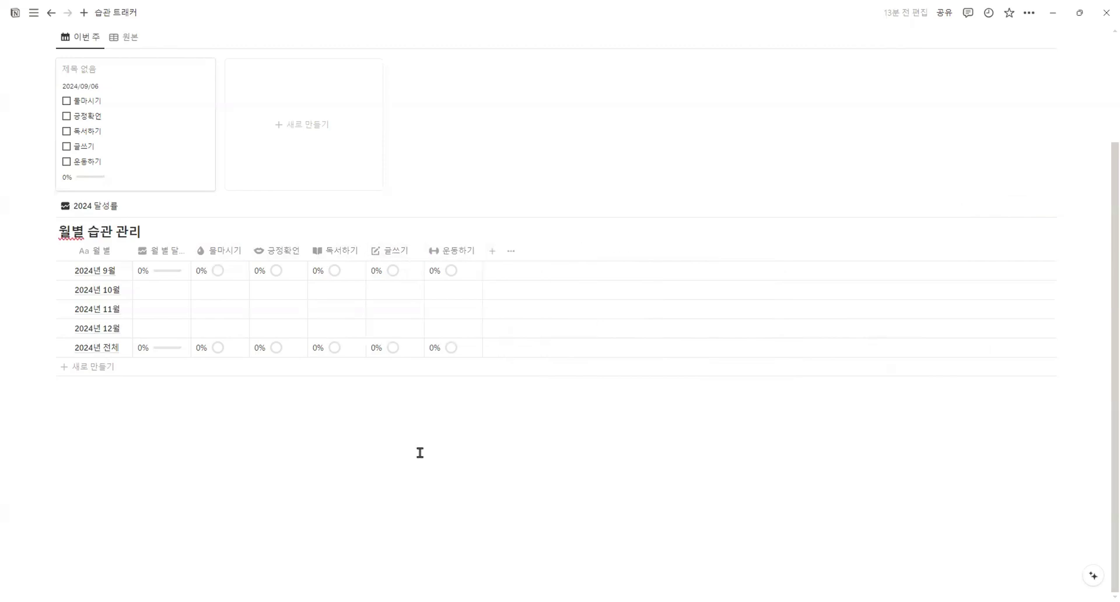
Hide the 월별 습관 관리 database title above the 2024 달성률 table
scroll(327, 443, up, 3)
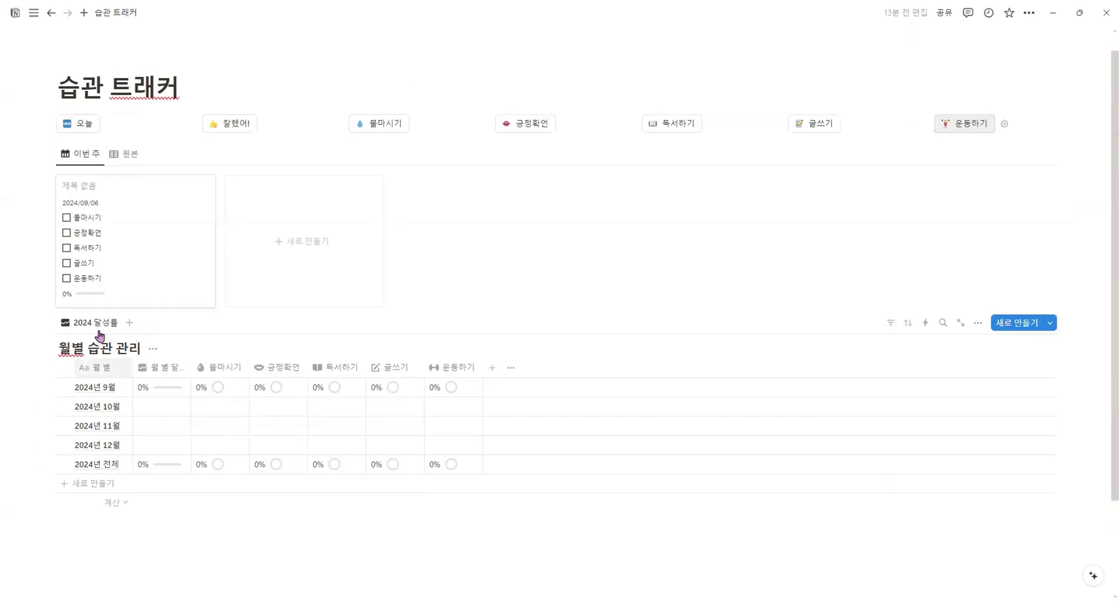
click(153, 349)
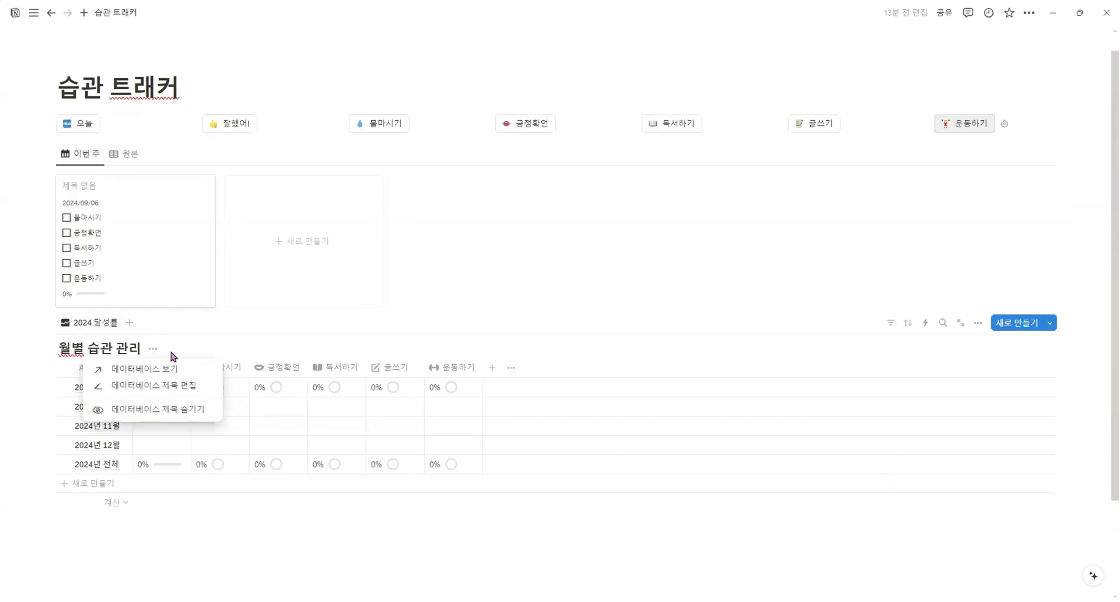
click(190, 410)
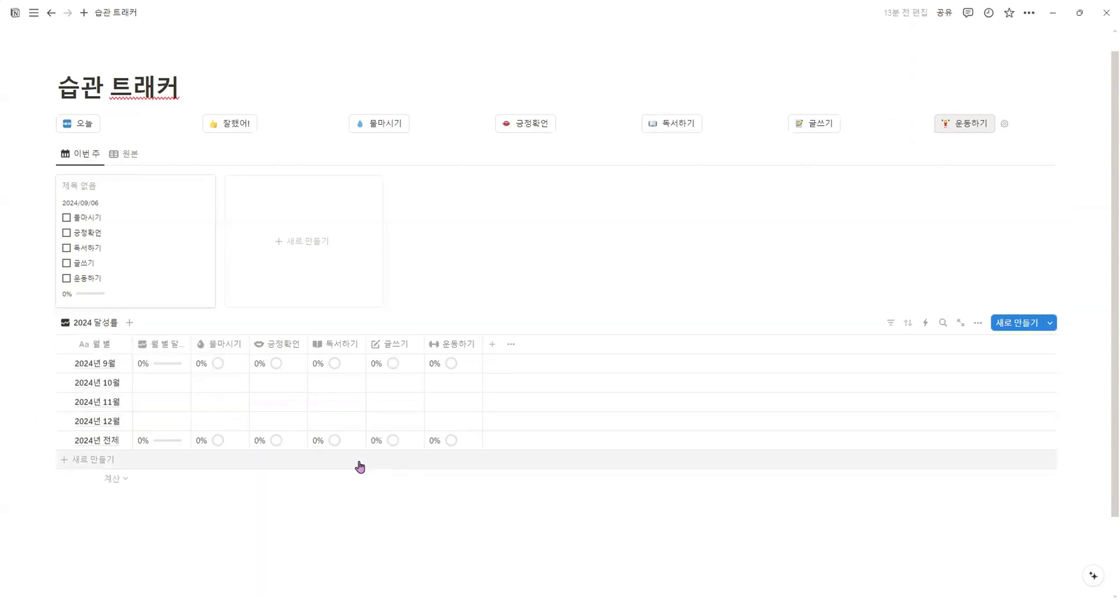
Copy the link of the database with the 이번 주 and 원본 views and paste it below the 2024 달성률 table as a linked database view
mouse_move(342, 486)
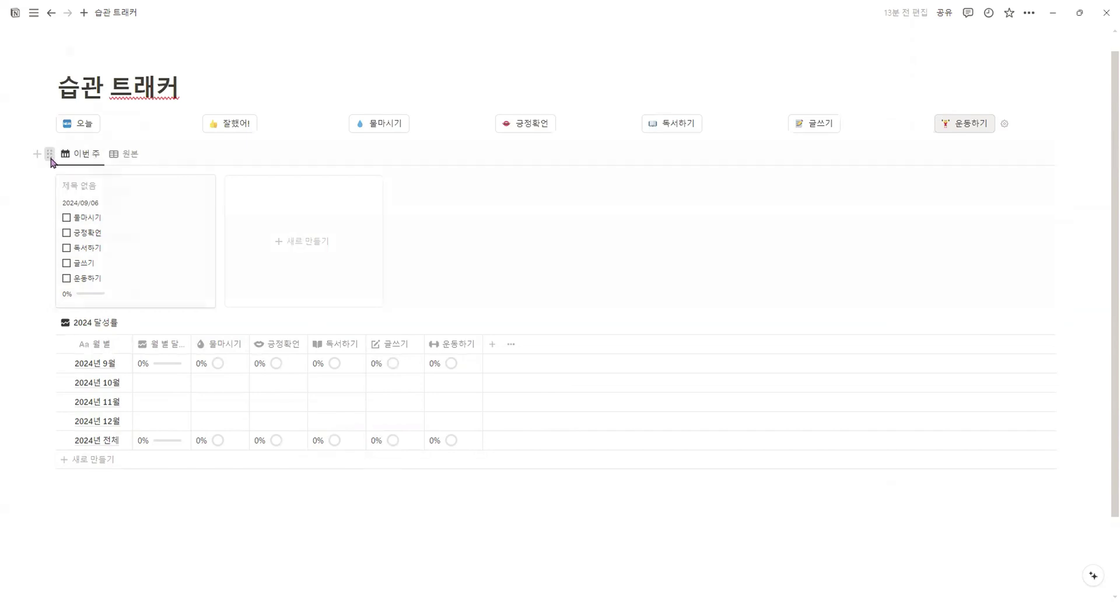
click(49, 155)
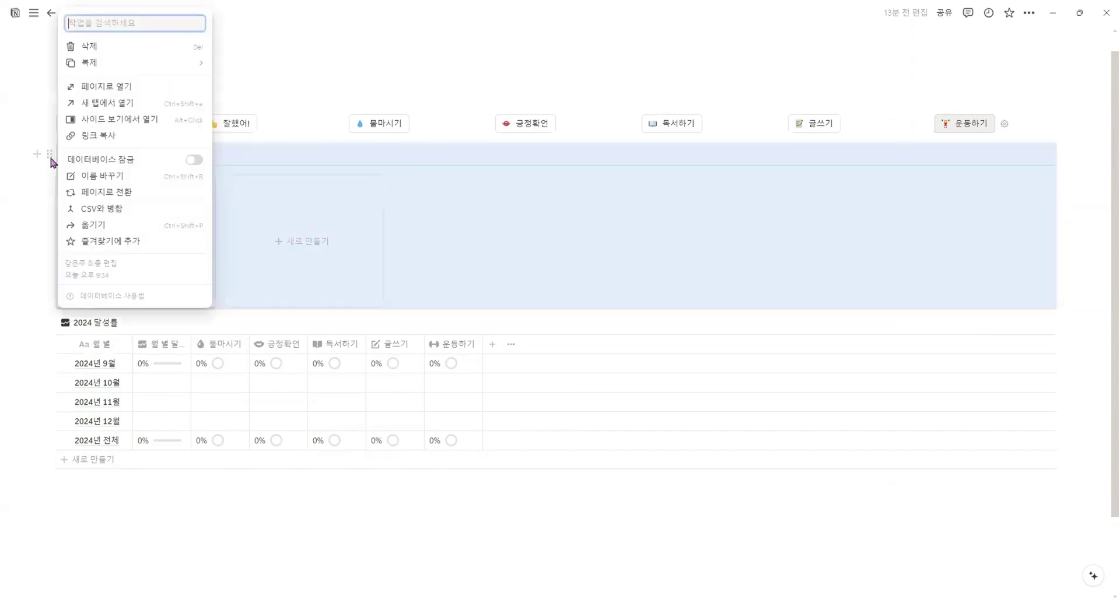
click(130, 140)
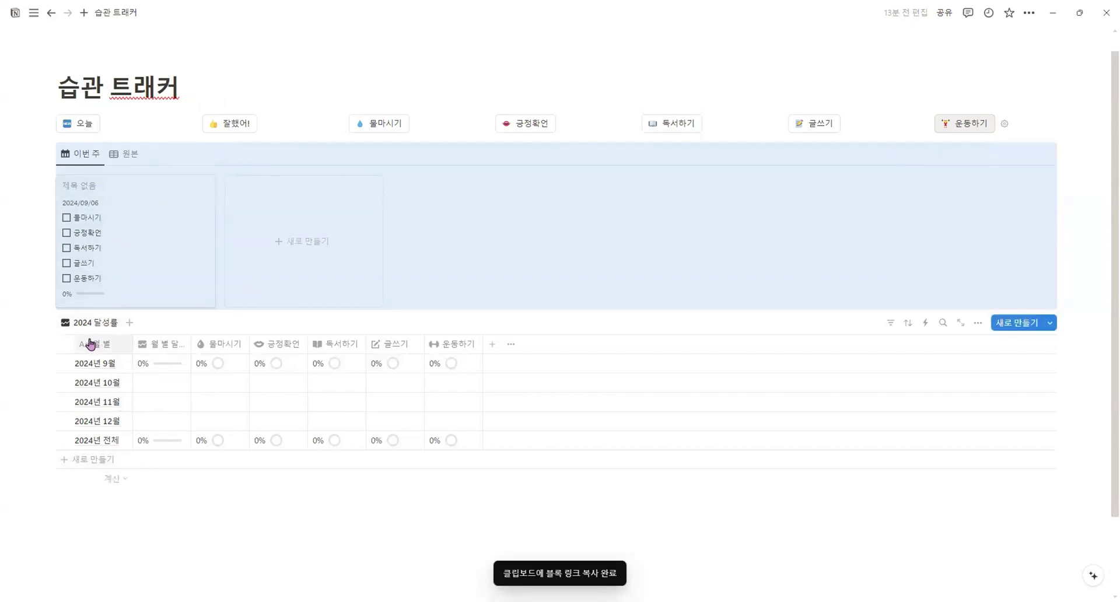
click(98, 508)
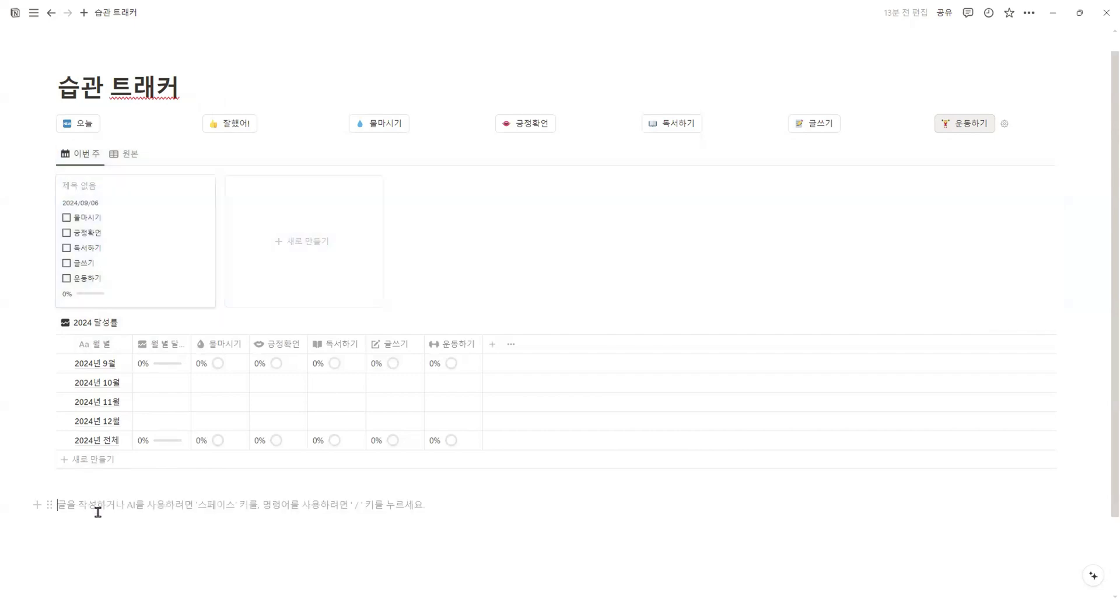
right_click(97, 504)
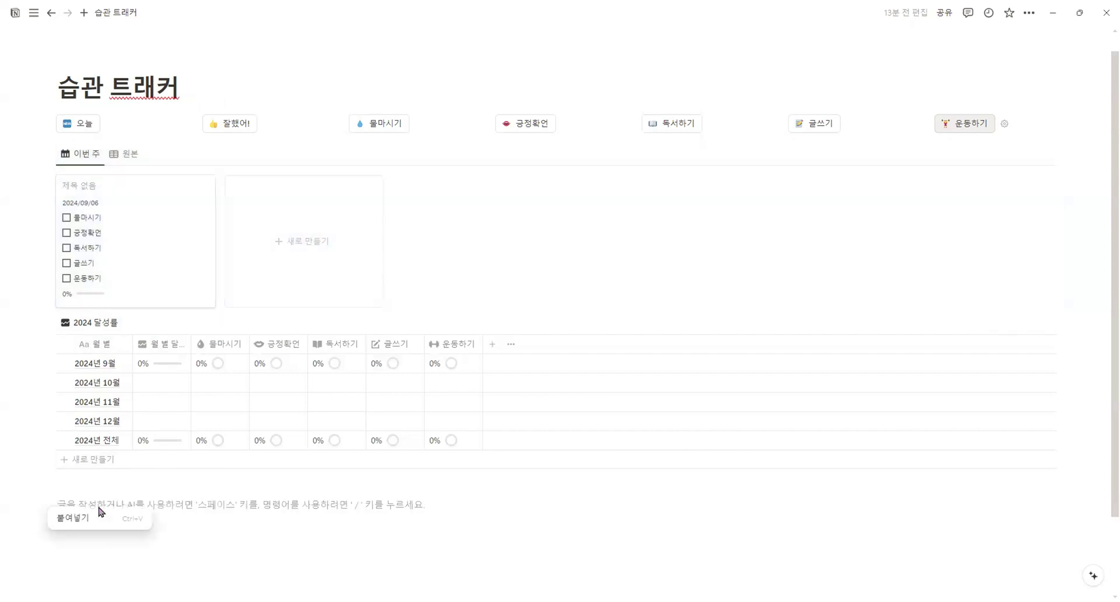
click(106, 523)
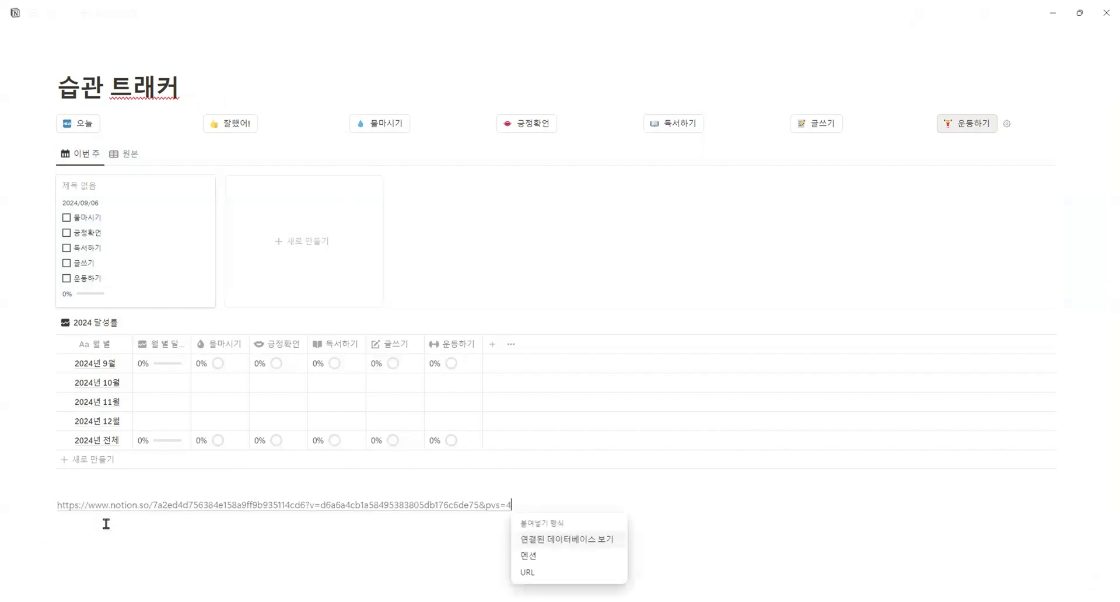
click(574, 540)
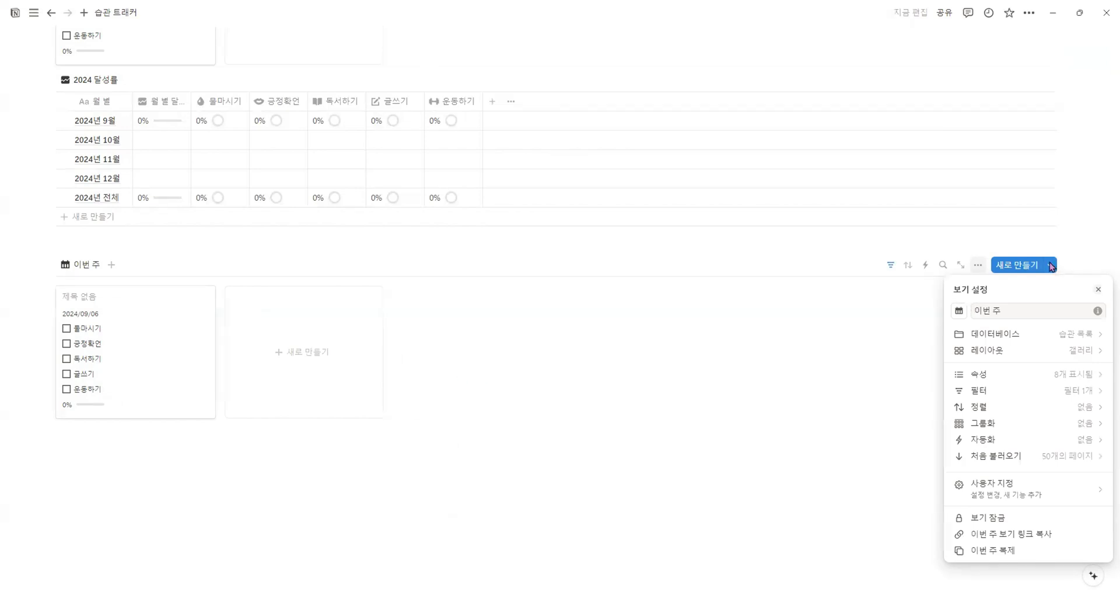
Rename the new linked view 이번 달 and give it the calendar icon
drag(1013, 309, 975, 307)
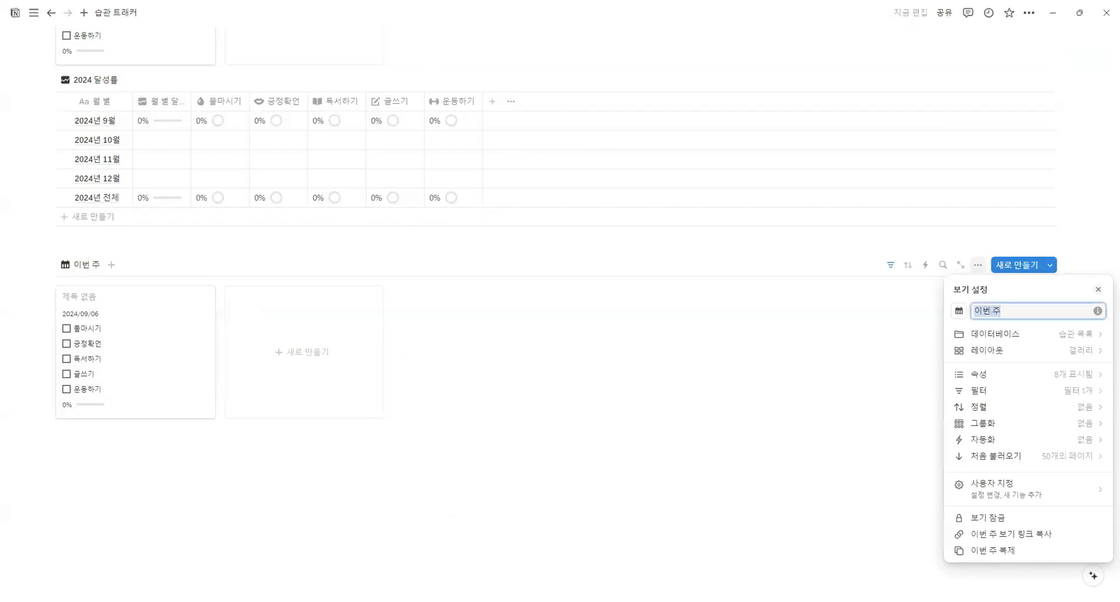
key(BackSpace)
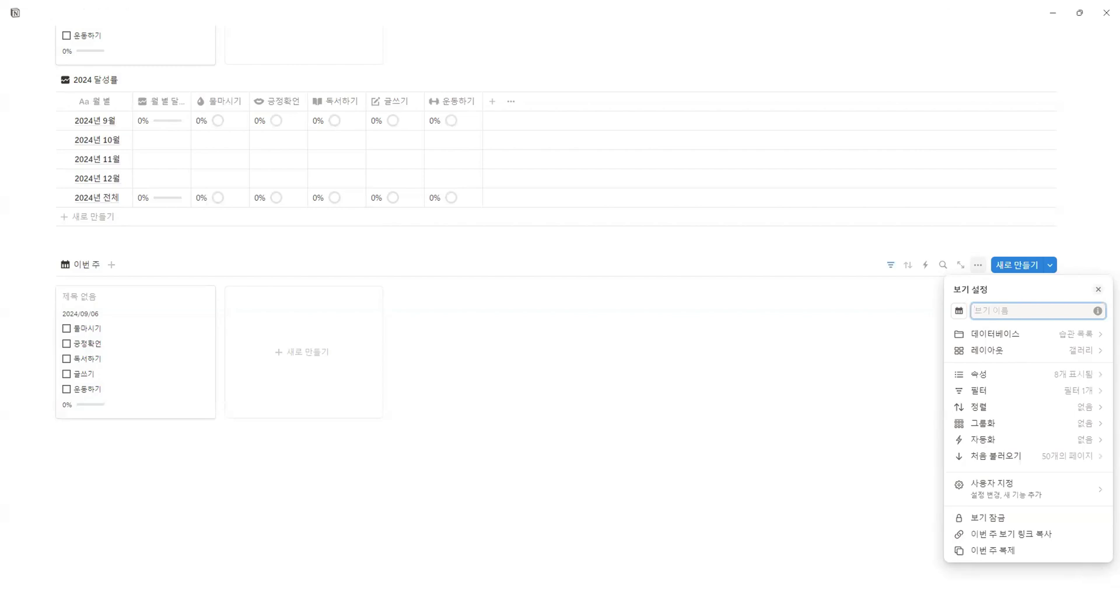
text(이번 대)
click(959, 315)
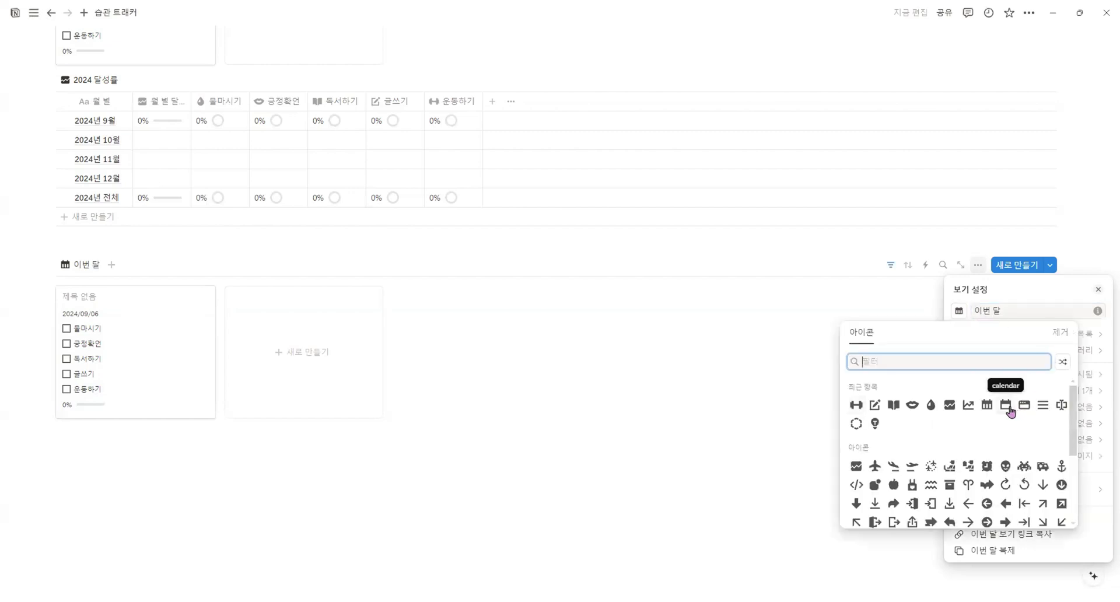
click(1008, 409)
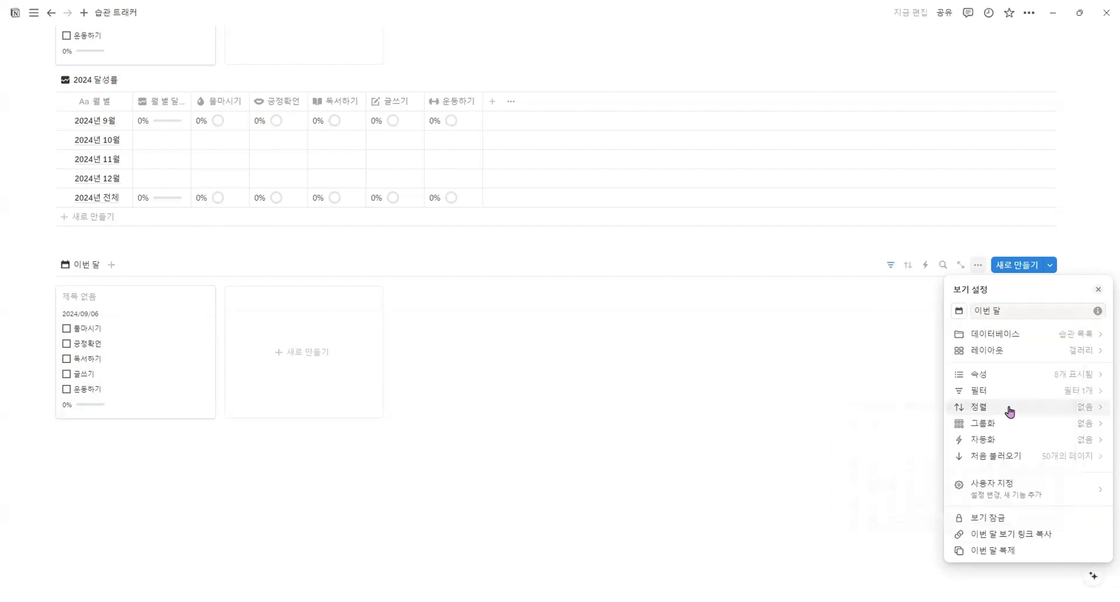
Change the layout of the 이번 달 view to 캘린더
click(1019, 357)
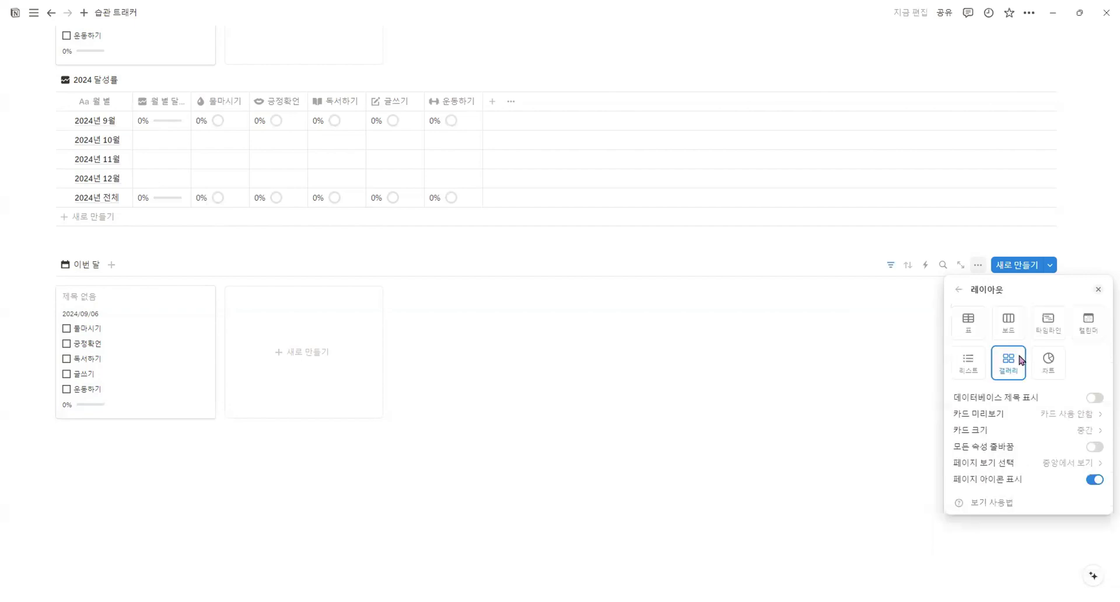
click(1097, 335)
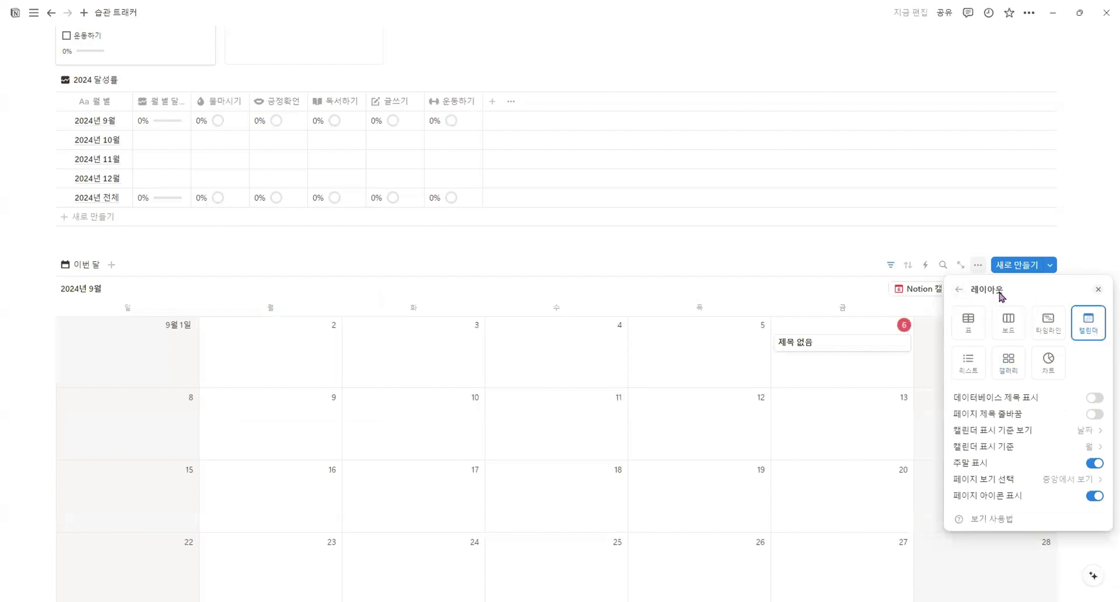
click(958, 291)
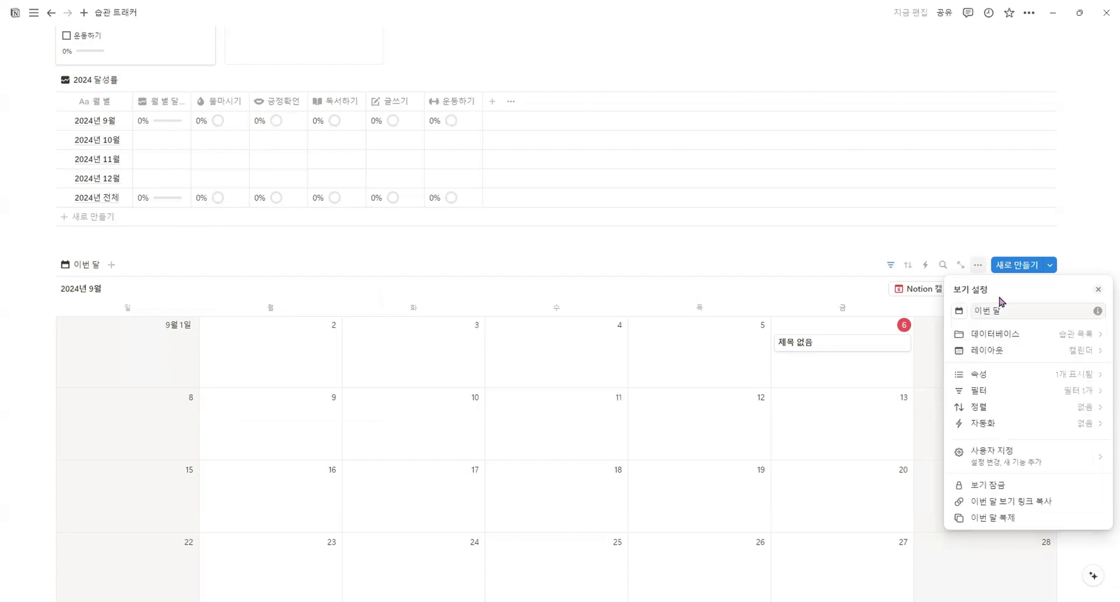
Show the five habit properties and 달성률 in the 이번 달 calendar, ordered 물마시기, 긍정확언, 독서하기, 글쓰기, 운동하기, 달성률
click(1047, 377)
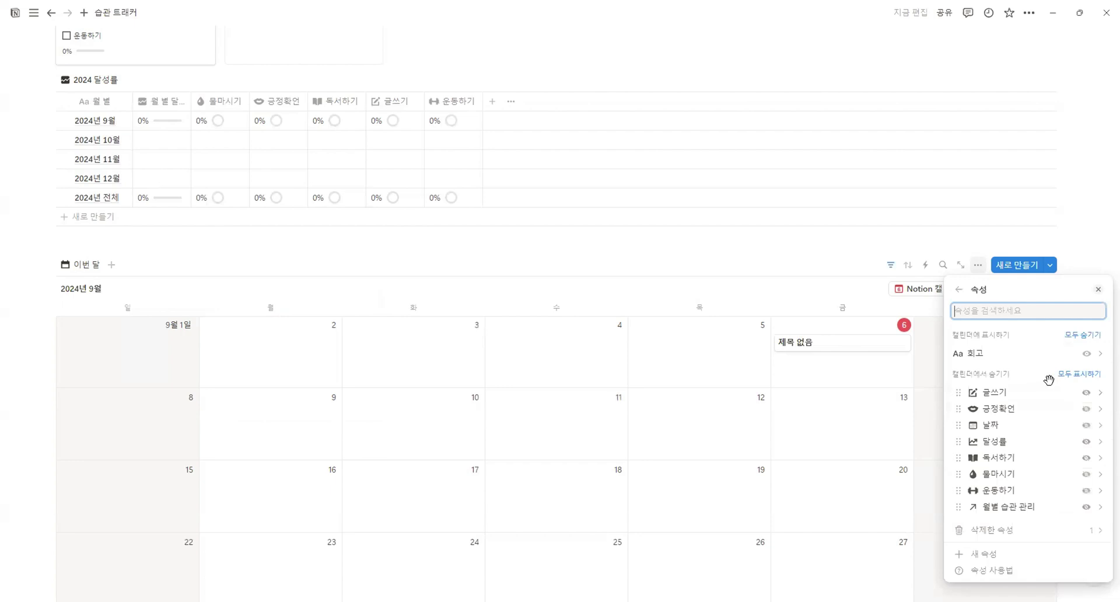
click(1088, 393)
click(1087, 410)
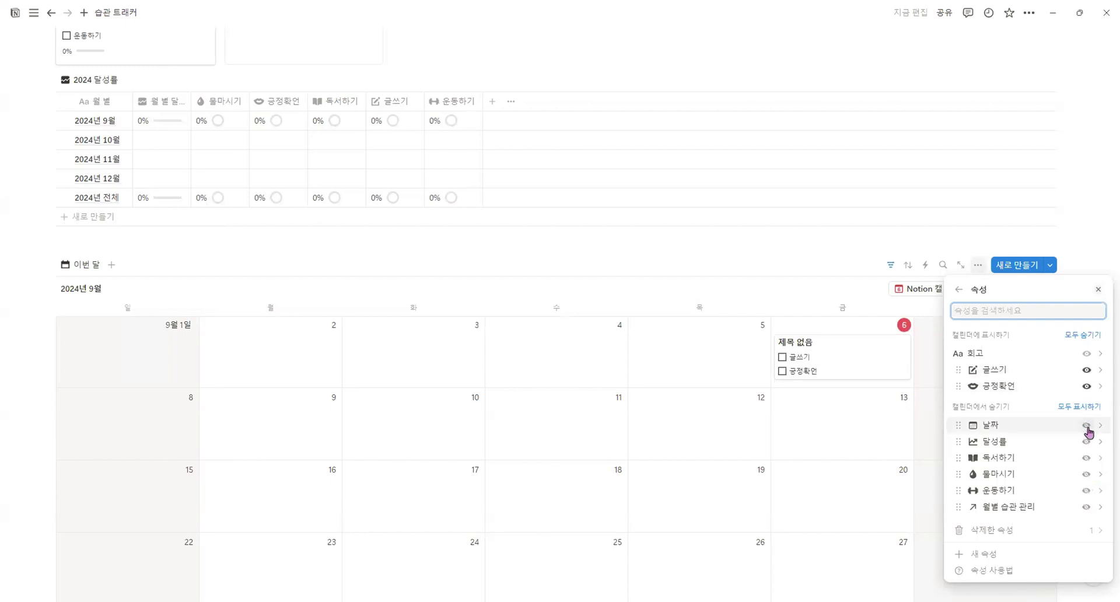
click(1085, 460)
click(1087, 475)
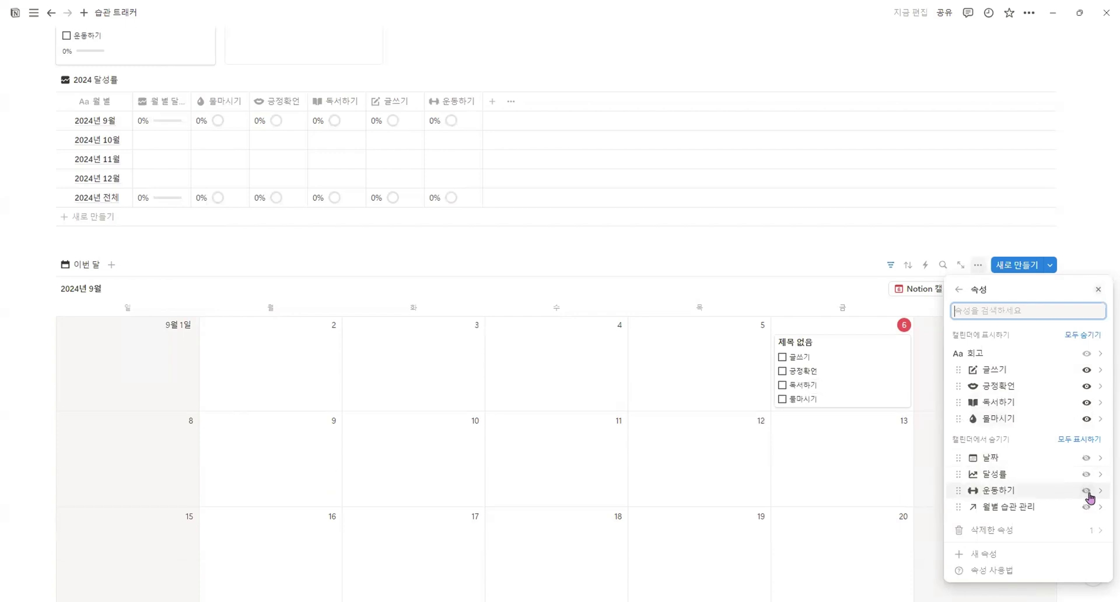
click(1087, 491)
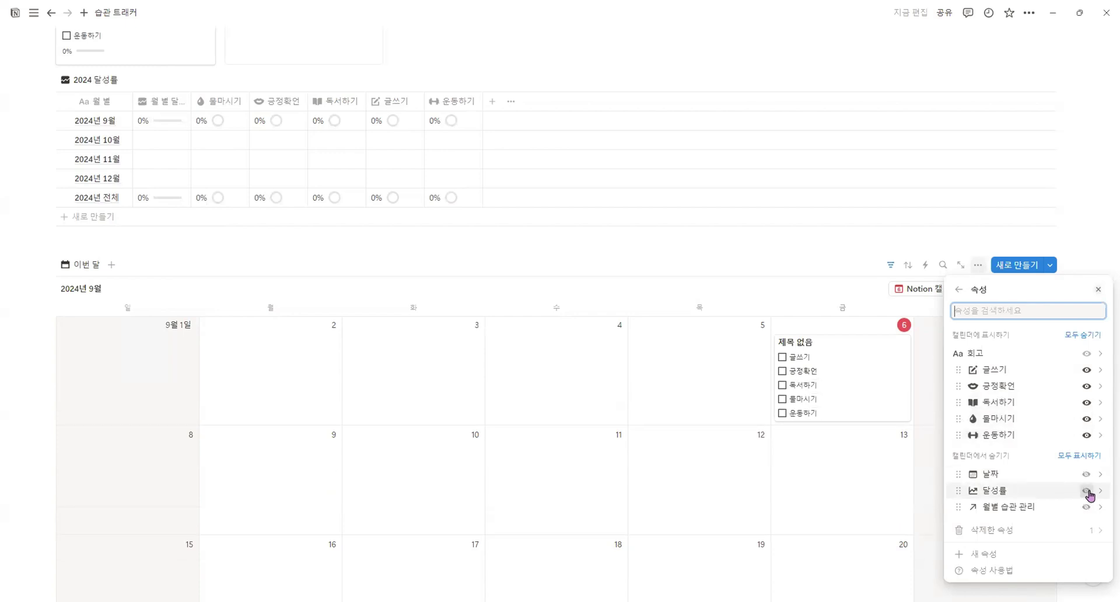
click(1086, 491)
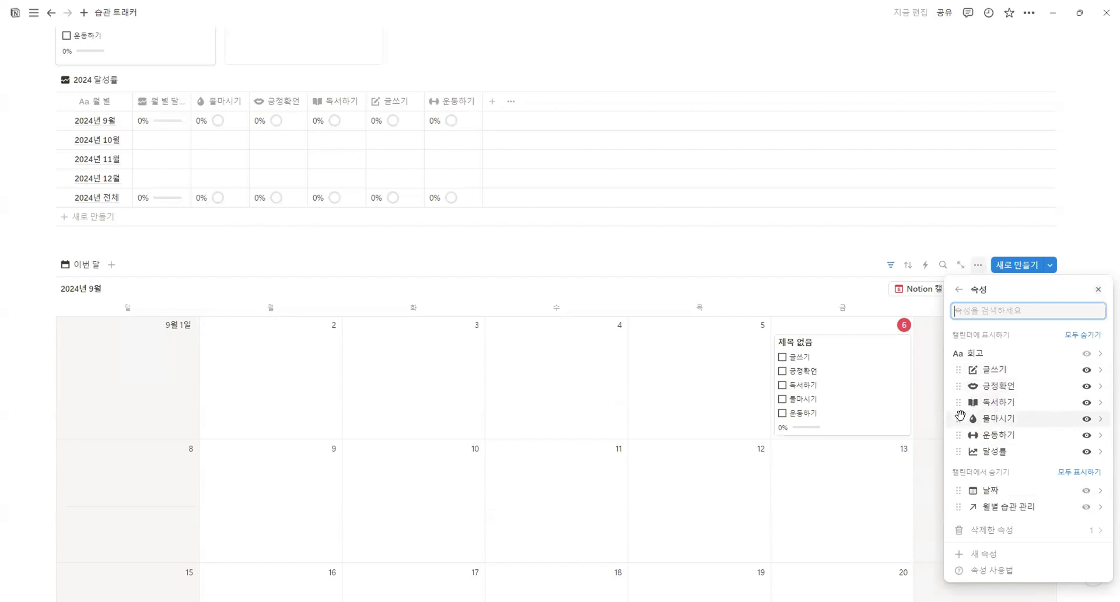
mouse_move(959, 418)
mouse_down()
mouse_move(965, 379)
mouse_move(962, 425)
mouse_up()
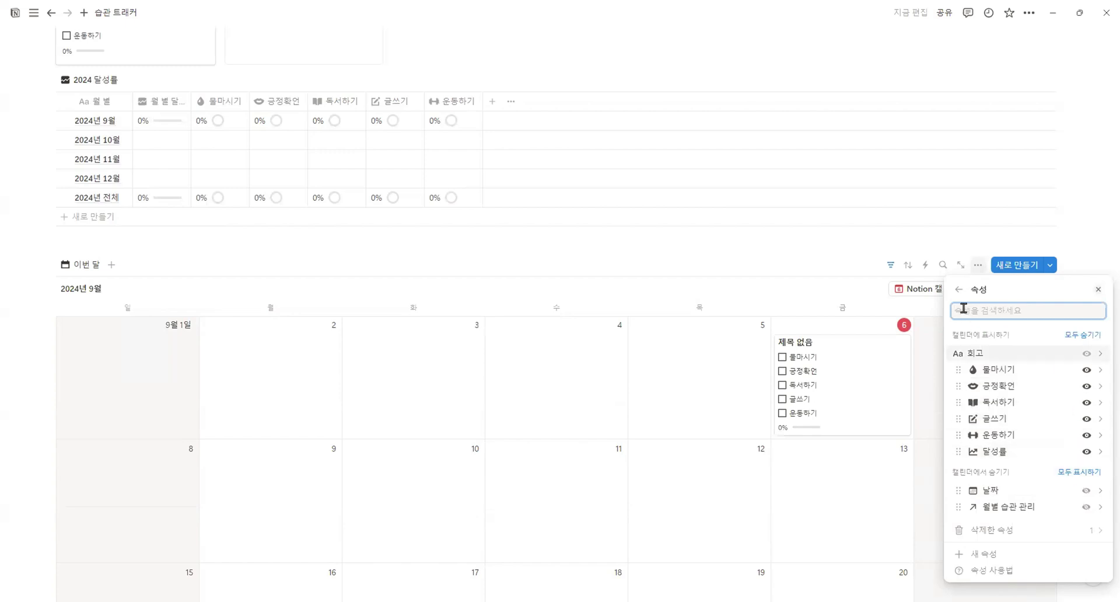
click(960, 289)
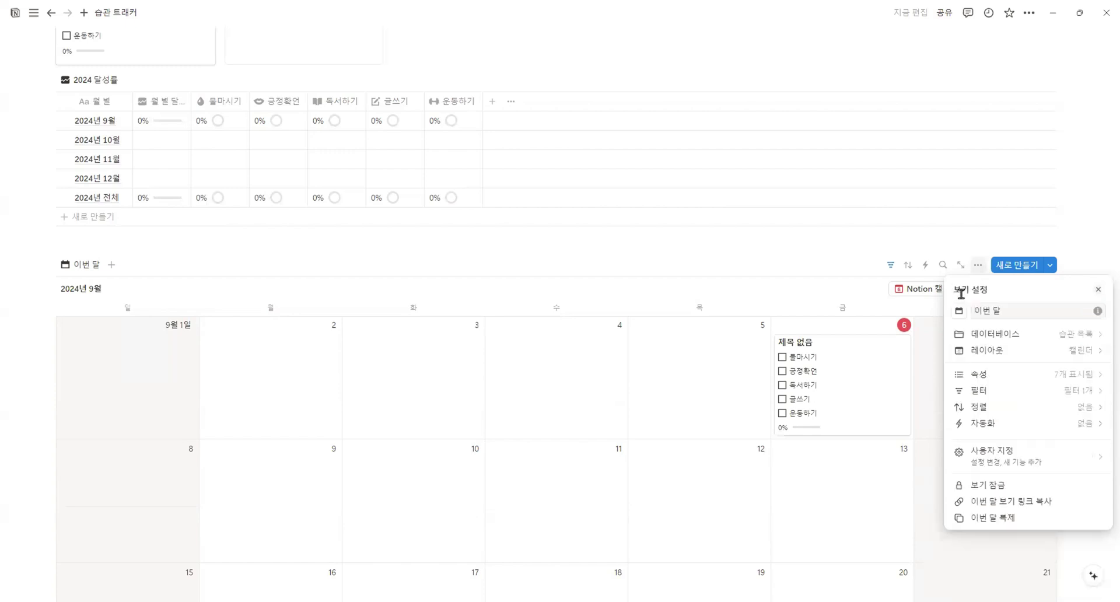
Set the 날짜 filter of the 이번 달 view to 이번 월 and close the view settings
click(1020, 391)
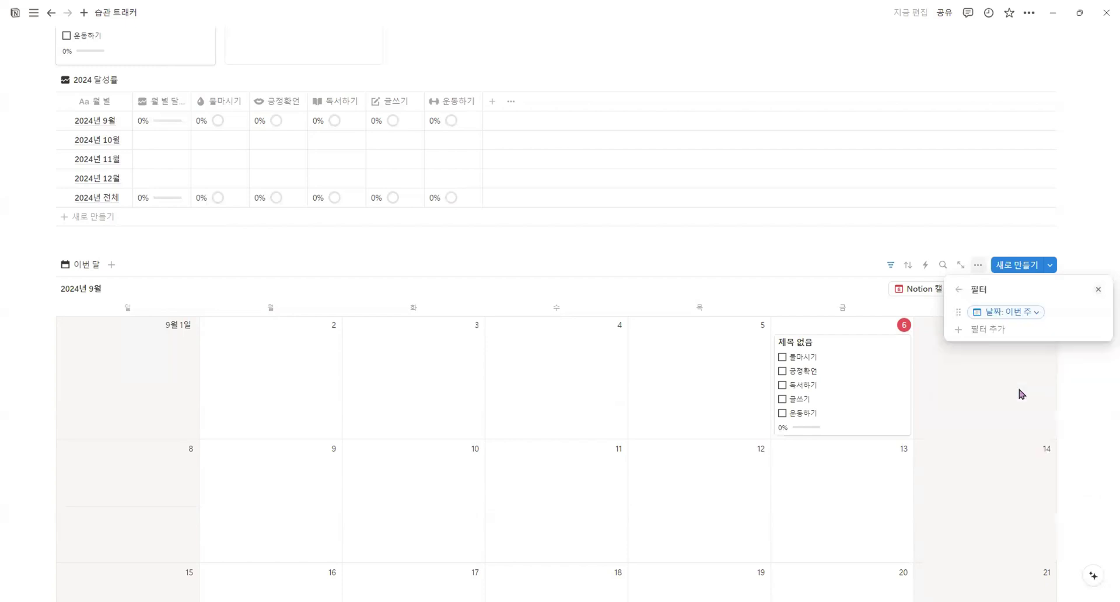
click(1020, 315)
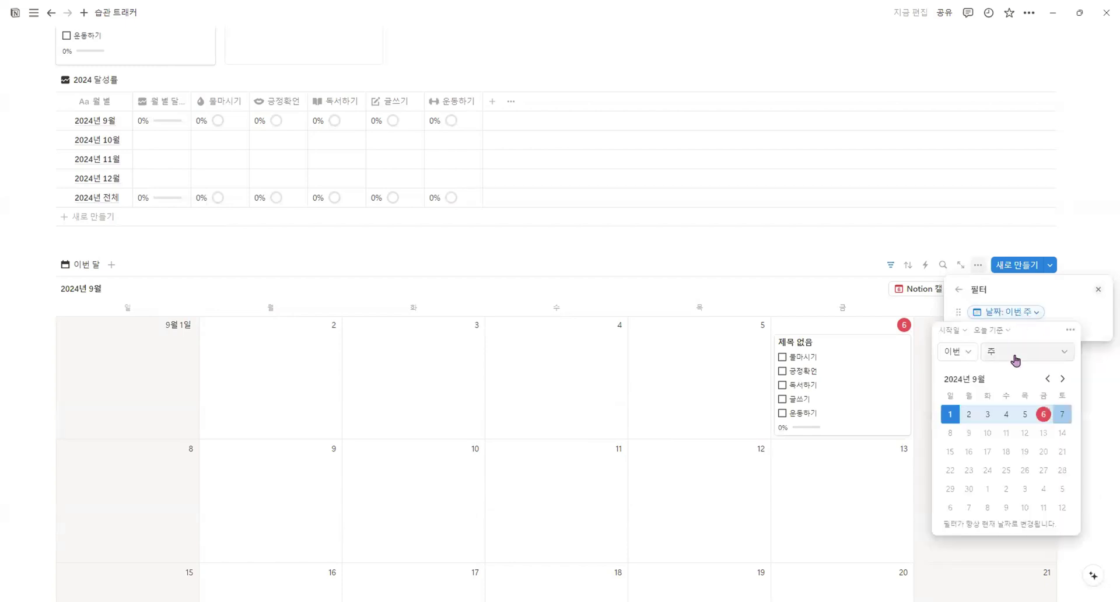
click(1018, 353)
click(1022, 405)
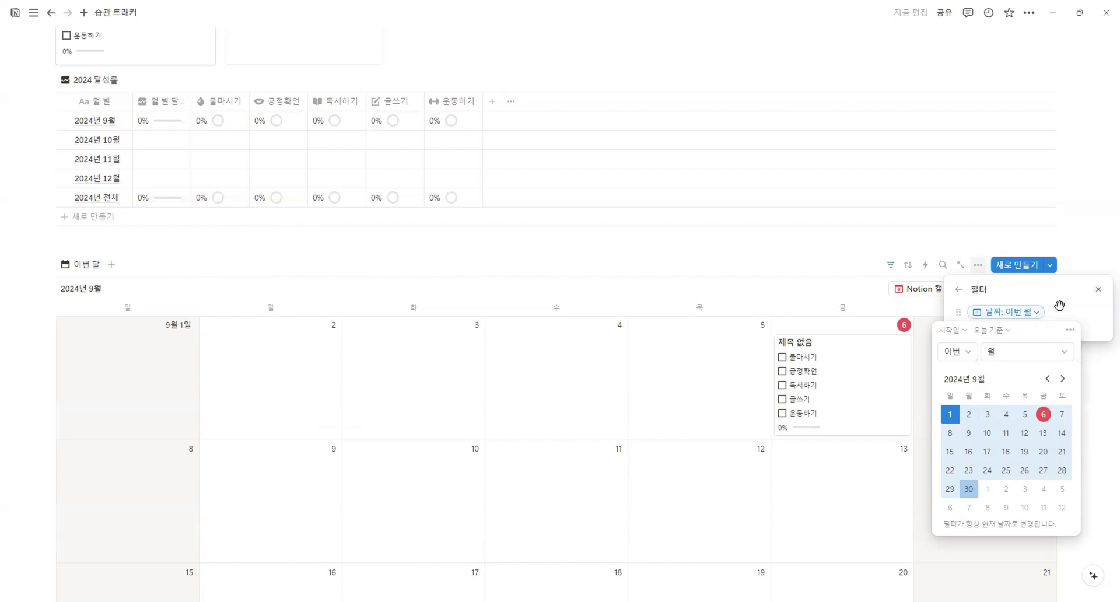
click(959, 289)
click(1104, 255)
scroll(1105, 255, up, 5)
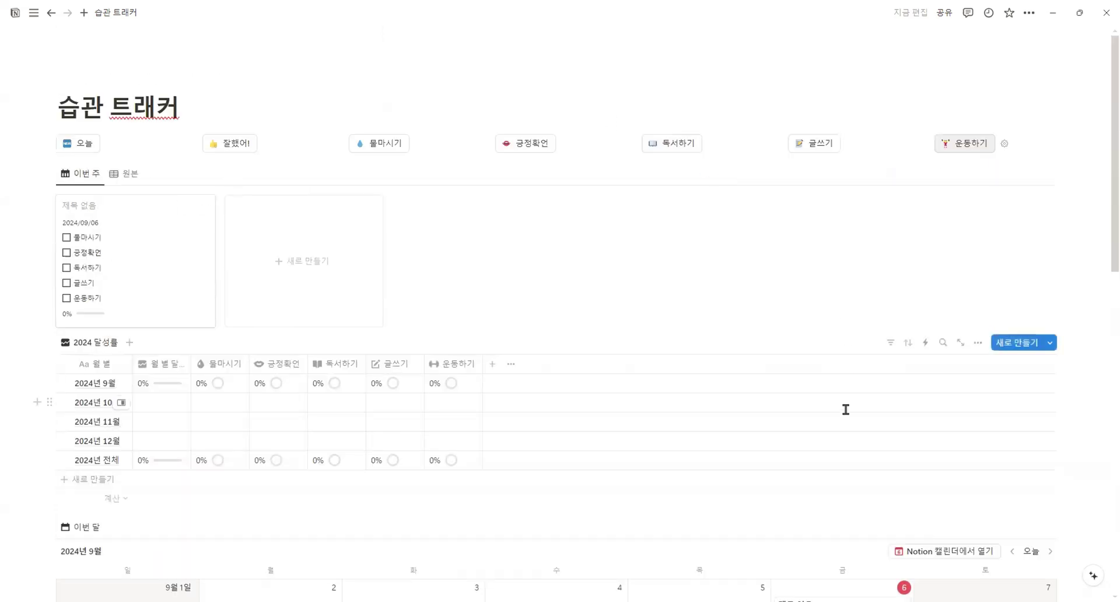
scroll(846, 408, down, 12)
scroll(845, 411, up, 10)
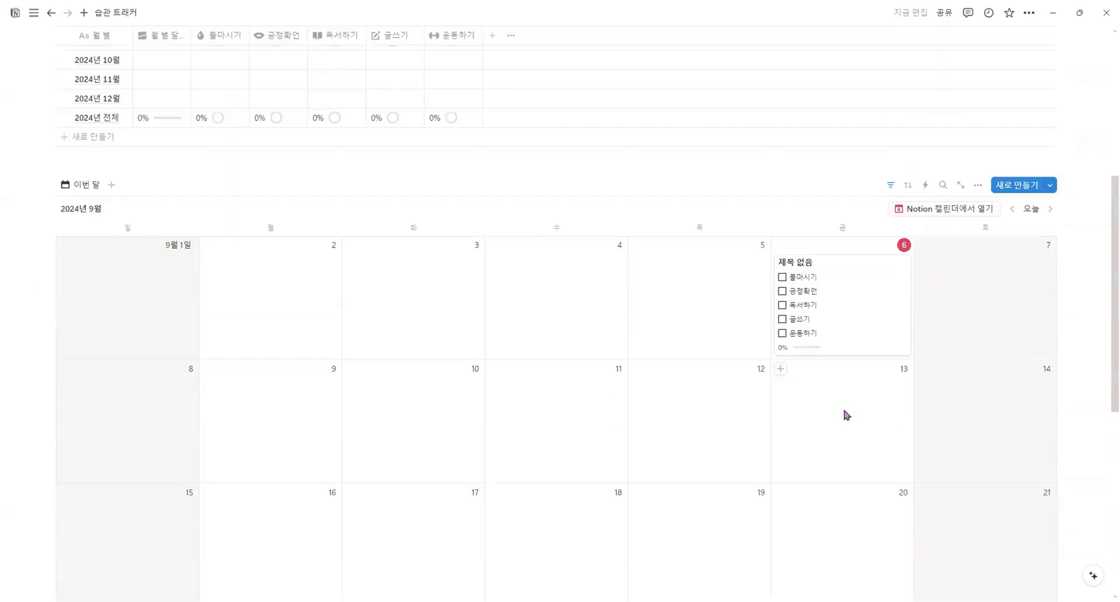